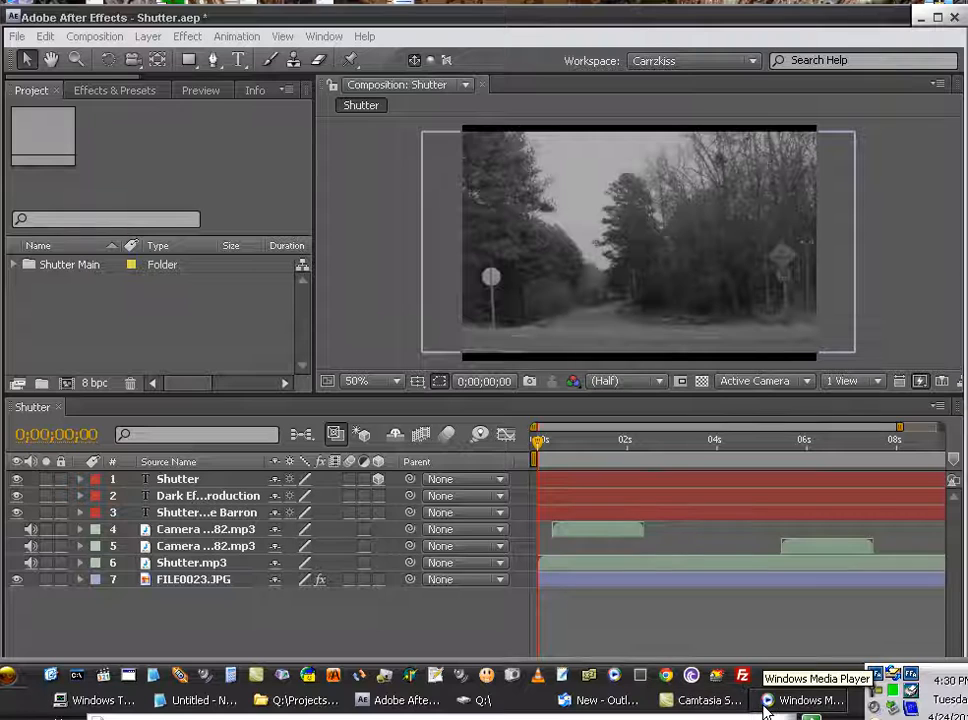
Step: Play the opening of the video loaded in Windows Media Player, pause it and close the player
left_click(810, 701)
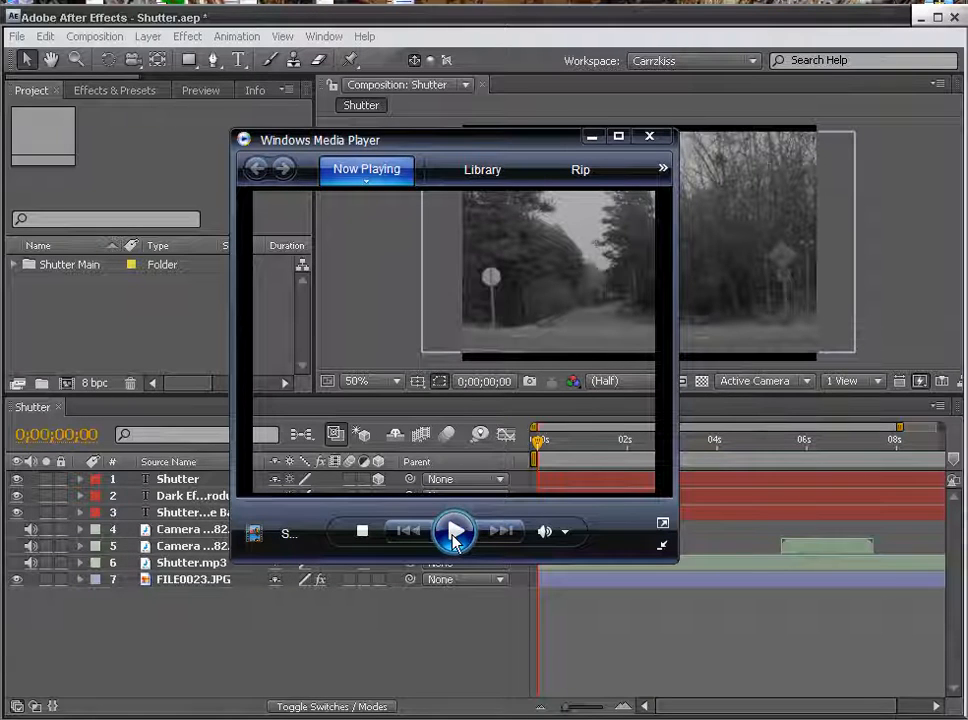
left_click(455, 536)
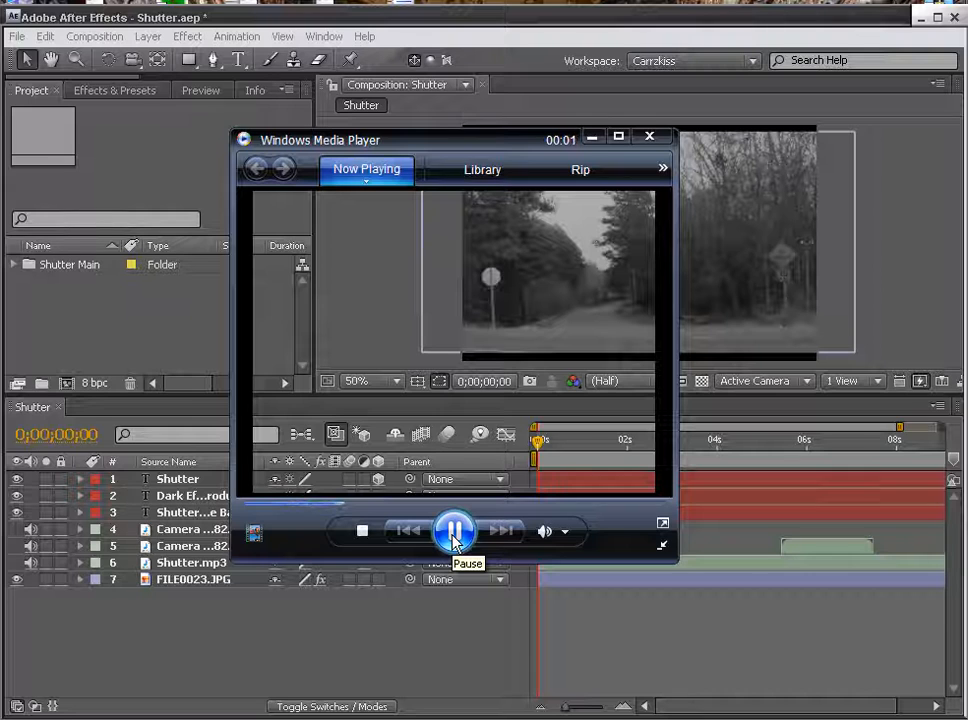
left_click(455, 536)
left_click(591, 140)
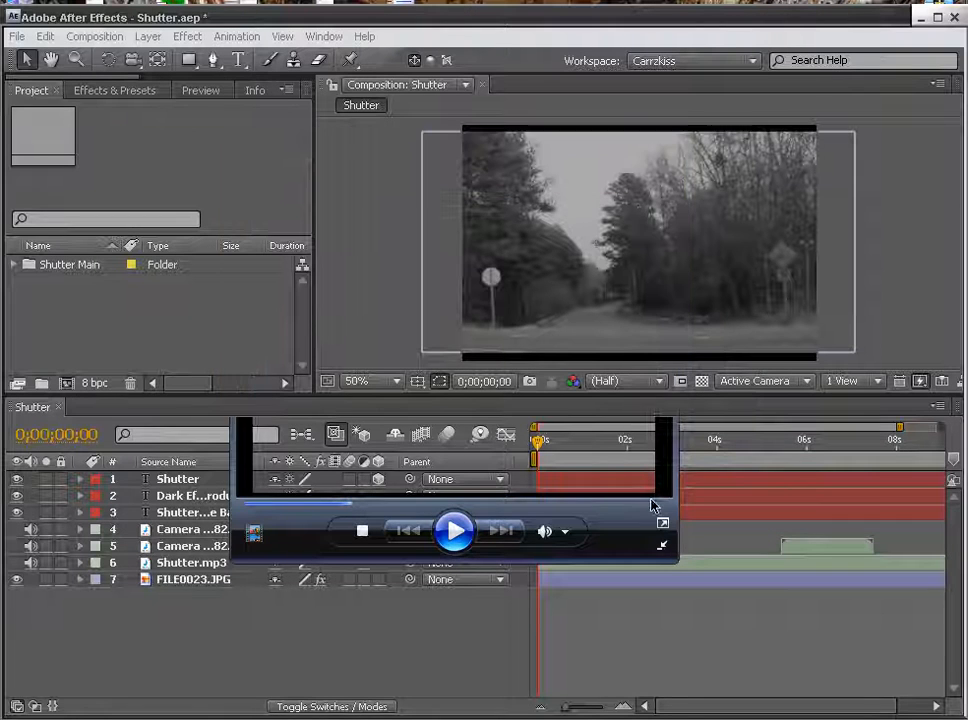
right_click(780, 706)
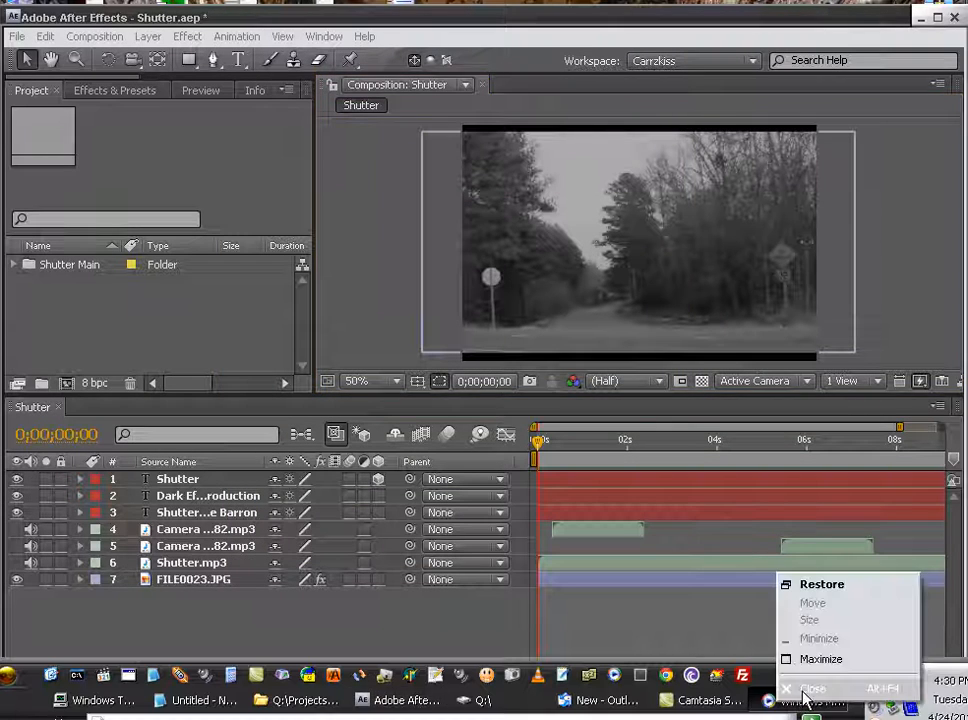
left_click(803, 684)
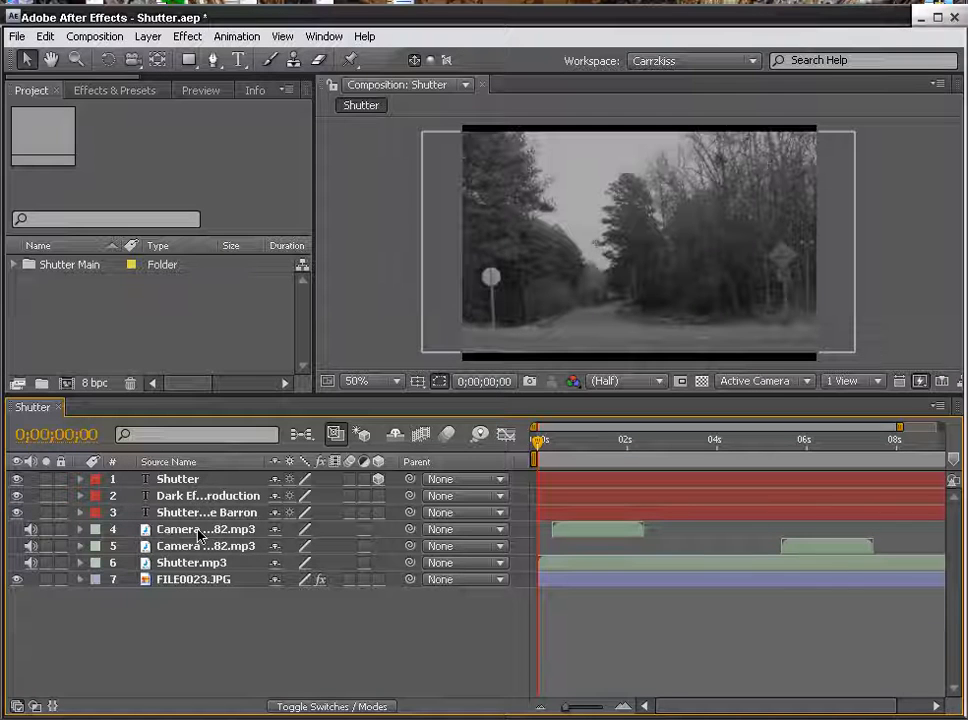
Step: Create a new composition named Shutter with the NTSC DV preset, 720 x 480 px and a 10-second duration
left_click(200, 582)
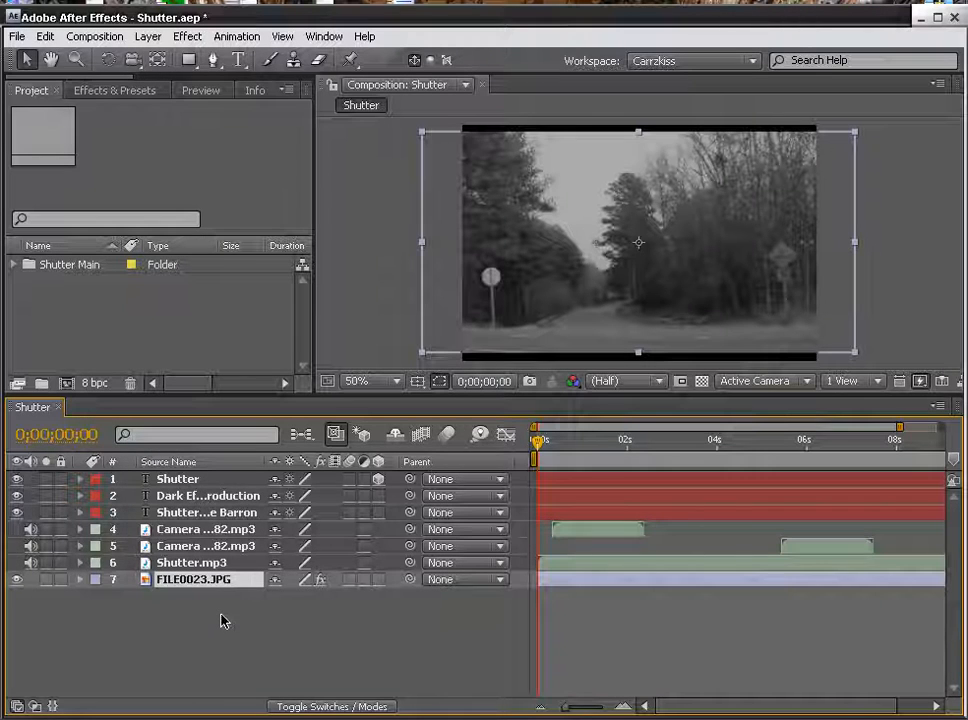
left_click(92, 38)
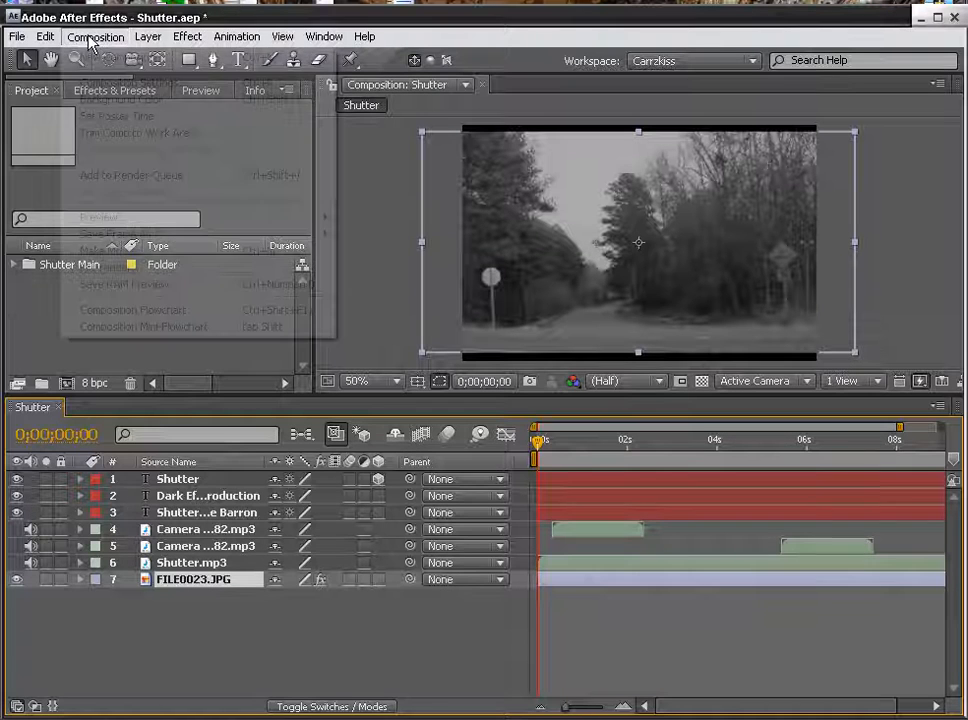
left_click(105, 62)
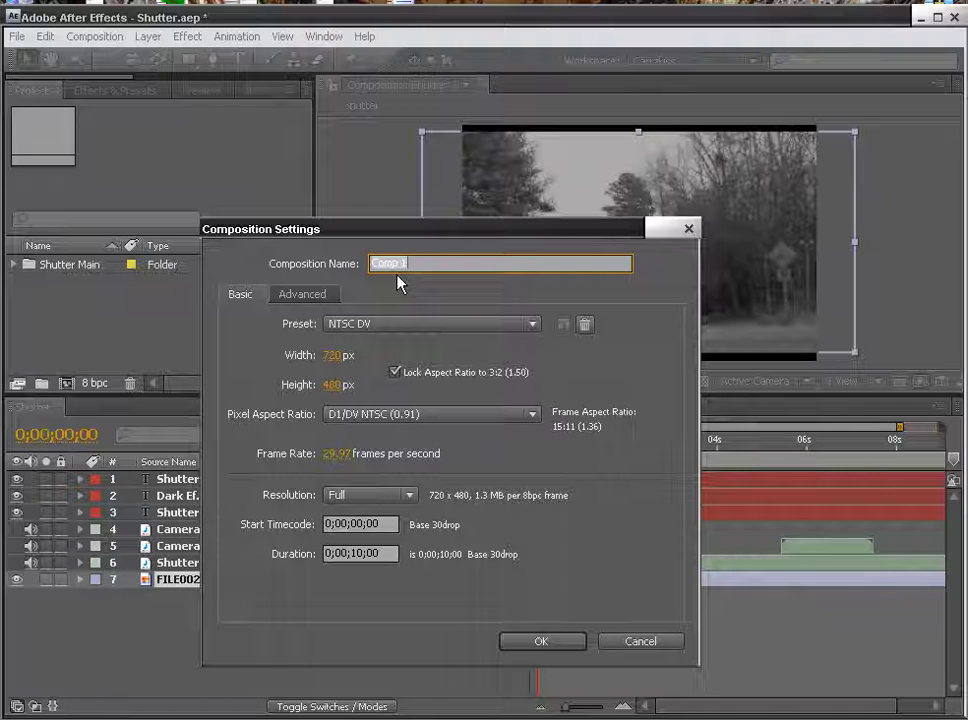
type("Shurt")
type("tter")
left_click(548, 645)
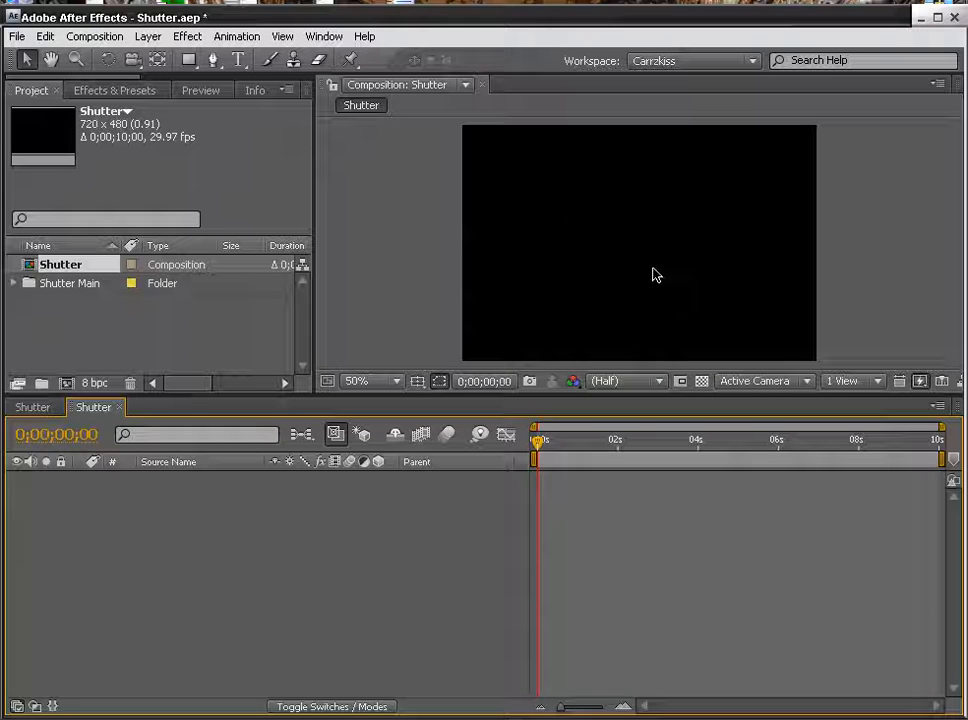
Step: Add a text layer reading "Dark Effects" and place it in the upper half of the composition frame
left_click(240, 60)
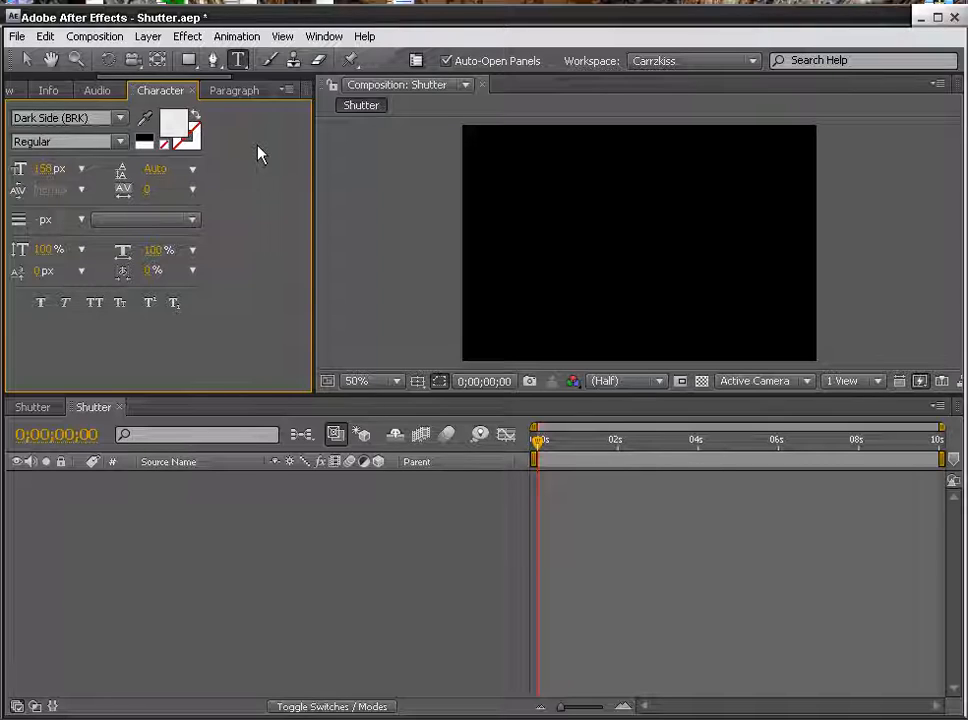
left_click(502, 171)
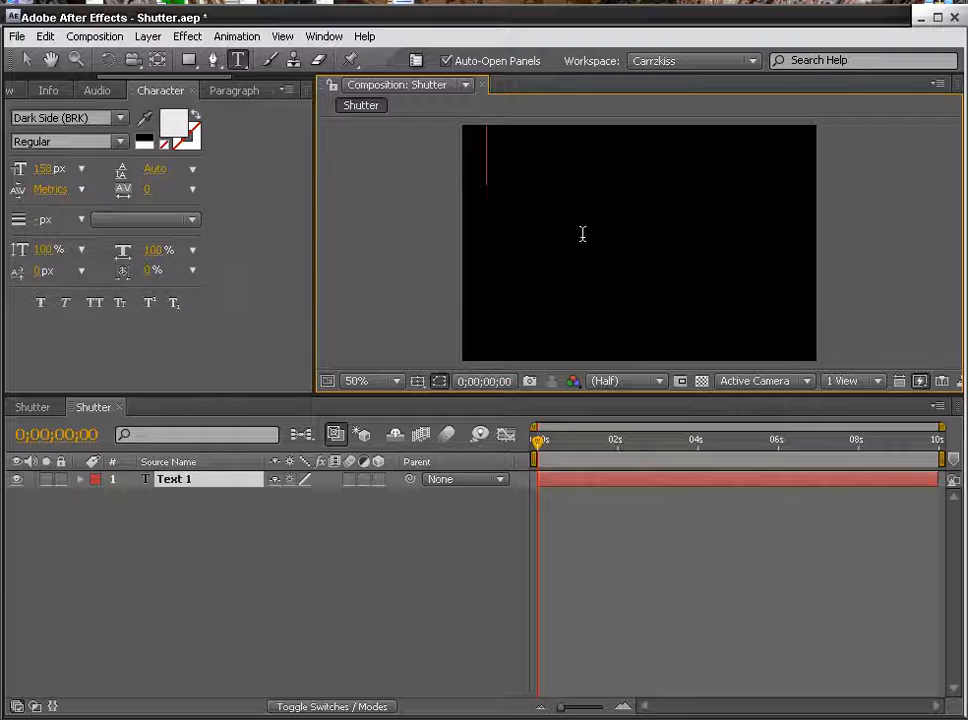
type("Dark ")
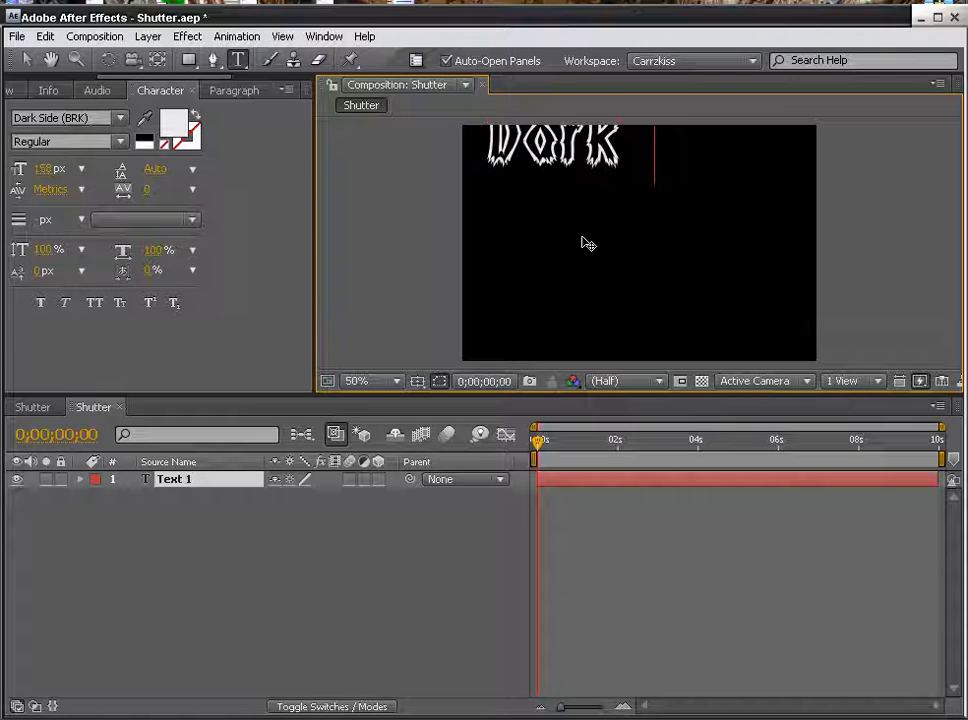
type("Sffect")
left_click_drag(648, 238, 624, 287)
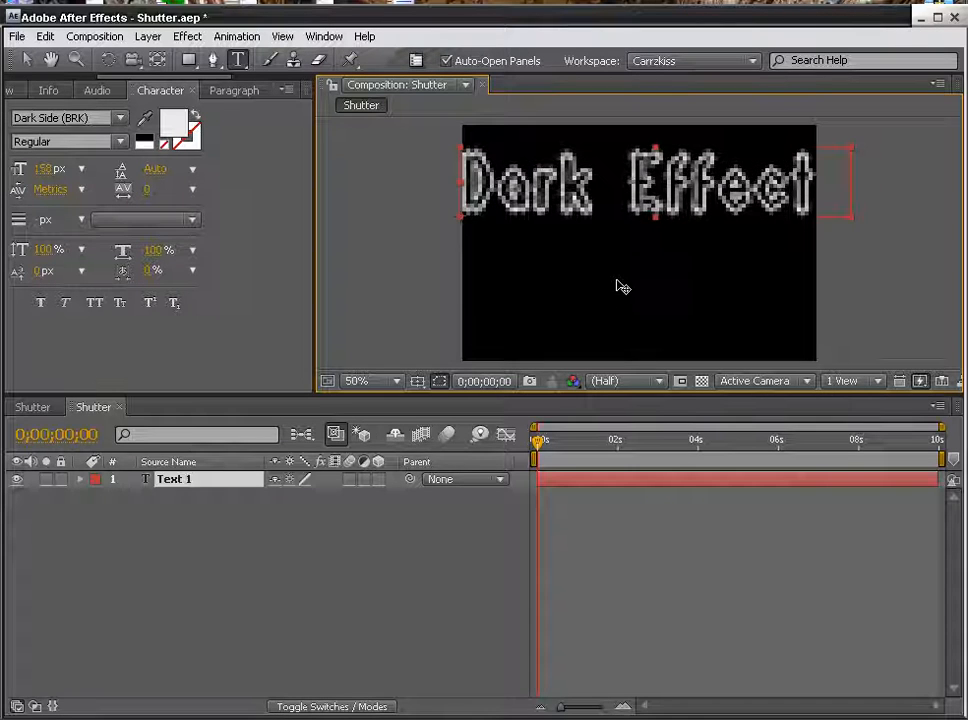
key("KP_Enter")
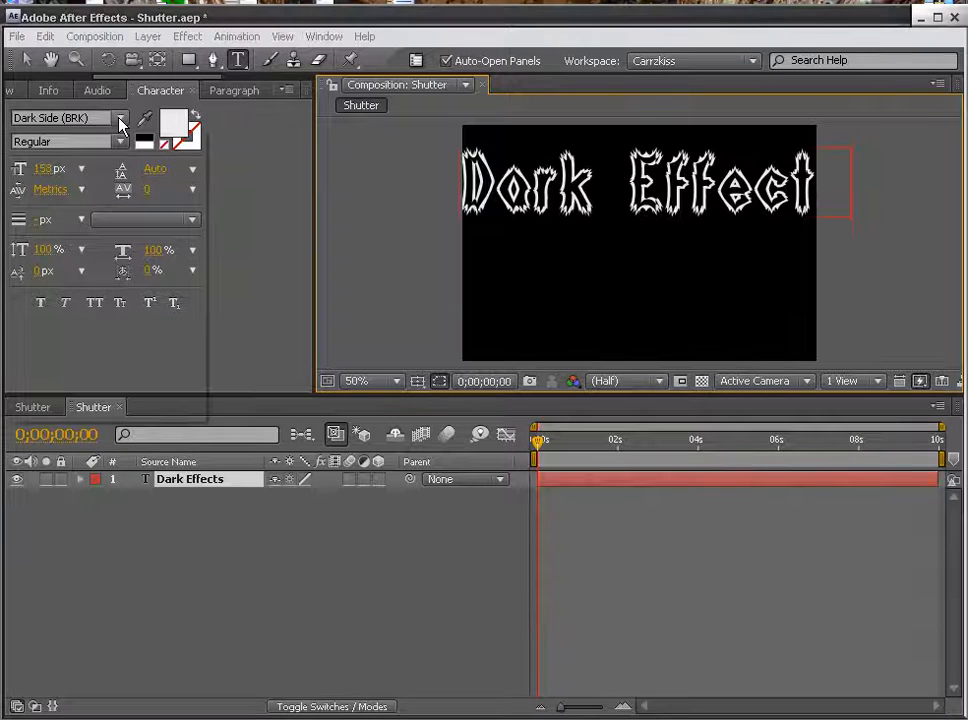
left_click(120, 119)
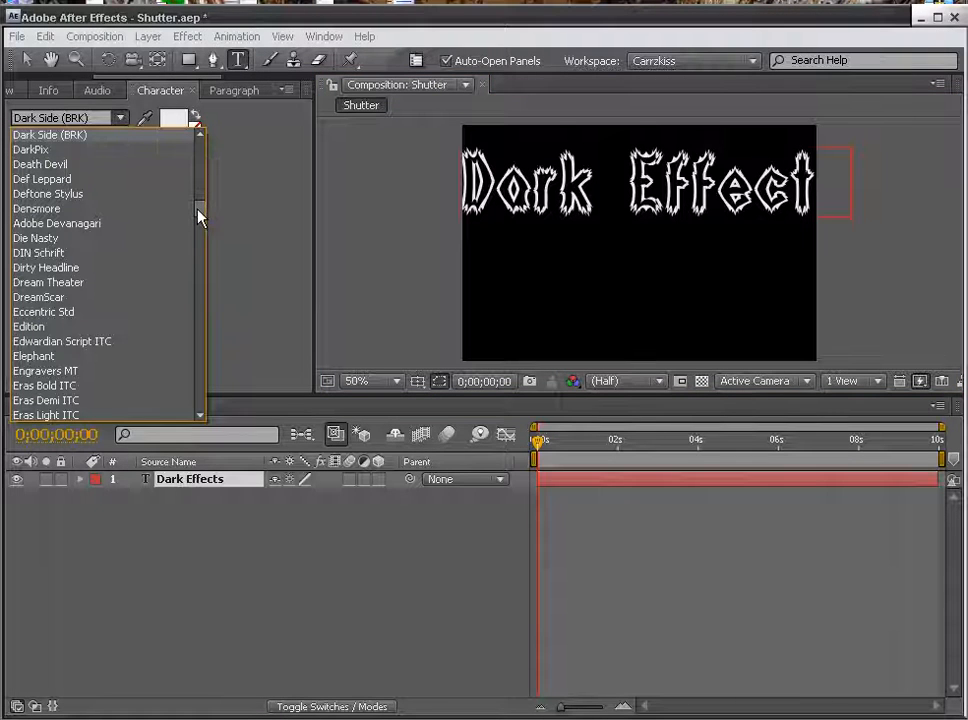
scroll(199, 210, "up", 1)
scroll(199, 210, "up", 3)
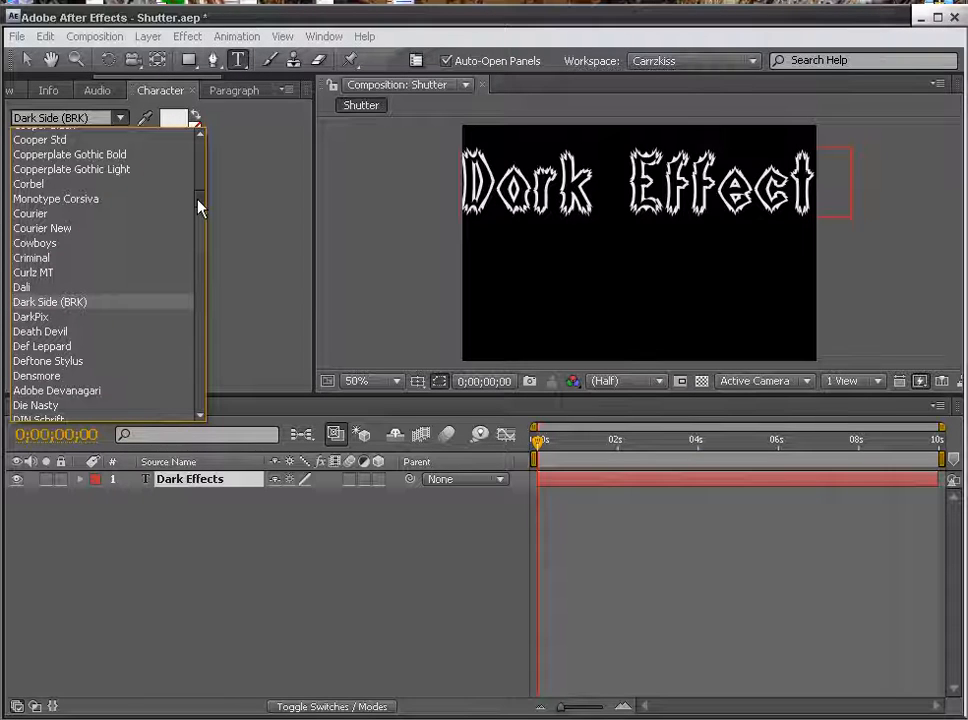
scroll(199, 208, "down", 2)
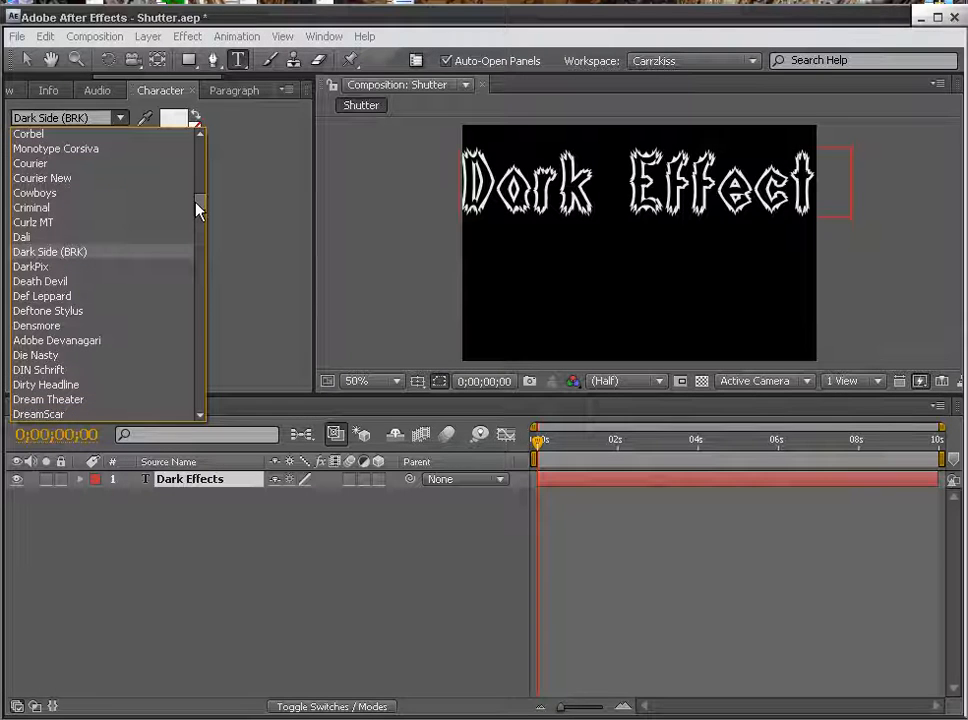
key("Escape")
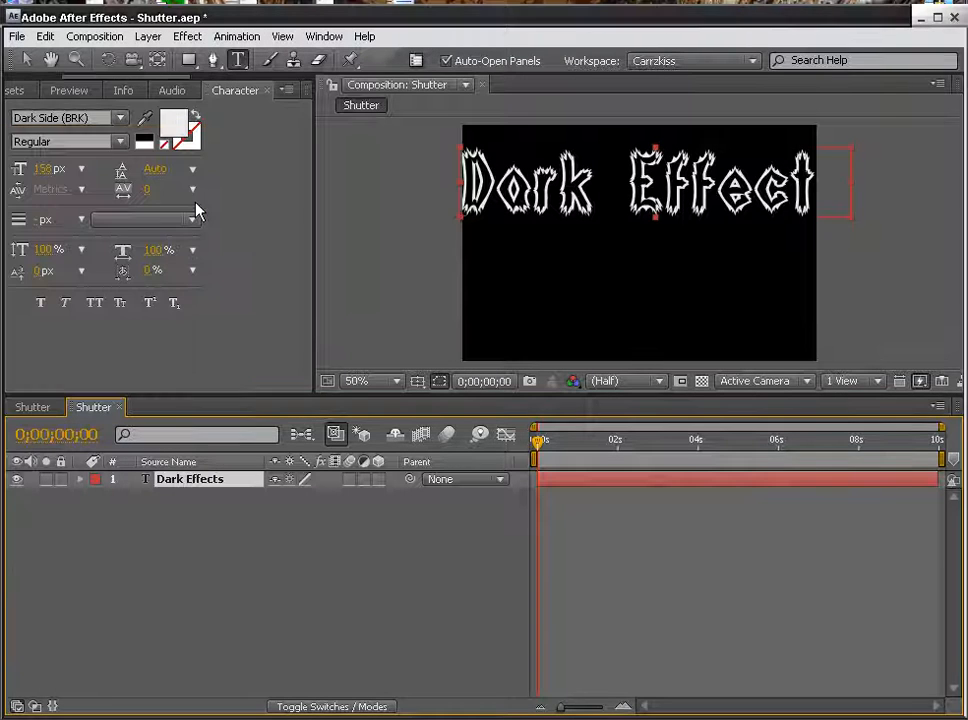
Step: Set the Dark Effects text to the Trajan Pro font at a size of 26 px
left_click(118, 120)
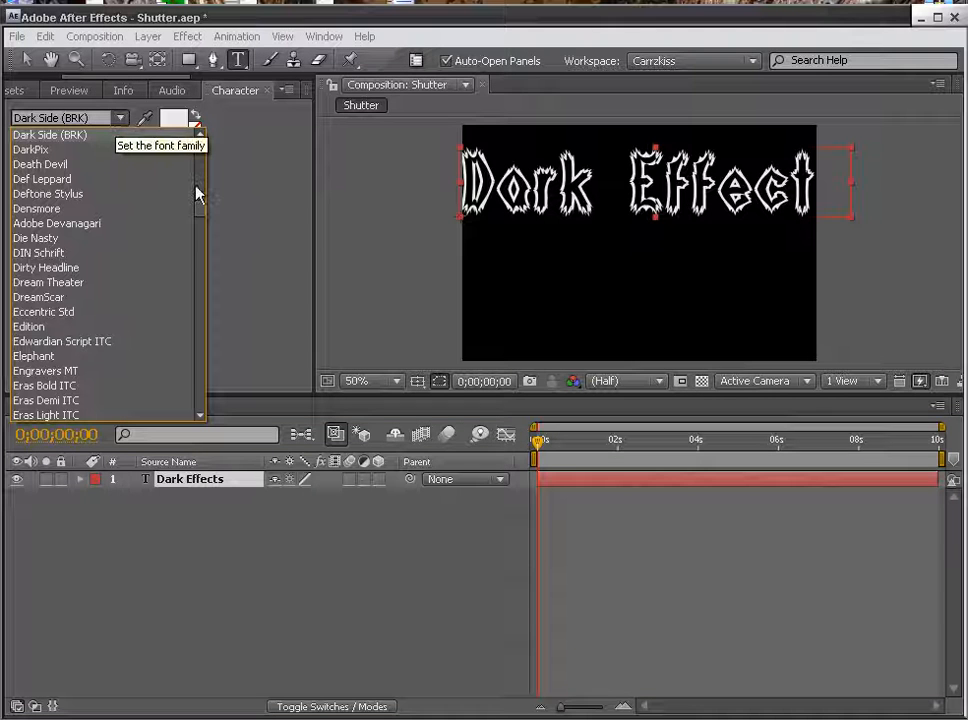
left_click_drag(202, 215, 198, 372)
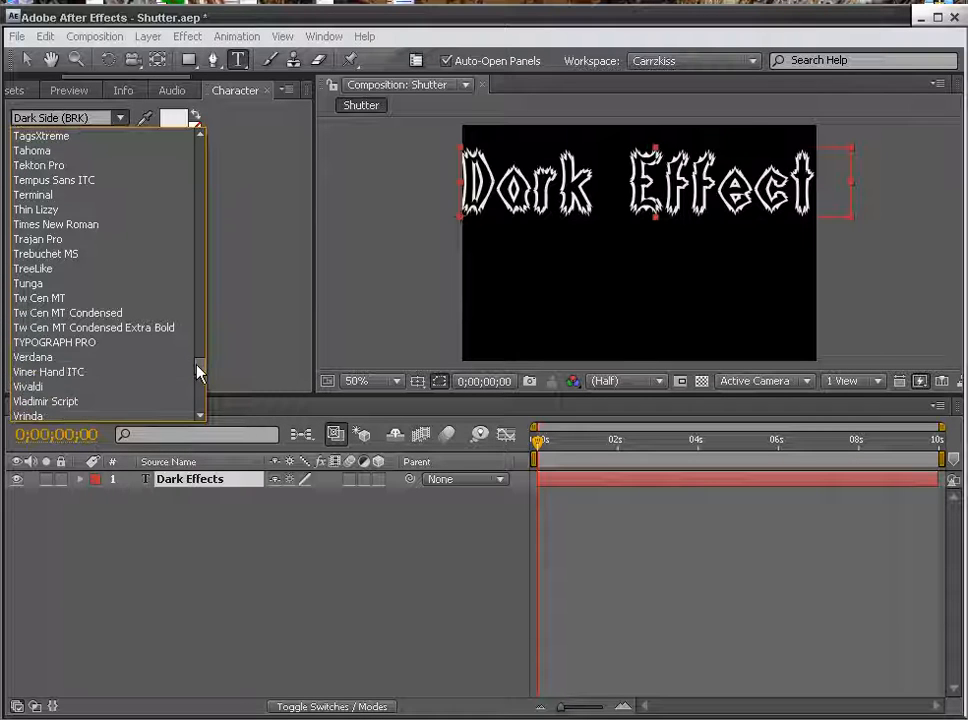
left_click(78, 239)
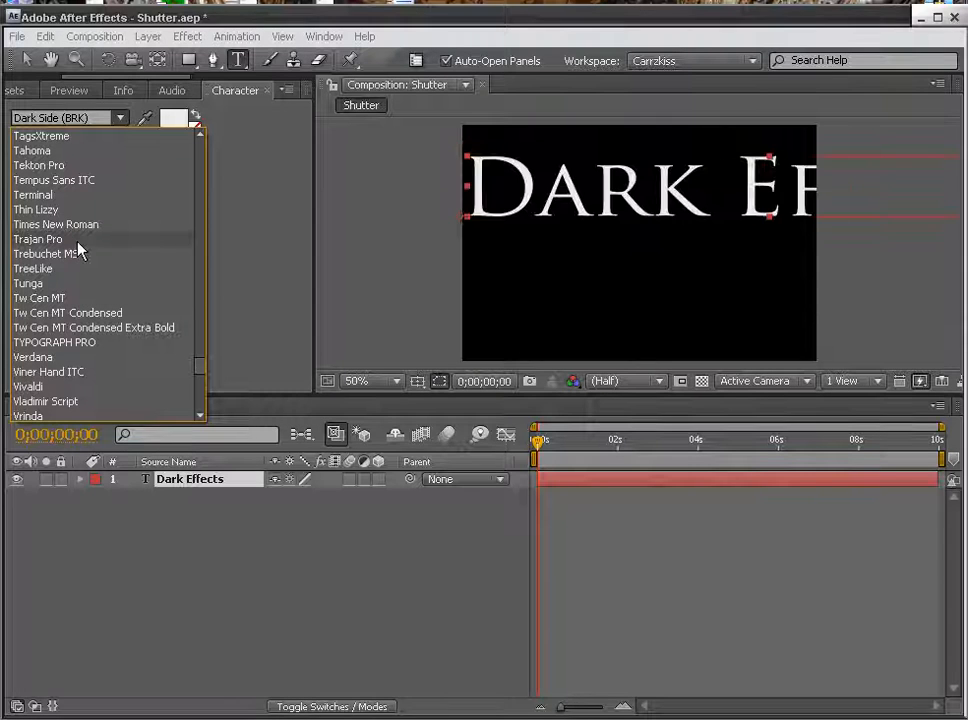
left_click(47, 168)
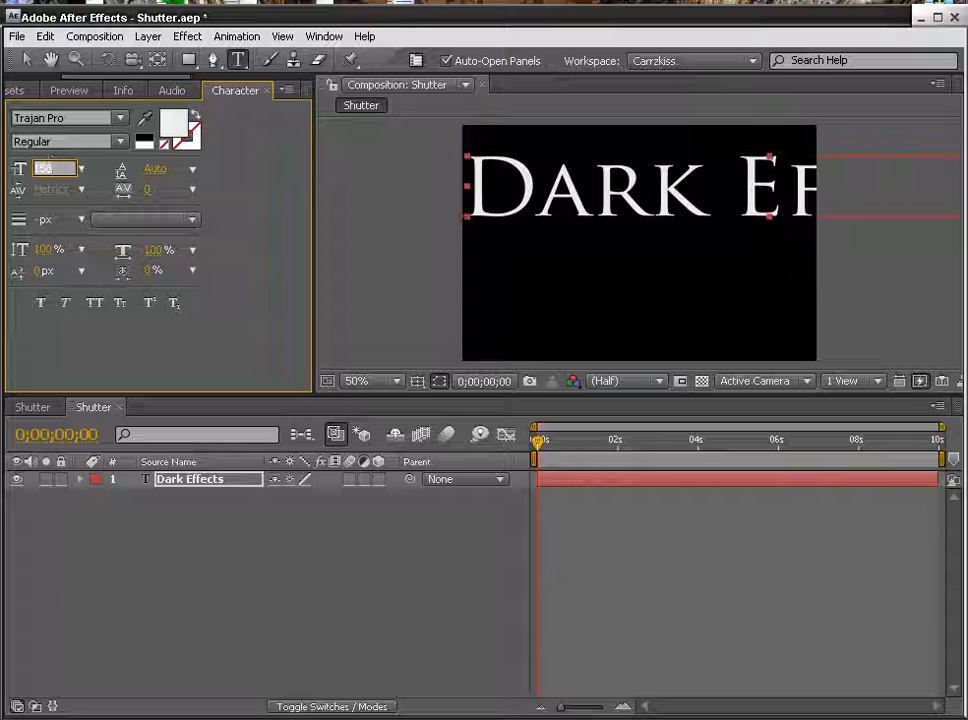
type("26")
key("Return")
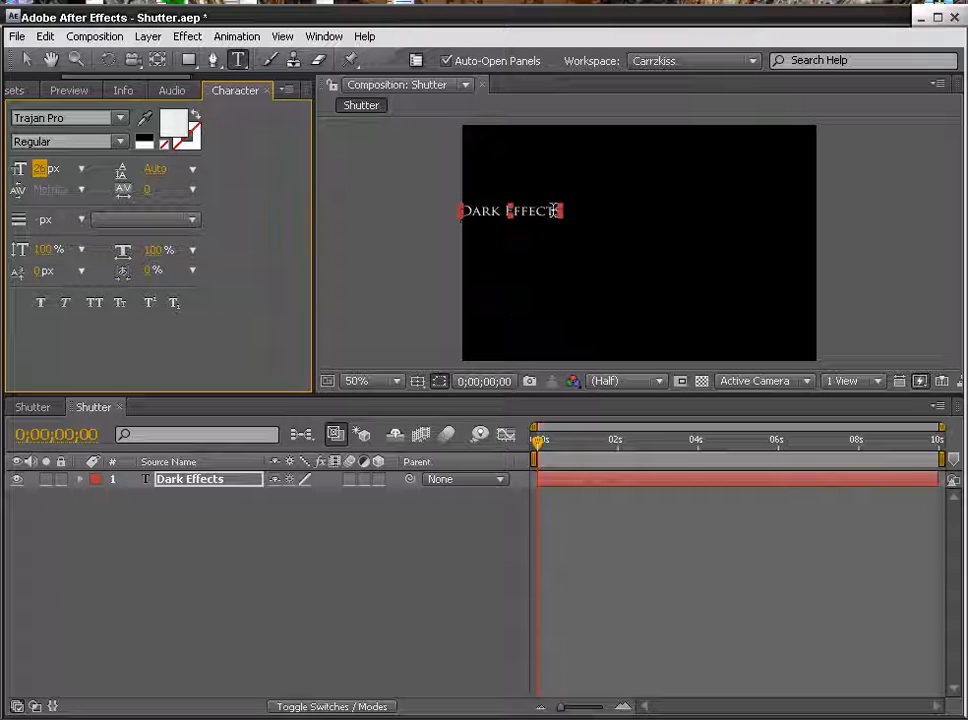
Step: Add a second line reading "Production" below "Dark Effects" in the same text layer
left_click(567, 225)
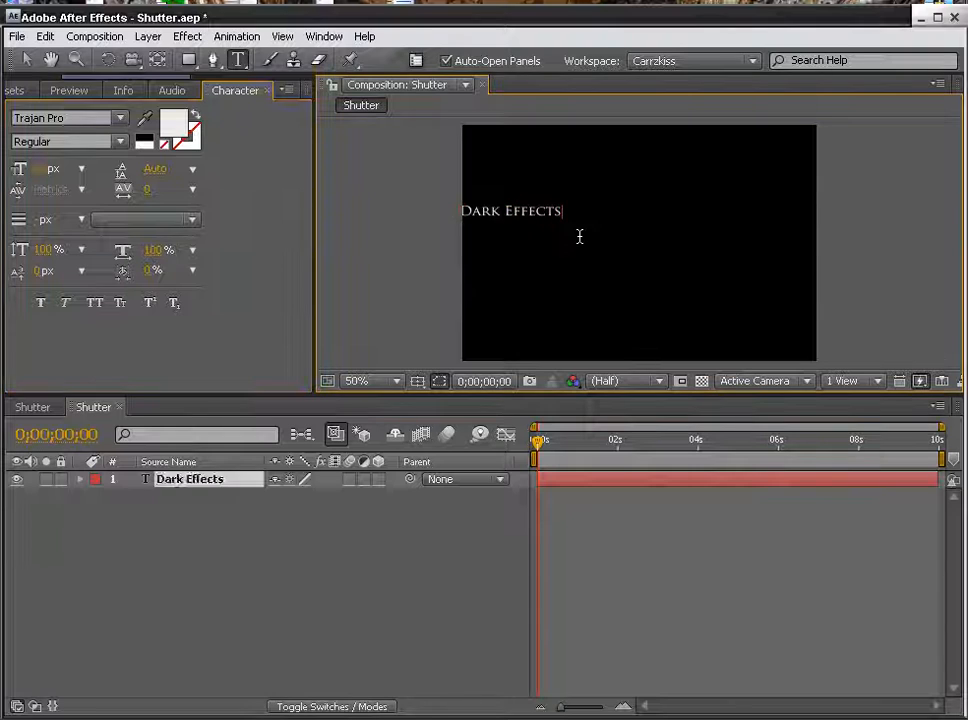
key("Return")
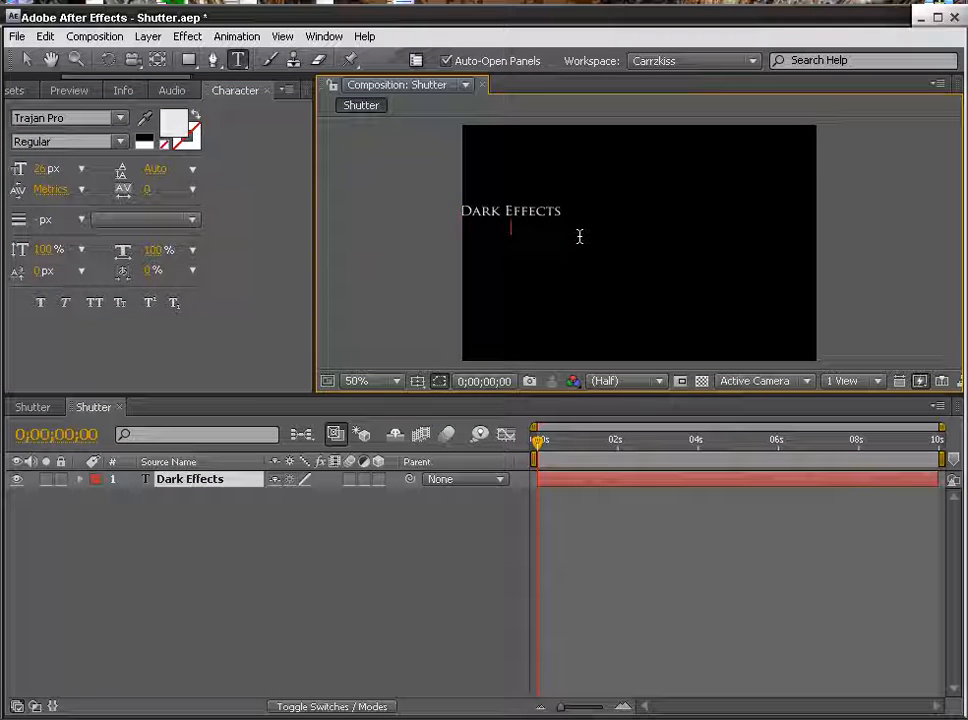
type("Production")
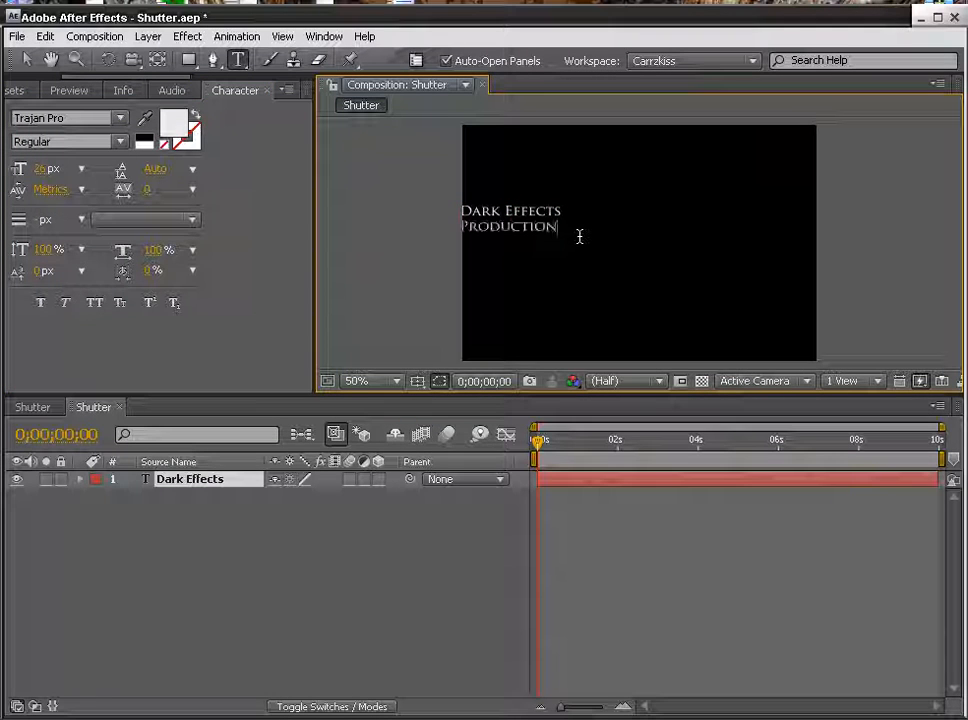
left_click(27, 60)
Step: Move the two-line Dark Effects Production text to the upper-left corner of the composition frame
left_click(549, 245)
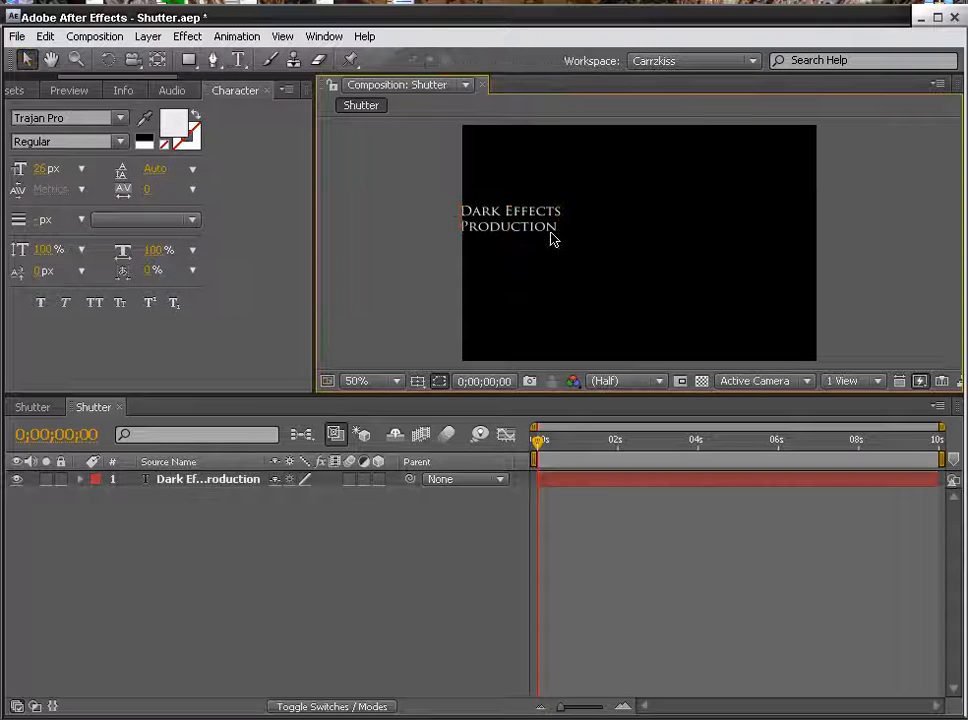
left_click(505, 230)
left_click_drag(503, 230, 523, 166)
left_click(523, 222)
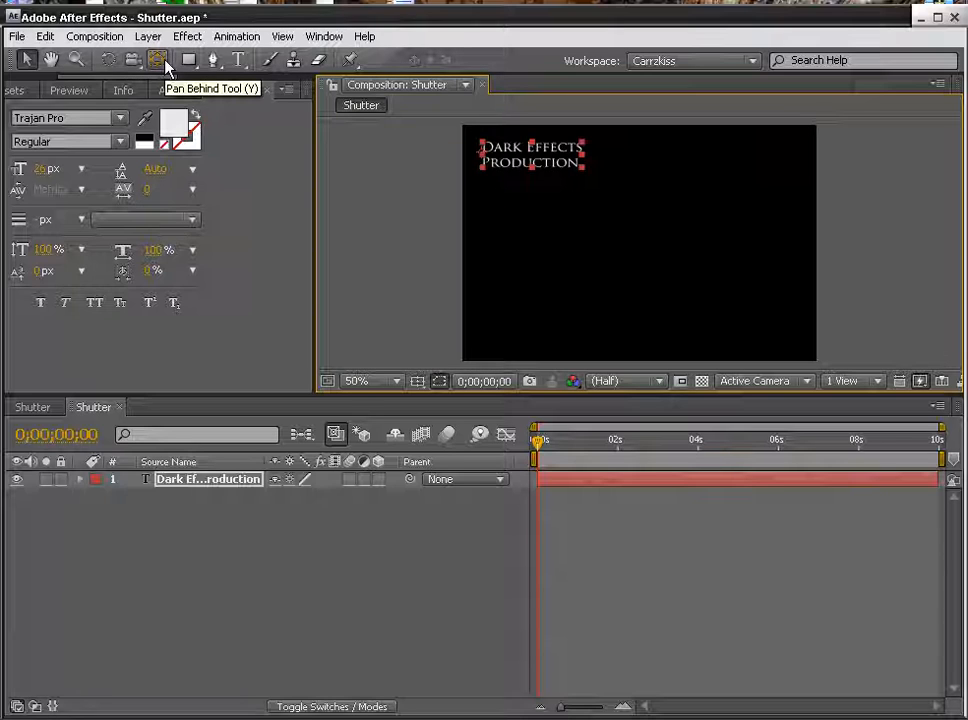
Step: Rotate the title text about 180° so it is upside down, and move it back inside the frame's upper-left corner
left_click(110, 60)
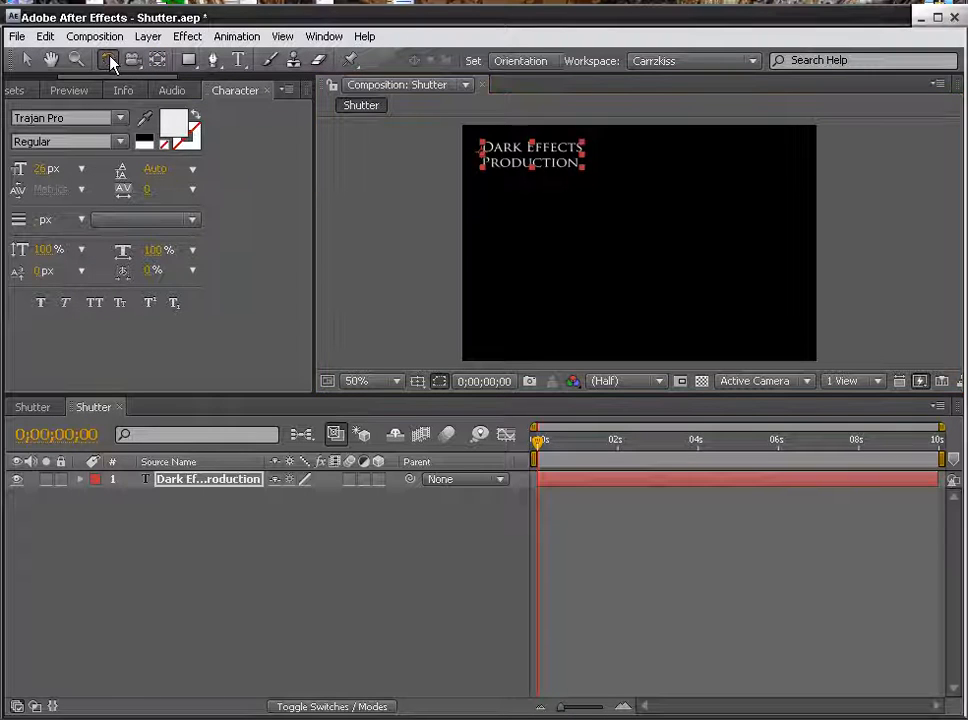
left_click(580, 182)
left_click(578, 164)
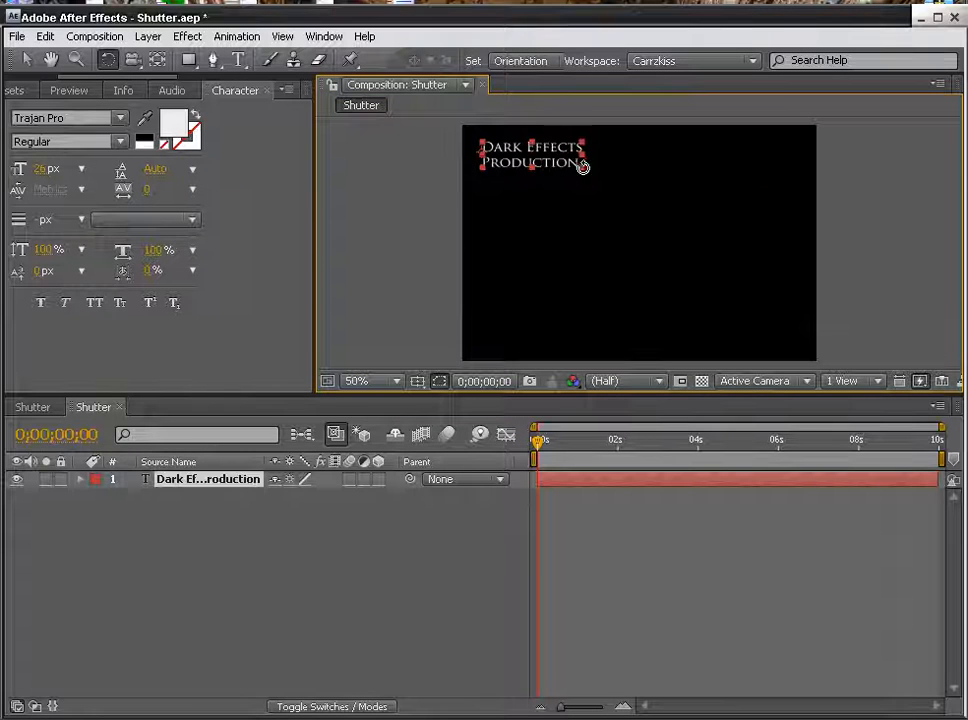
left_click_drag(564, 179, 455, 320)
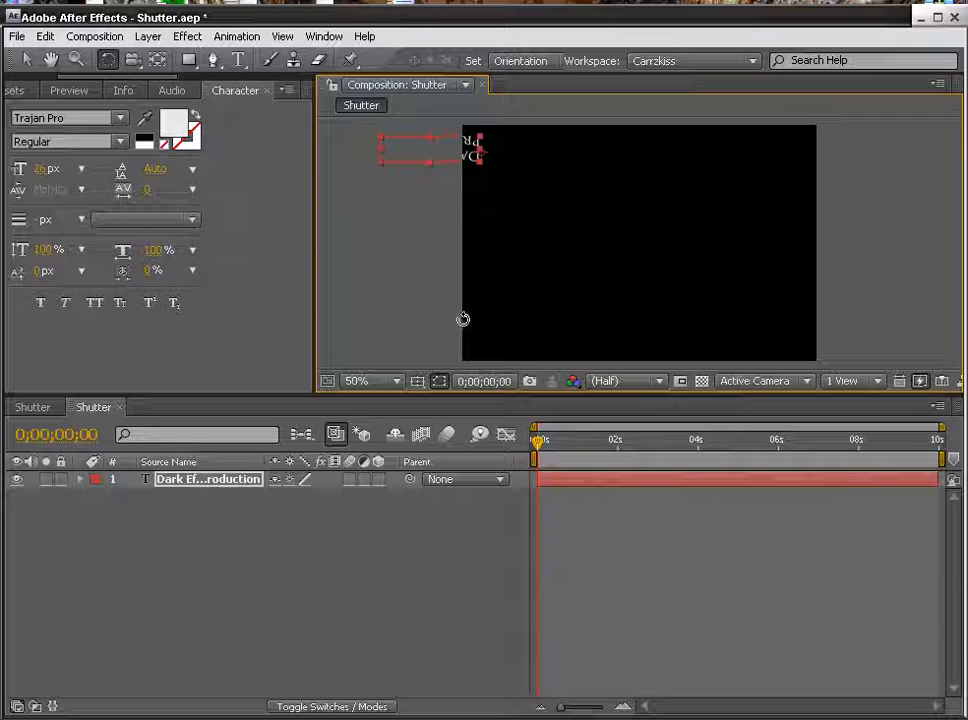
left_click(27, 58)
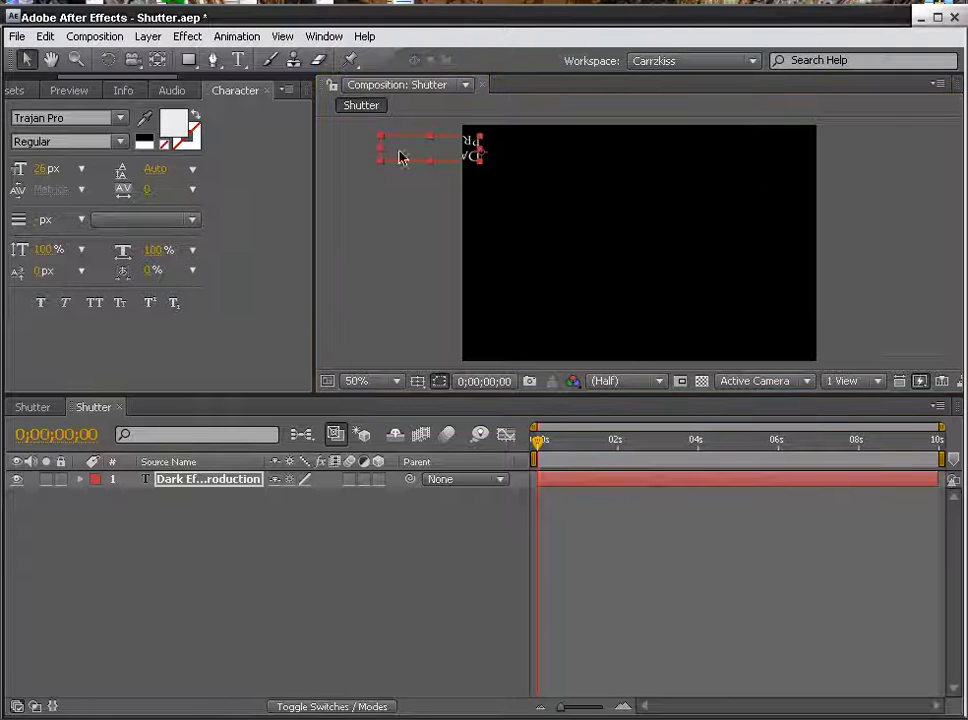
left_click_drag(450, 153, 530, 150)
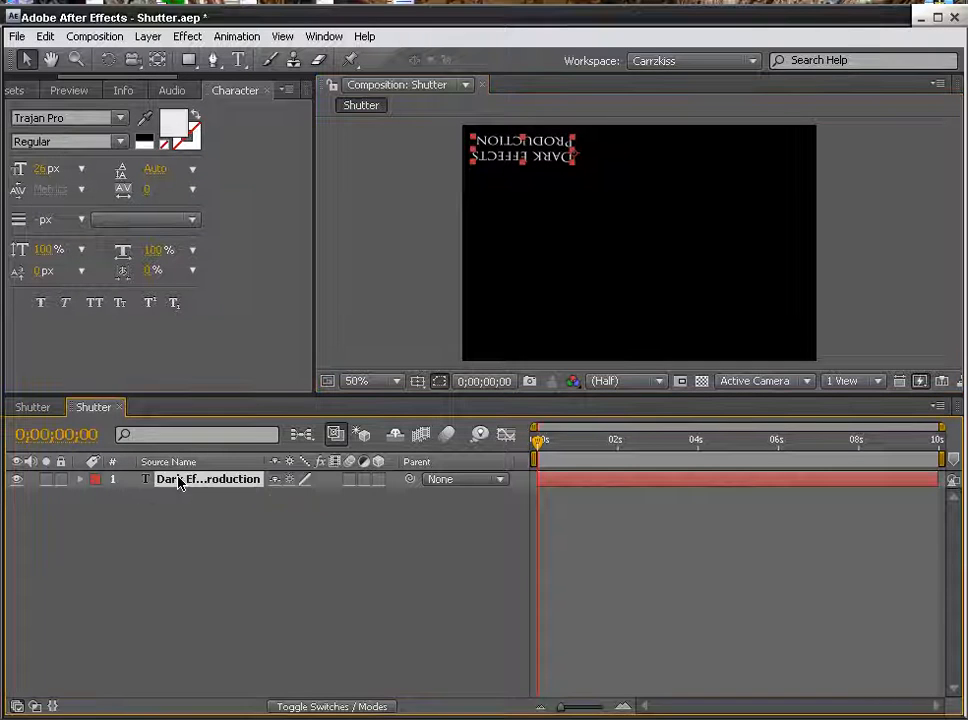
Step: Show the text layer's Rotation property, set it to 179.5° and deselect the layer
key("r")
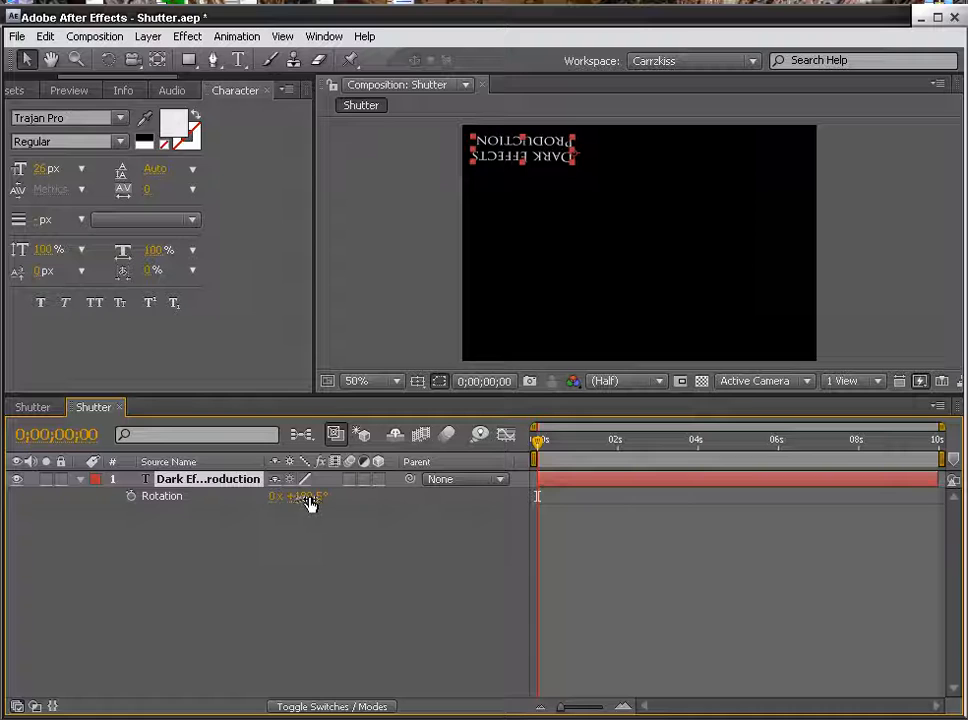
left_click_drag(310, 503, 312, 499)
left_click(343, 541)
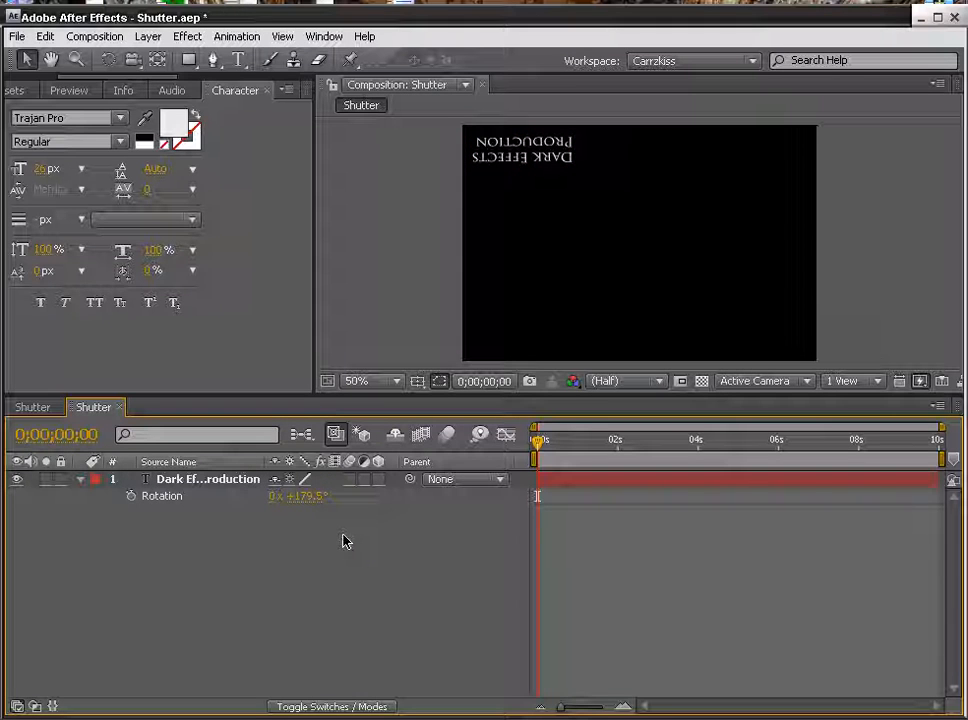
Step: Move the upside-down title slightly down and inward from the frame's upper-left corner, leaving it selected
left_click(514, 167)
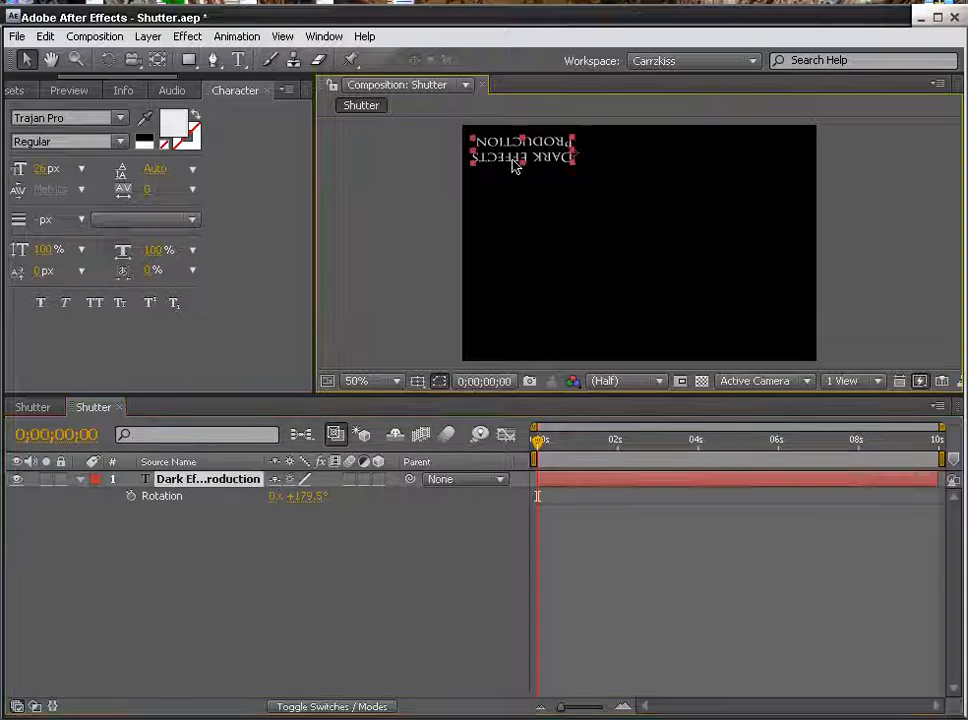
left_click_drag(531, 160, 541, 170)
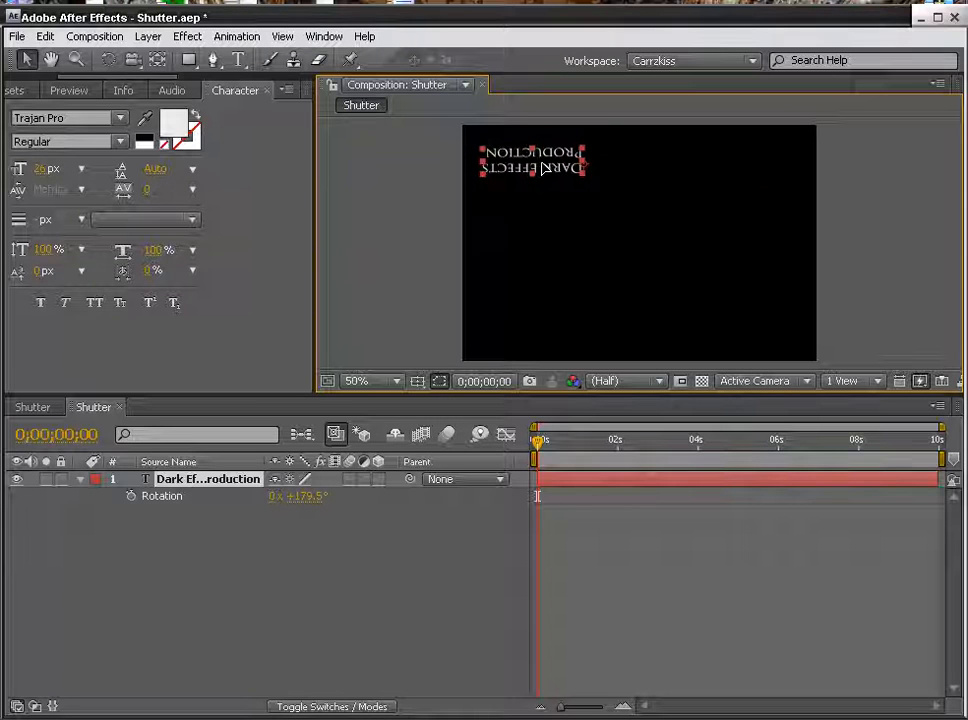
left_click(531, 210)
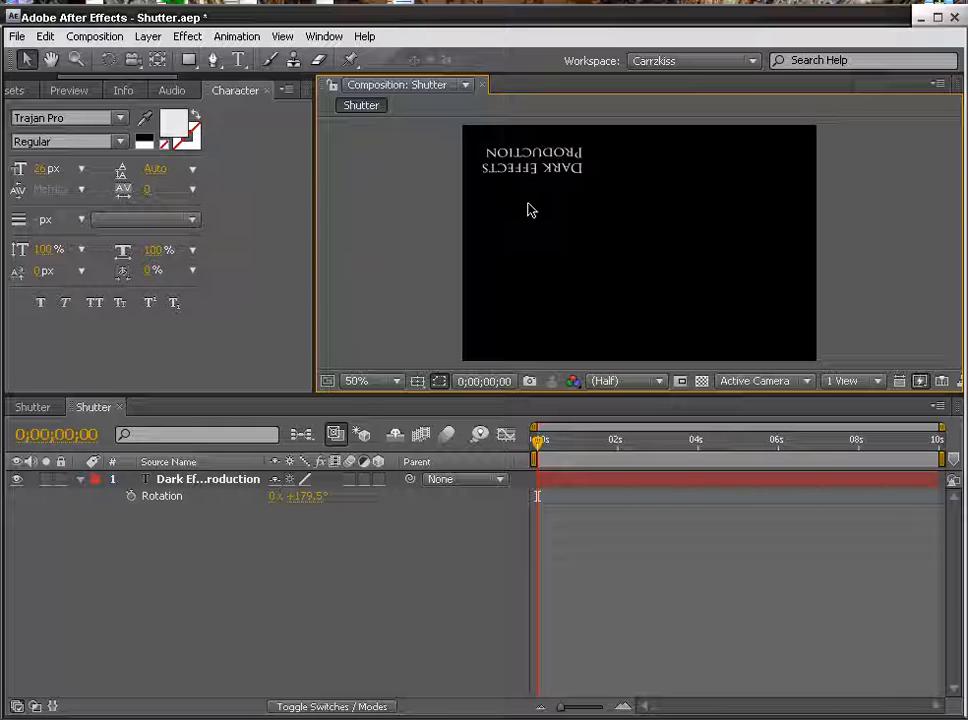
left_click(542, 167)
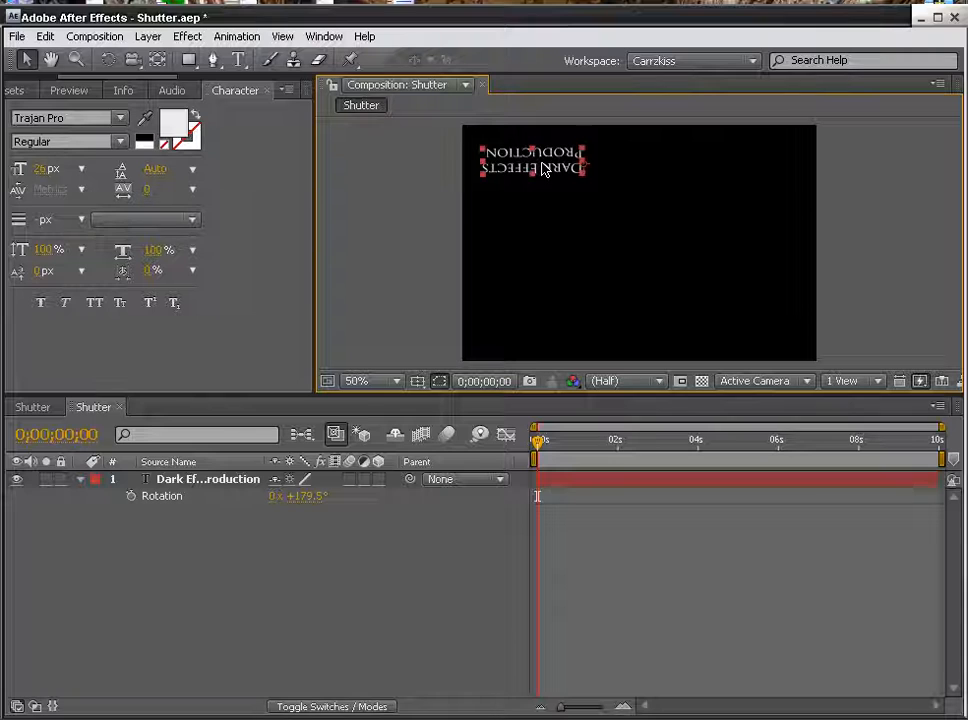
Step: Go to the last frame of the composition and reveal all Transform properties of the Dark Effects Production layer
left_click(180, 483)
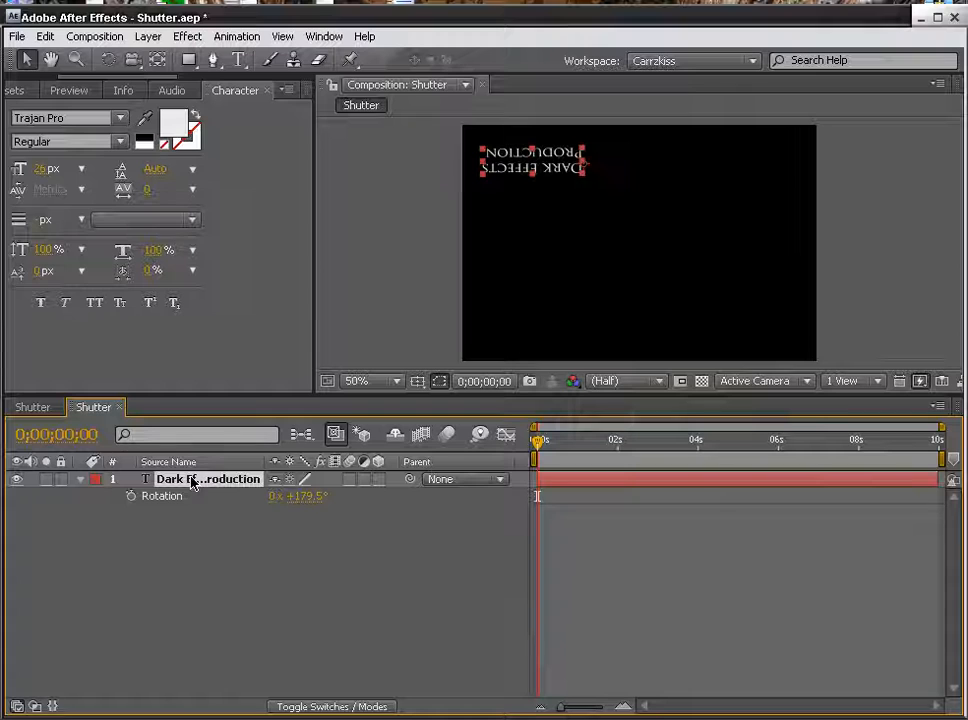
key("End")
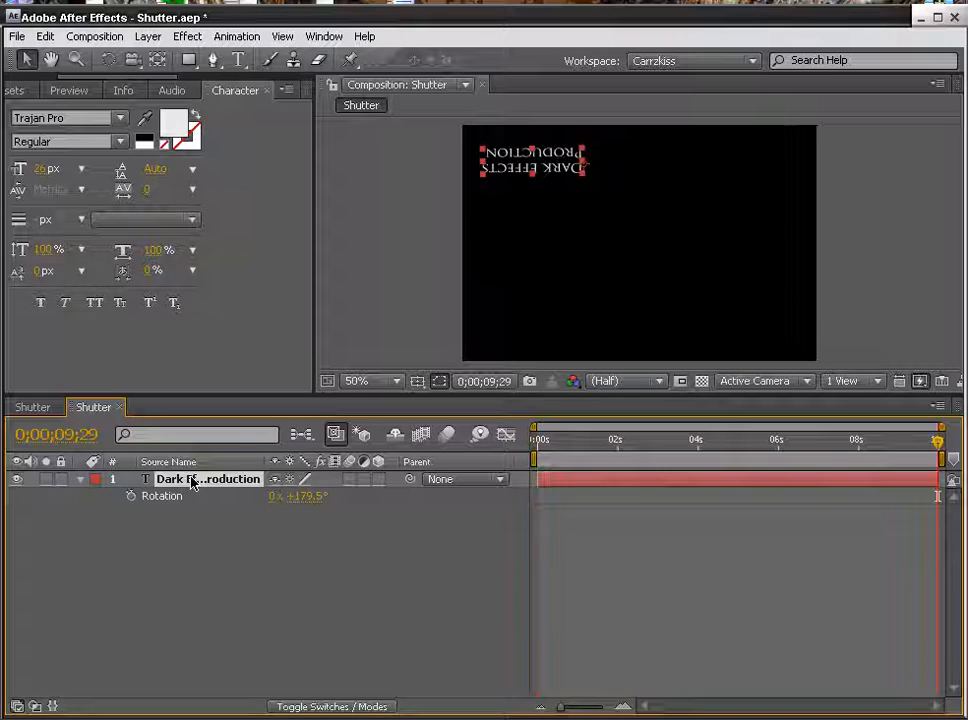
key("p")
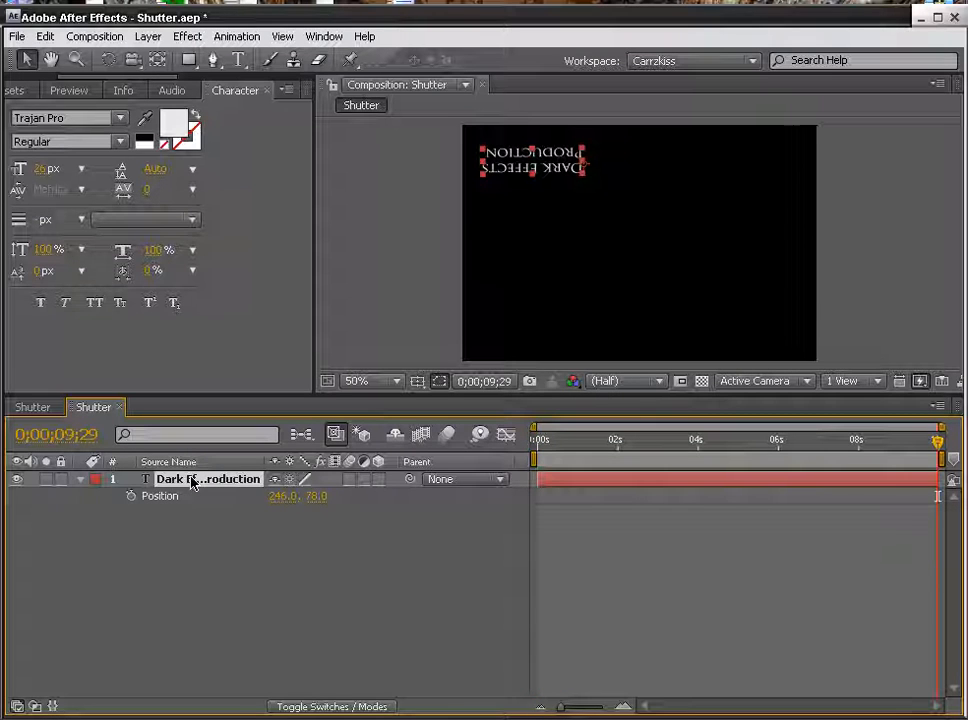
left_click(81, 480)
left_click(81, 480)
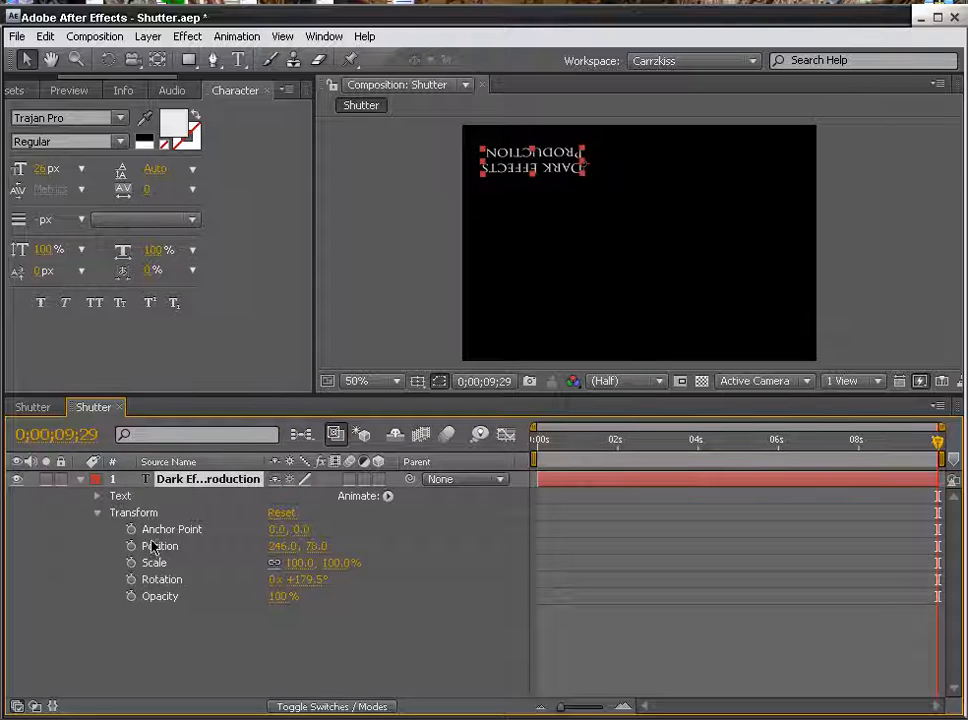
Step: Enable Opacity keyframing with a value of 0% and move that keyframe to the start of the timeline
left_click(131, 596)
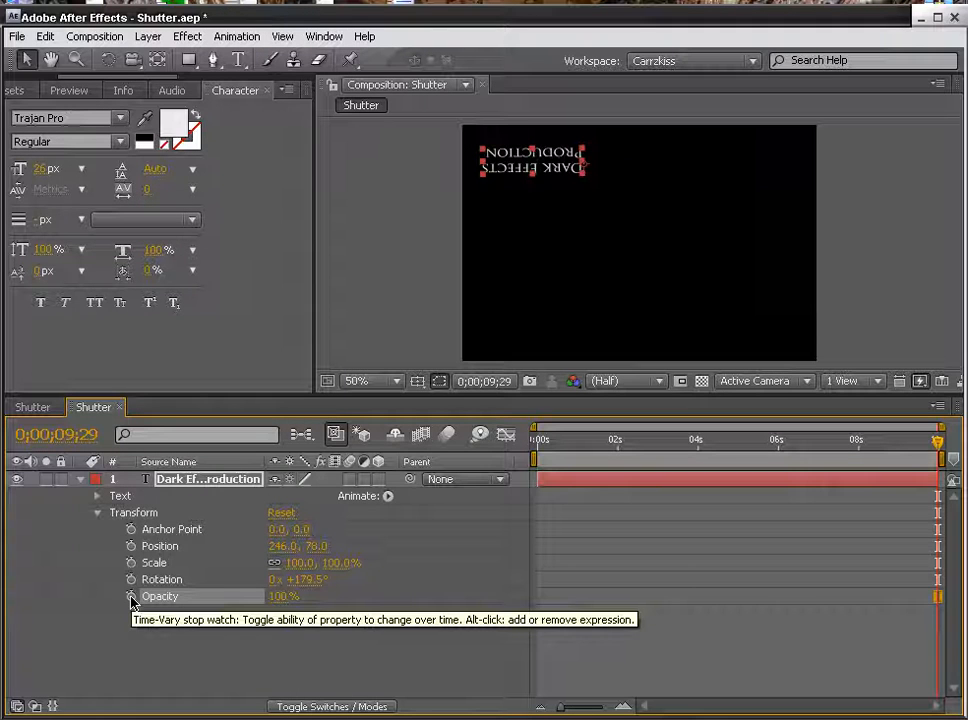
left_click(131, 596)
left_click(285, 596)
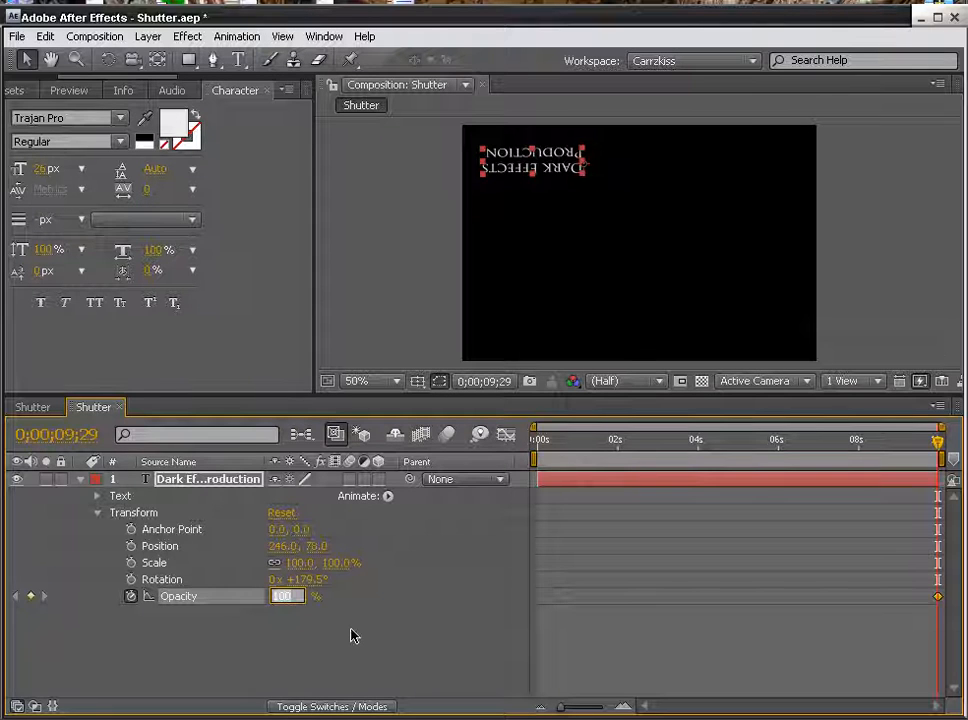
type("0")
key("Return")
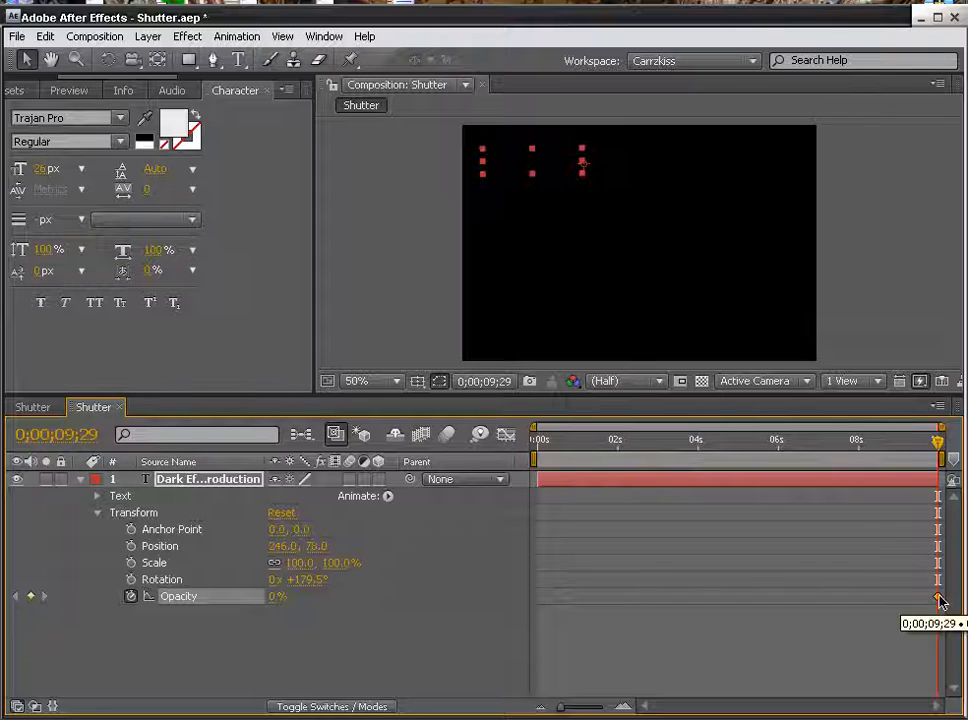
left_click_drag(937, 597, 540, 600)
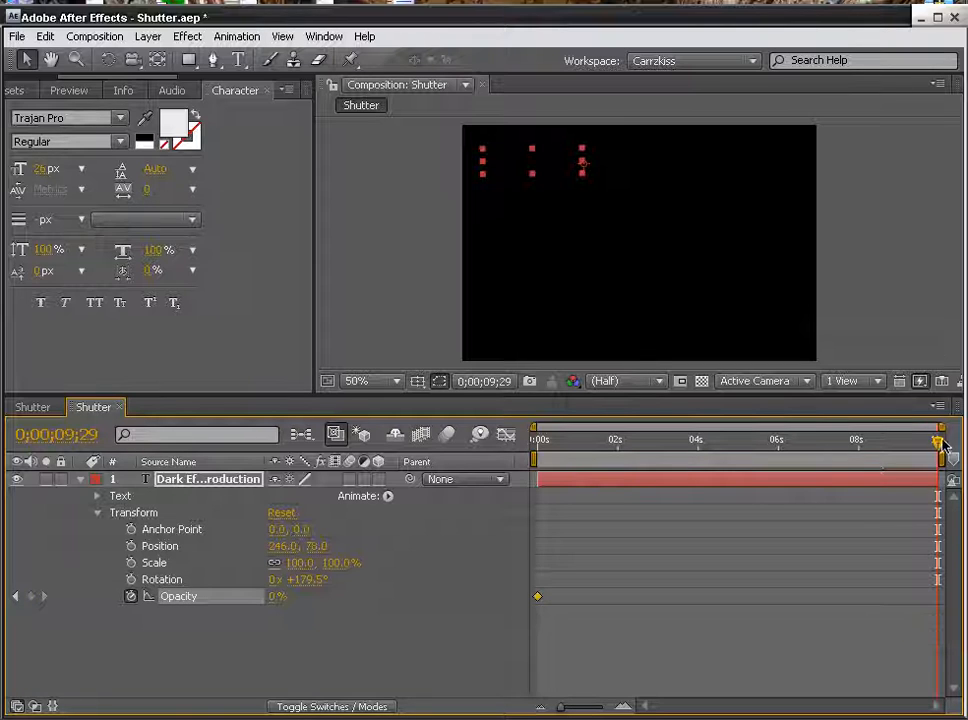
Step: Add an Opacity keyframe of 95% for the title at 0;00;00;06
left_click_drag(860, 445, 537, 450)
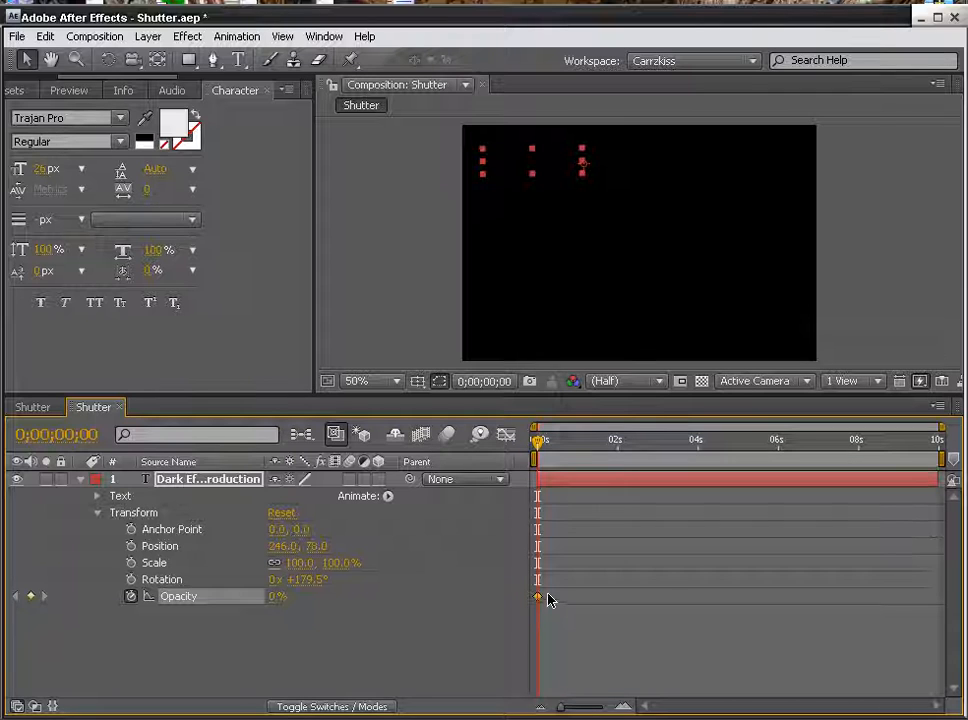
left_click(543, 445)
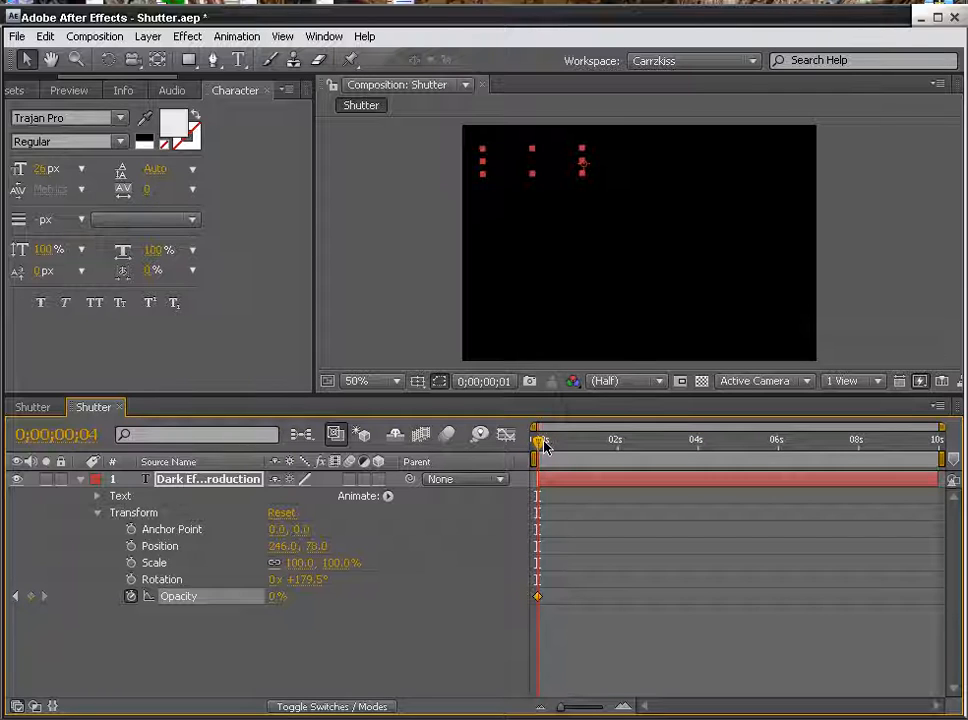
left_click_drag(544, 442, 547, 442)
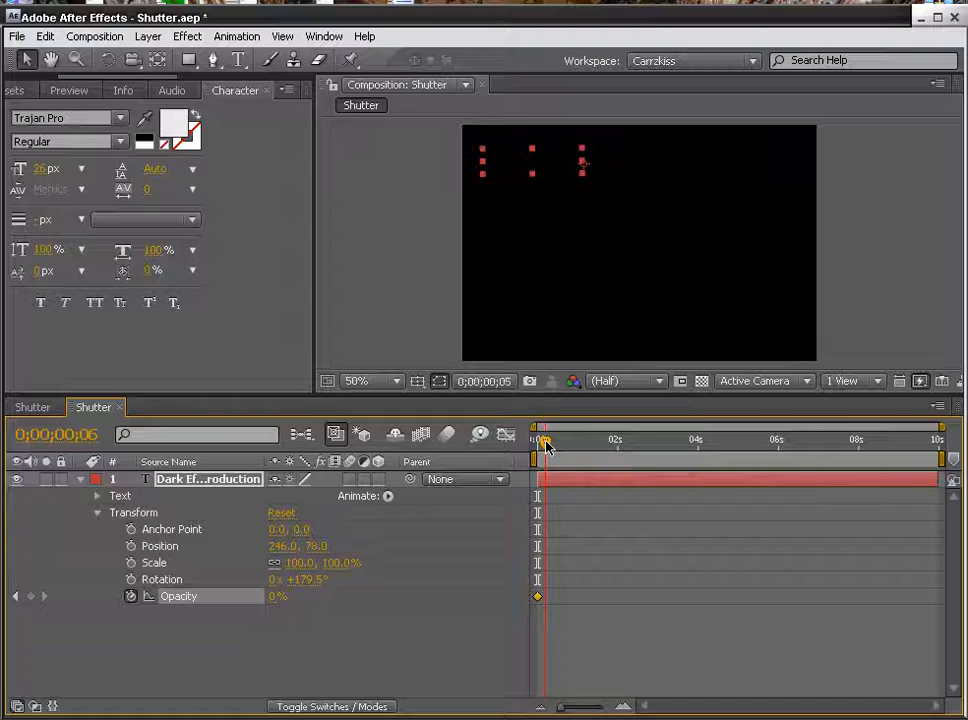
left_click(277, 598)
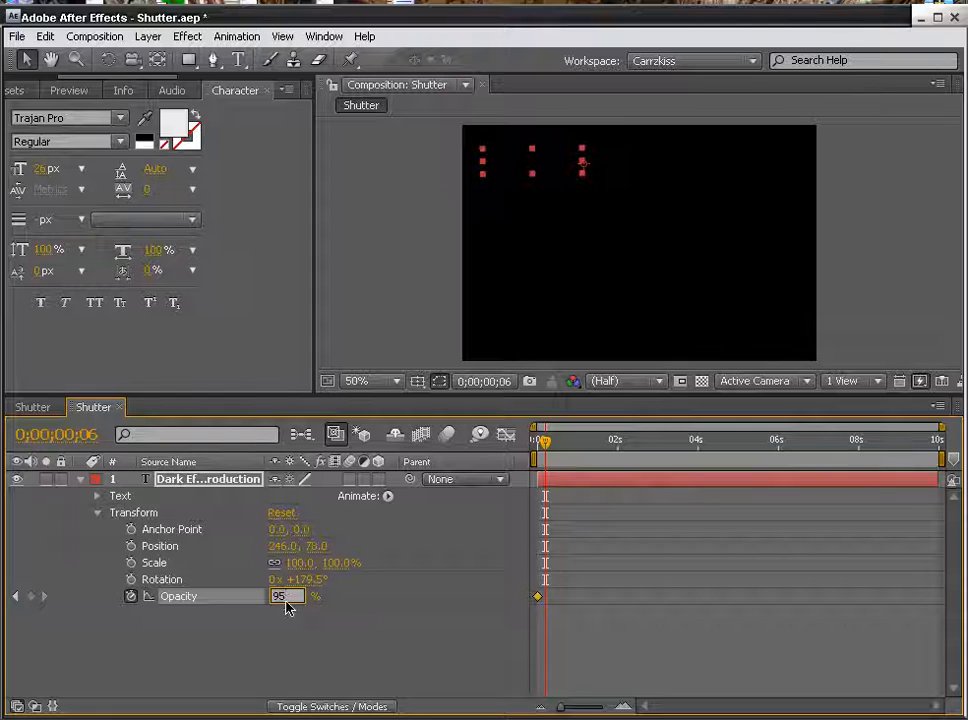
key("Return")
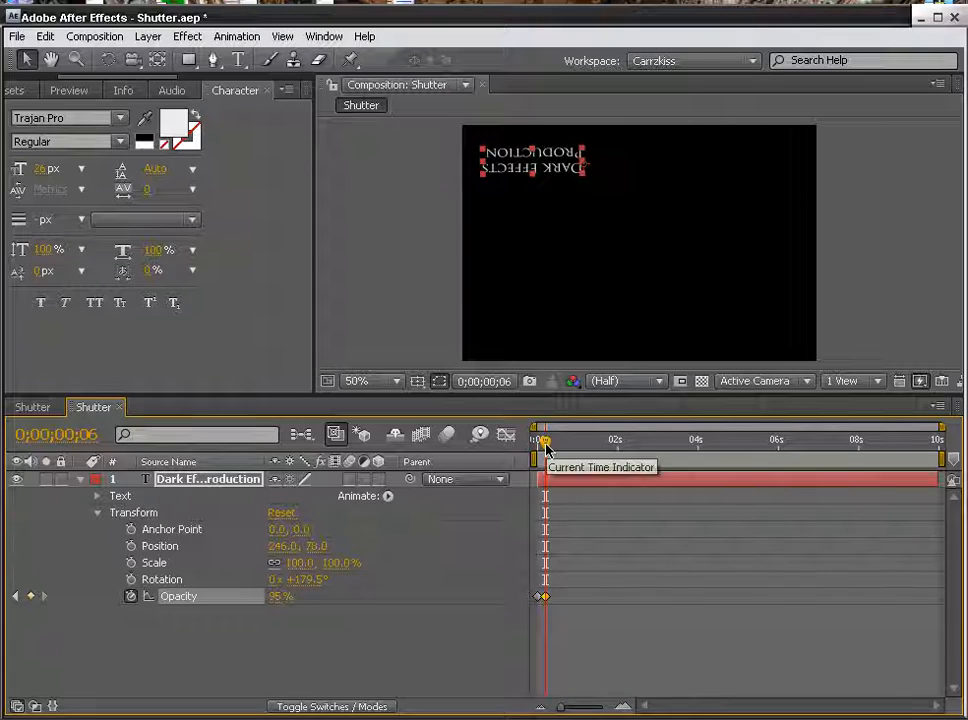
Step: Duplicate the 95% Opacity keyframe at 0;00;00;20 so the title holds its visibility
left_click_drag(545, 448, 564, 449)
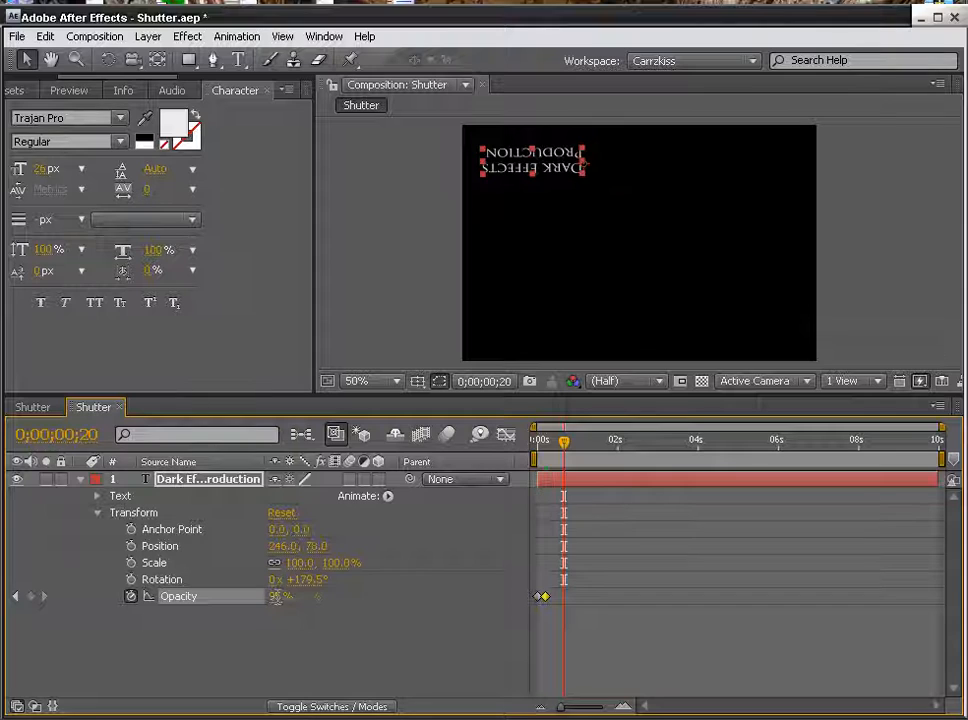
left_click(278, 596)
left_click(545, 597)
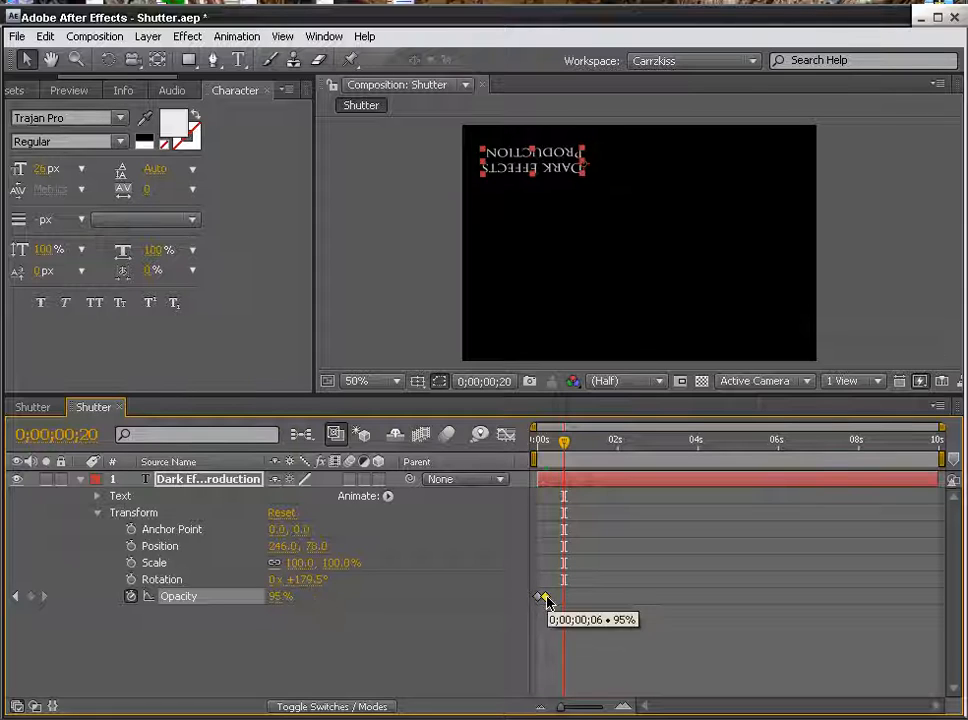
left_click(543, 598)
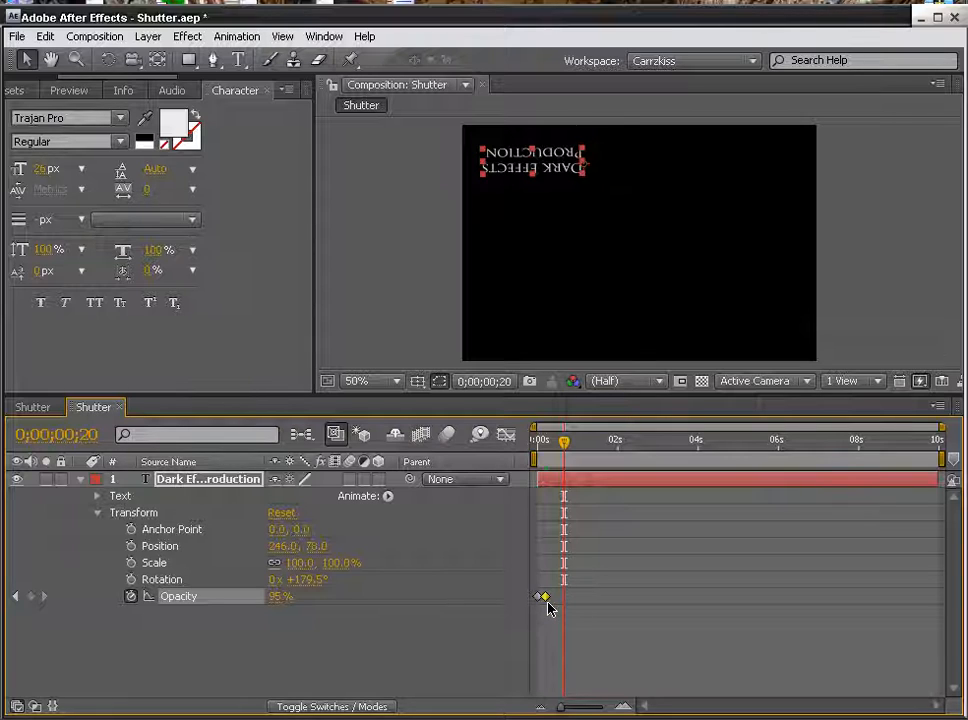
key("ctrl+v")
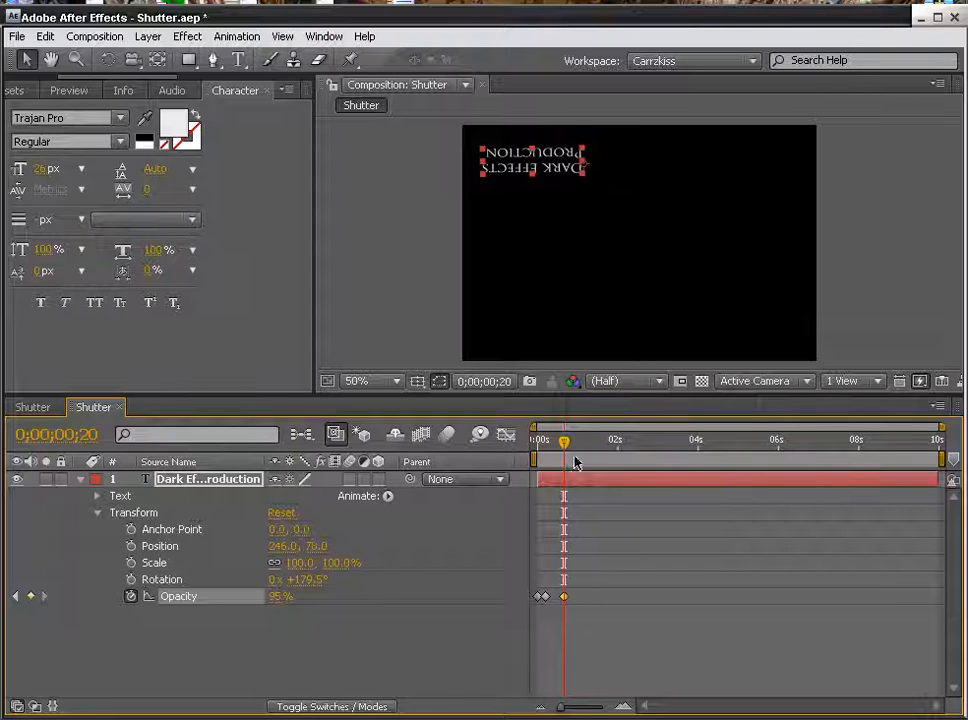
Step: Scrub between the first frame and 0;00;00;20 to check the title's fade-in
key("Page_Up")
left_click(532, 441)
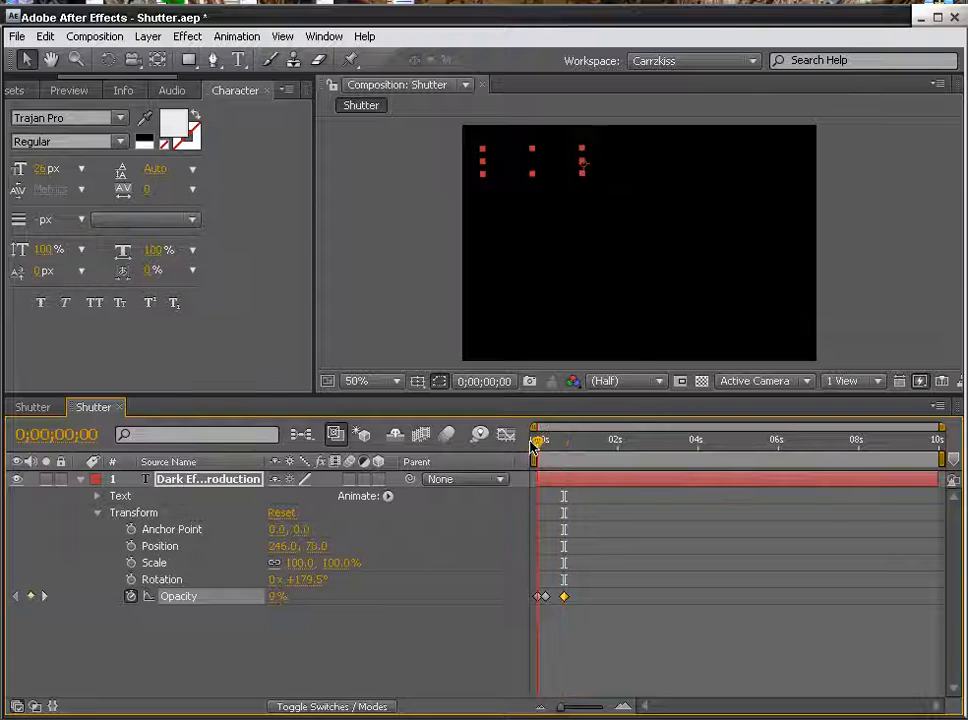
left_click_drag(540, 441, 565, 446)
key("Page_Up")
key("Page_Up")
key("Page_Up")
key("Page_Up")
key("Page_Up")
key("Page_Up")
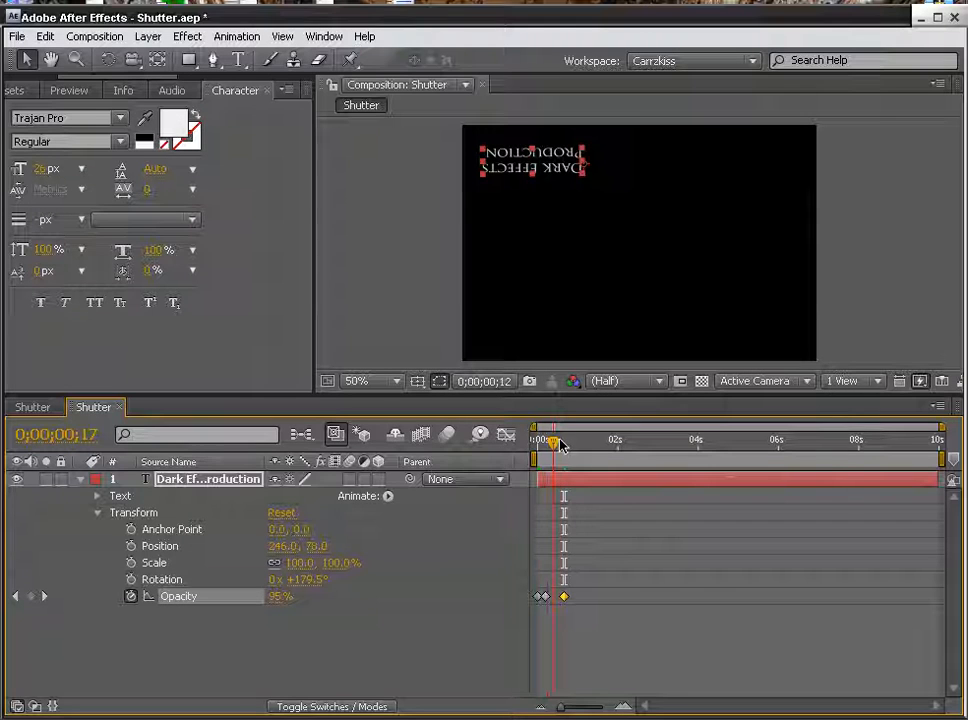
left_click(563, 446)
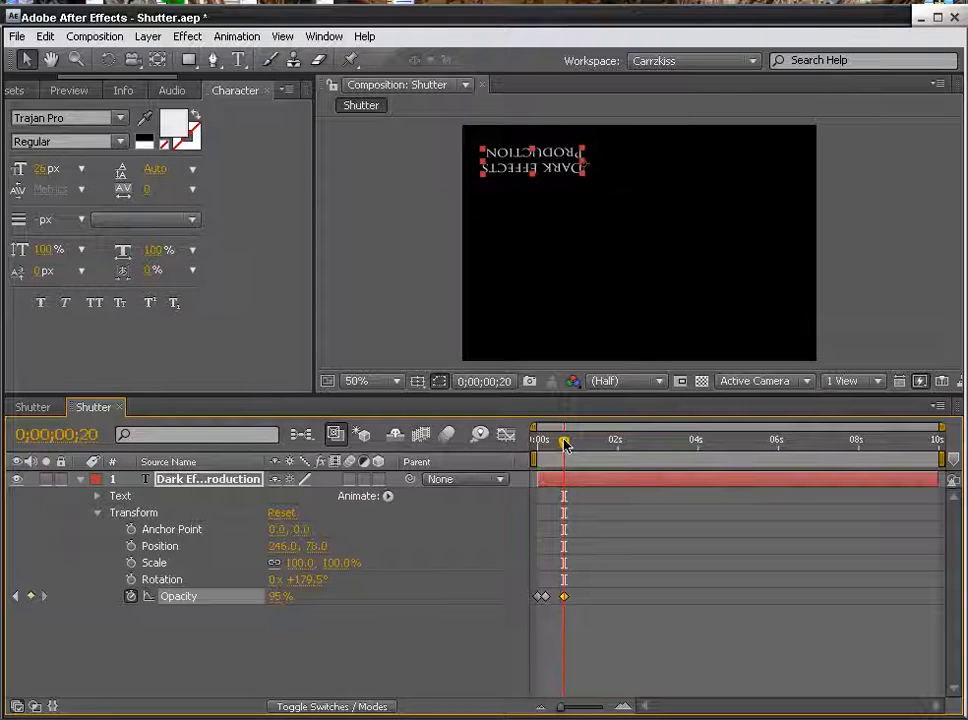
Step: Add an Opacity keyframe of 0% at 0;00;01;05 and check the title's fade-out
left_click_drag(565, 446, 584, 445)
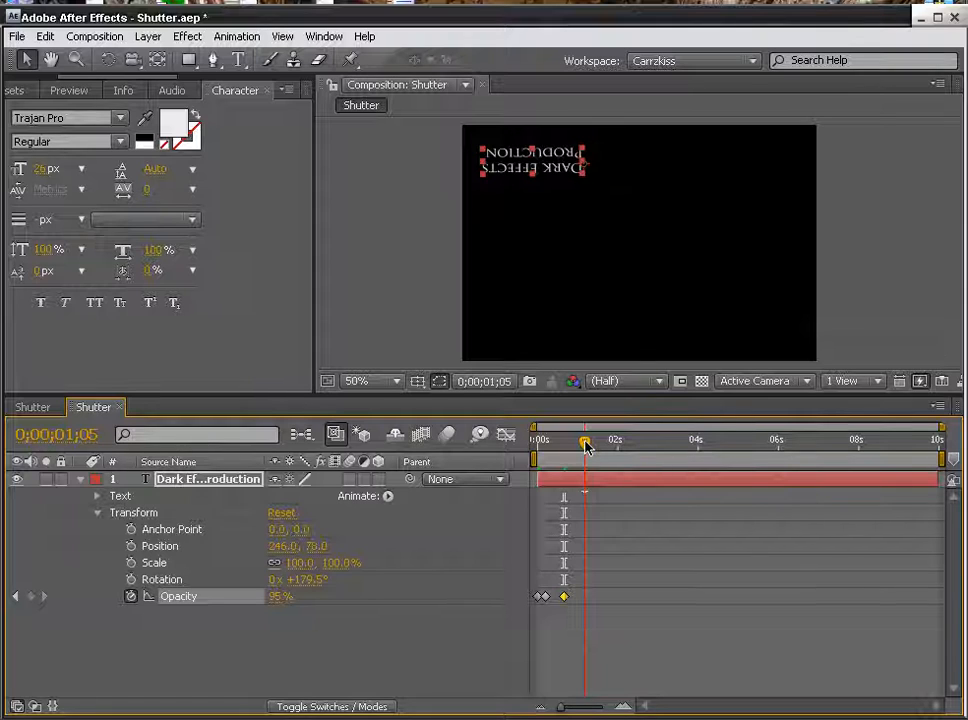
left_click(278, 600)
type("0")
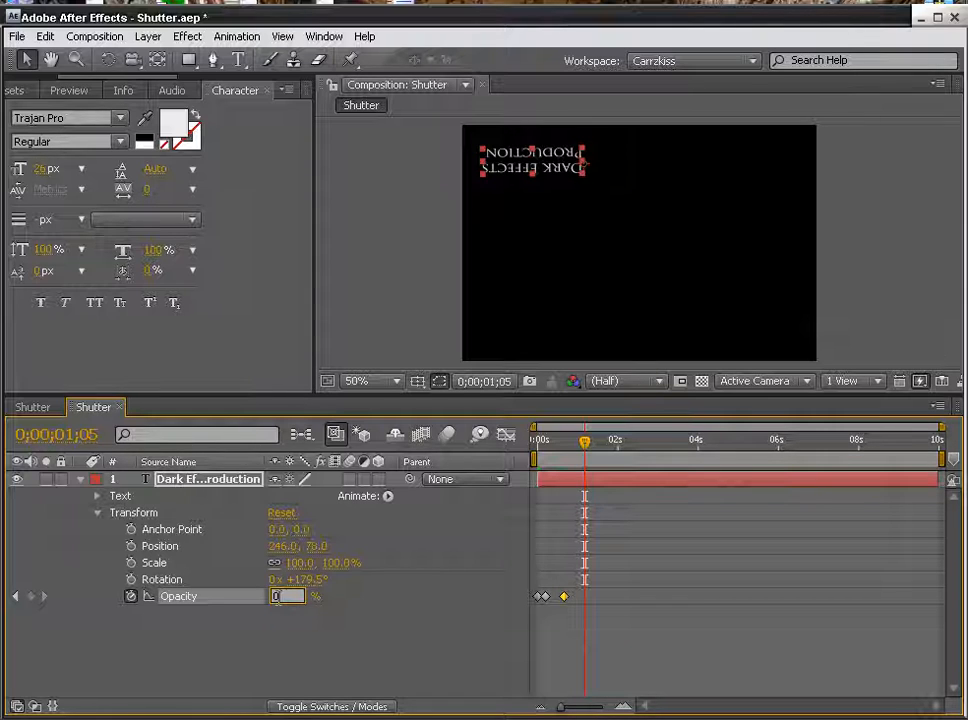
key("Return")
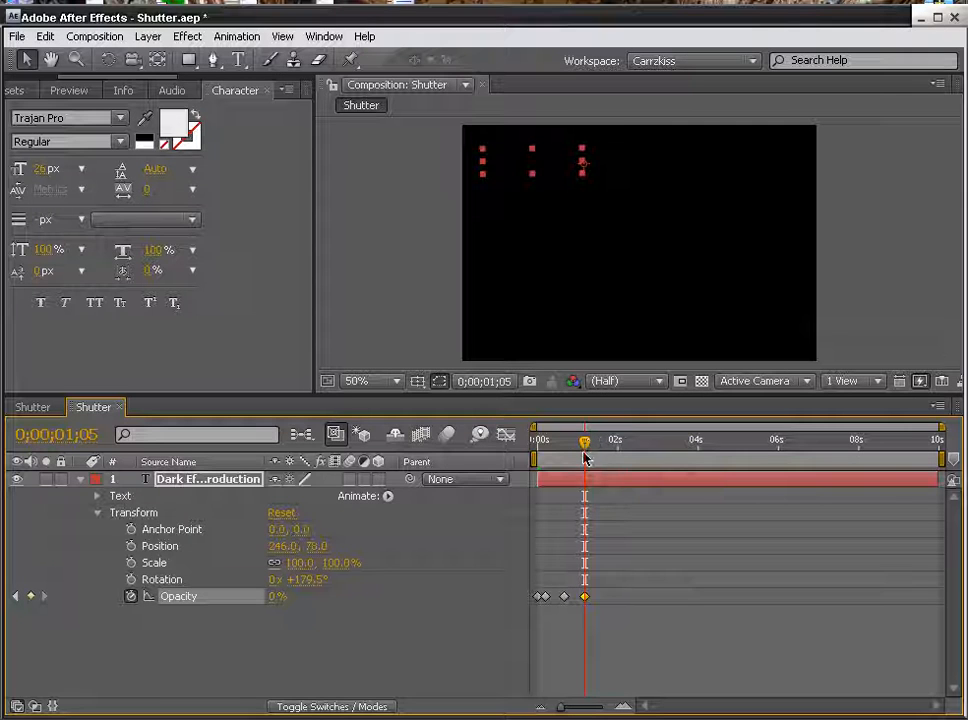
key("Page_Up")
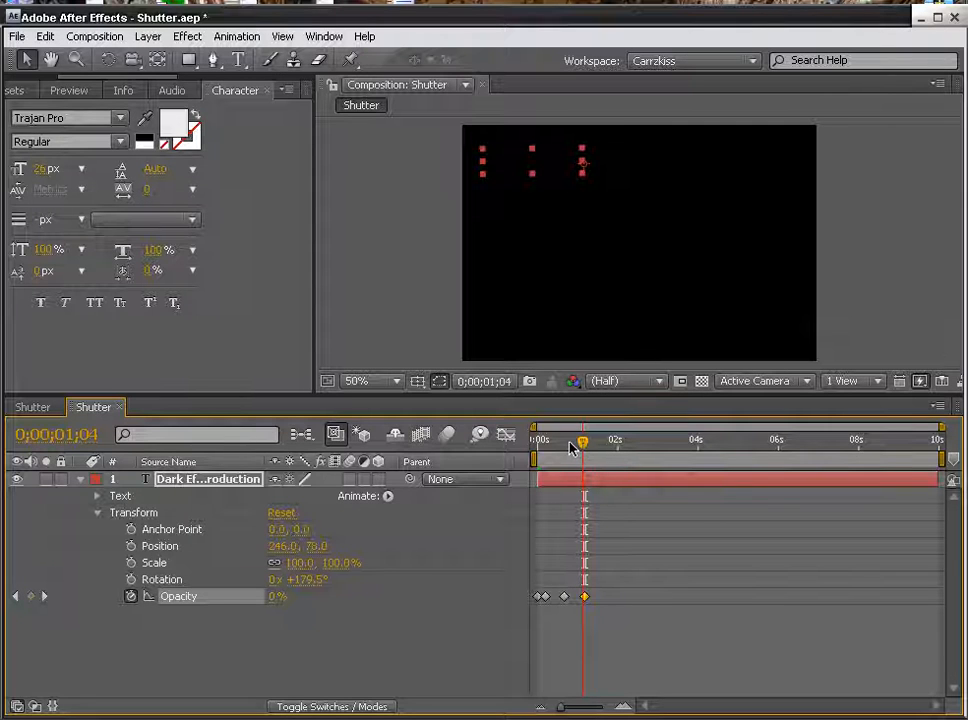
left_click(572, 447)
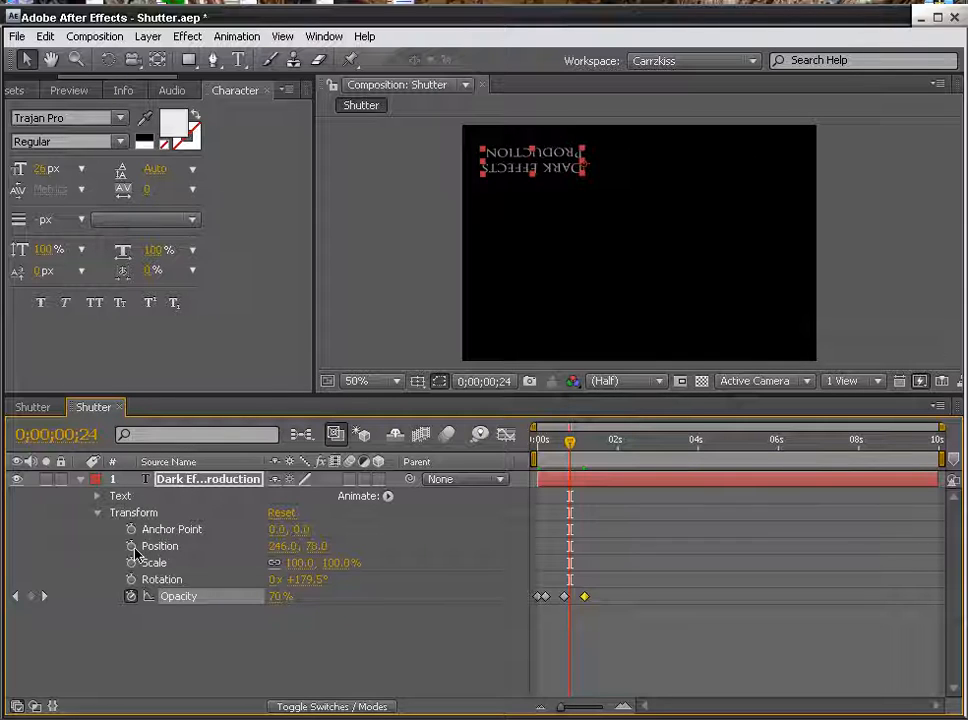
Step: Keyframe the title's Position at the first frame, and move it to the frame's lower-right corner, about 680, 410, at 0;00;01;26
left_click(540, 441)
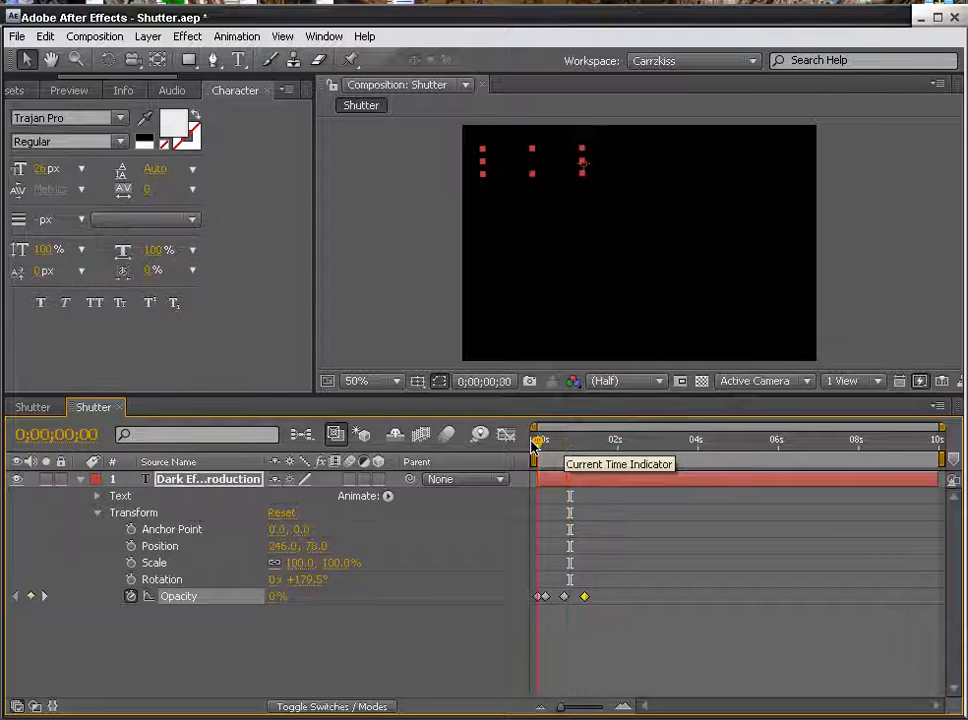
left_click(131, 546)
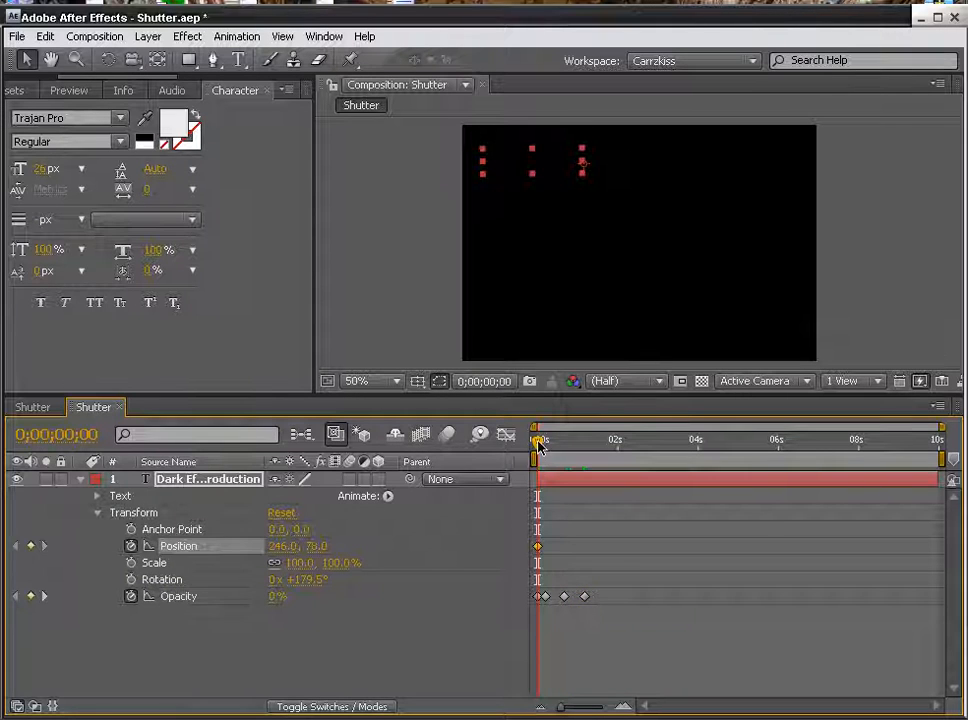
left_click_drag(540, 446, 612, 441)
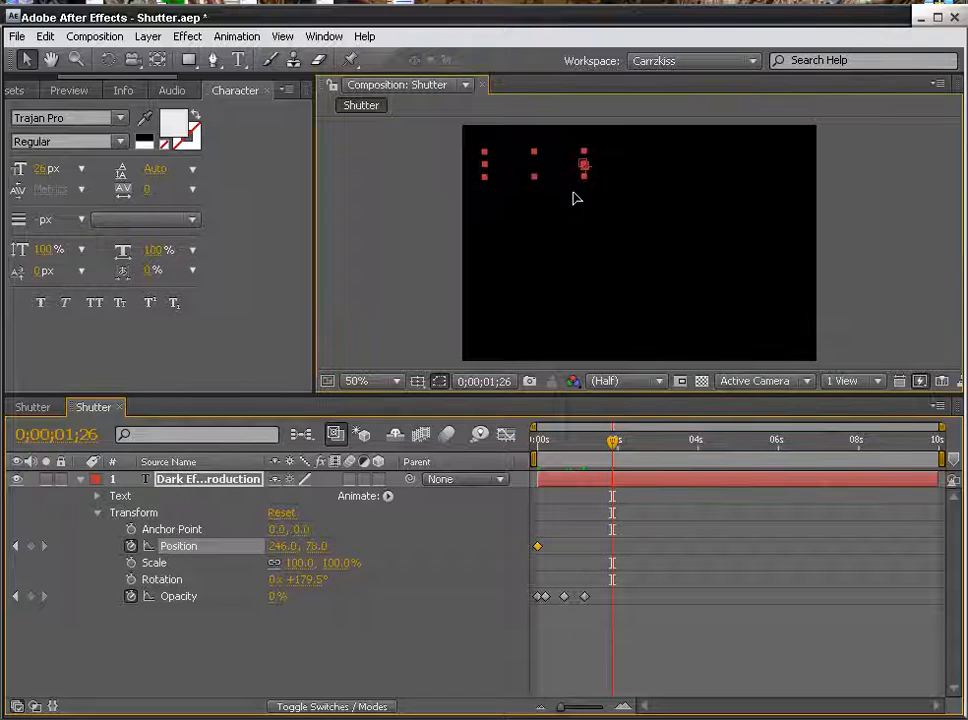
left_click_drag(575, 198, 745, 325)
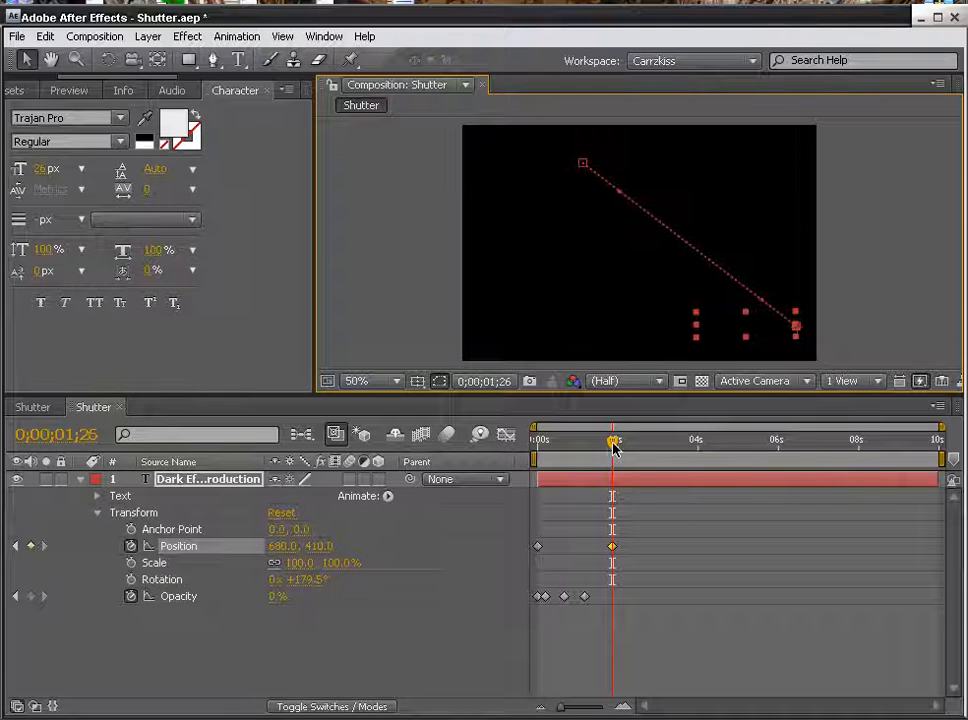
Step: Start keyframing the title's Rotation at the first frame and scrub to 0;00;00;10 and back to check the motion
left_click_drag(615, 448, 537, 446)
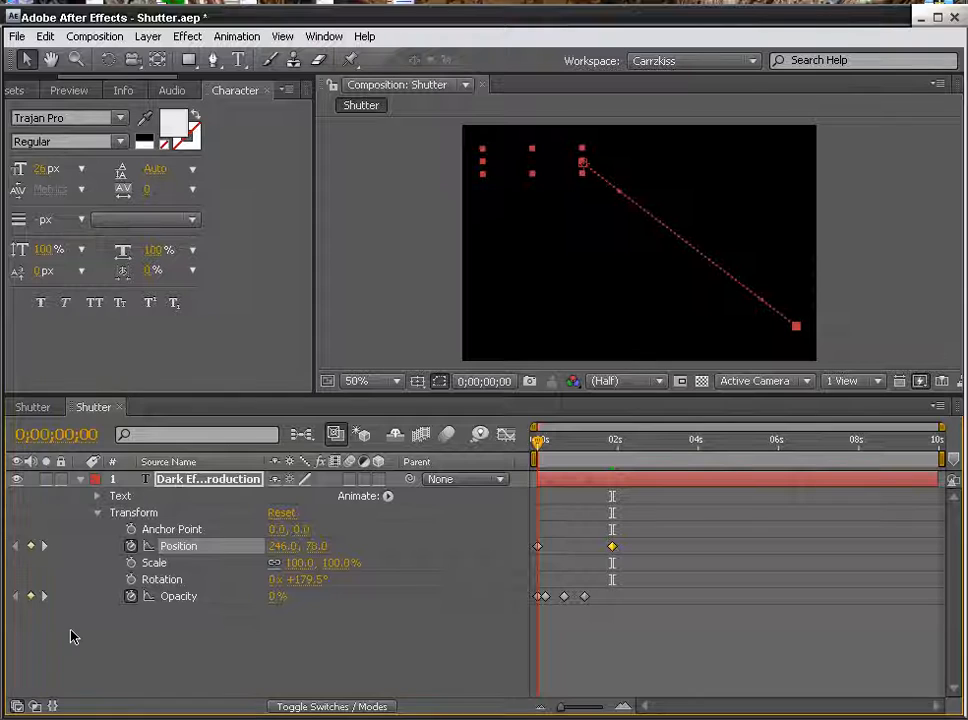
left_click(131, 580)
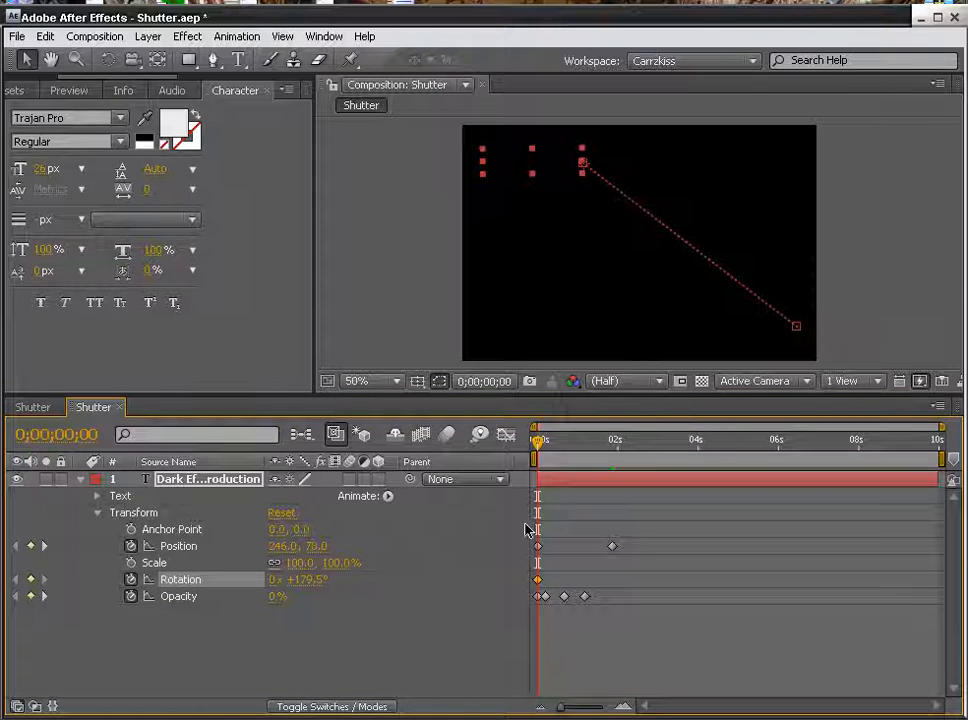
left_click_drag(538, 446, 550, 447)
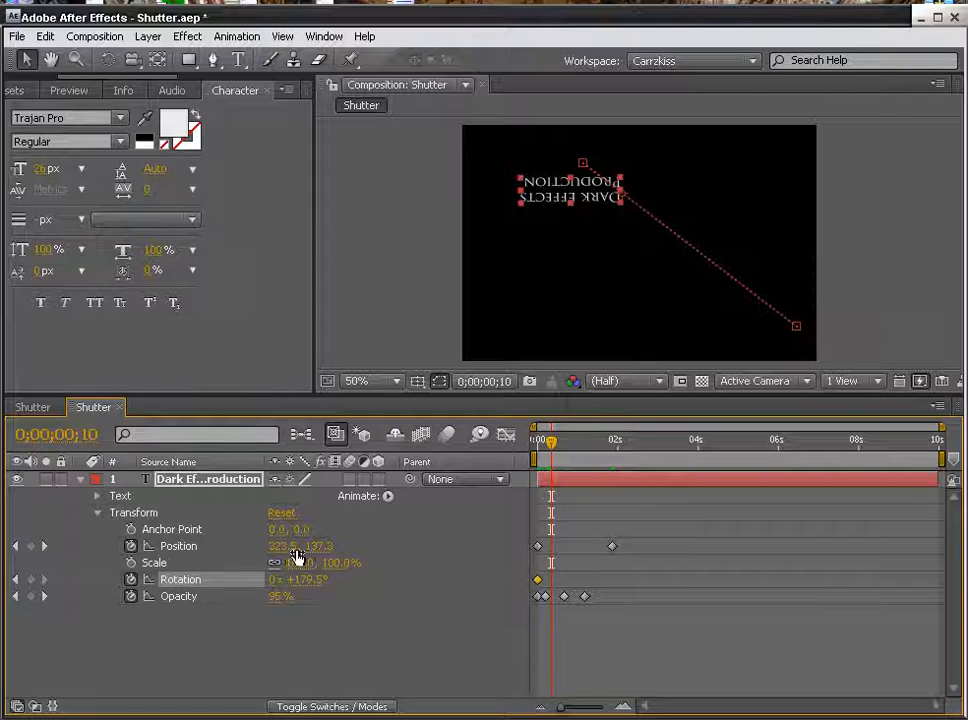
left_click_drag(548, 450, 537, 449)
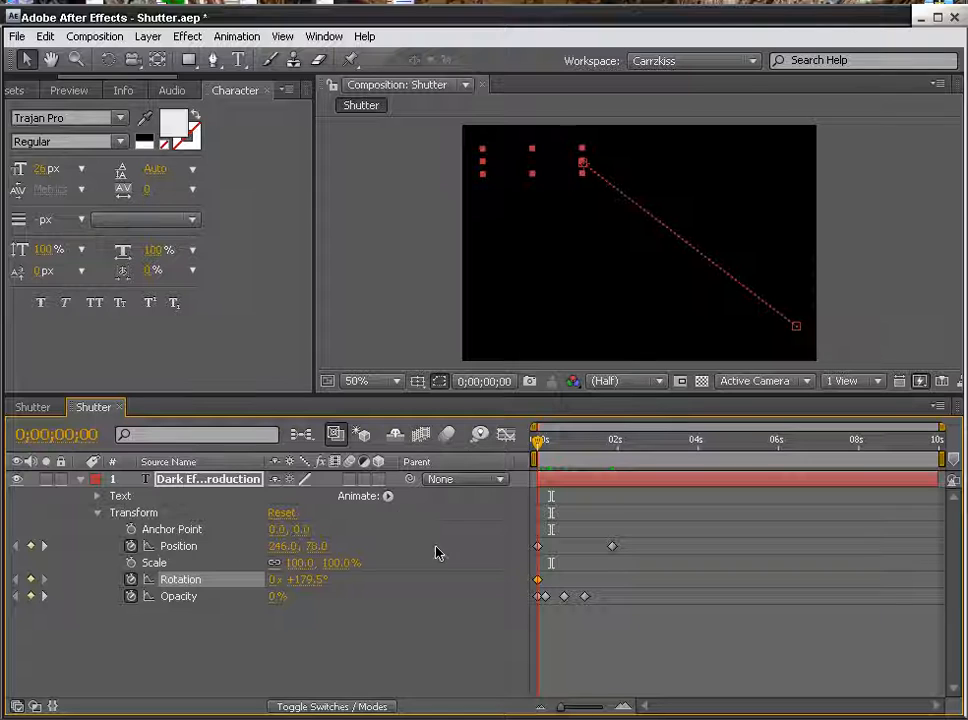
Step: Duplicate the title's first Position keyframe and place the copy shortly before the last Position keyframe
left_click(537, 546)
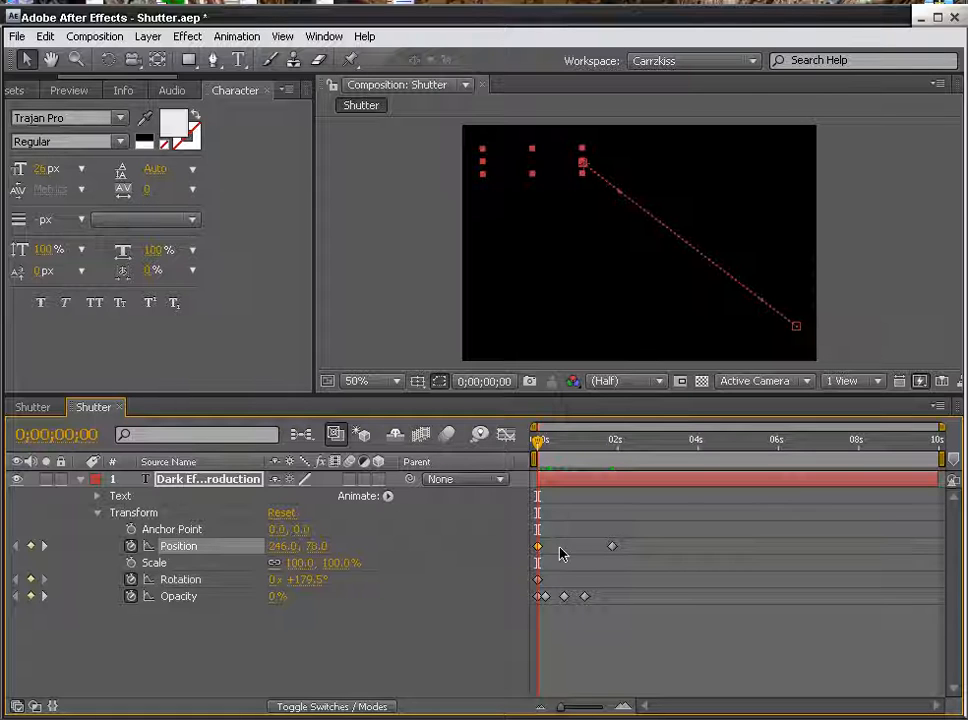
mouse_move(538, 442)
left_mouse_down()
mouse_move(593, 445)
mouse_move(535, 447)
left_mouse_up()
key("ctrl+v")
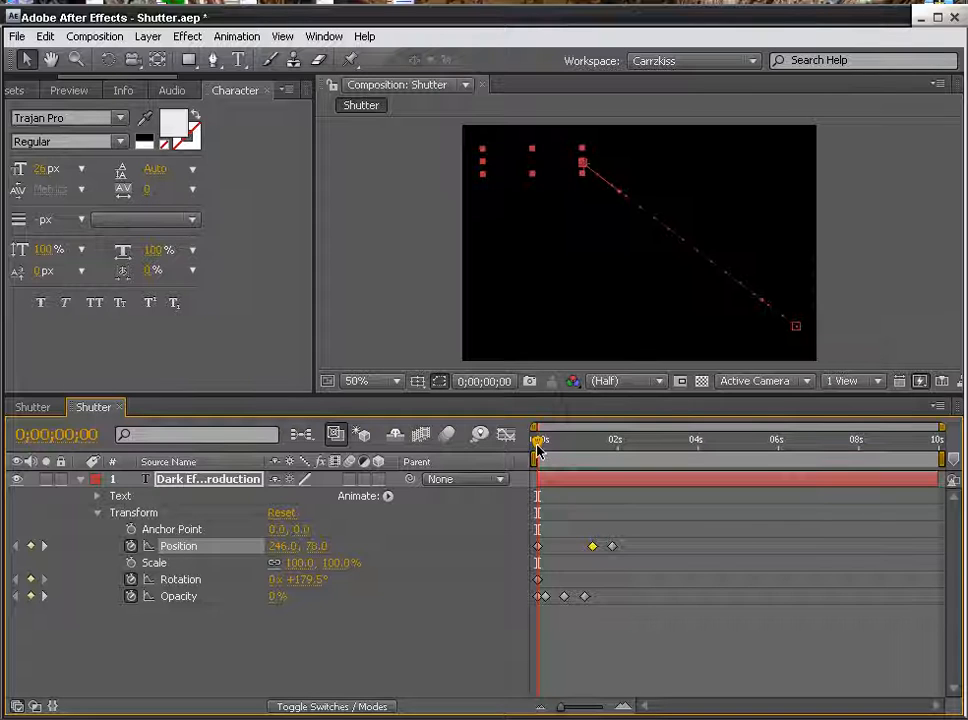
Step: Add a Rotation keyframe of 0° at 0;00;01;19 so the title turns upright
left_click_drag(546, 444, 617, 446)
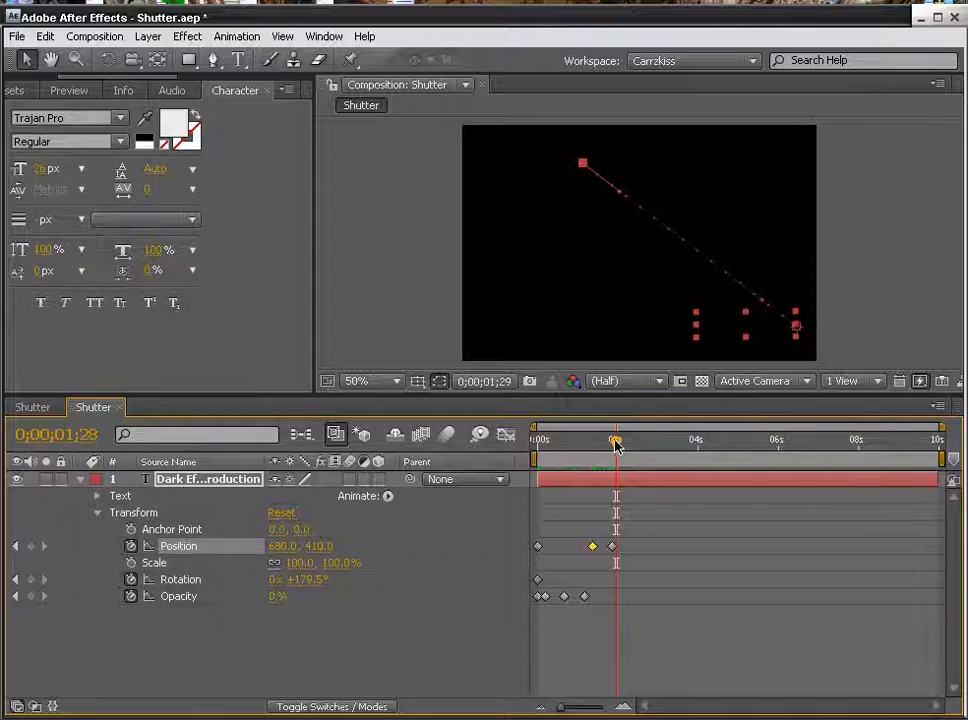
left_click_drag(616, 445, 604, 446)
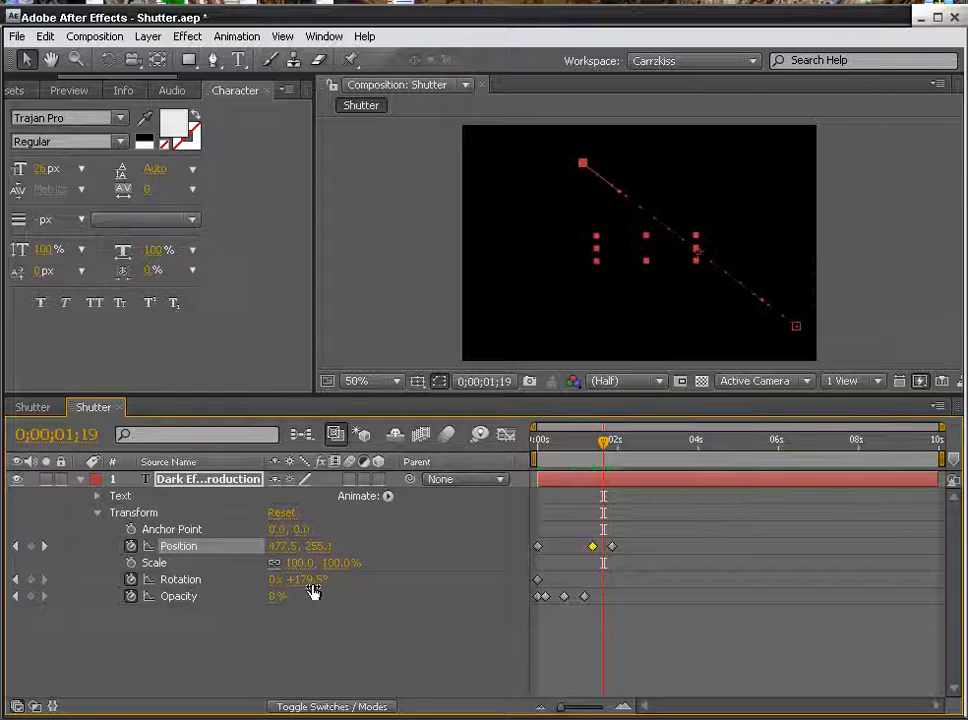
left_click_drag(311, 587, 188, 582)
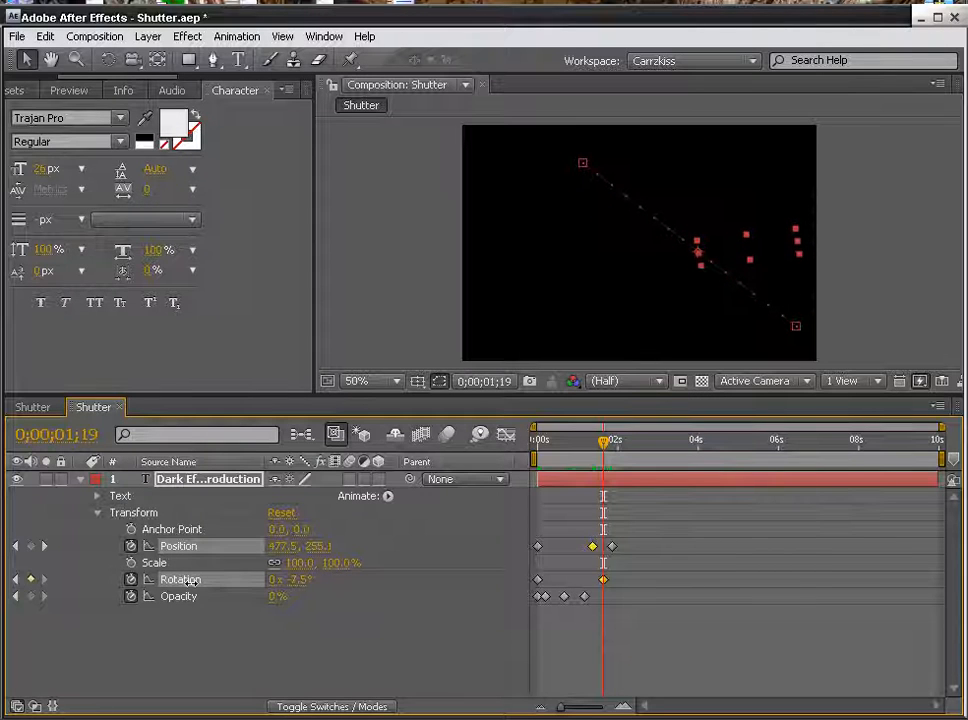
left_click(296, 580)
type("0")
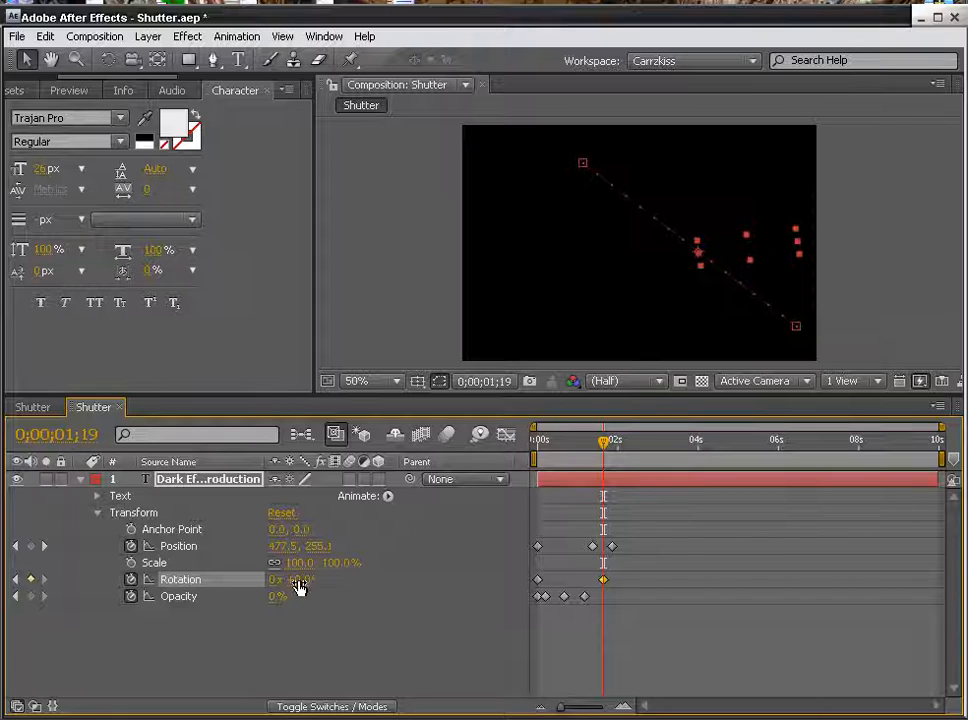
key("Return")
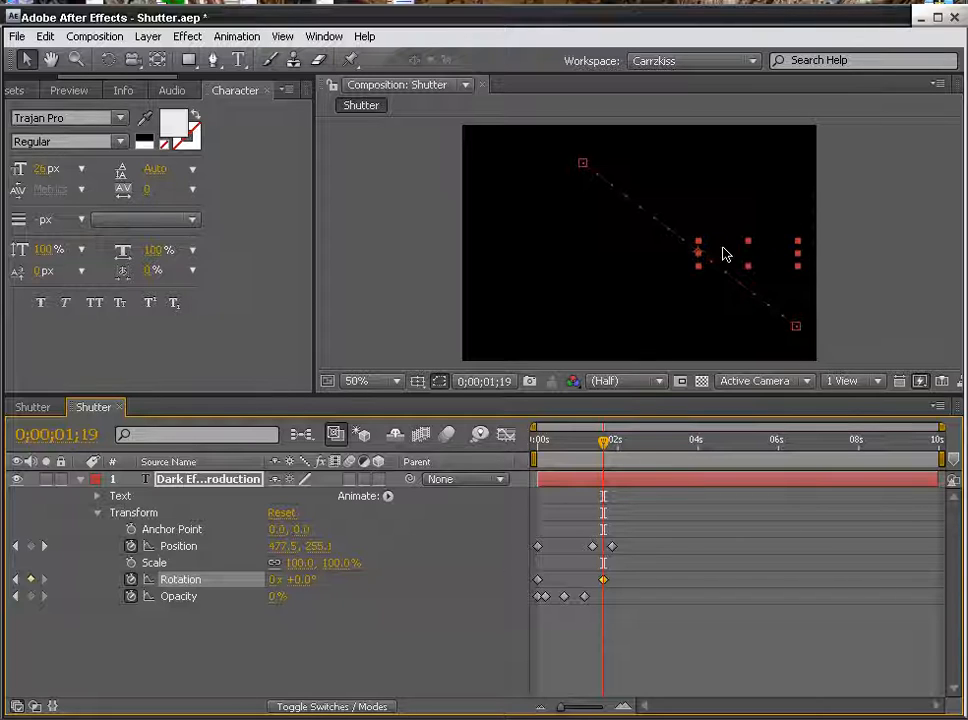
Step: Lower the title at 0;00;01;19 to about 460, 353 with a new Position keyframe, after checking where it ends up
left_click_drag(604, 445, 615, 447)
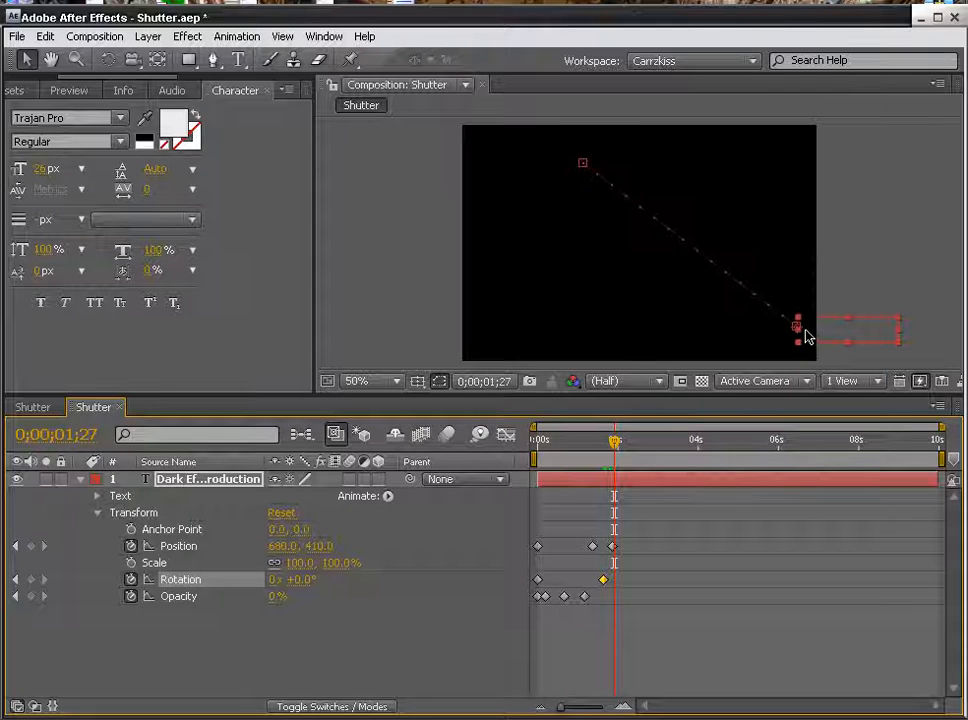
left_click_drag(616, 446, 603, 443)
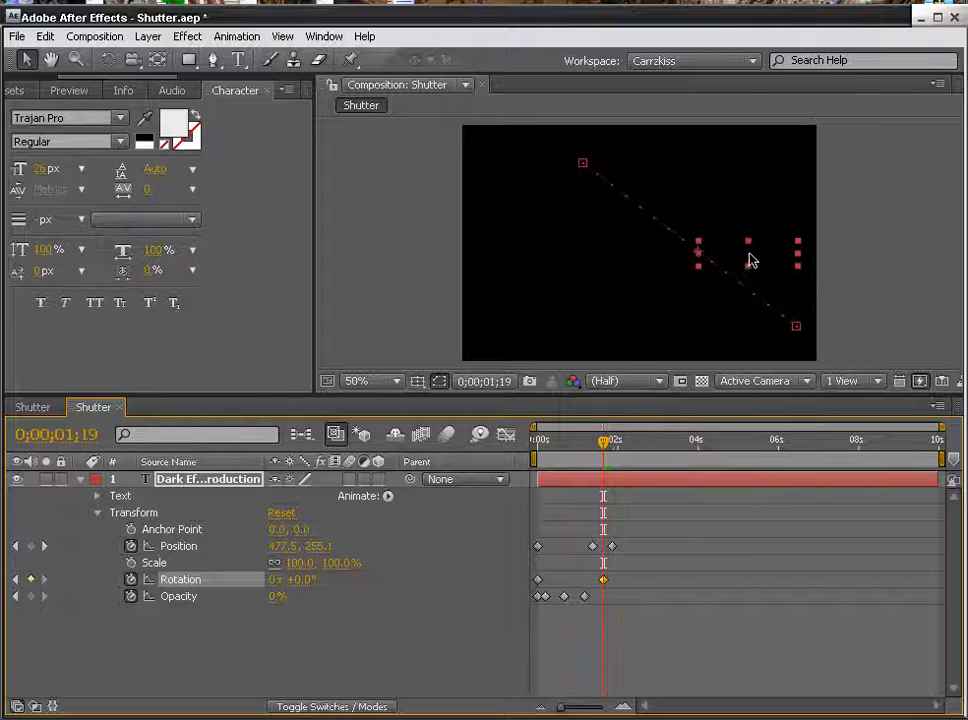
left_click_drag(750, 262, 743, 318)
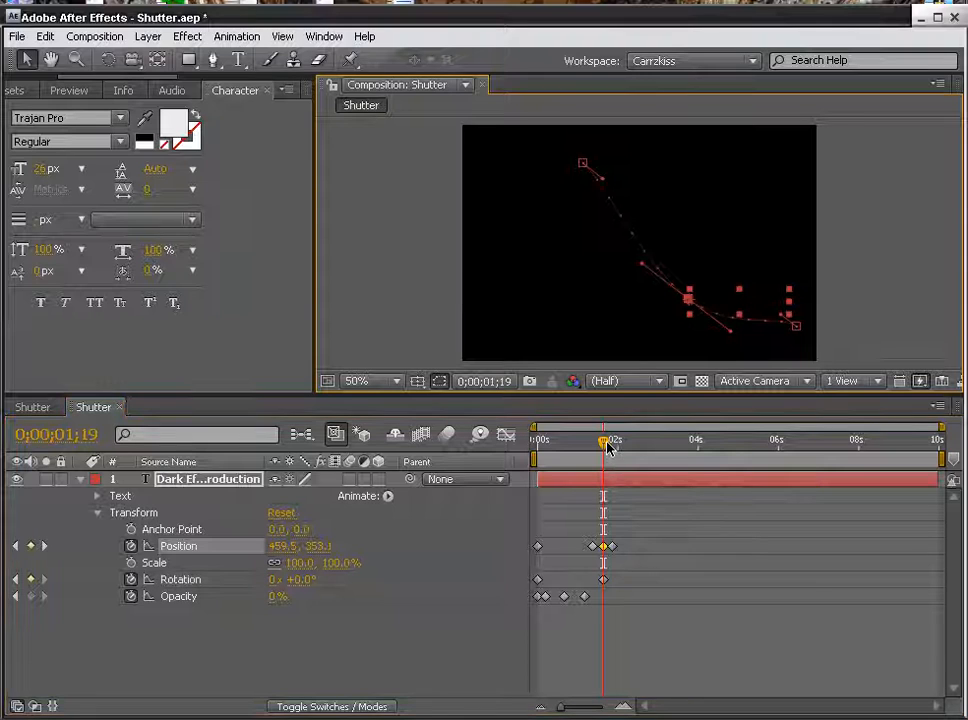
Step: Bring the title's end position back inside the frame, about 498, 410, at 0;00;01;28, and shift the preceding Position keyframe to match
left_click_drag(607, 447, 618, 447)
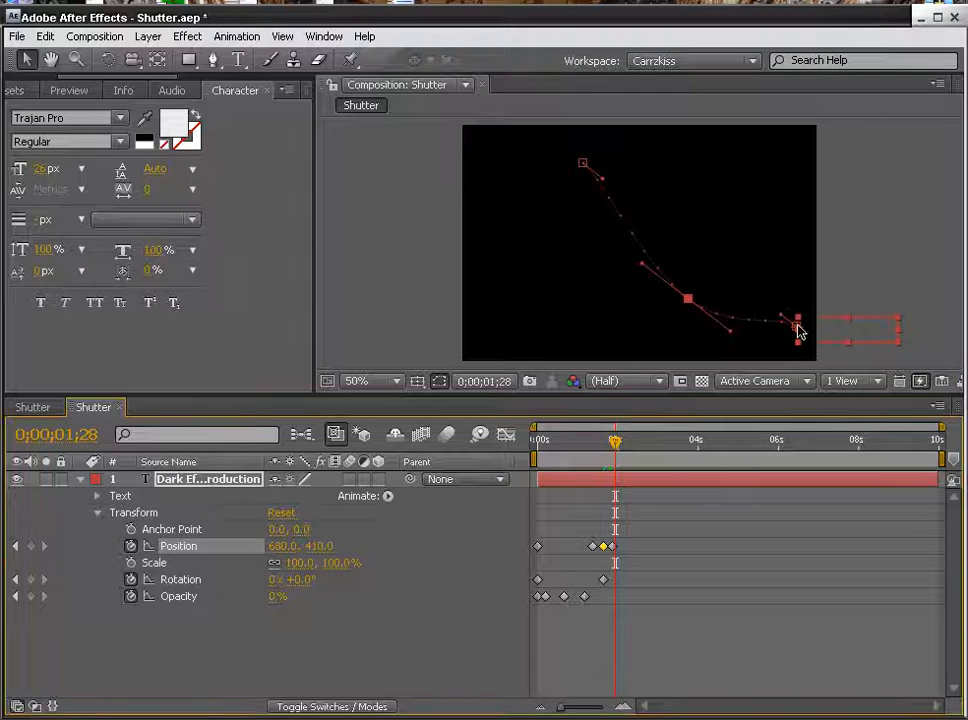
left_click(795, 338)
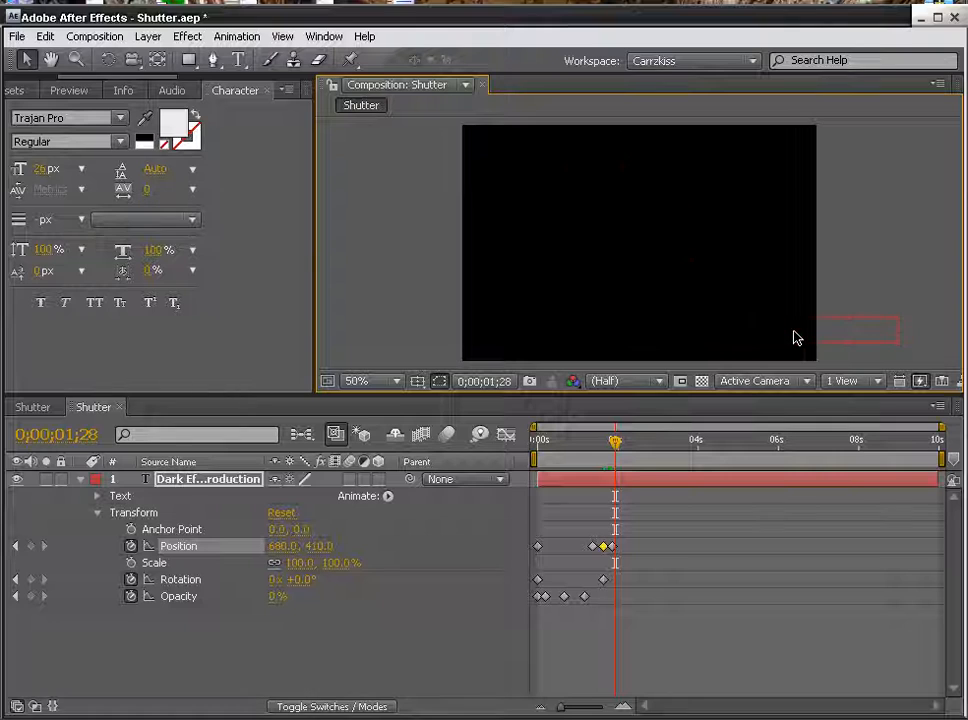
left_click(800, 336)
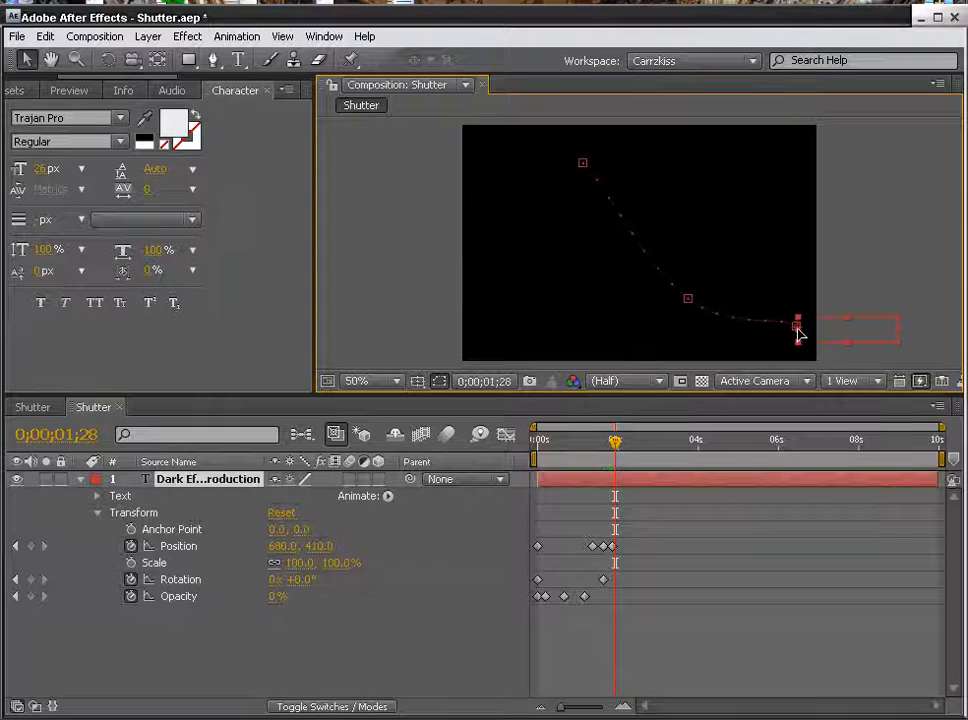
left_click_drag(799, 333, 708, 328)
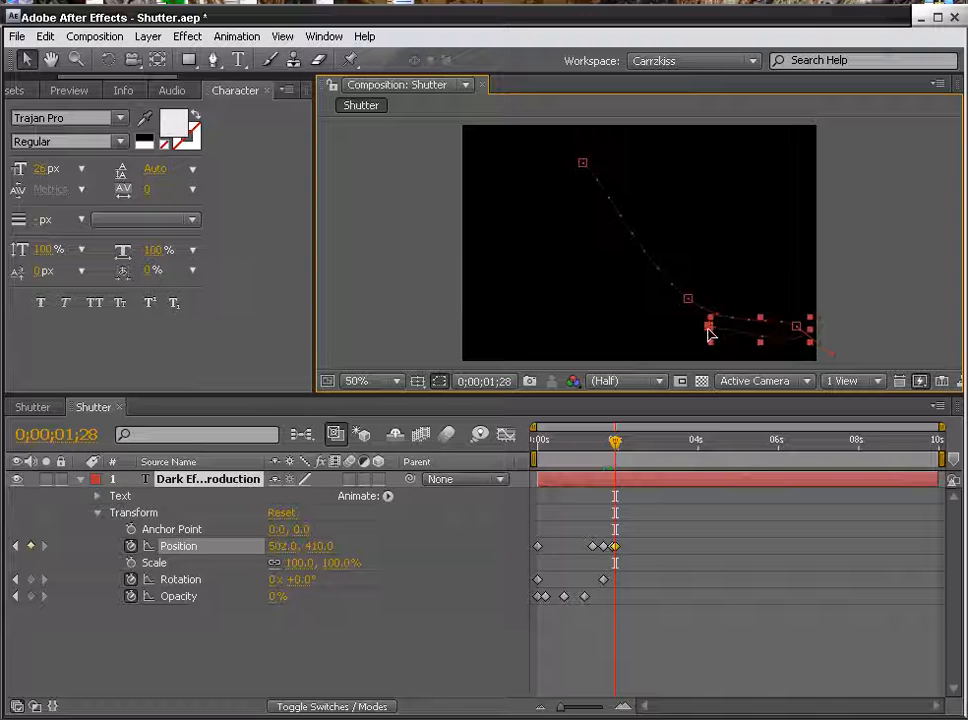
left_click_drag(793, 333, 706, 330)
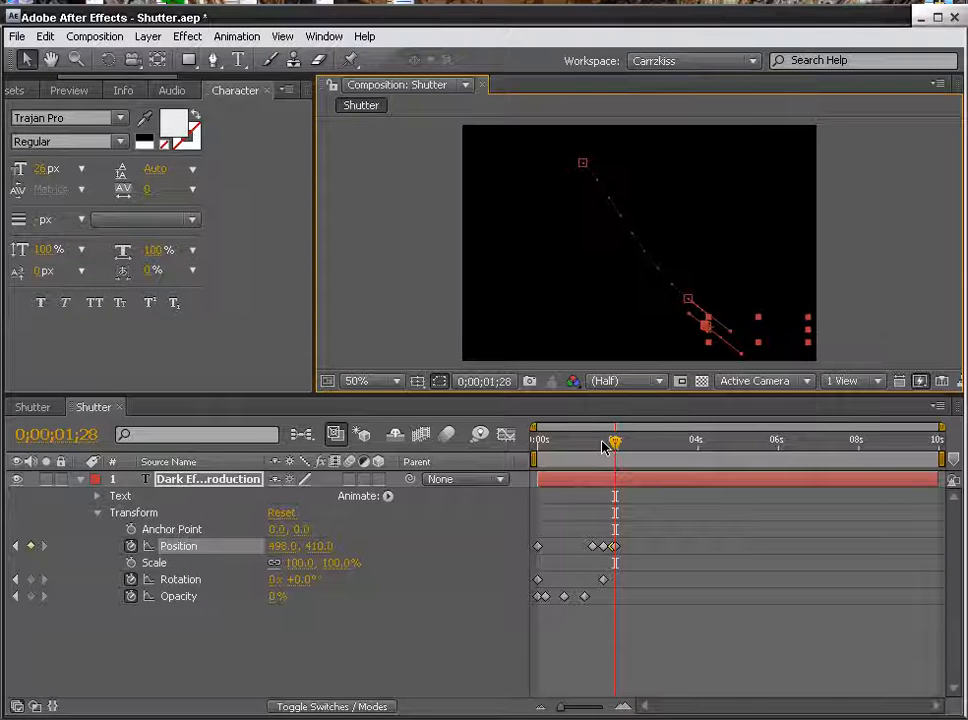
Step: Scrub through the end of the title's motion and delete the Position keyframe at 0;00;01;26
left_click_drag(604, 447, 576, 443)
left_click_drag(591, 444, 628, 443)
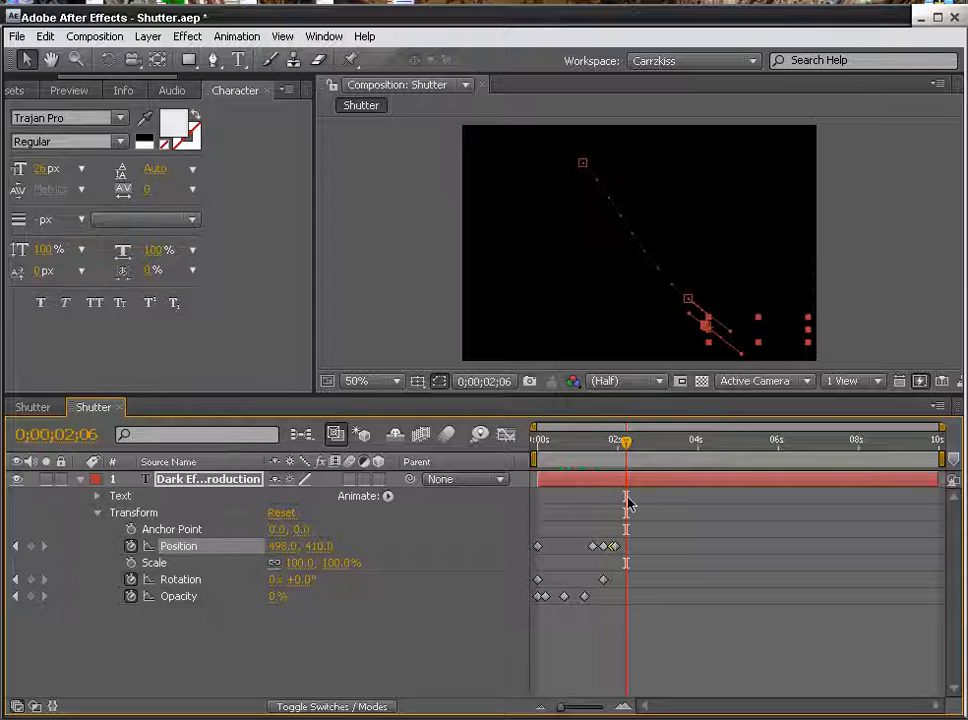
left_click_drag(622, 440, 600, 440)
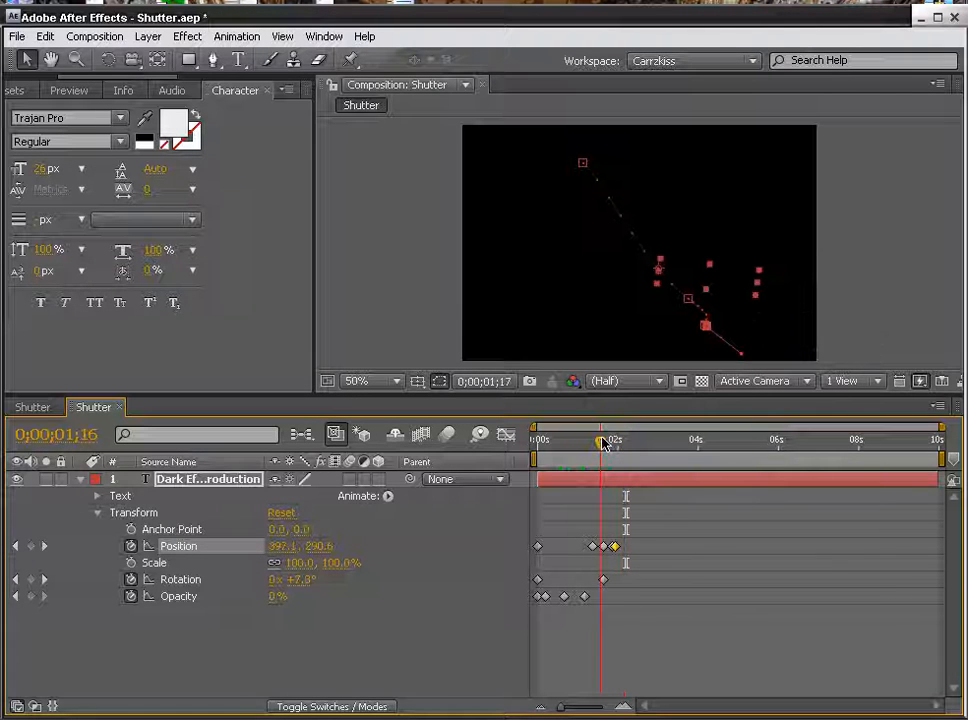
left_click(612, 548)
key("Delete")
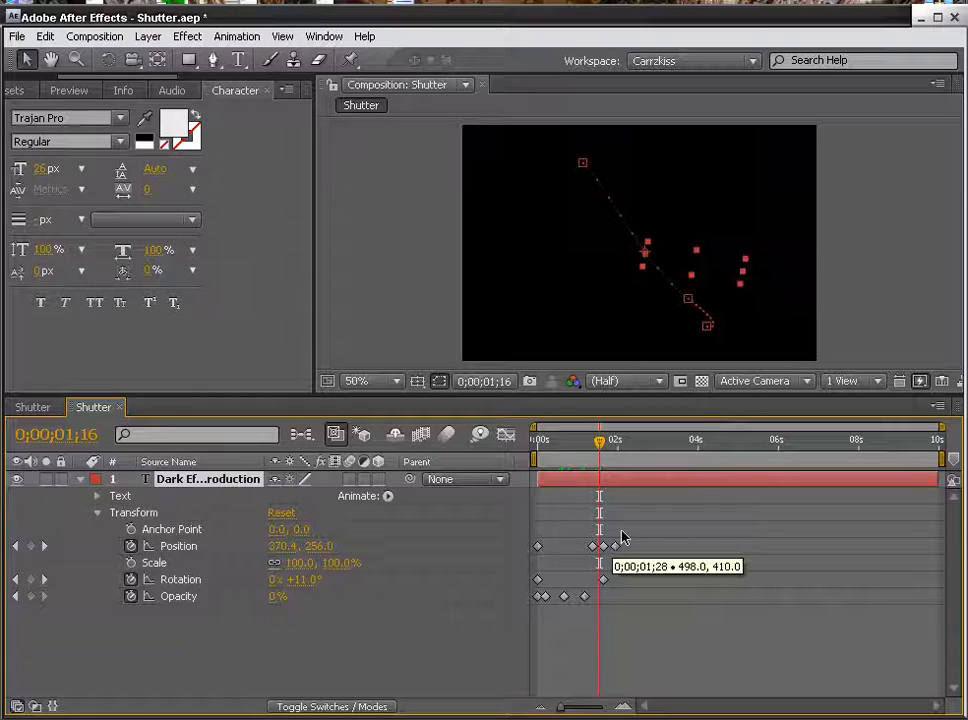
Step: Lower the last Position keyframe to about 504, 428, and place the title at about 478, 428 at 0;00;01;29
left_click(706, 331)
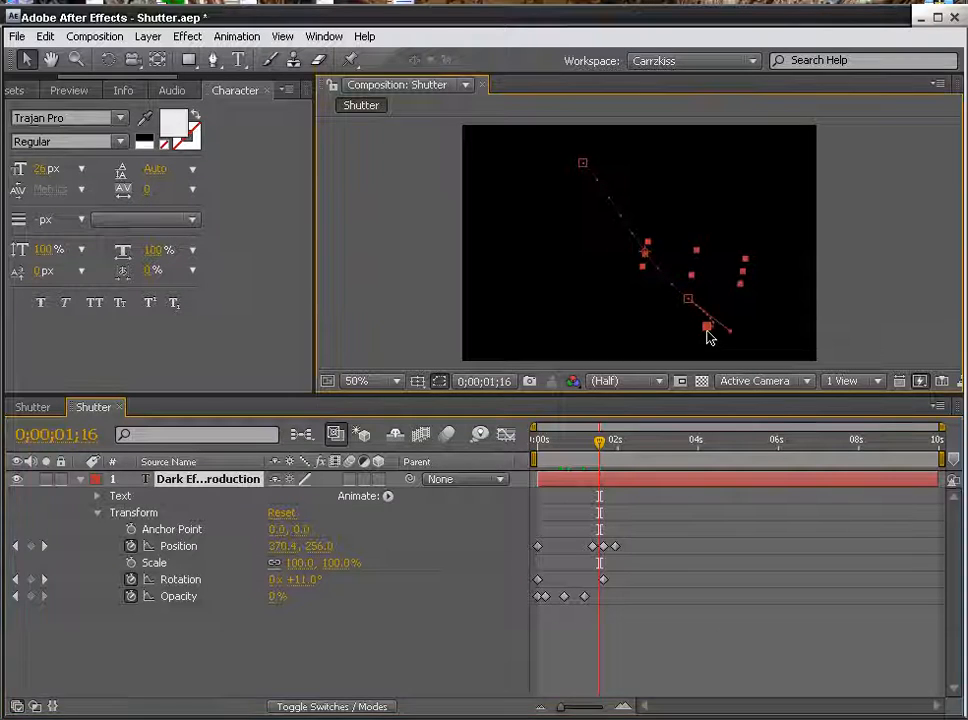
left_click_drag(706, 333, 711, 343)
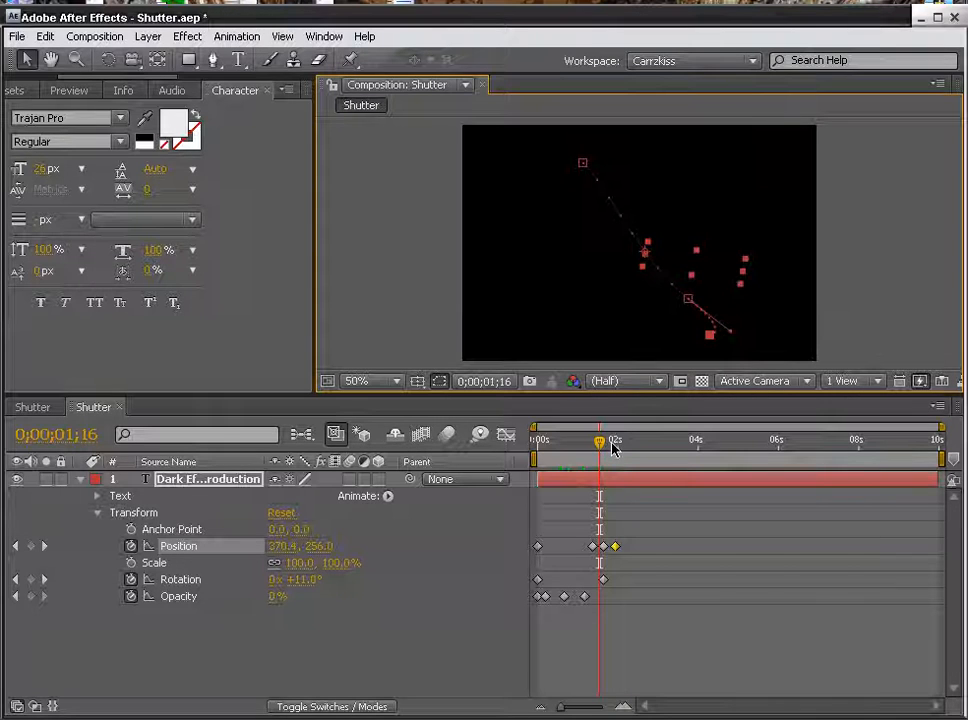
left_click_drag(613, 448, 615, 448)
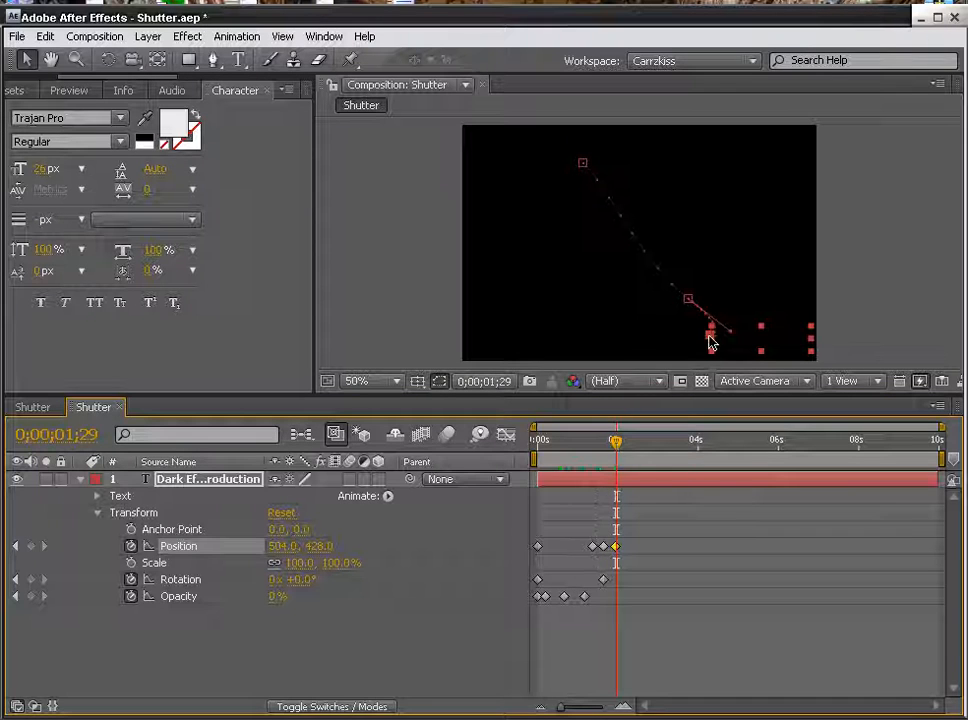
left_click_drag(709, 340, 695, 341)
Step: Delete the Position keyframes at 0;00;01;19 and 0;00;01;28, and shift the final Position keyframe to 0;00;02;02
left_click(606, 547)
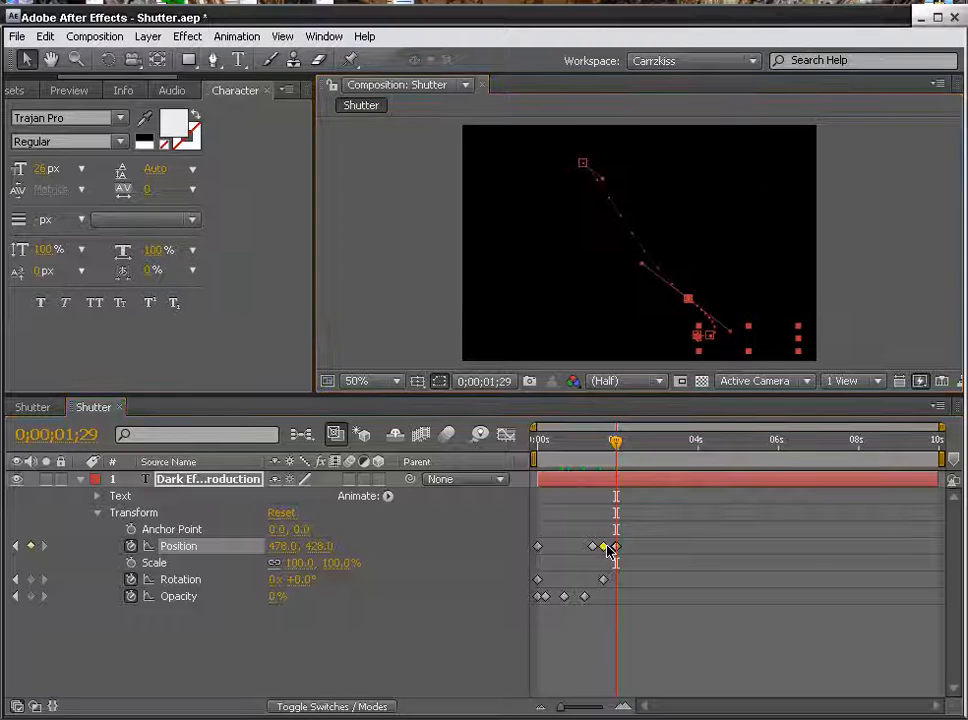
key("Delete")
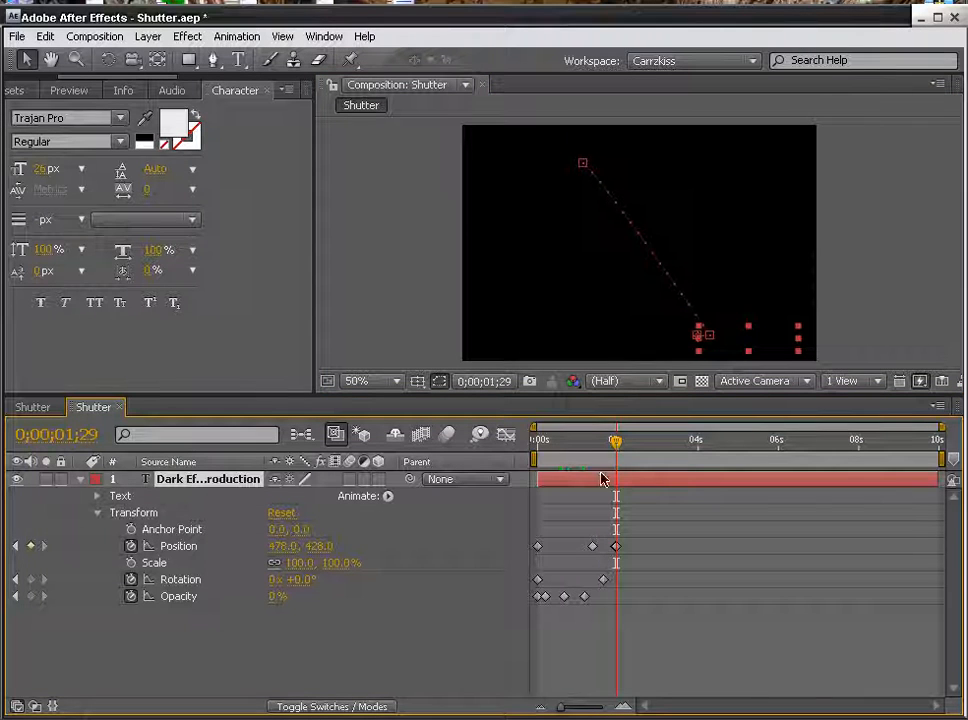
mouse_move(619, 450)
left_mouse_down()
mouse_move(573, 450)
mouse_move(630, 457)
left_mouse_up()
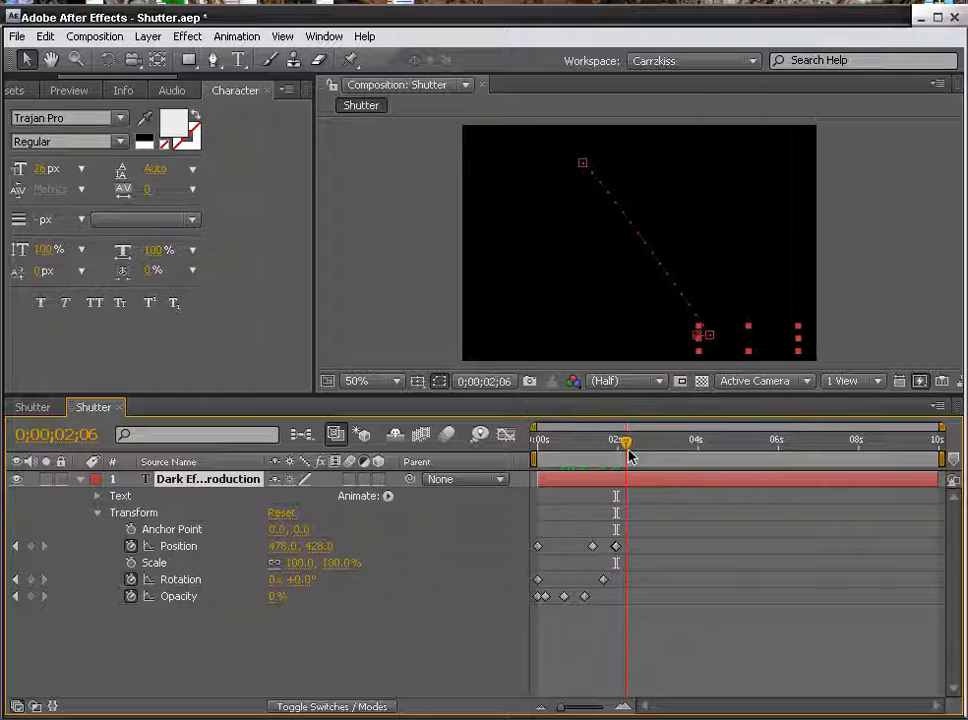
left_click(618, 548)
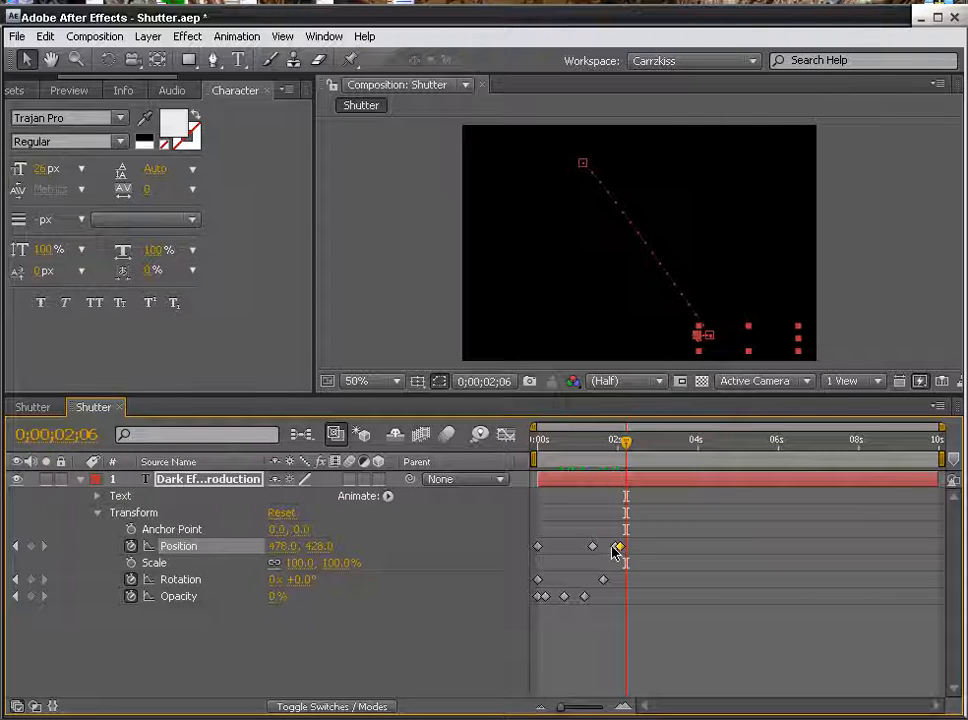
left_click_drag(615, 551, 622, 549)
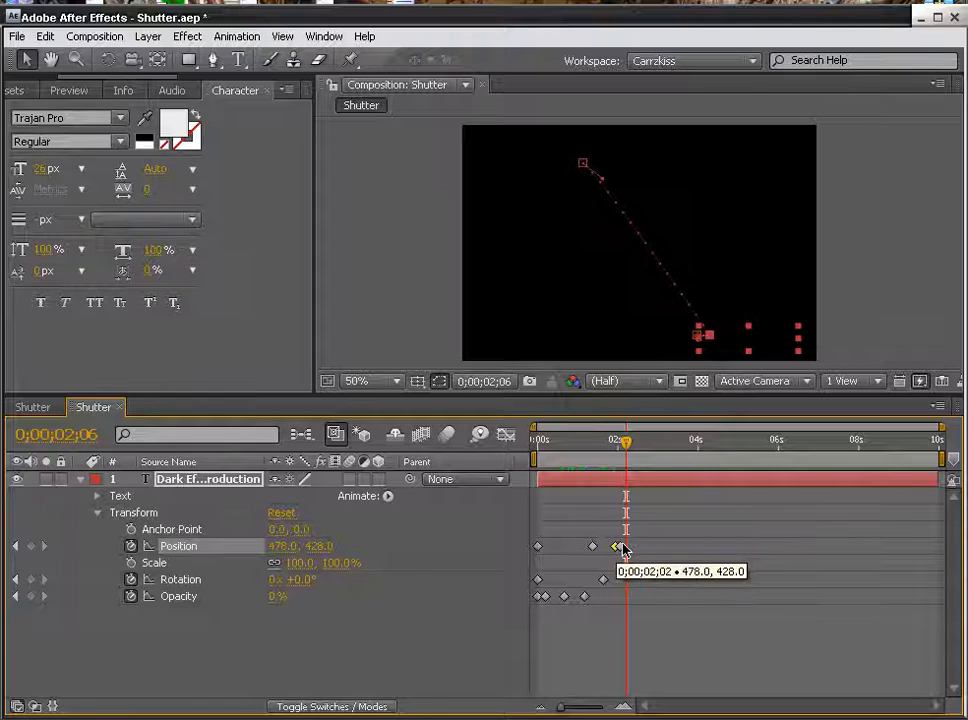
key("Delete")
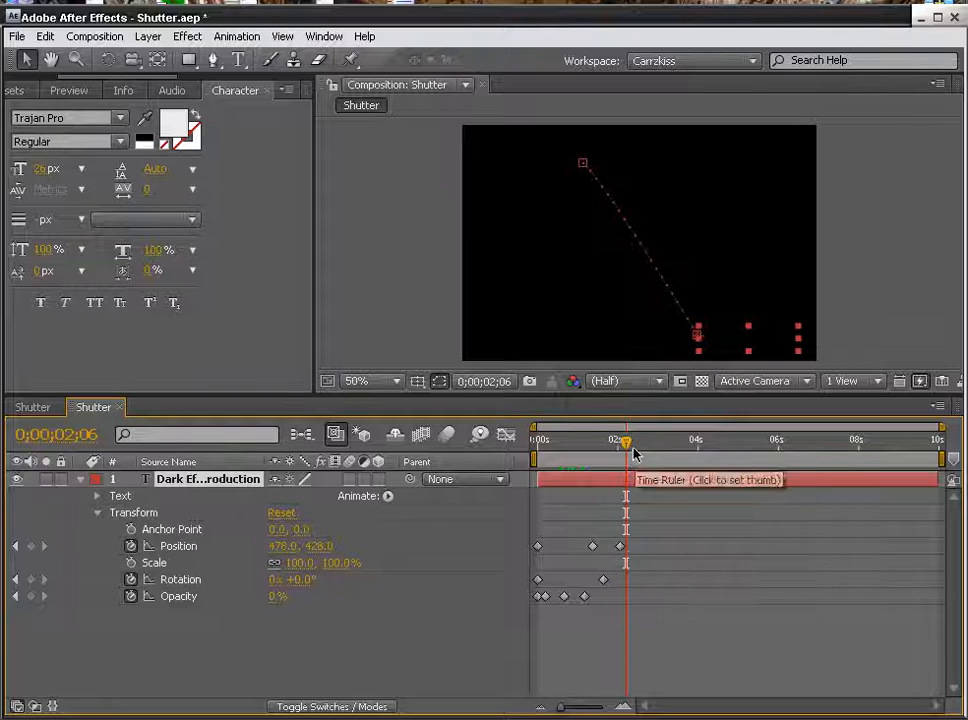
left_click_drag(629, 446, 628, 446)
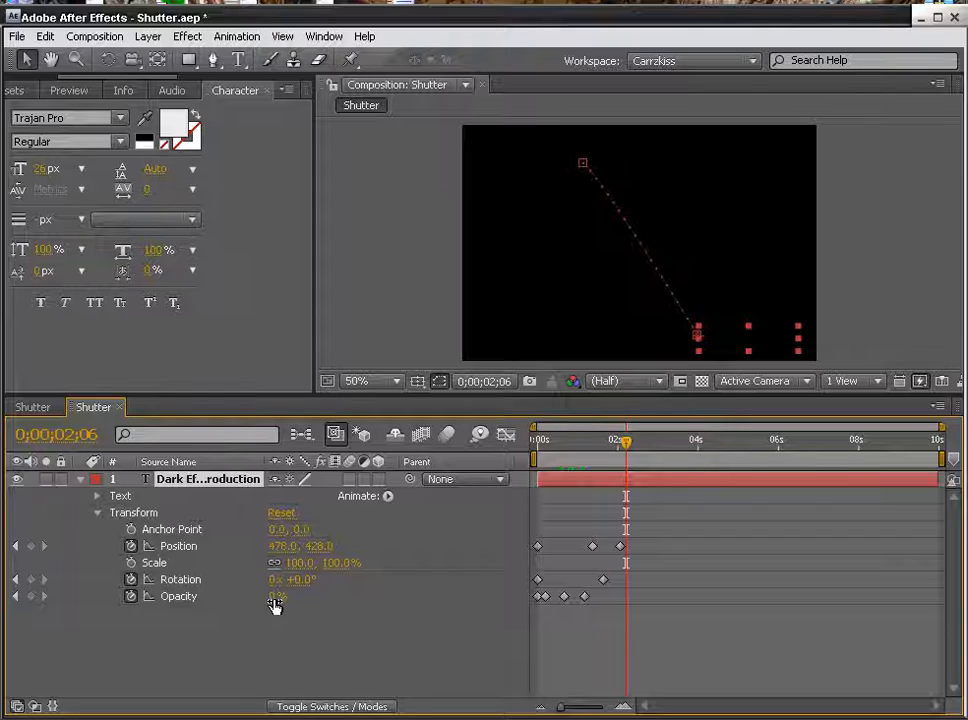
left_click(585, 597)
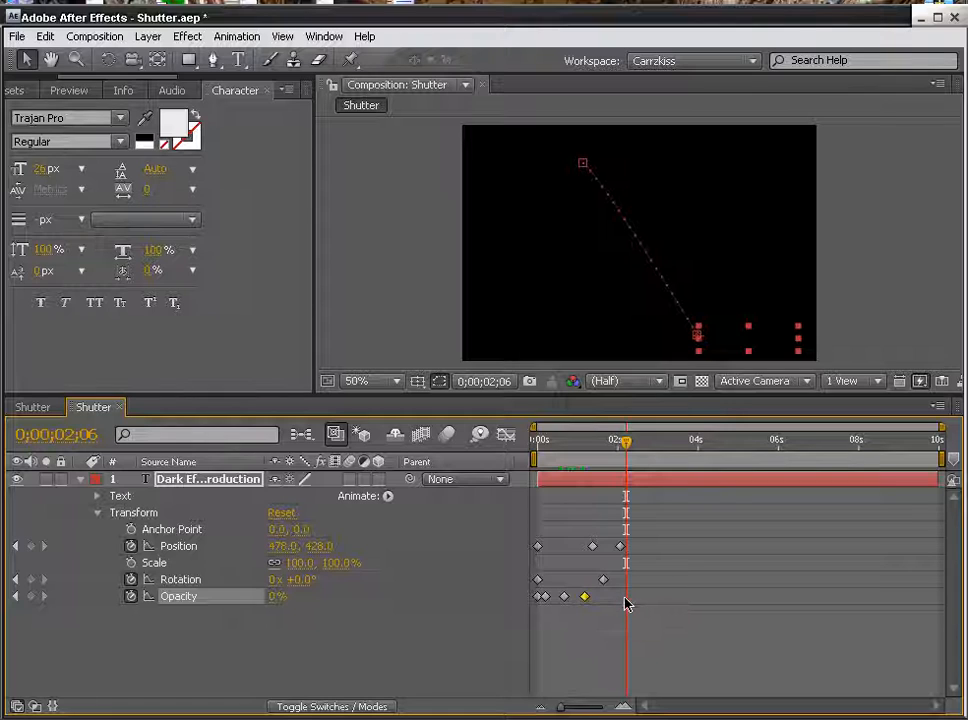
left_click(626, 603)
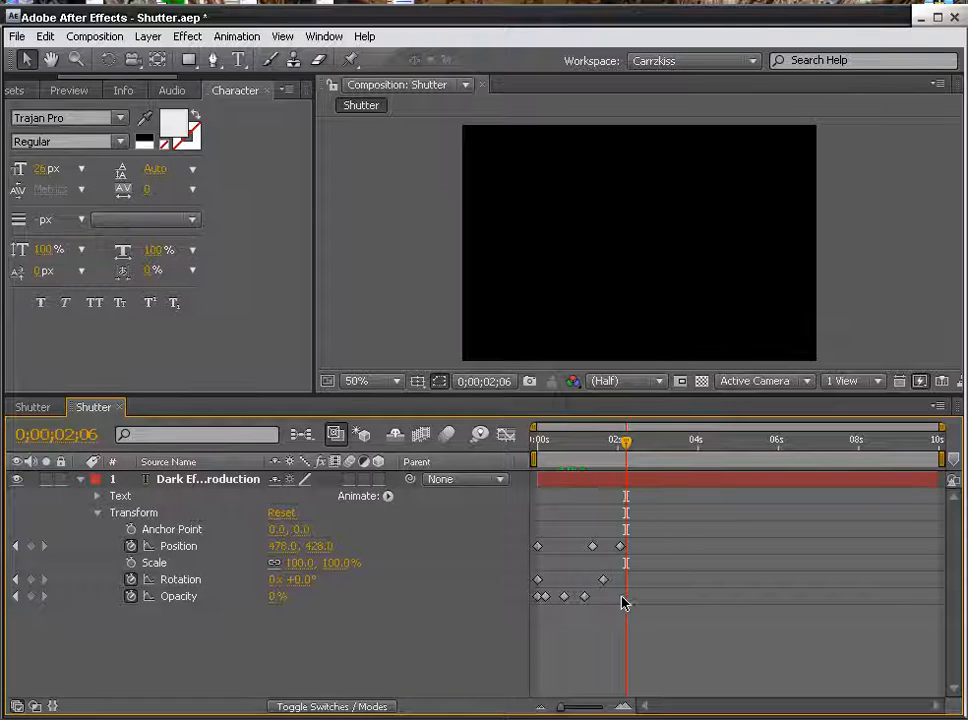
left_click_drag(626, 443, 619, 446)
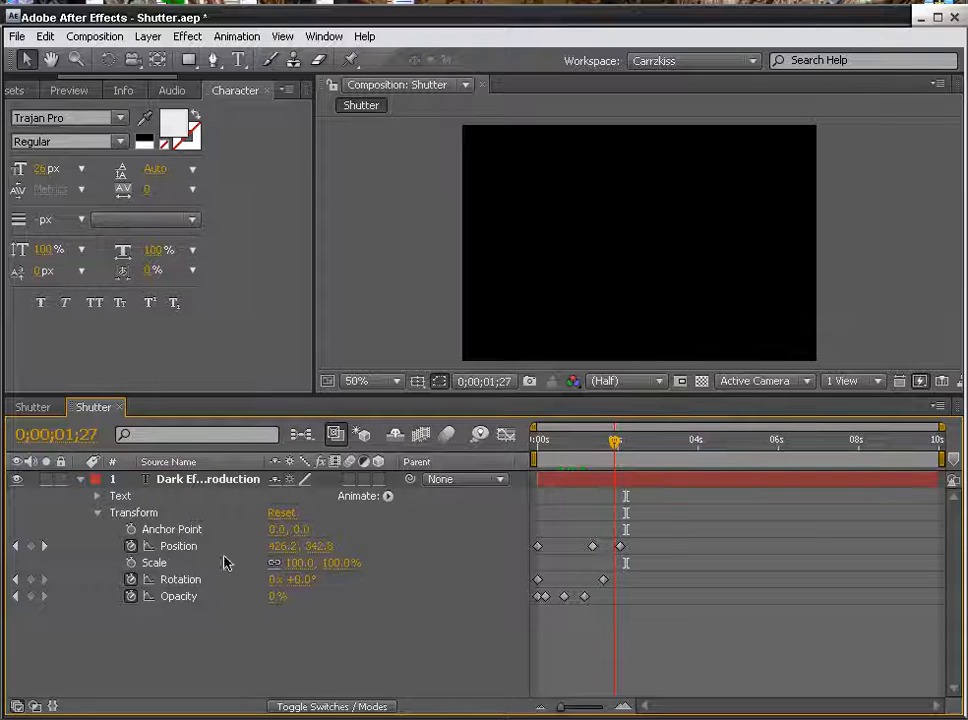
Step: Add Opacity keyframes to the title, 5% at 0;00;02;02 and 95% at 0;00;02;15
left_click(176, 482)
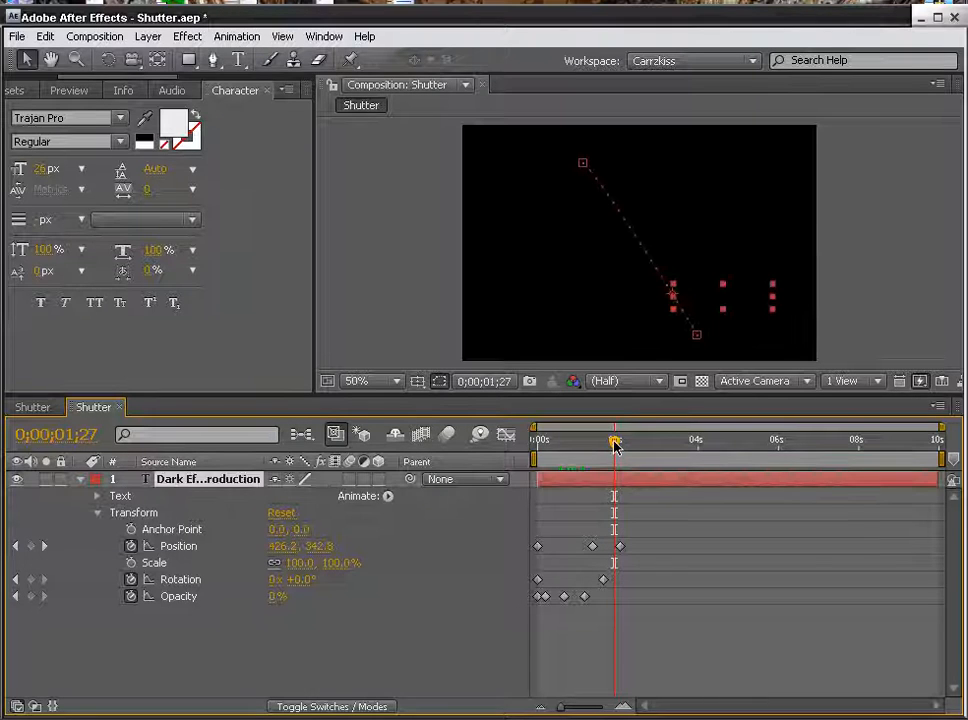
left_click_drag(614, 446, 621, 446)
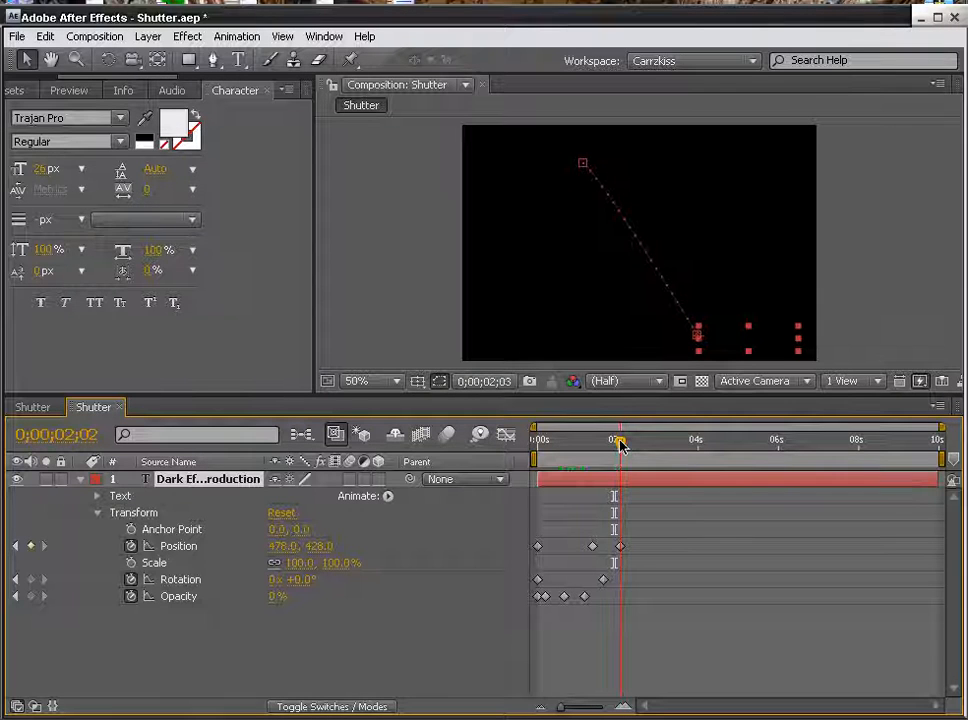
left_click(276, 597)
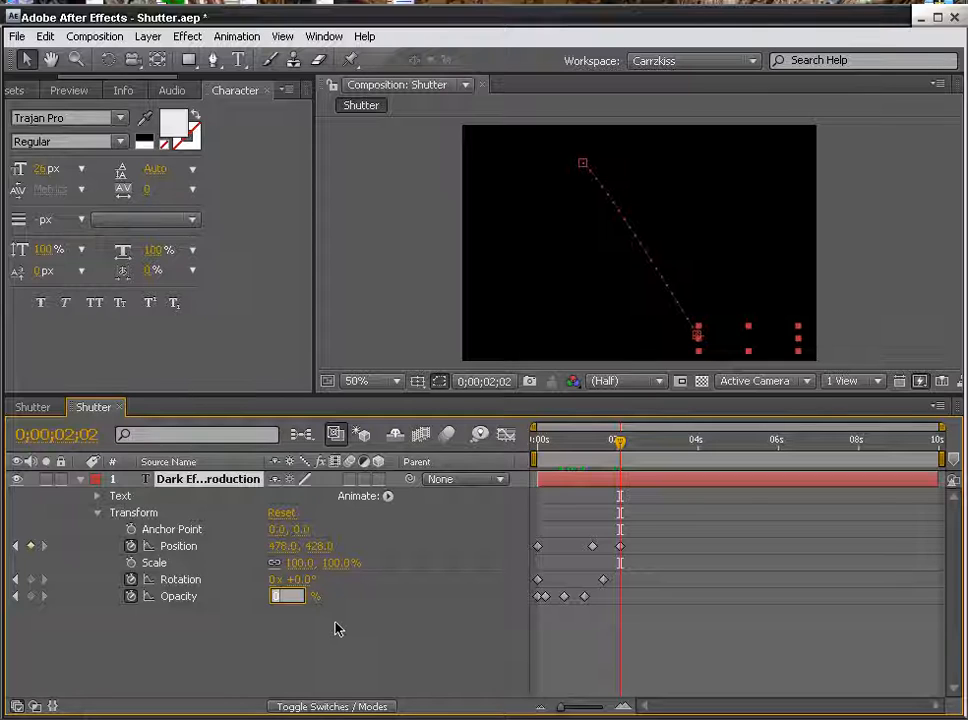
left_click(451, 598)
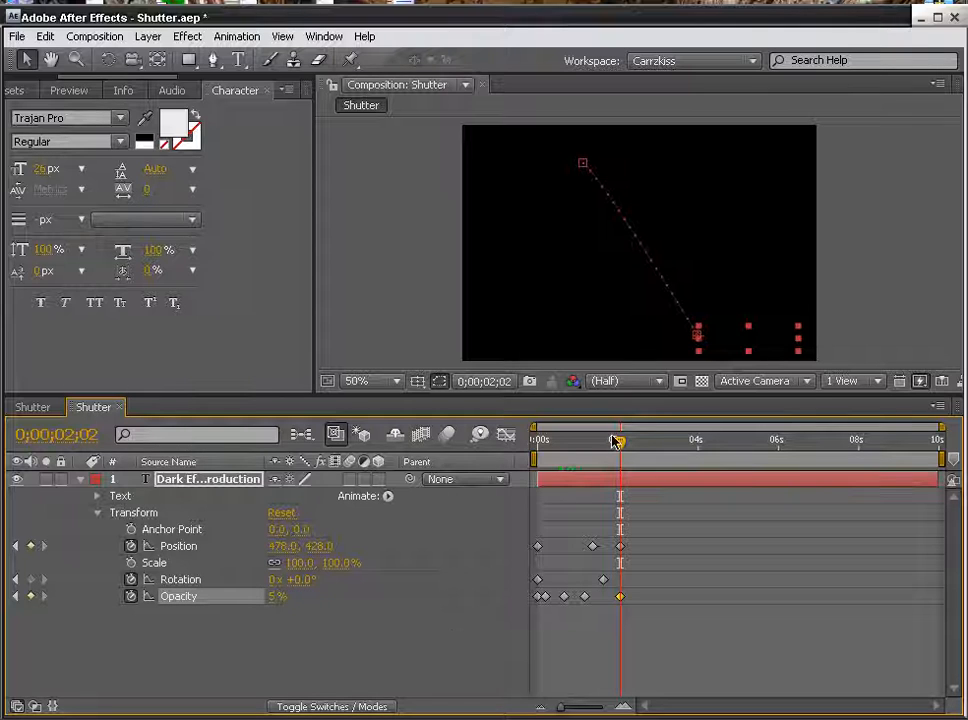
left_click_drag(619, 440, 640, 446)
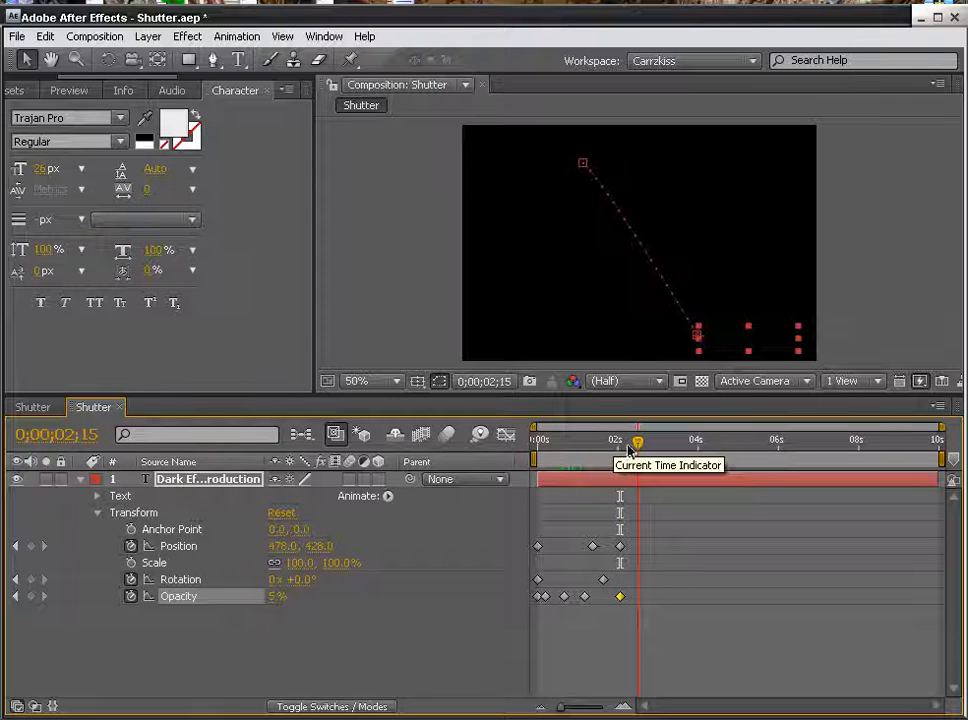
left_click(274, 596)
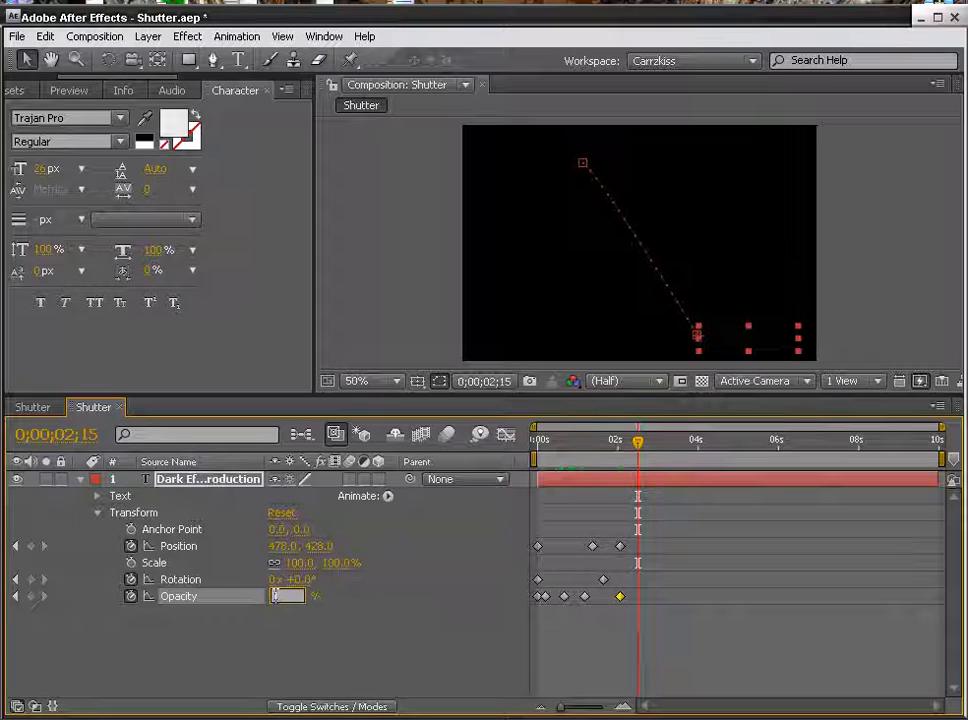
type("95")
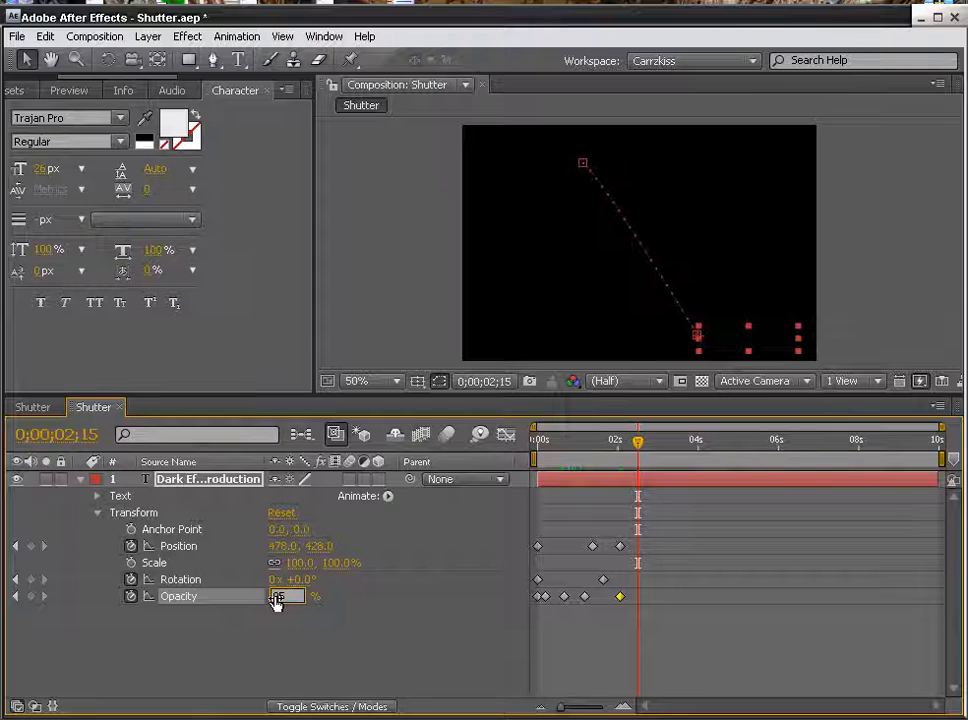
key("Return")
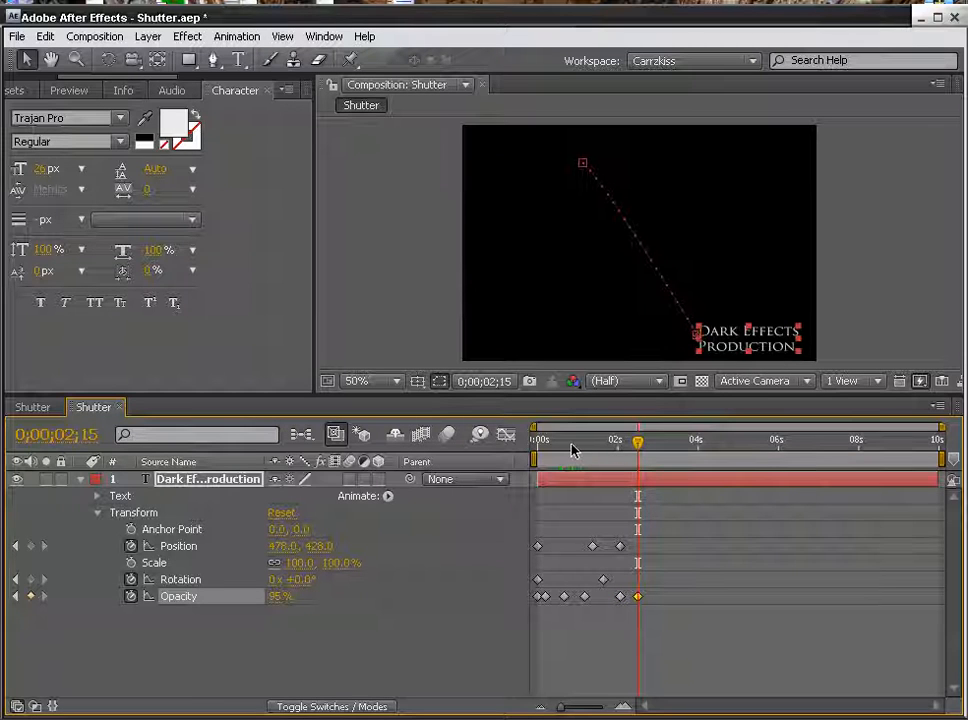
Step: Copy the title's first Rotation keyframe, 179.5°, to 0;00;01;05 and scrub through the animation to 0;00;02;26
left_click(537, 443)
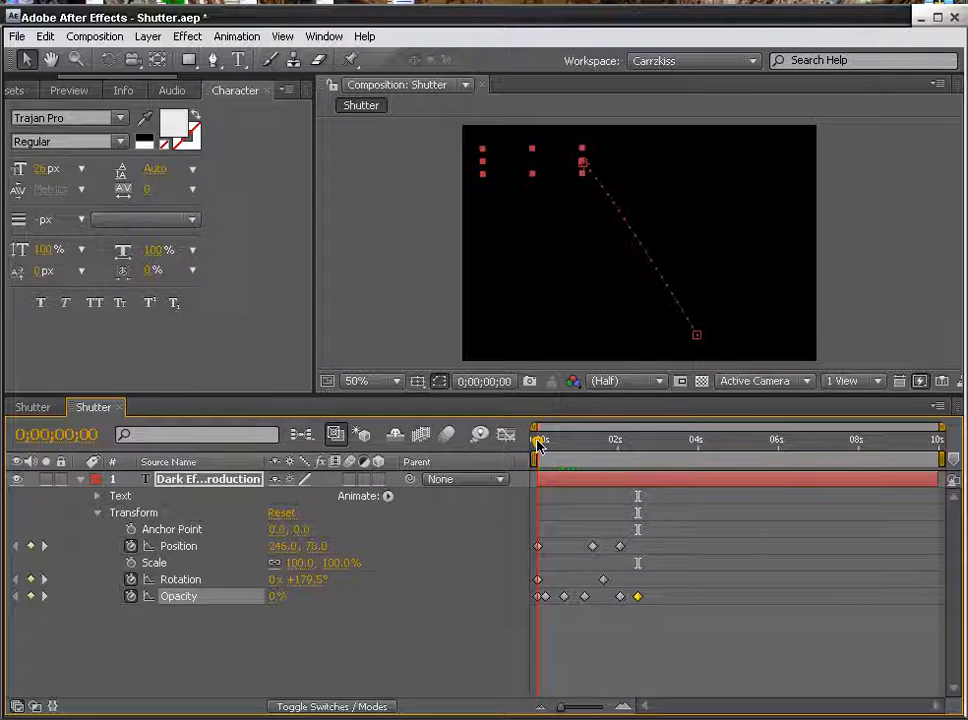
left_click_drag(537, 443, 562, 443)
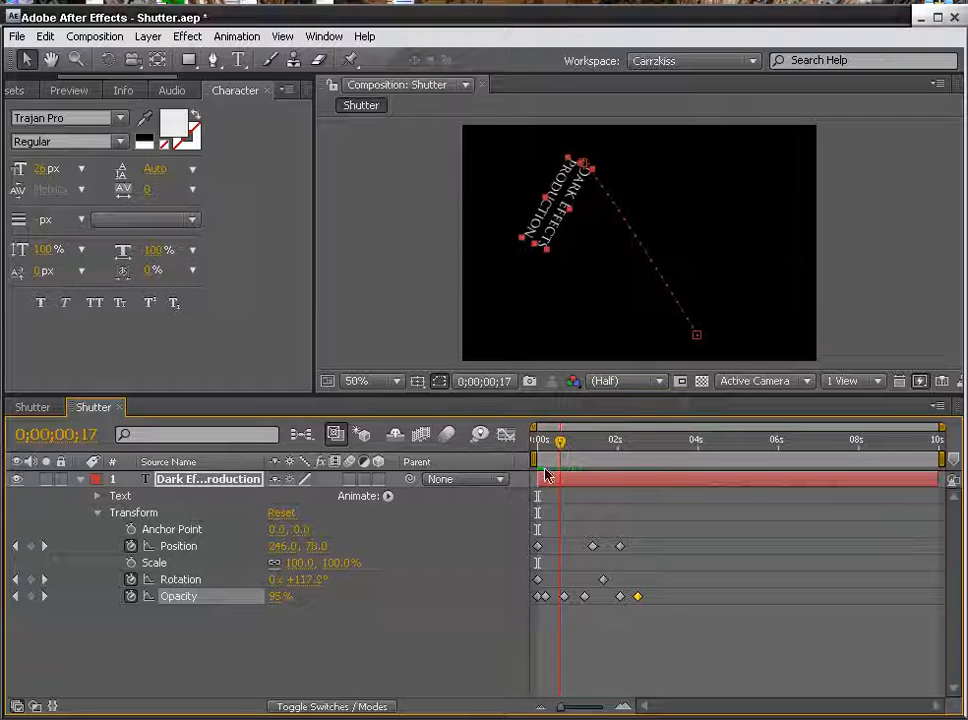
left_click(538, 580)
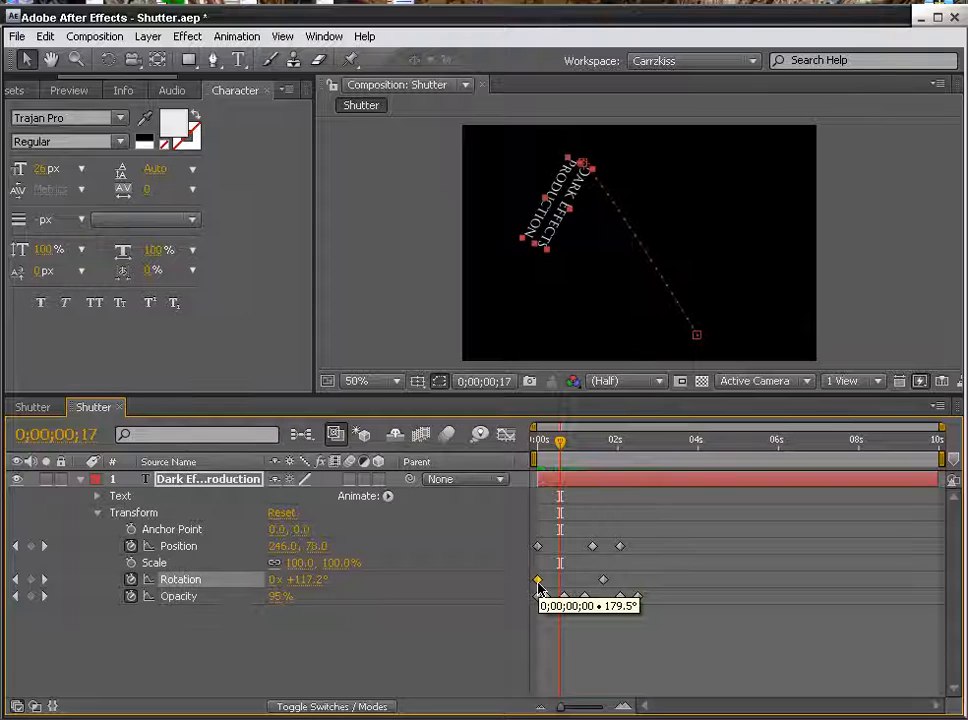
key("ctrl+c")
key("ctrl+v")
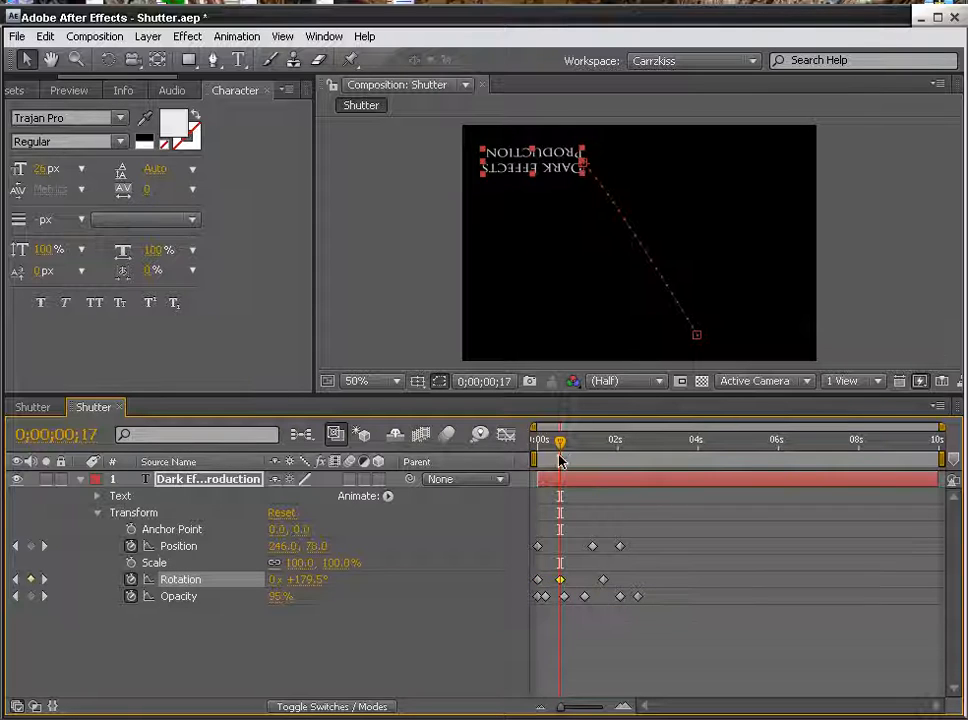
left_click_drag(561, 449, 586, 449)
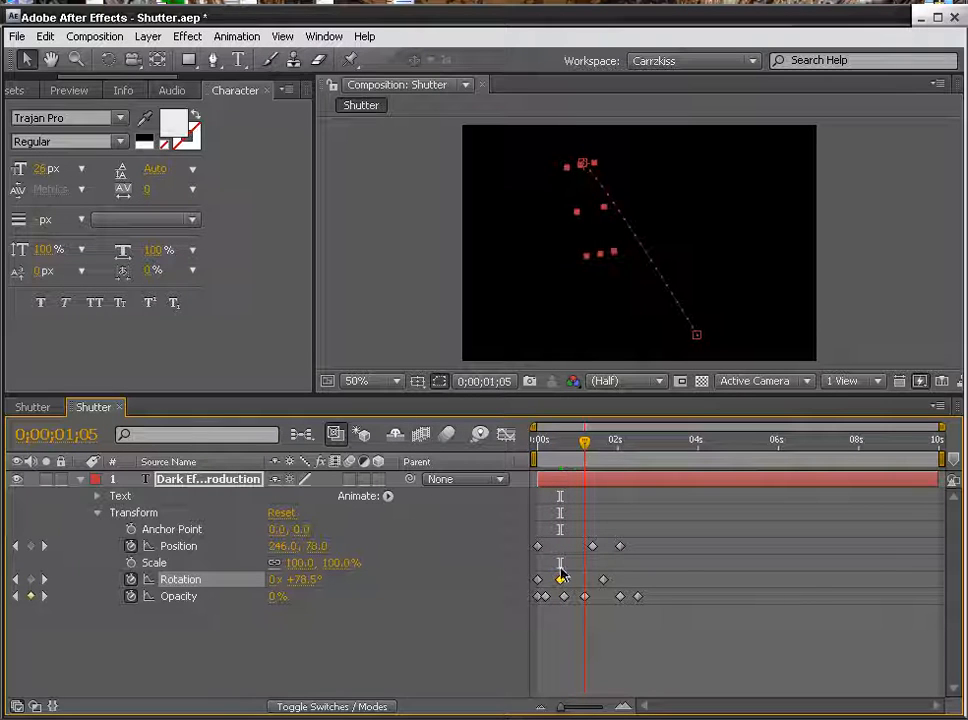
left_click_drag(563, 585, 589, 585)
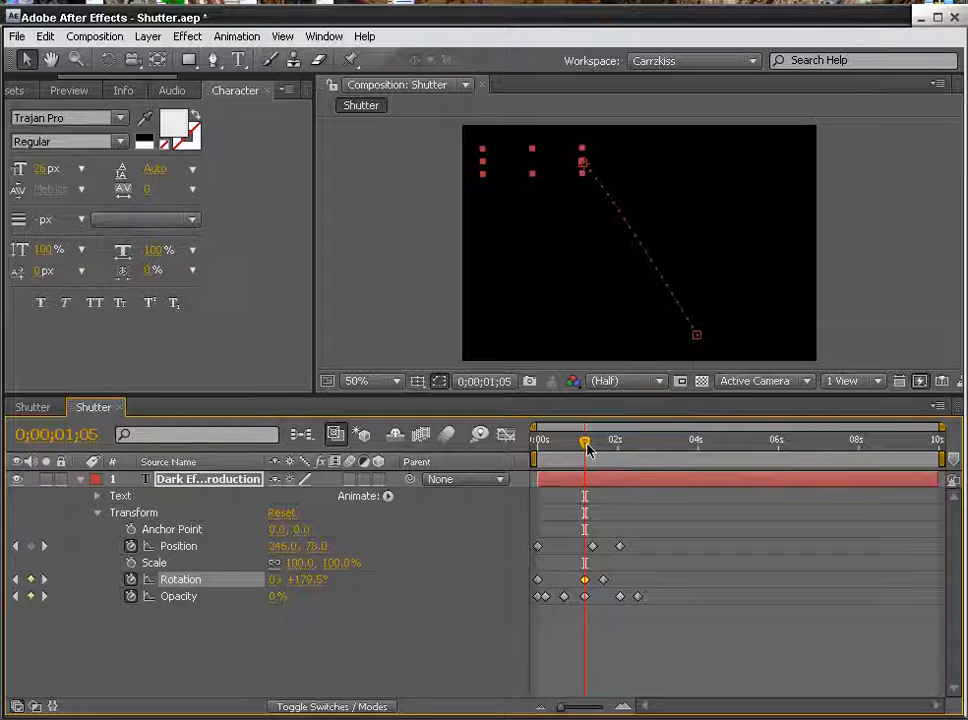
left_click_drag(588, 450, 536, 446)
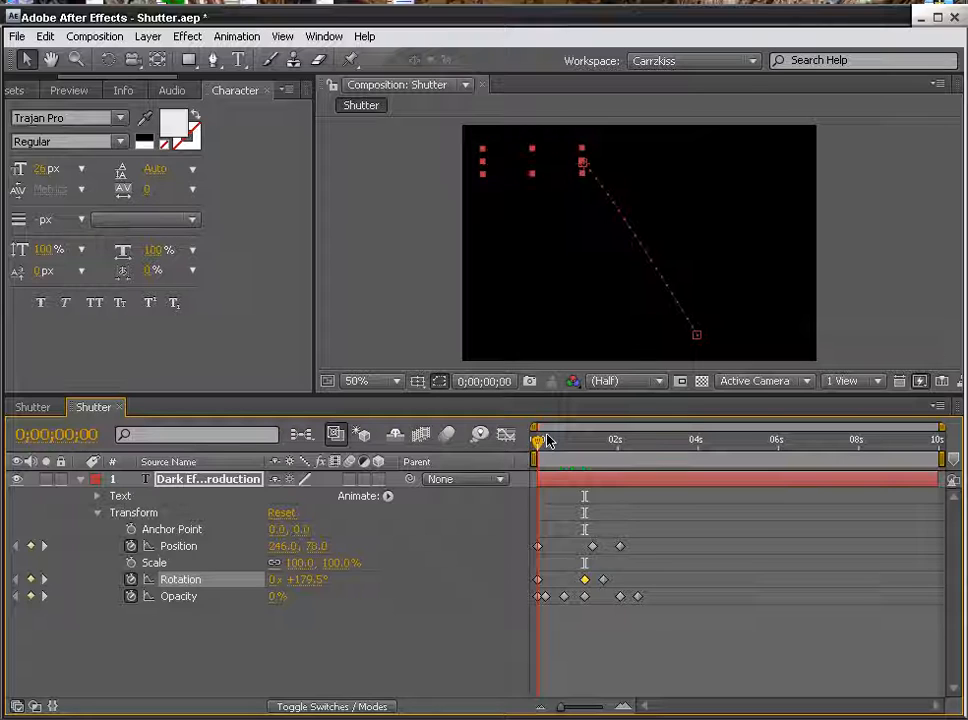
left_click_drag(539, 441, 565, 443)
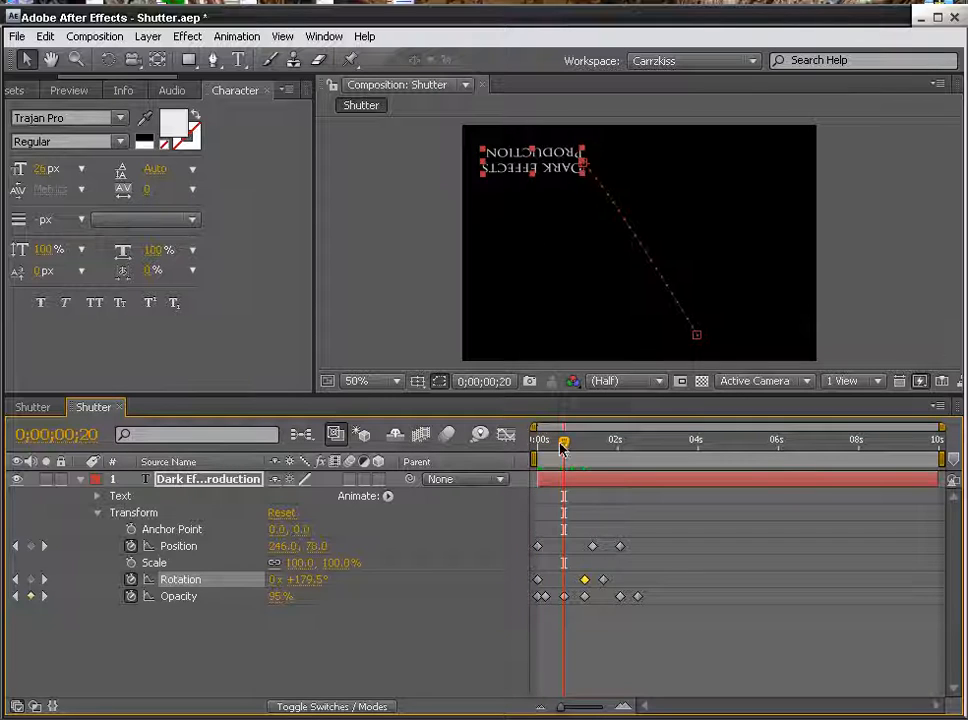
left_click_drag(571, 447, 652, 463)
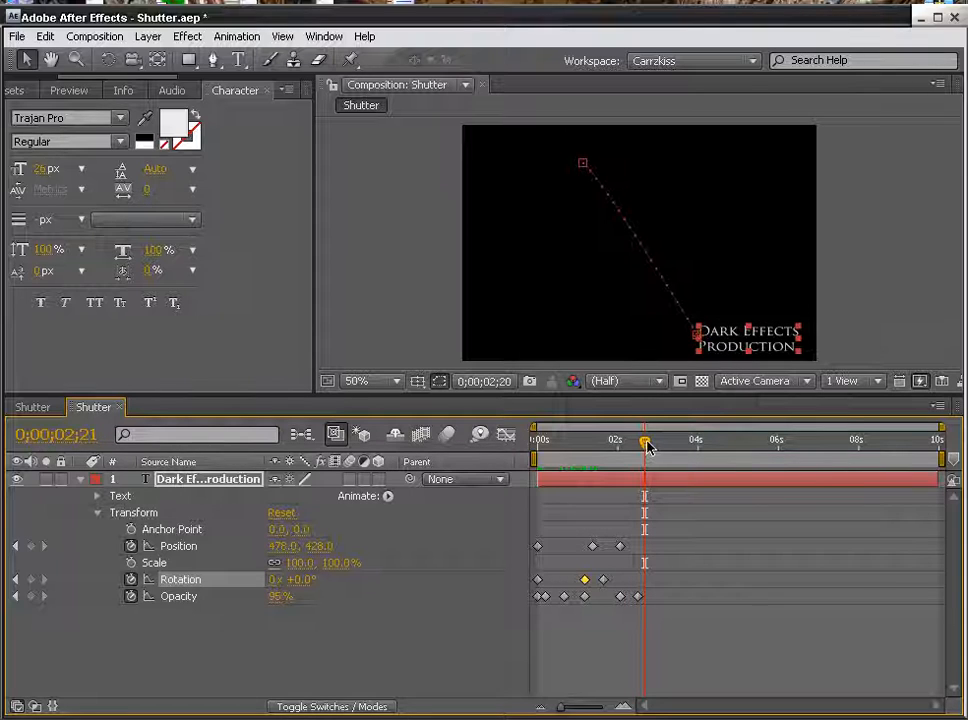
left_click_drag(647, 447, 656, 443)
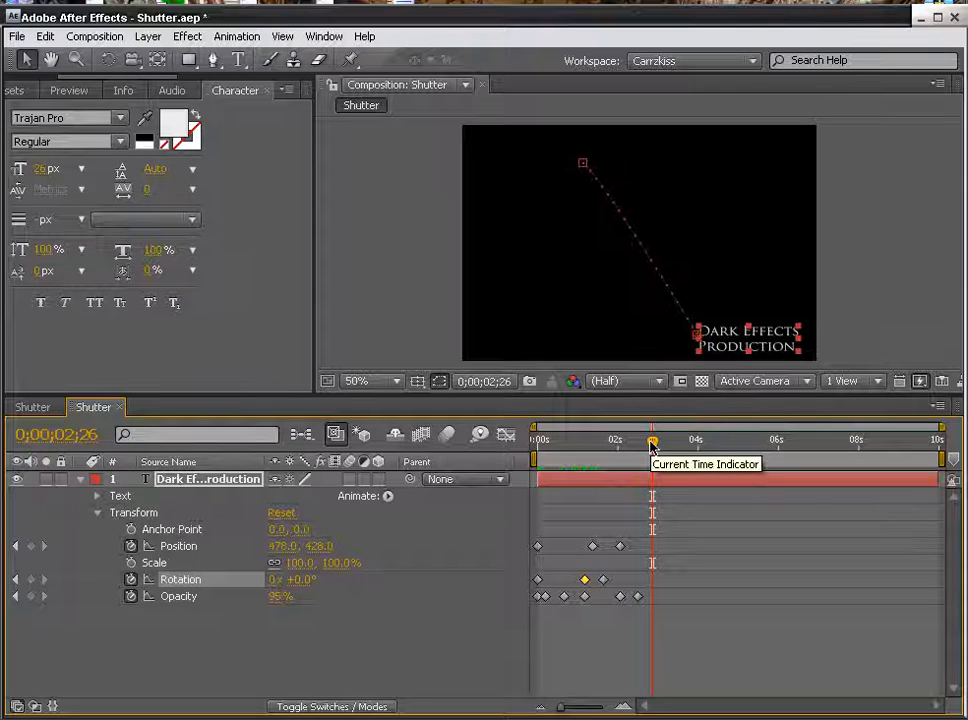
Step: Apply Easy Ease to all of the title's Position, Rotation and Opacity keyframes, and scrub through the eased motion to 0;00;02;17
left_click(618, 631)
left_click_drag(653, 613, 535, 524)
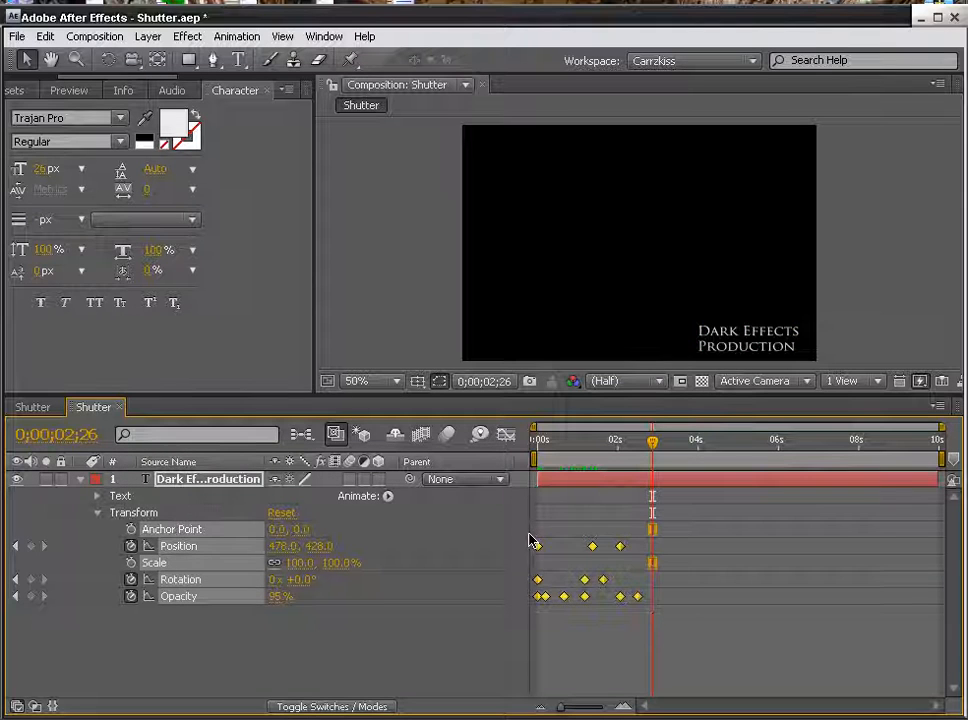
right_click(620, 548)
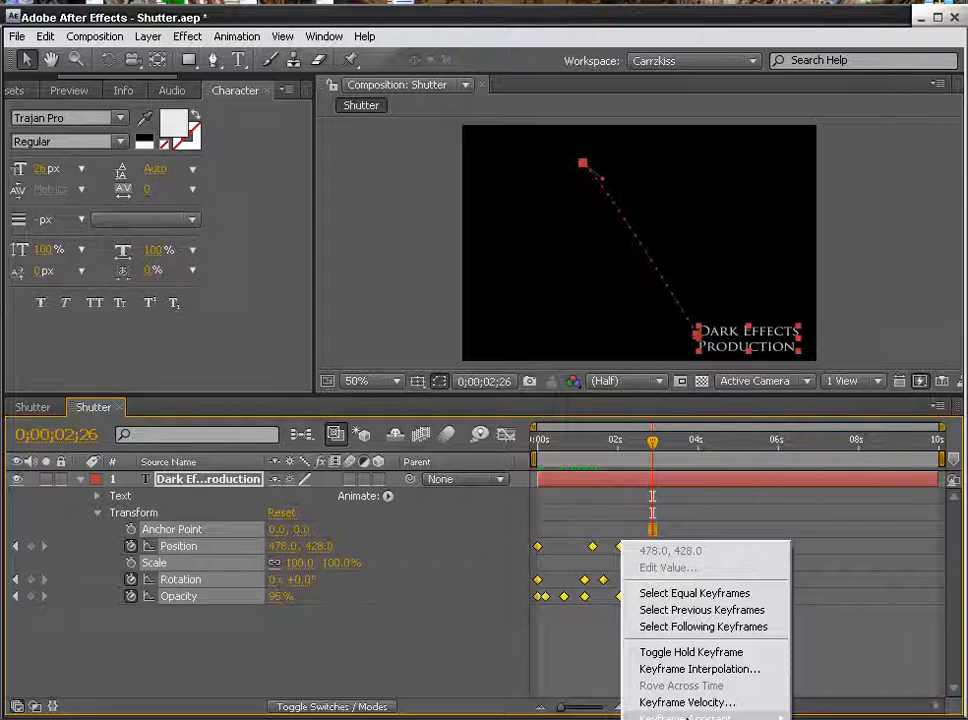
mouse_move(690, 717)
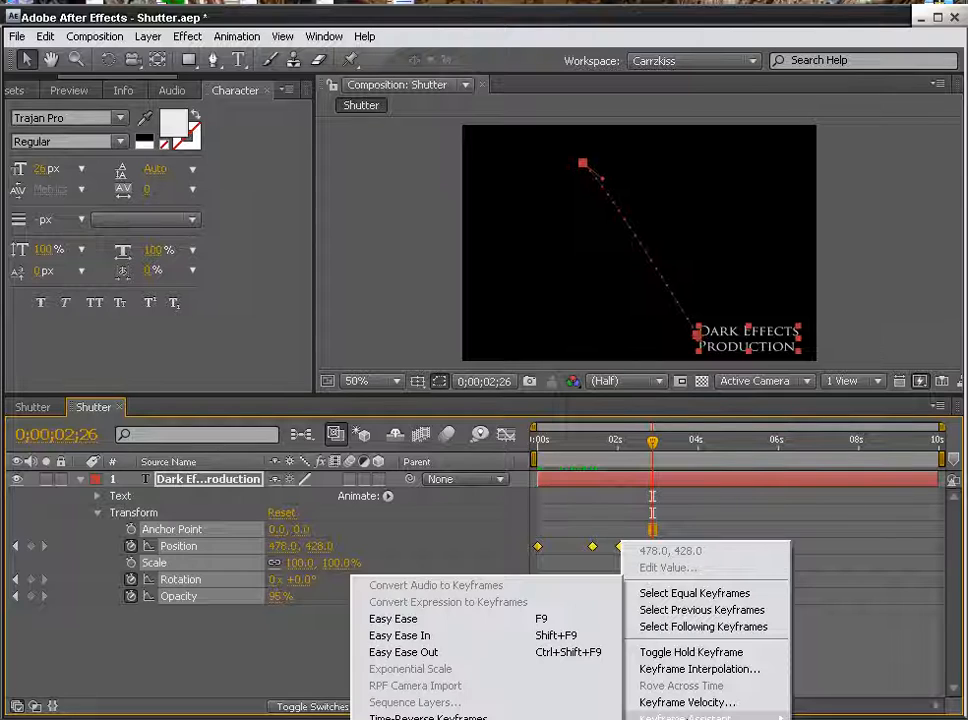
left_click(443, 622)
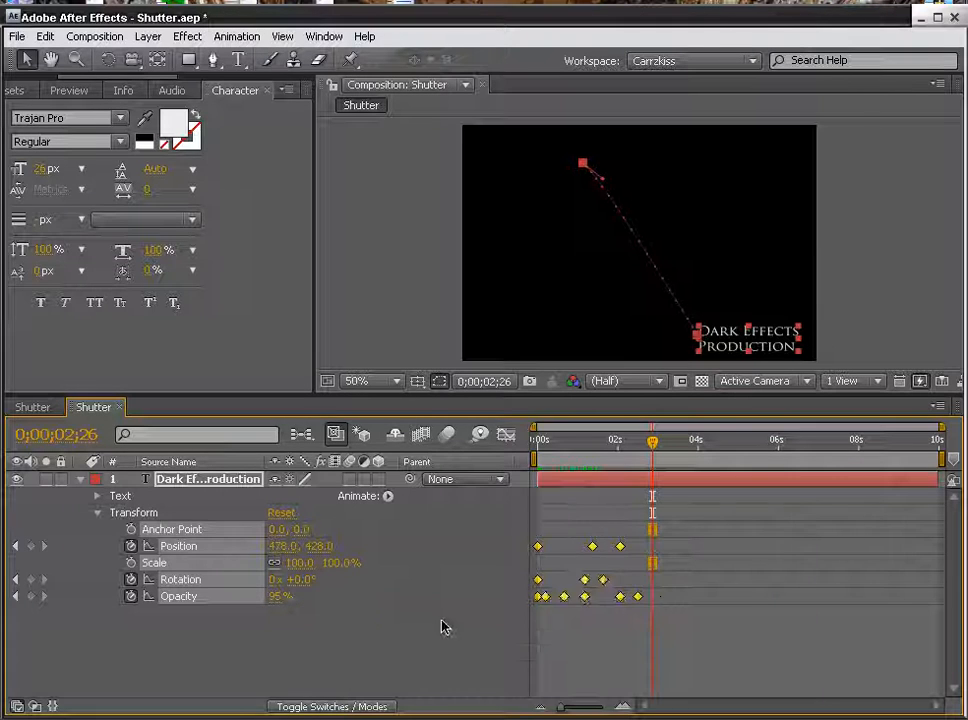
left_click(536, 442)
left_click_drag(539, 445, 643, 452)
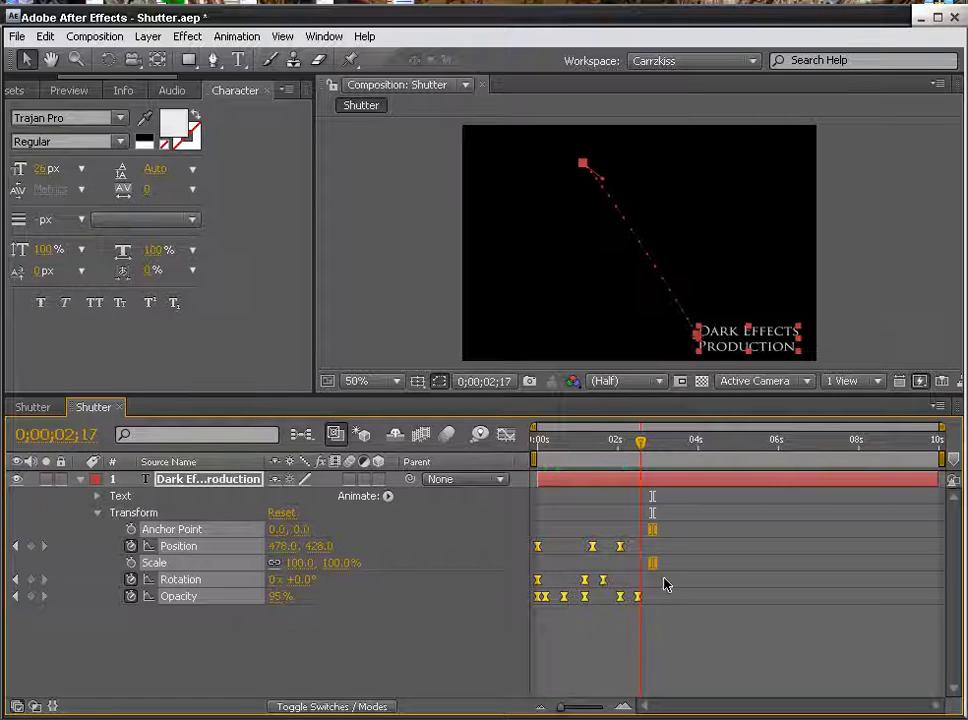
Step: Collapse the title layer's properties, duplicate the layer, and hide the duplicate while selecting the original
left_click(570, 602)
left_click(98, 513)
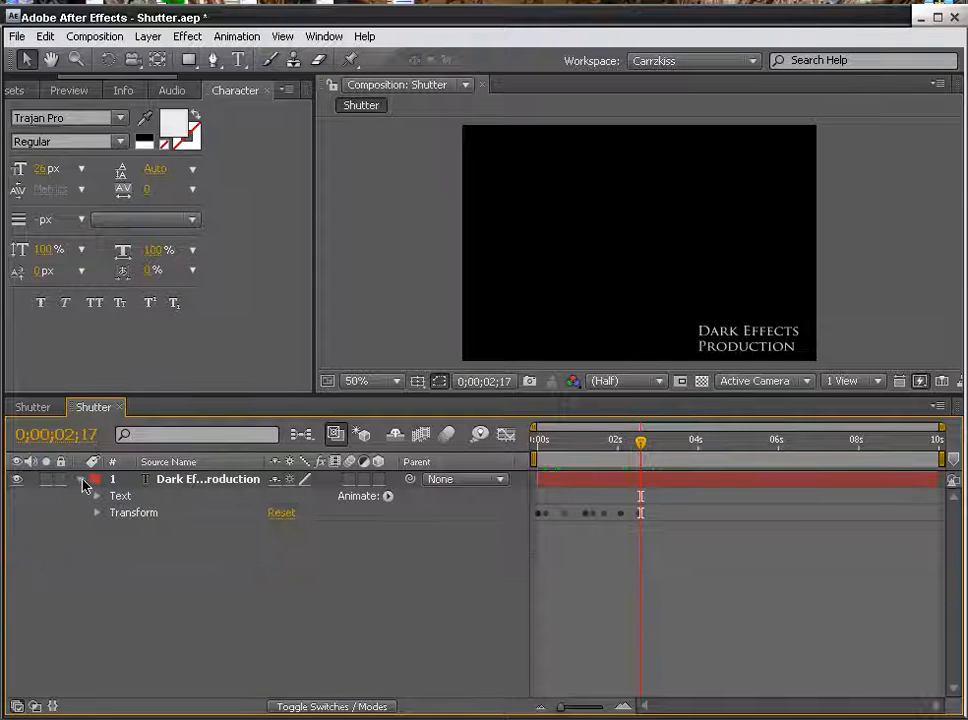
left_click(81, 479)
left_click(178, 481)
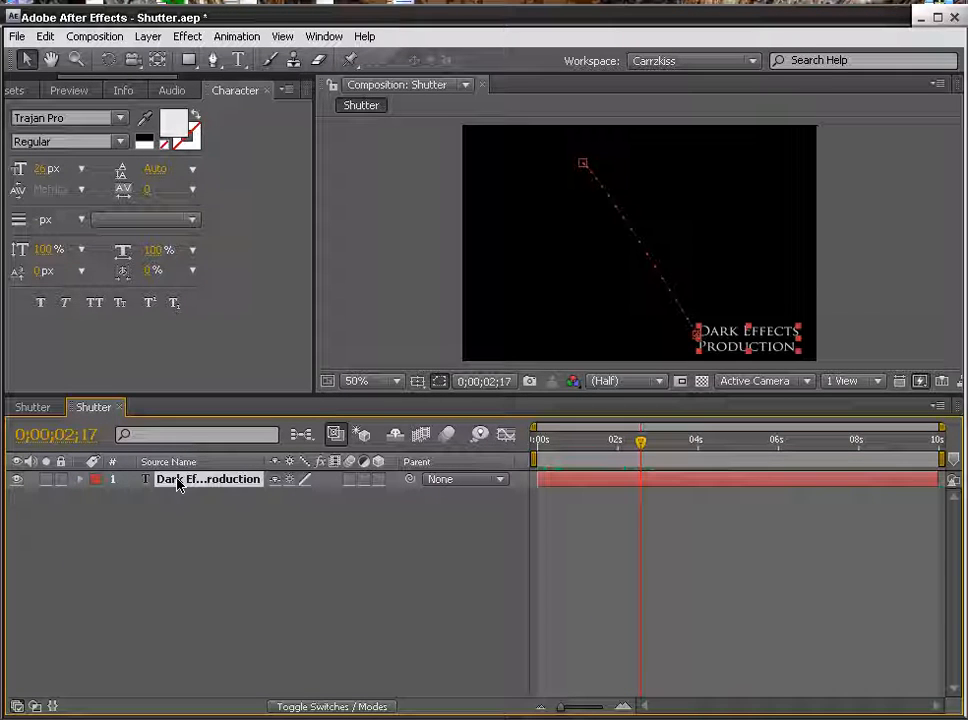
key("ctrl+d")
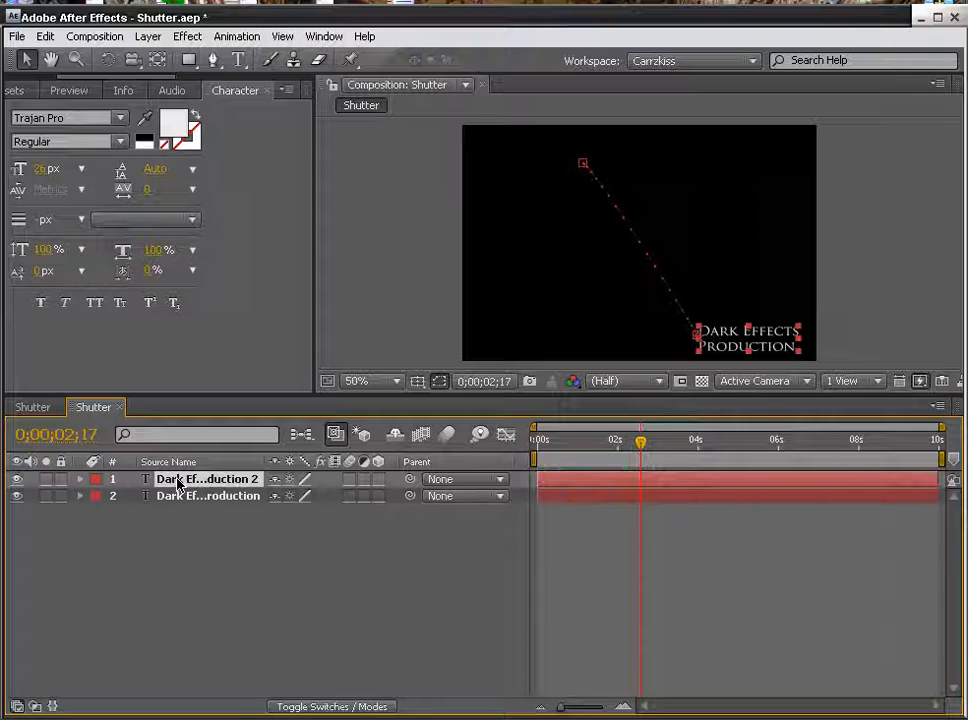
left_click(190, 500)
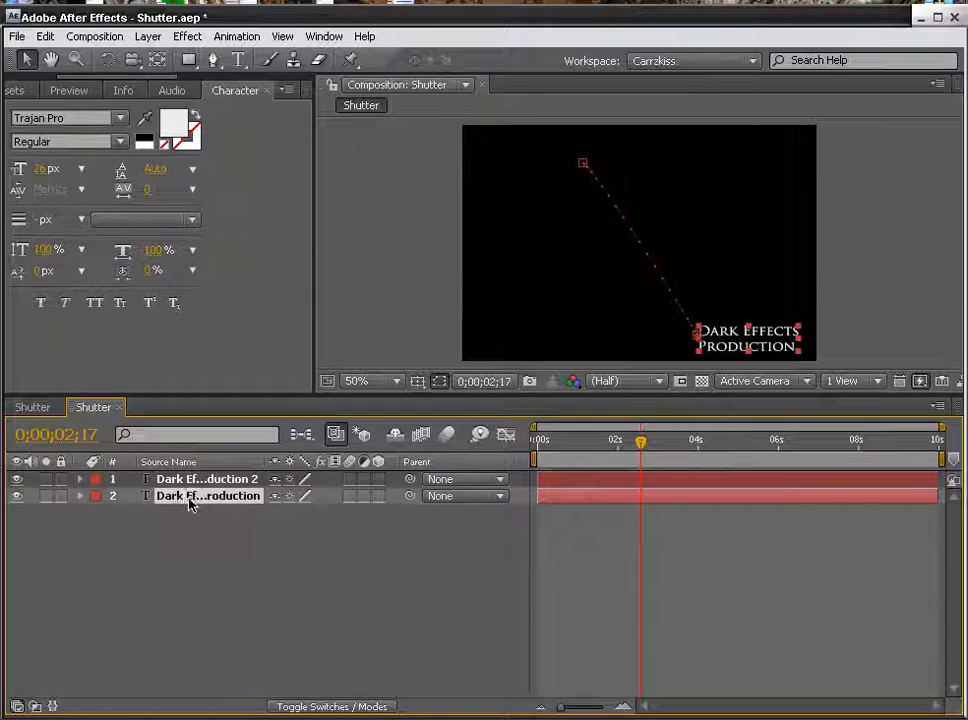
left_click(17, 480)
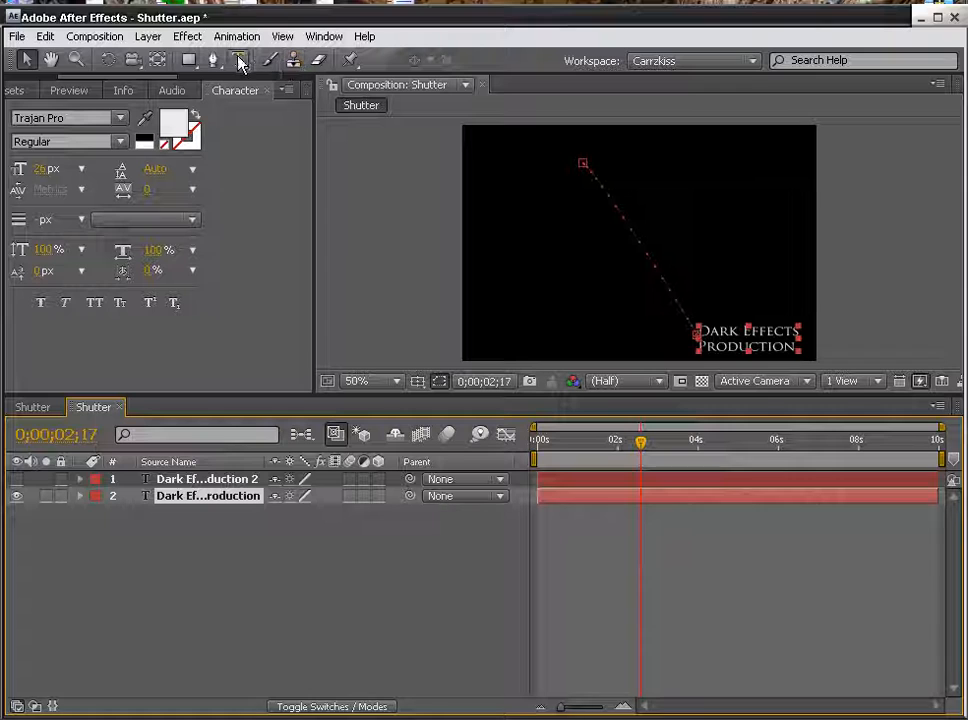
Step: Replace the original layer's text with "By" and the author's full name on the second line, and move the current time to 0;00;02;26
key("ctrl+t")
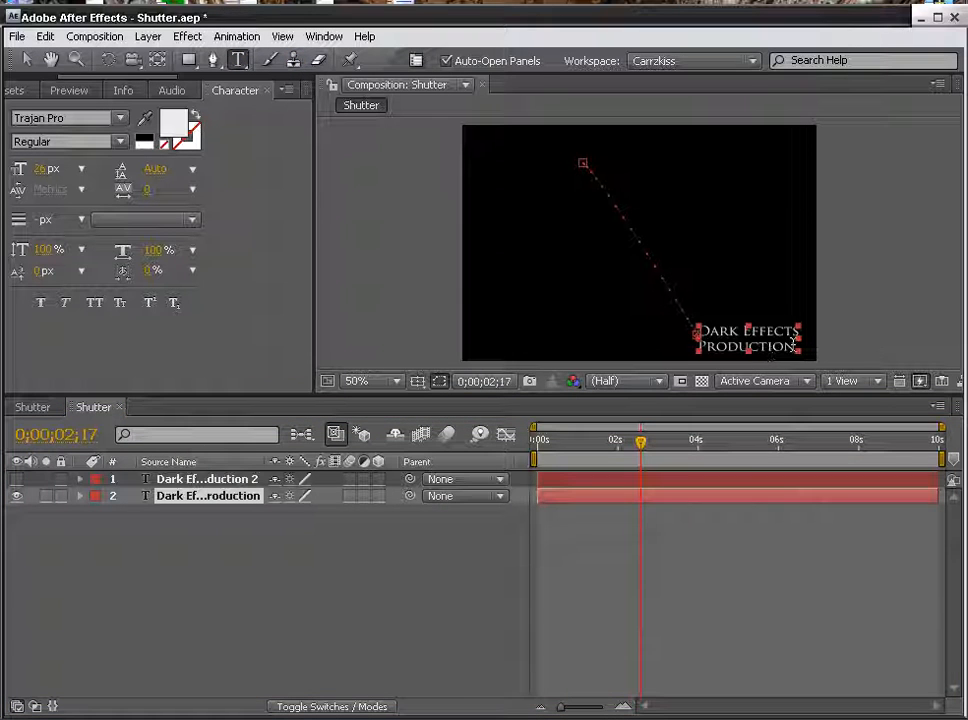
left_click_drag(793, 344, 705, 330)
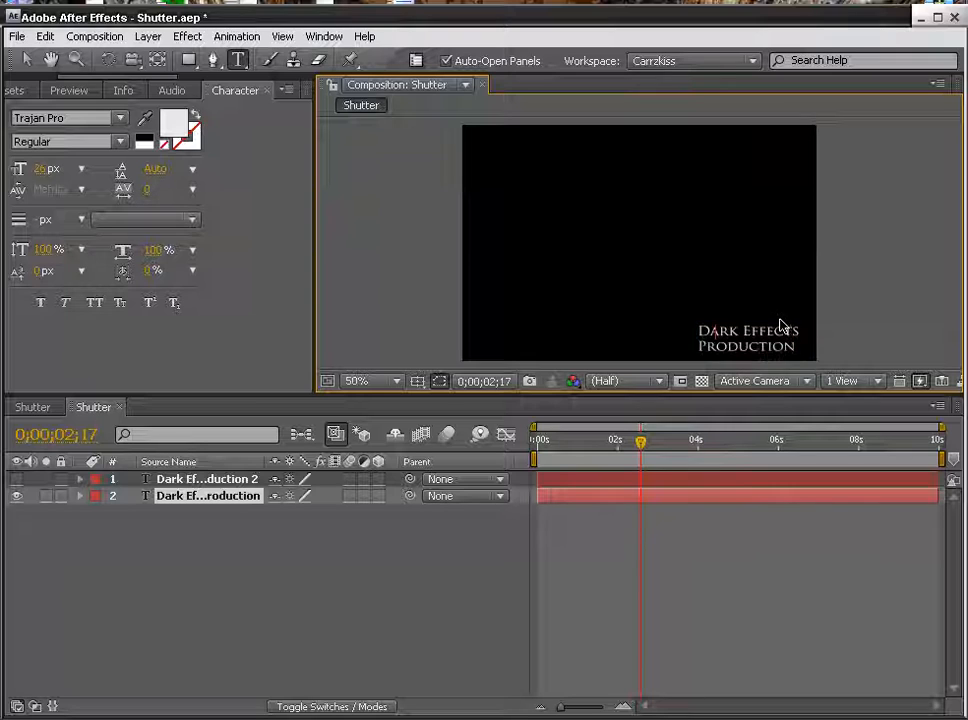
type("BY ")
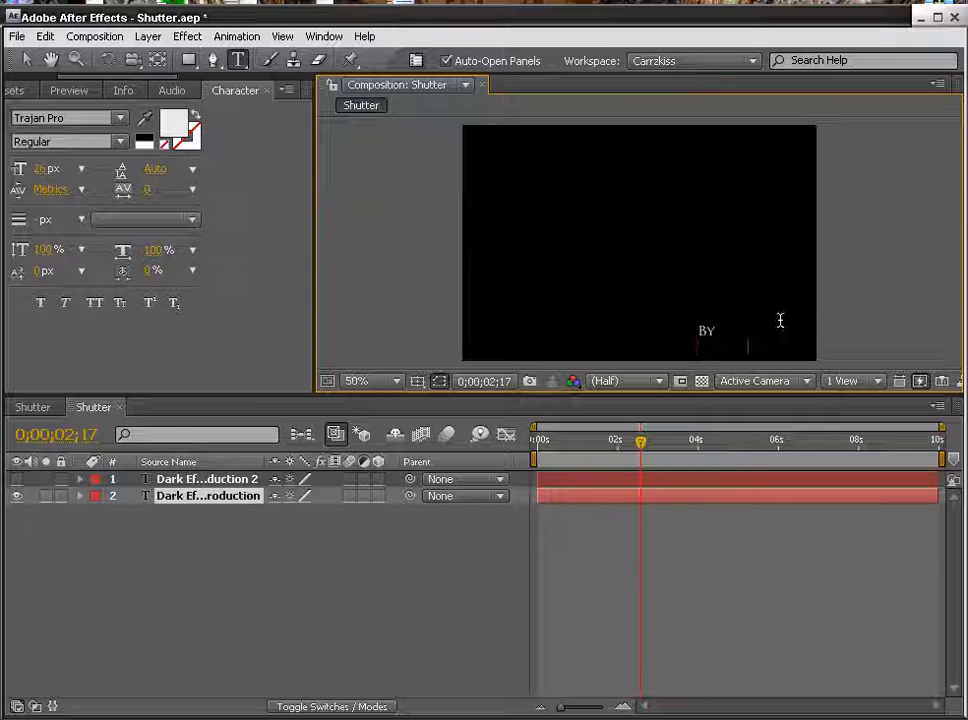
type("Wayne Barron")
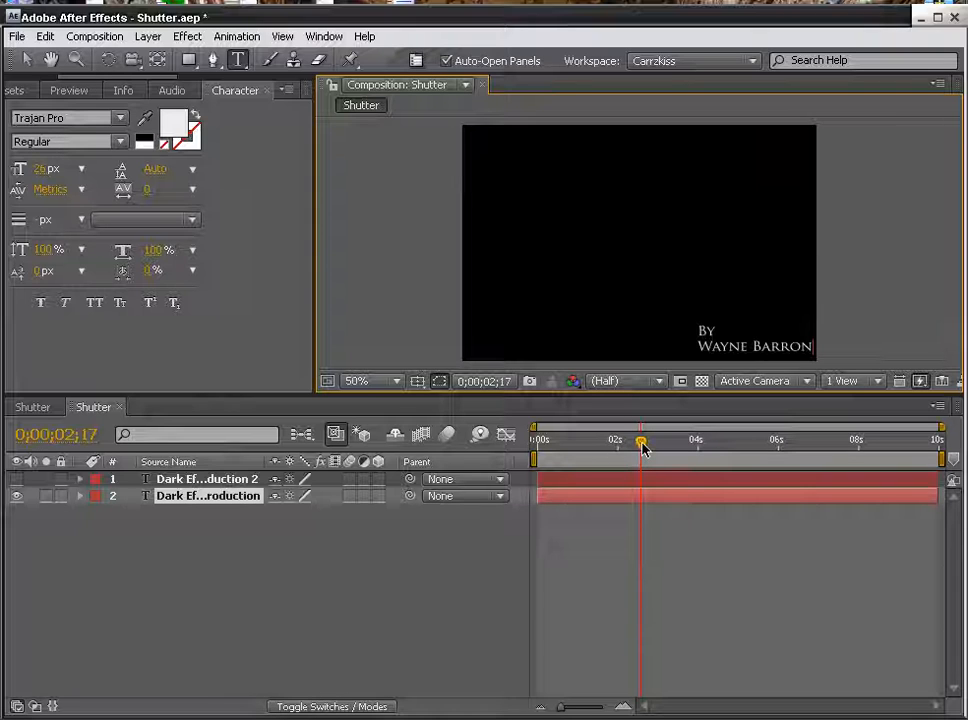
mouse_move(641, 444)
left_mouse_down()
mouse_move(555, 449)
mouse_move(654, 448)
left_mouse_up()
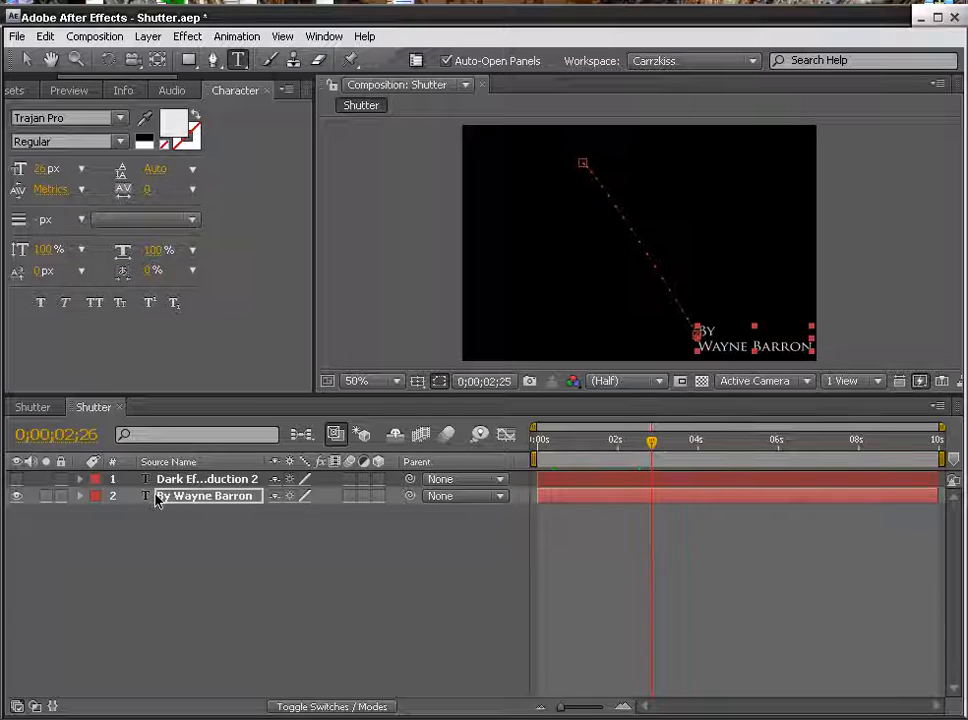
Step: Reveal both text layers' Transform properties and shift all of the author credit's Position, Rotation and Opacity keyframes to start at about 4 seconds
left_click(80, 497)
left_click(81, 497)
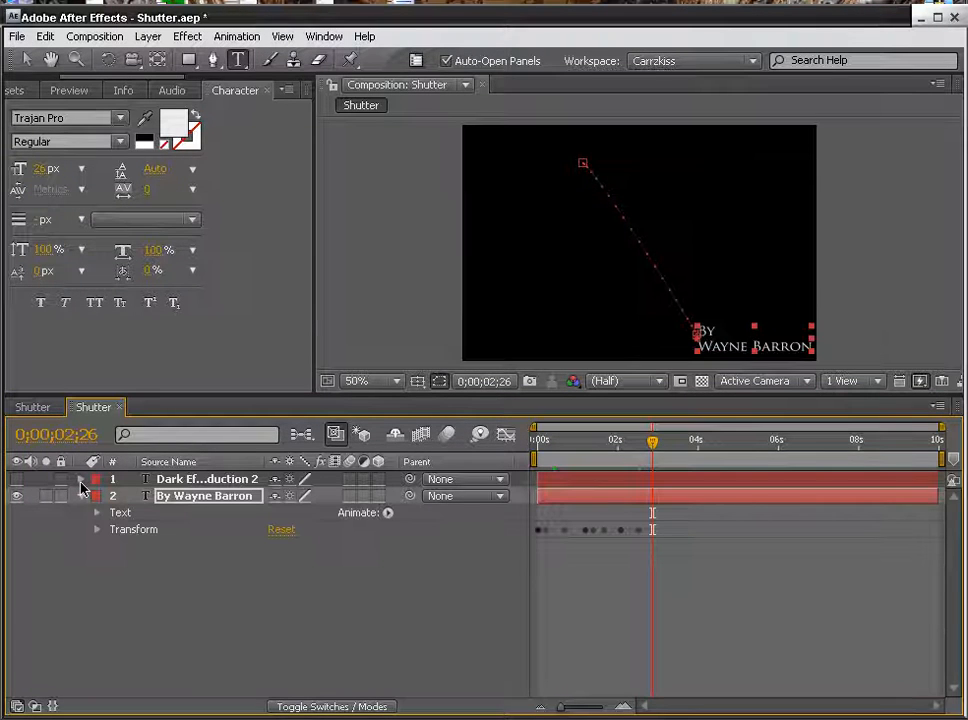
left_click(97, 531)
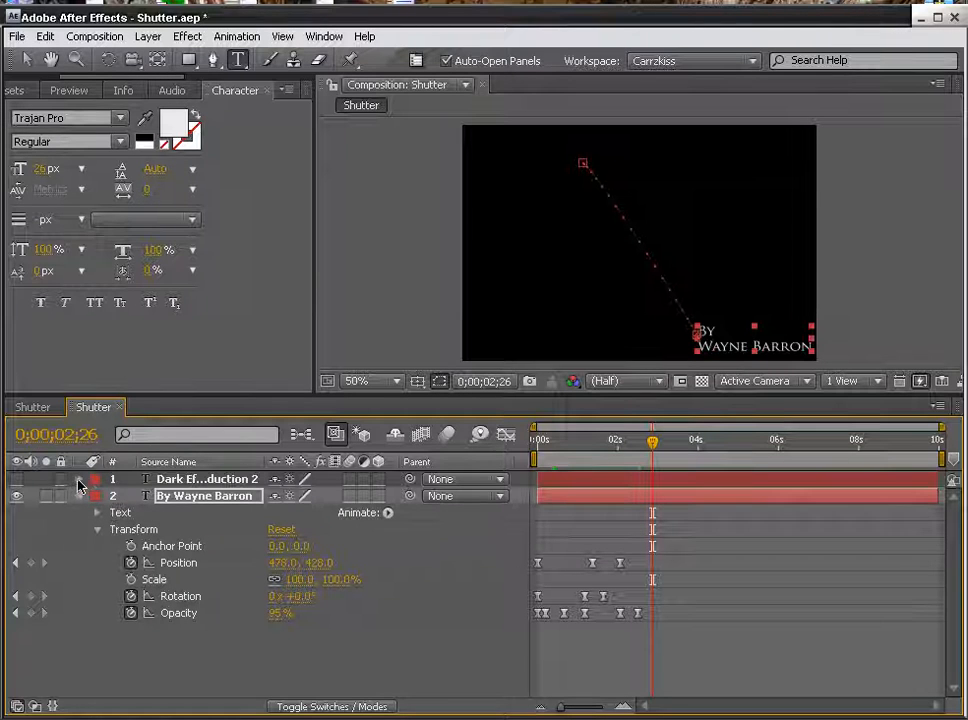
left_click_drag(550, 396, 555, 338)
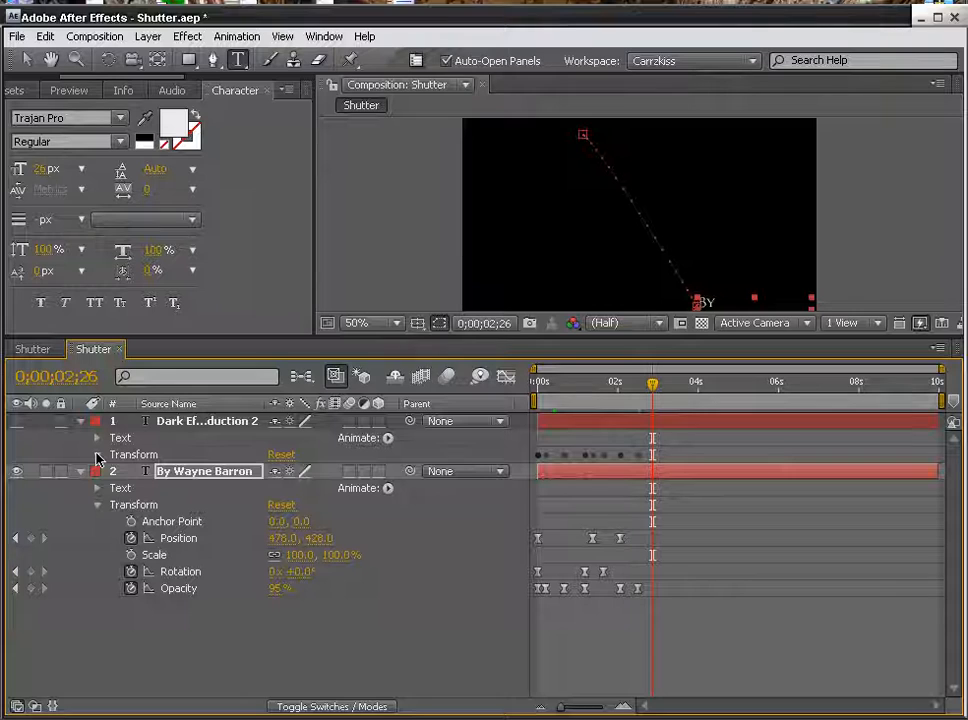
left_click(97, 455)
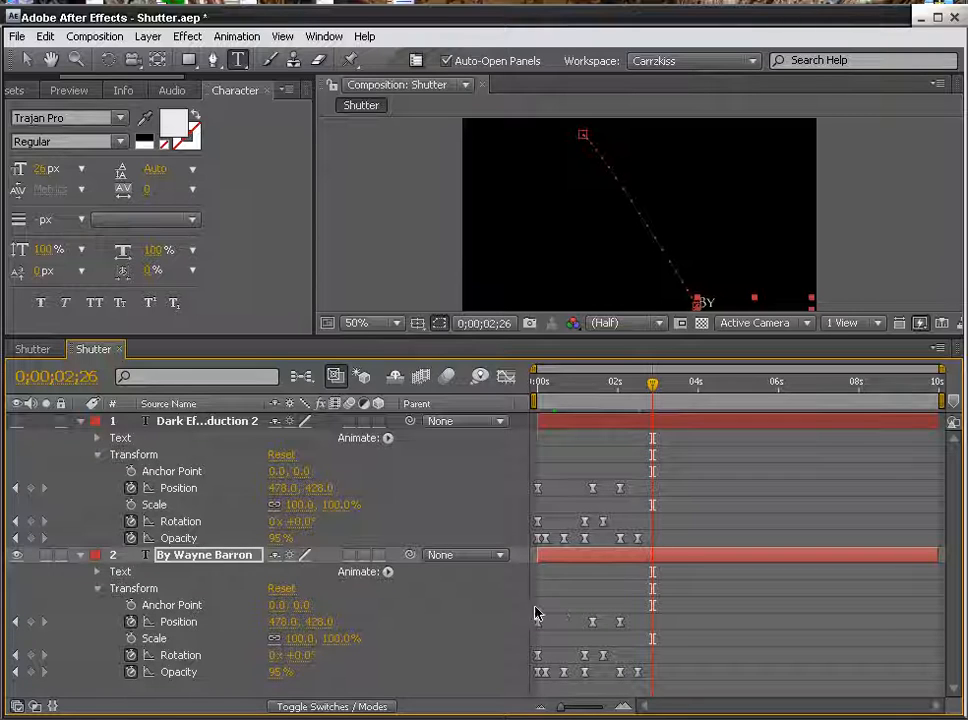
left_click_drag(532, 598, 689, 694)
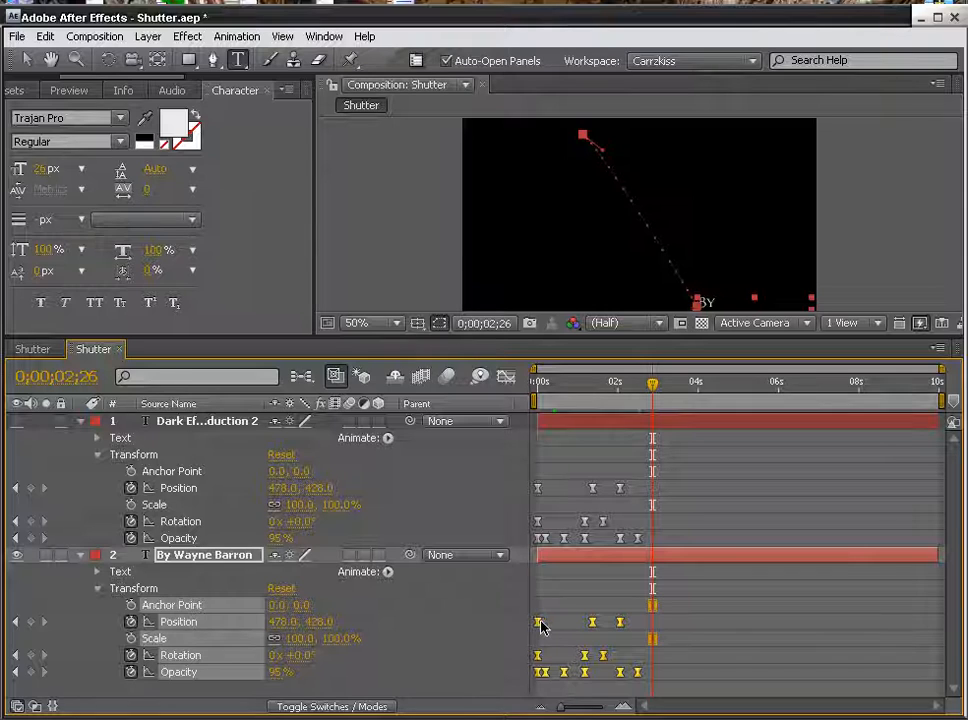
left_click_drag(540, 627, 696, 627)
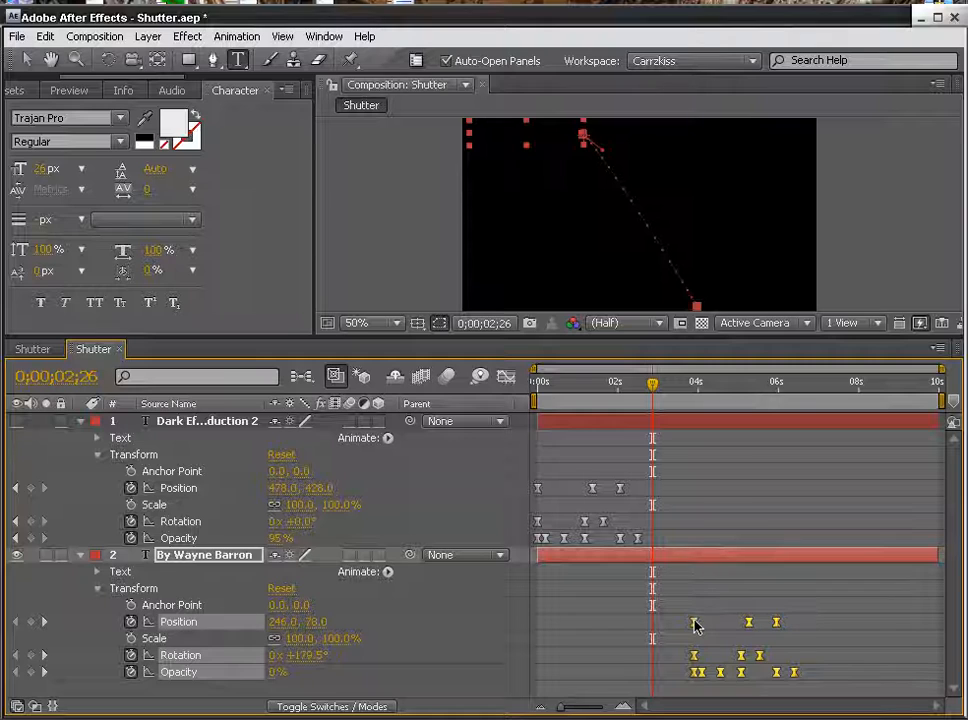
left_click_drag(700, 626, 697, 626)
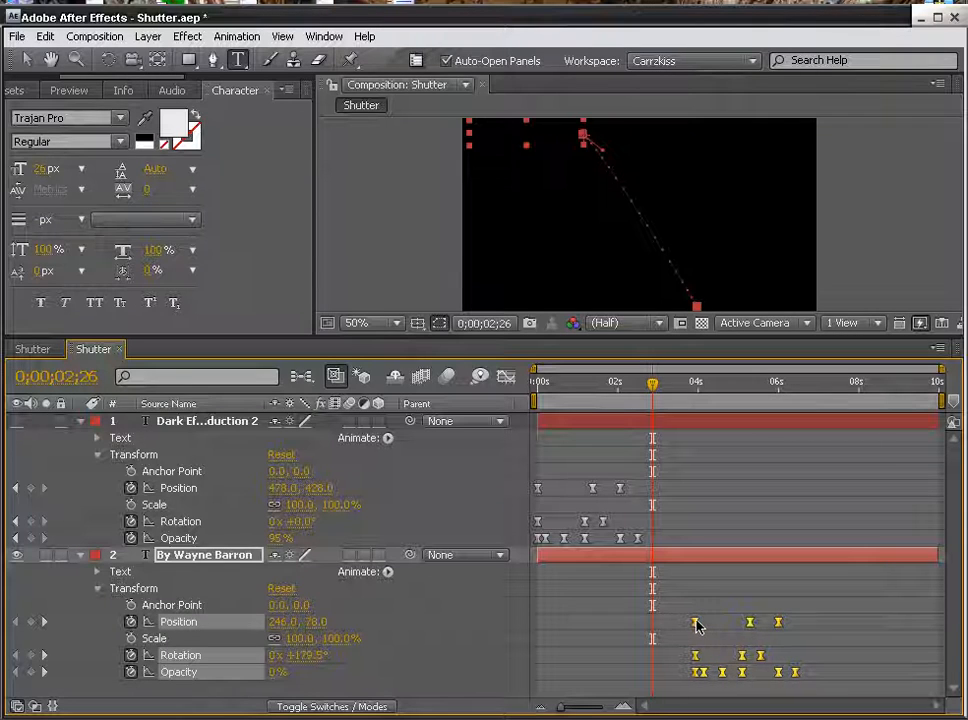
Step: Make the "Dark Effects Production" layer visible again and set its Opacity to 0% at 0;00;02;25
mouse_move(652, 383)
left_mouse_down()
mouse_move(622, 387)
mouse_move(637, 385)
left_mouse_up()
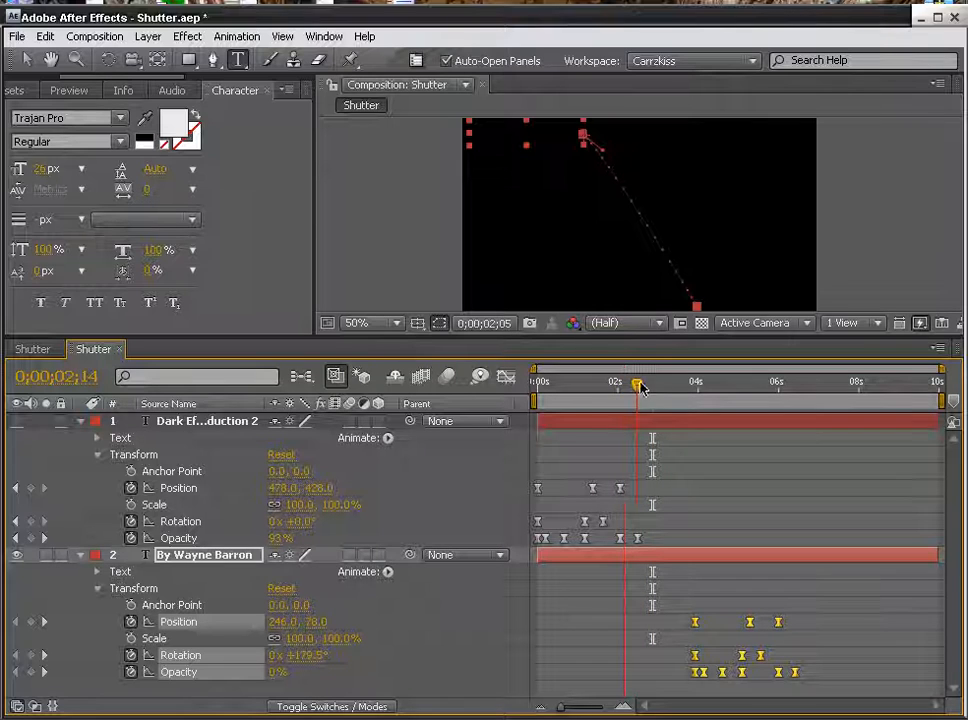
left_click(638, 386)
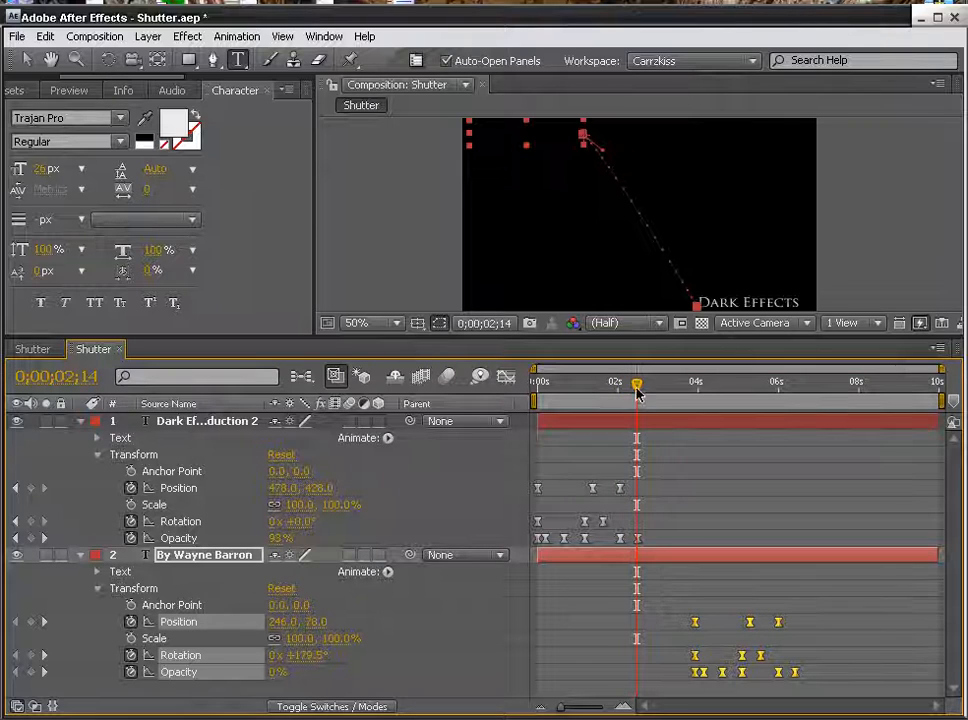
left_click_drag(638, 386, 651, 388)
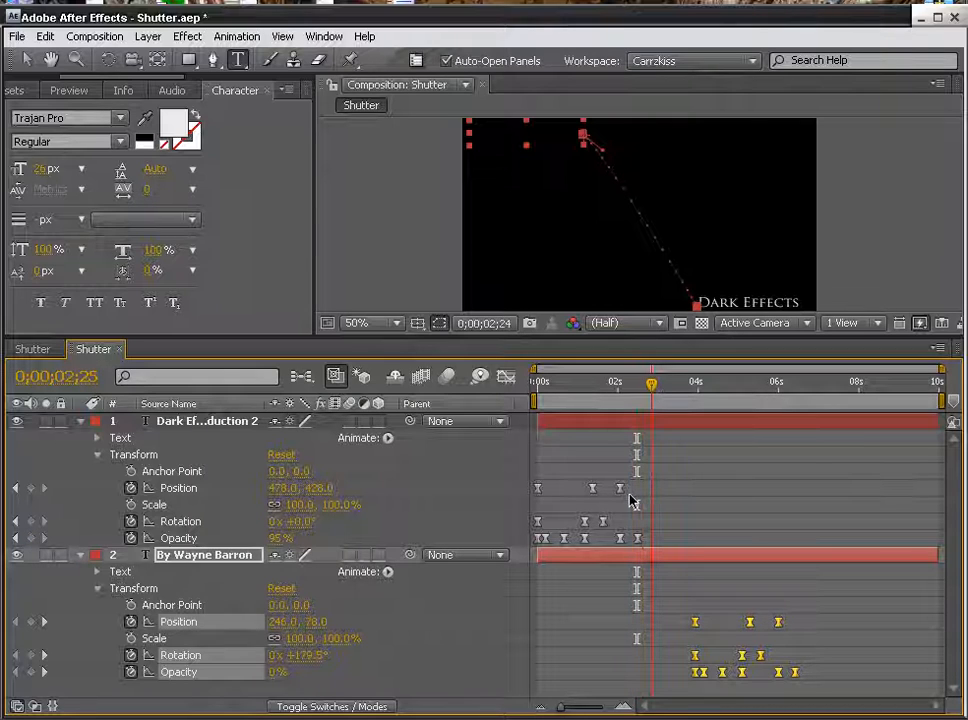
left_click(279, 538)
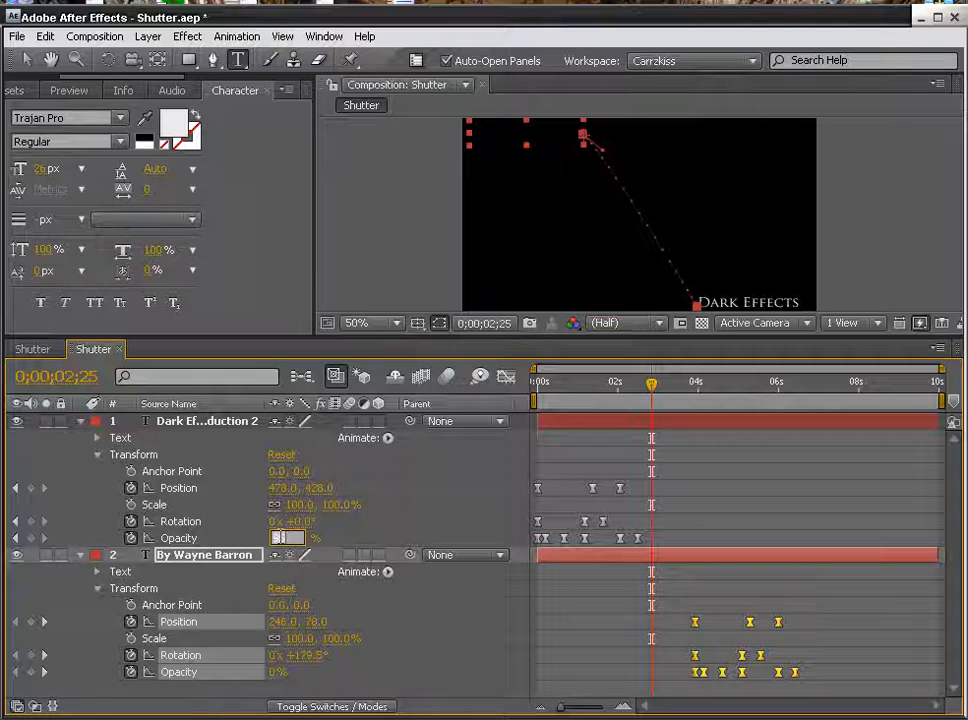
key("Return")
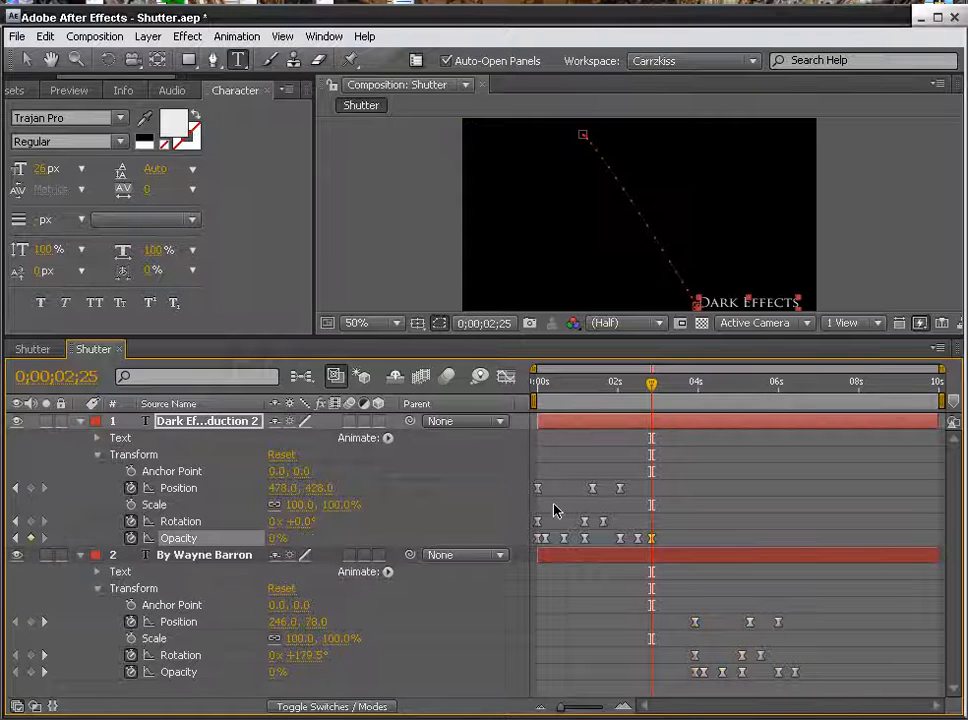
Step: Scrub through the author credit's animation to 0;00;06;23, and collapse and deselect both text layers
left_click(660, 390)
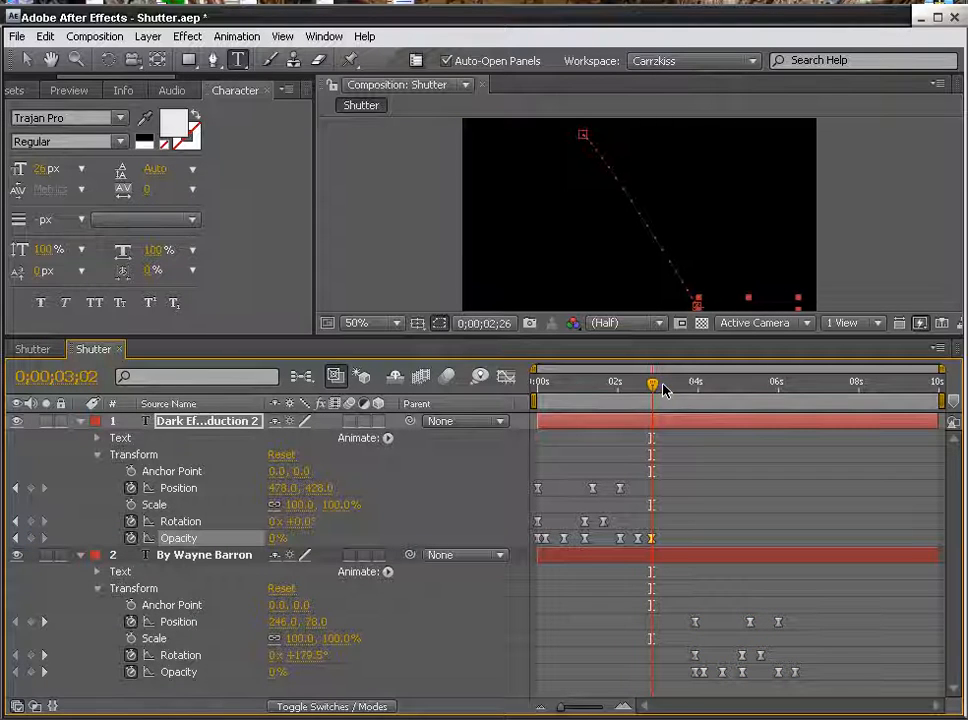
left_click_drag(668, 390, 810, 396)
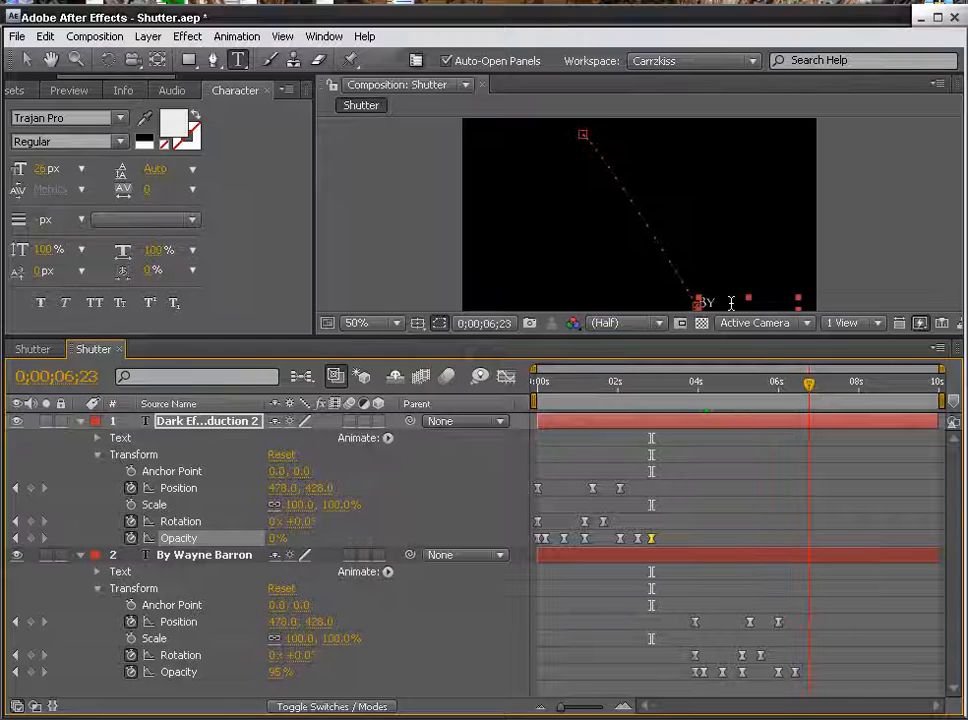
left_click_drag(833, 336, 834, 364)
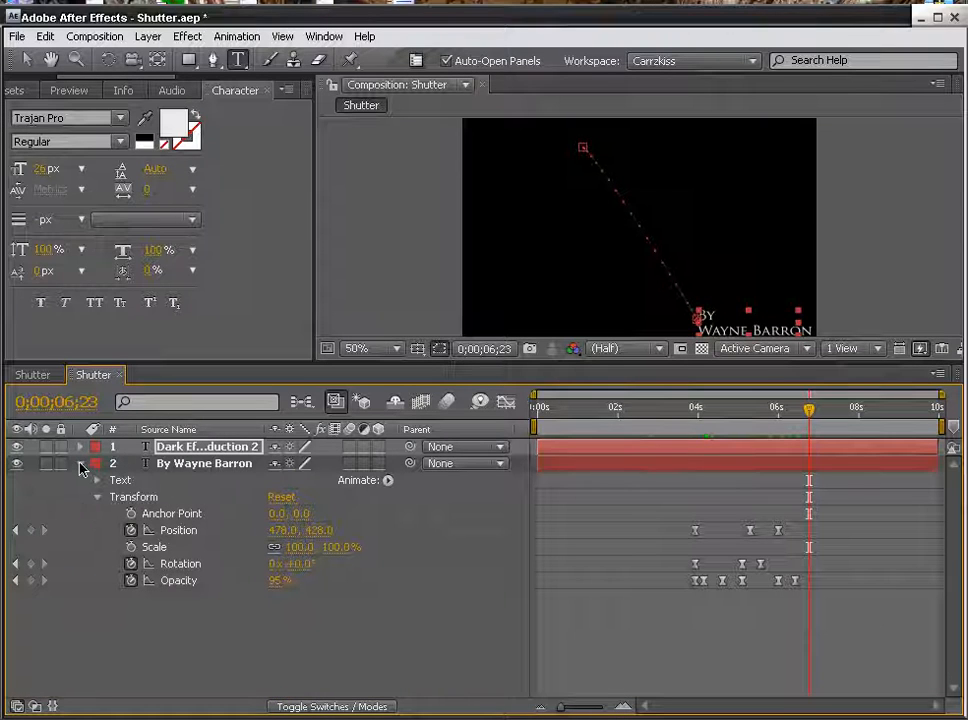
left_click(80, 464)
left_click(190, 572)
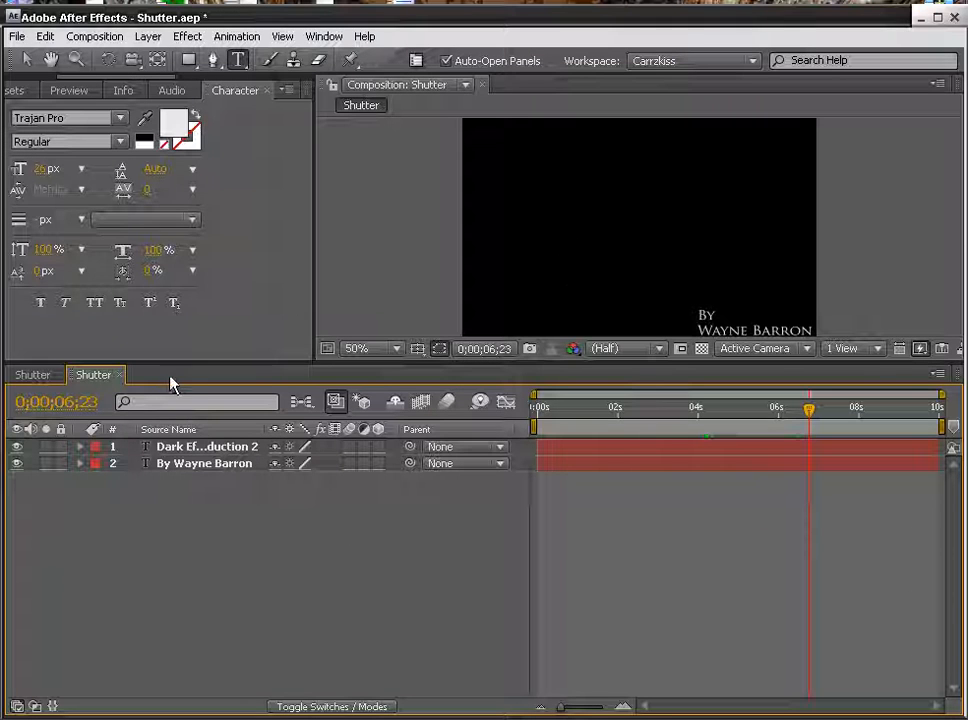
Step: Import Camera Shutter Click-SoundBible.com-228518582.mp3, FILE0023.JPG and Shutter.mp3 from the Demonstration folder into the project as footage
left_click_drag(127, 79, 13, 86)
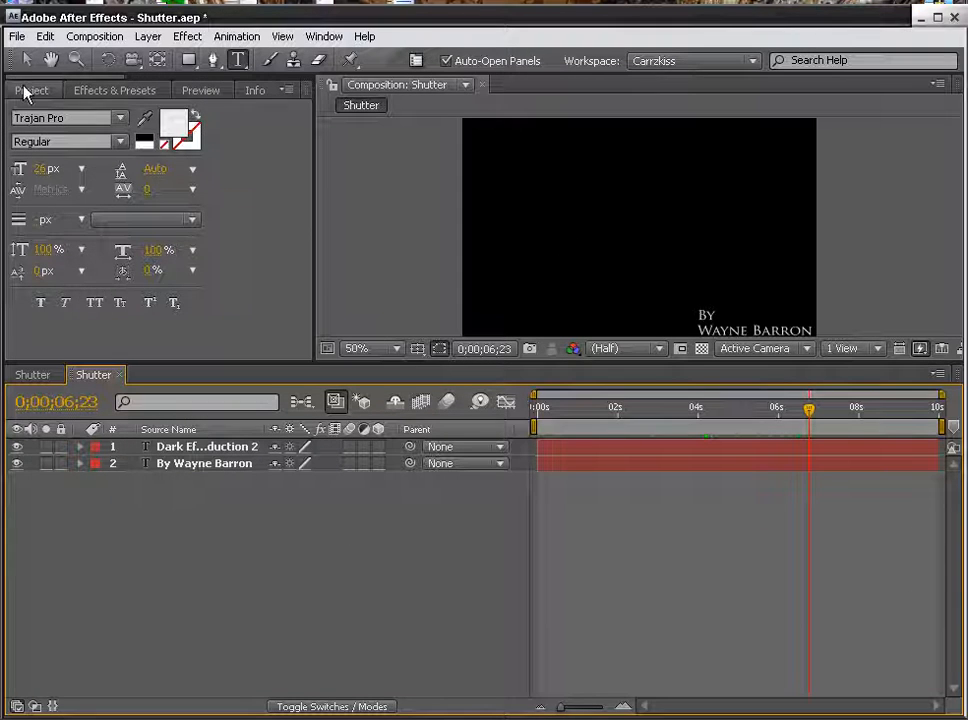
left_click(25, 90)
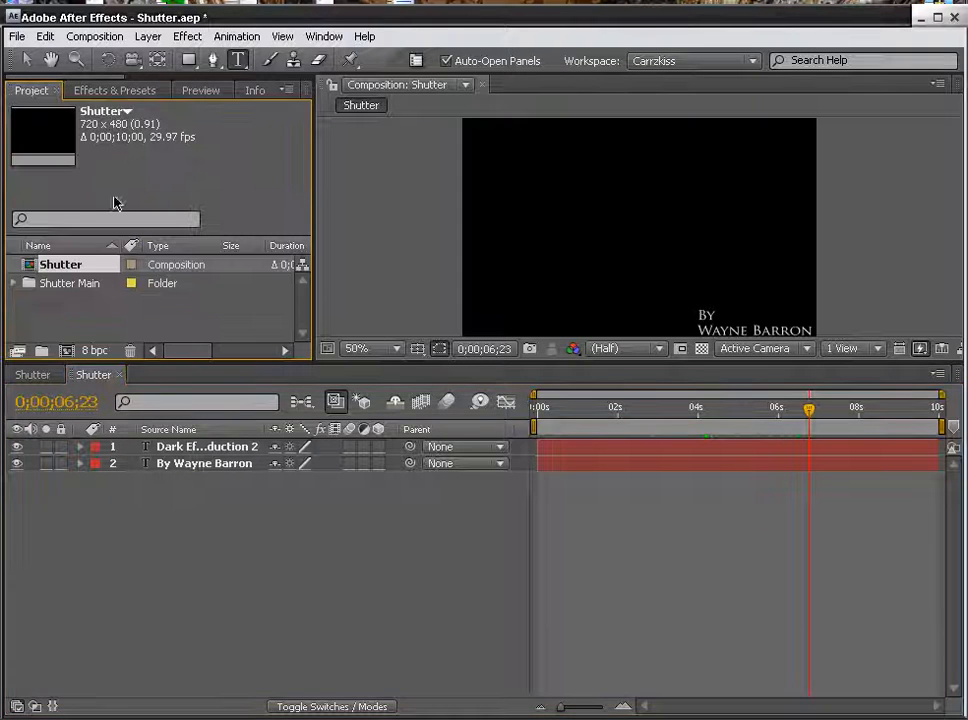
right_click(90, 325)
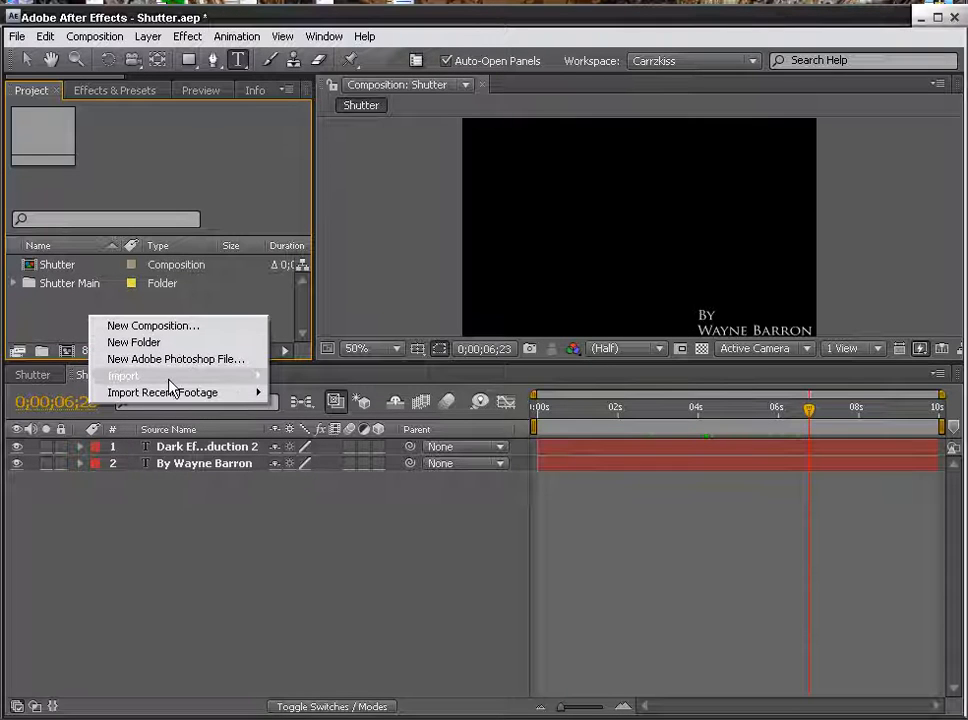
mouse_move(169, 377)
left_click(289, 380)
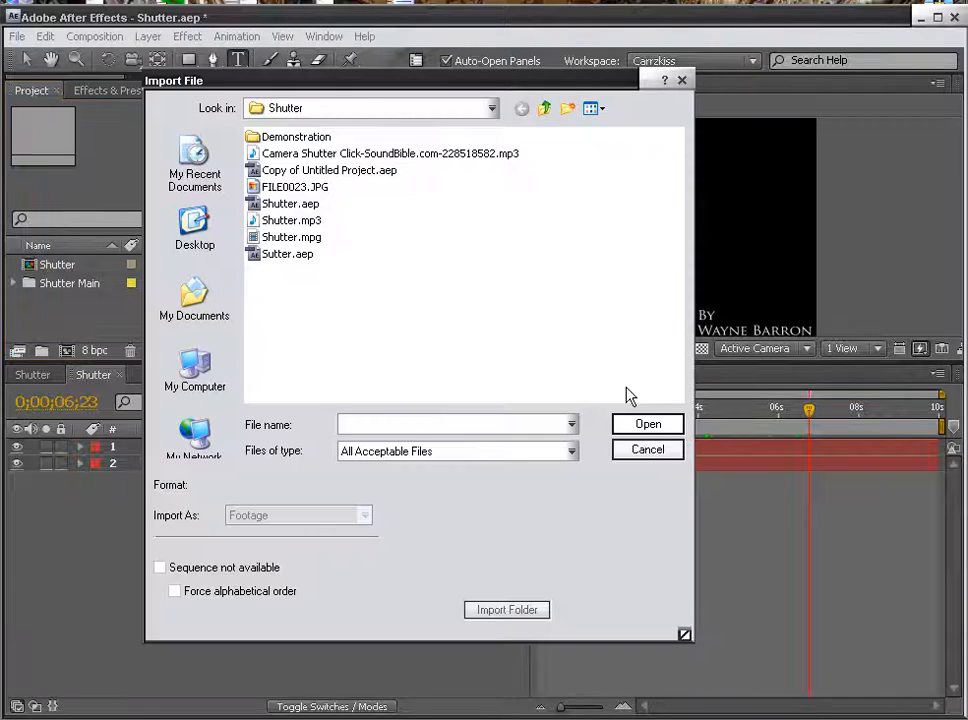
double_click(265, 137)
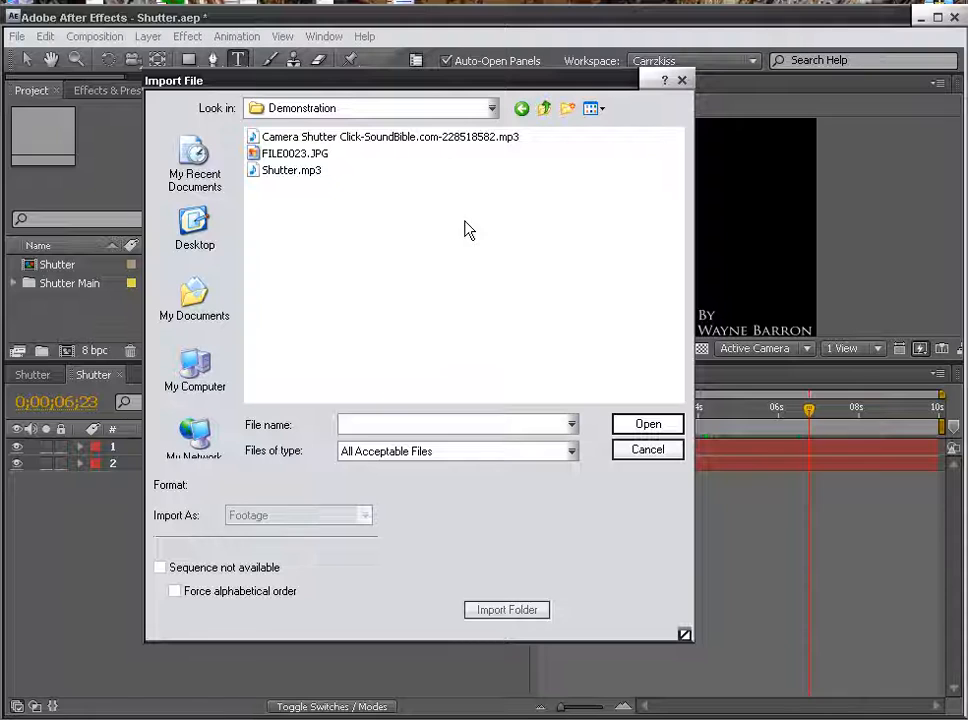
left_click(258, 139)
left_click(293, 153, "ctrl")
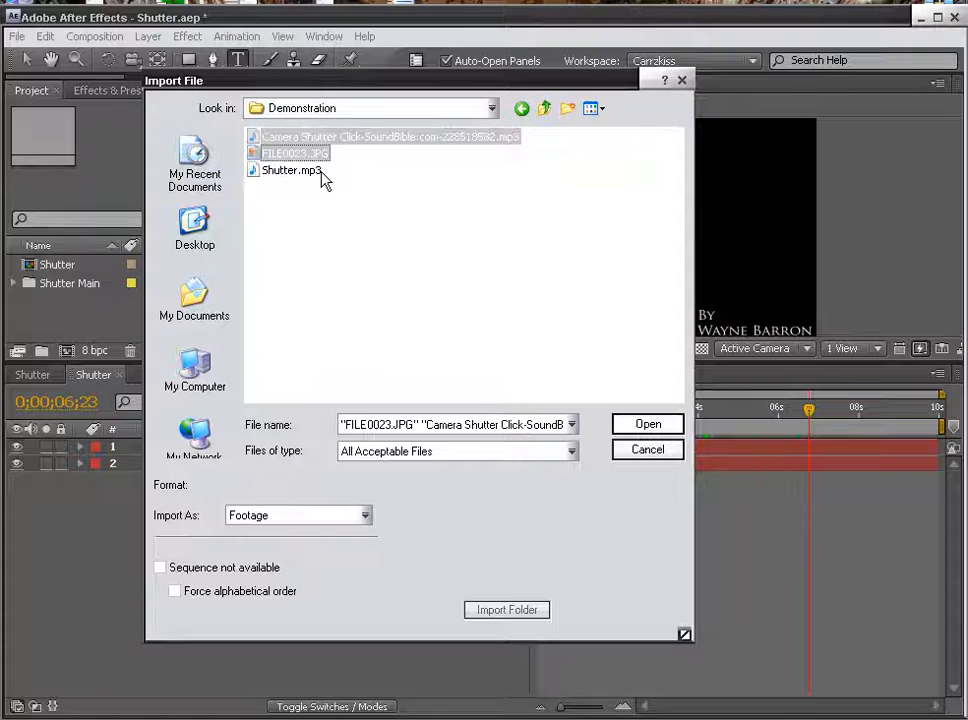
left_click(295, 172, "ctrl")
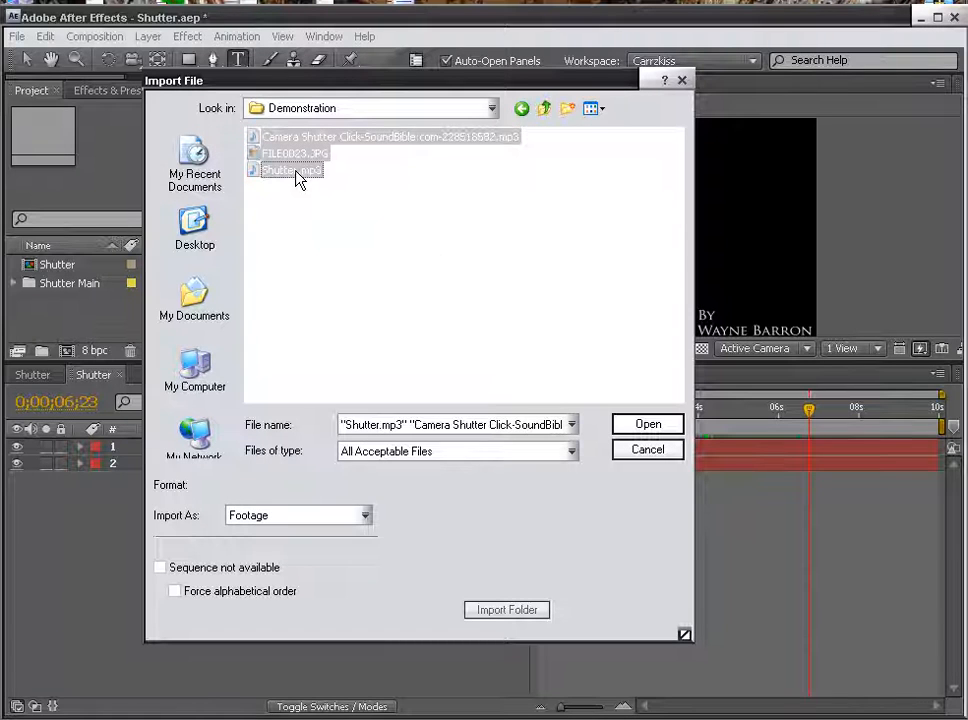
left_click(648, 424)
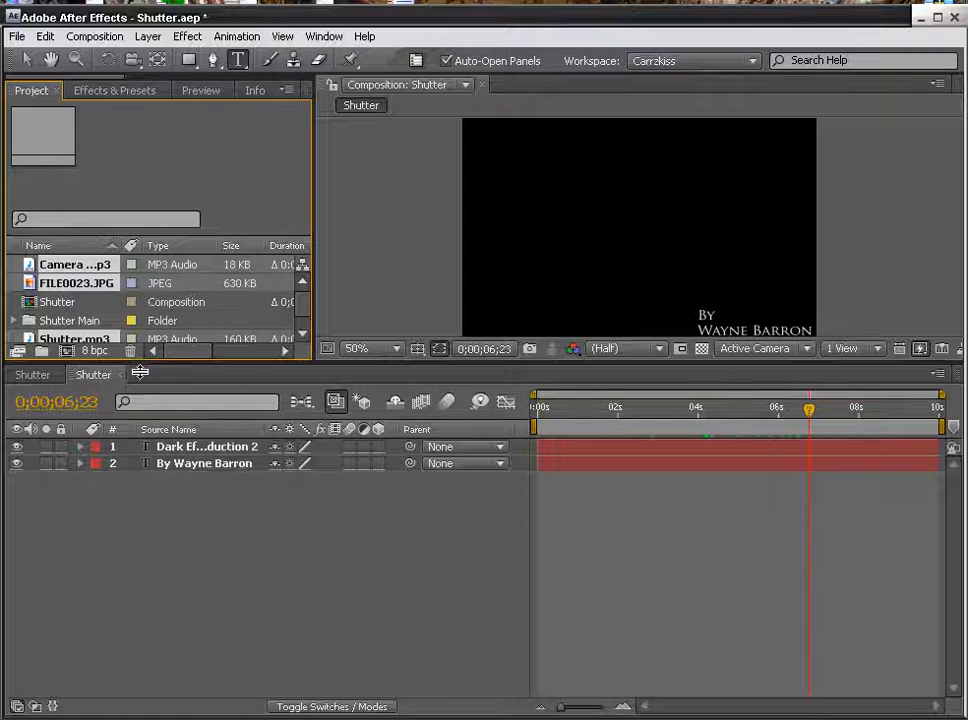
Step: Add FILE0023.JPG to the Shutter composition beneath both text layers and apply the Hue/Saturation effect to it
left_click_drag(140, 372, 133, 390)
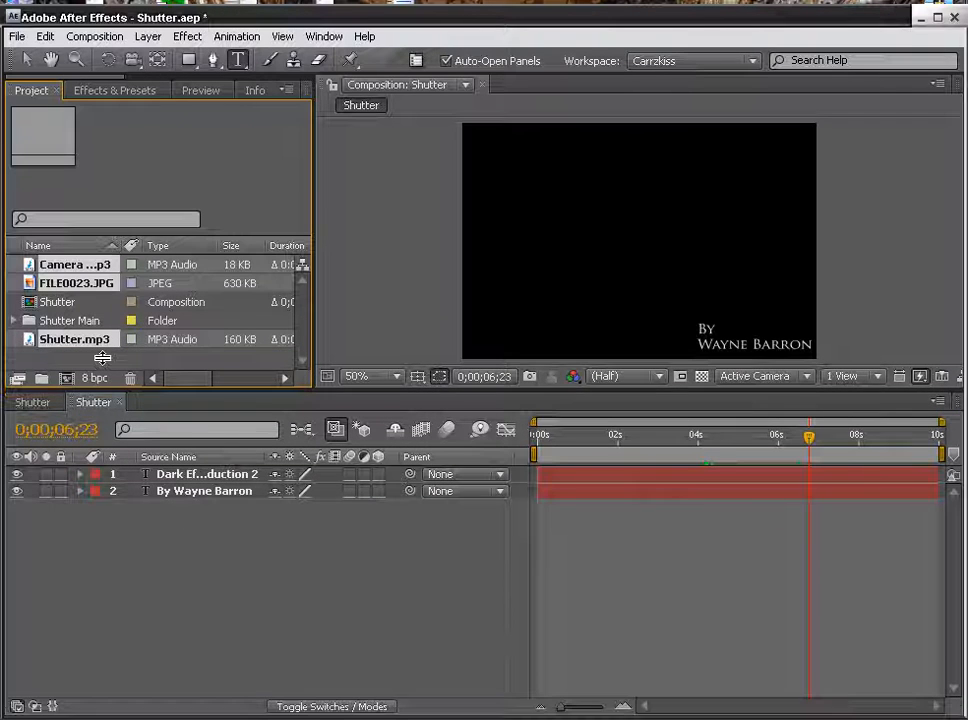
left_click(77, 284)
left_click_drag(43, 281, 265, 564)
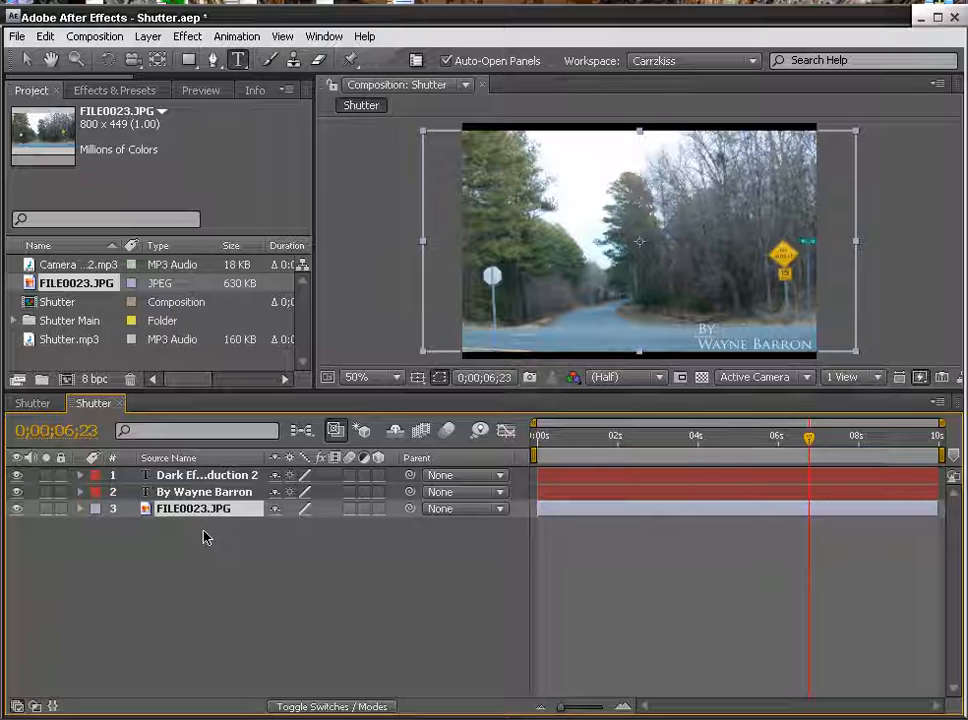
left_click(188, 37)
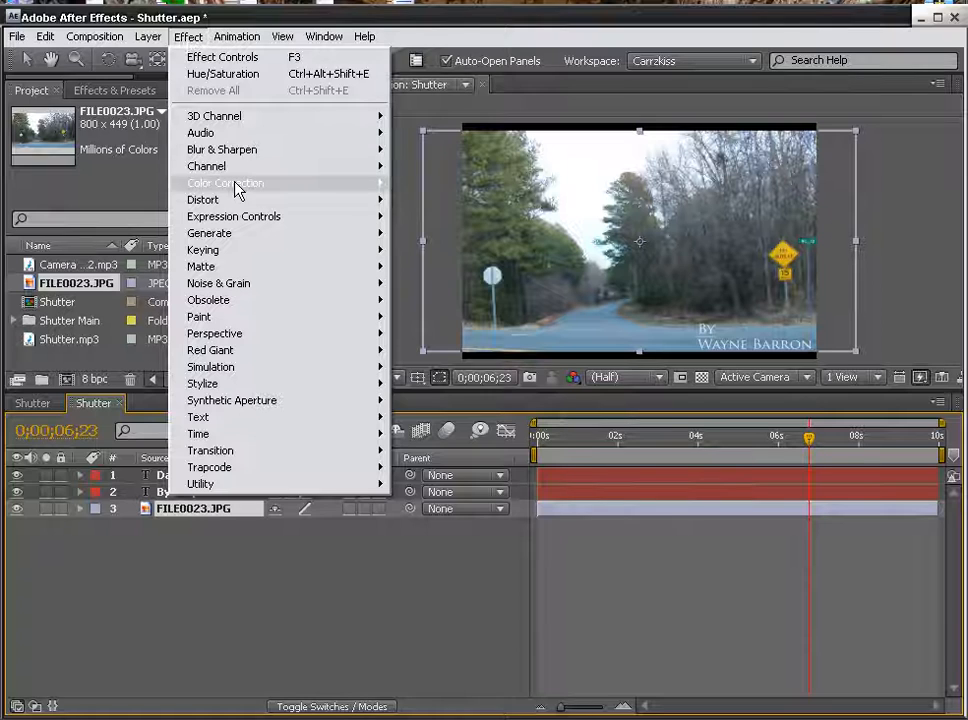
mouse_move(237, 191)
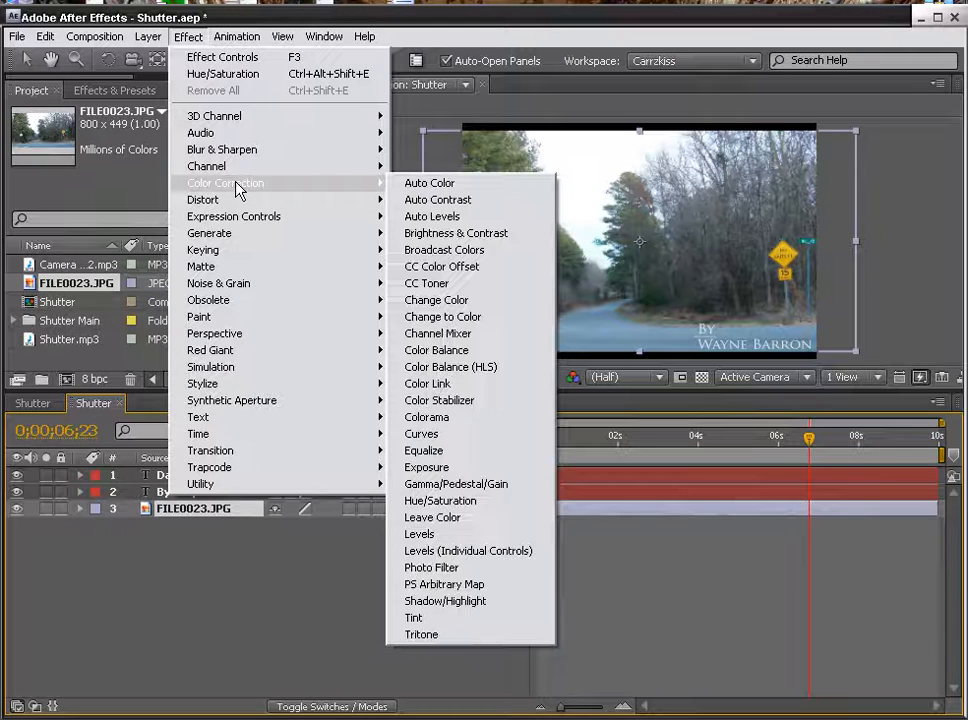
left_click(472, 501)
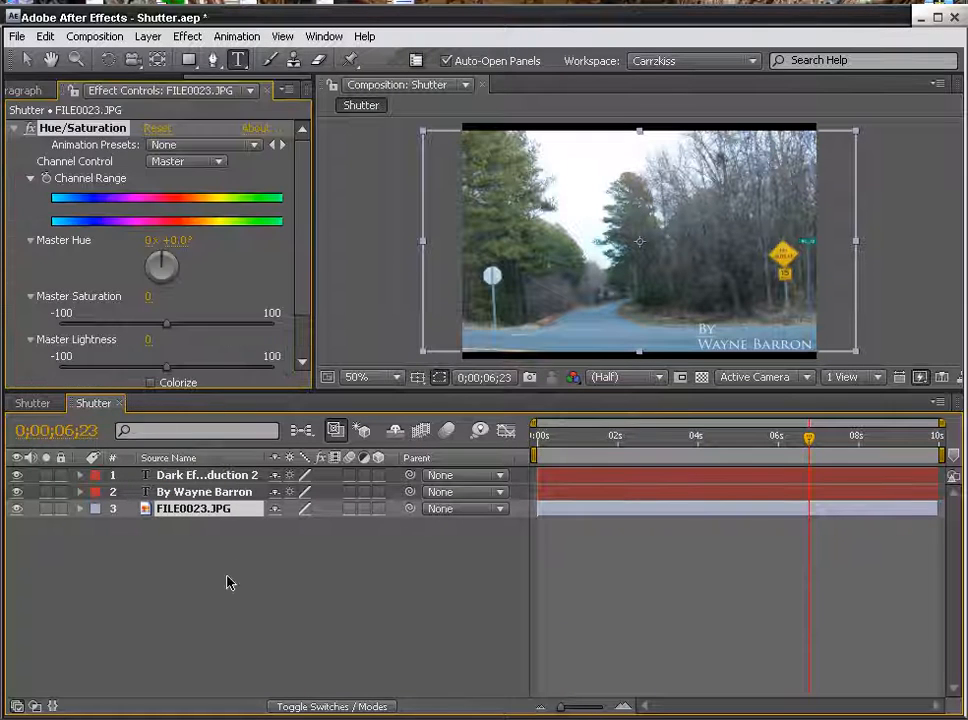
Step: Expand the photo layer's Hue/Saturation properties and enable keyframing for Channel Range at 0;00;00;01
left_click(80, 509)
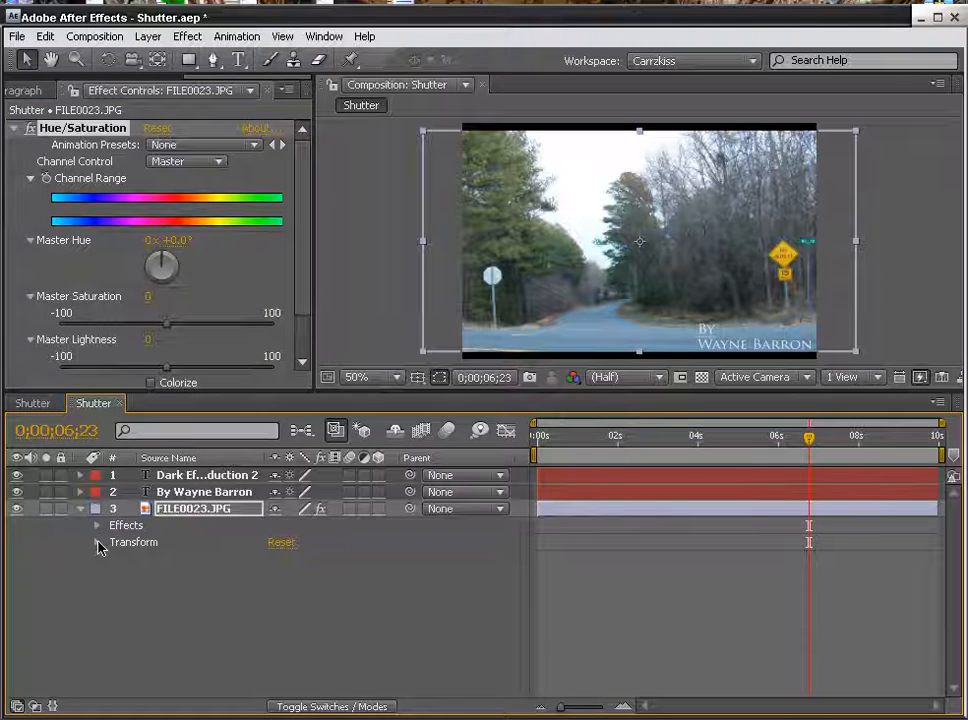
left_click(98, 543)
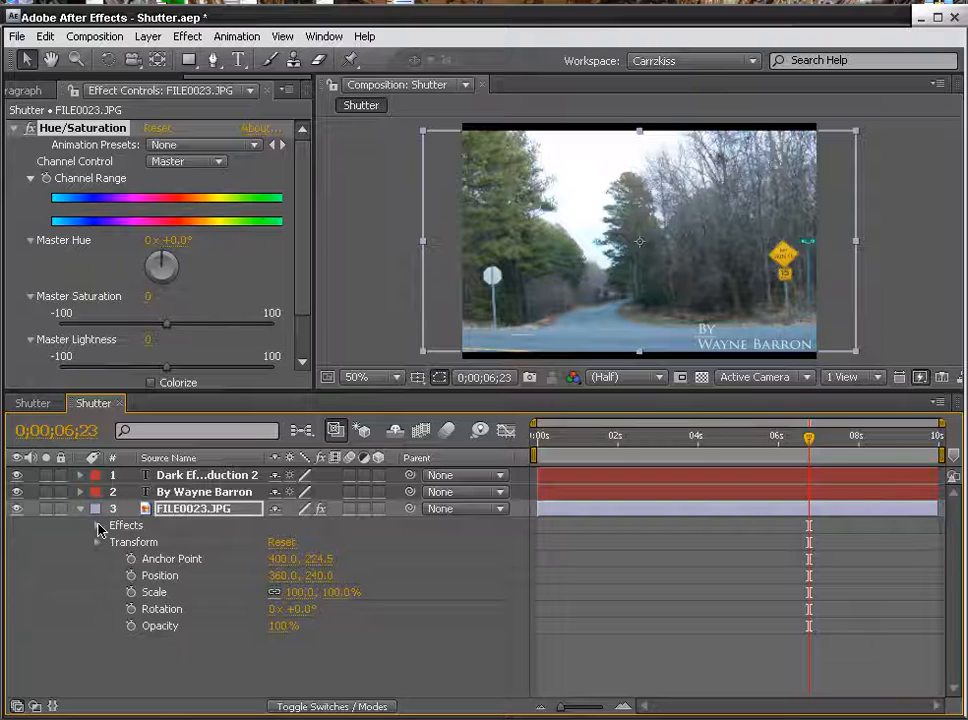
left_click(96, 531)
left_click(96, 526)
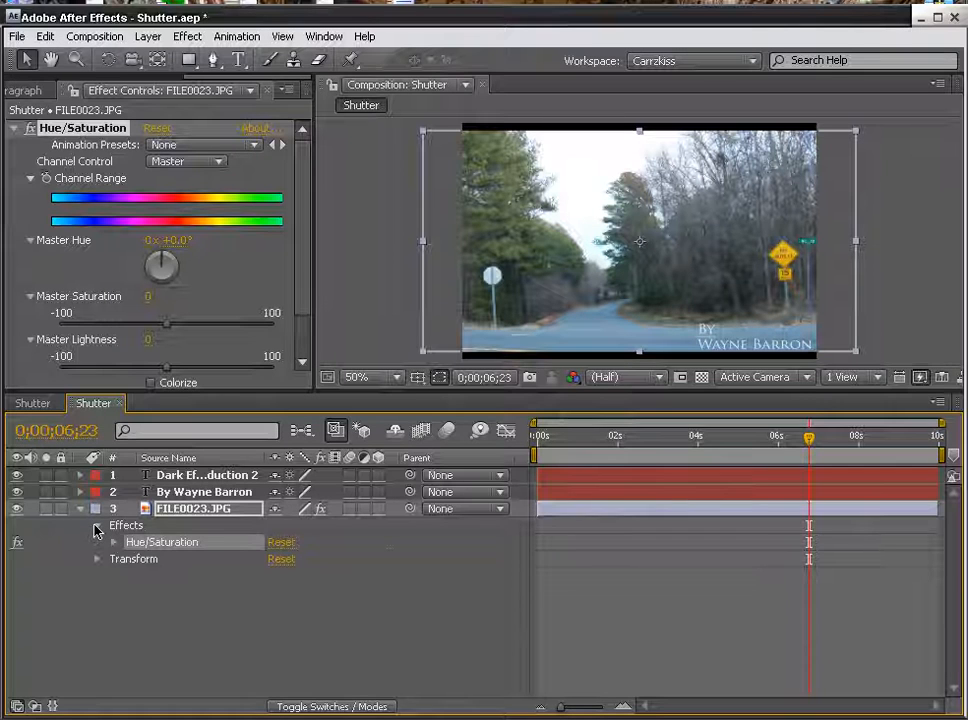
left_click(114, 543)
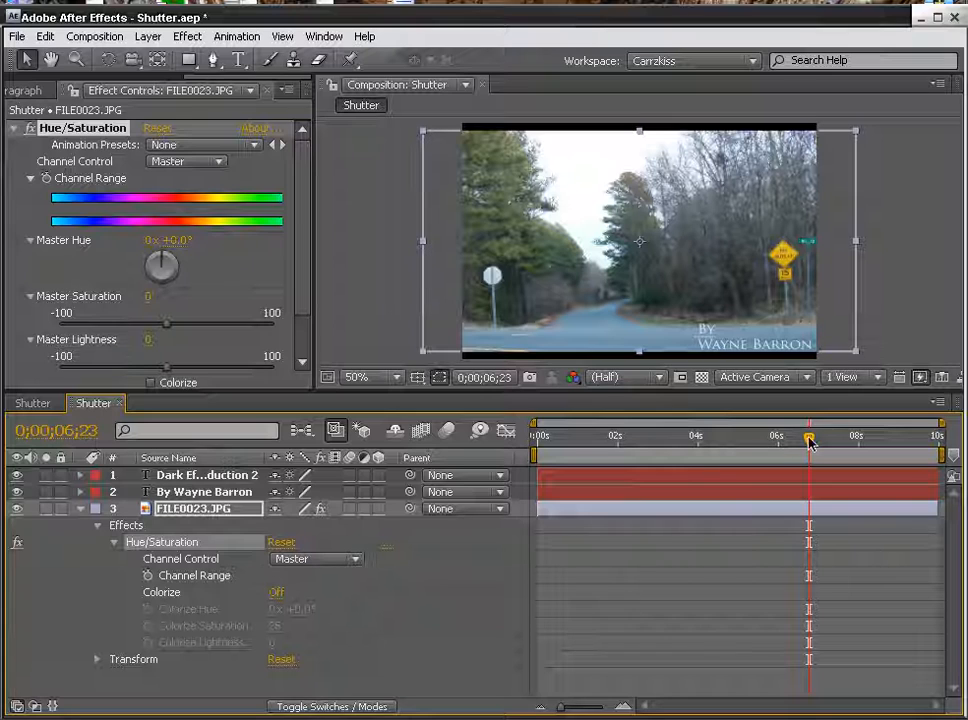
left_click(541, 441)
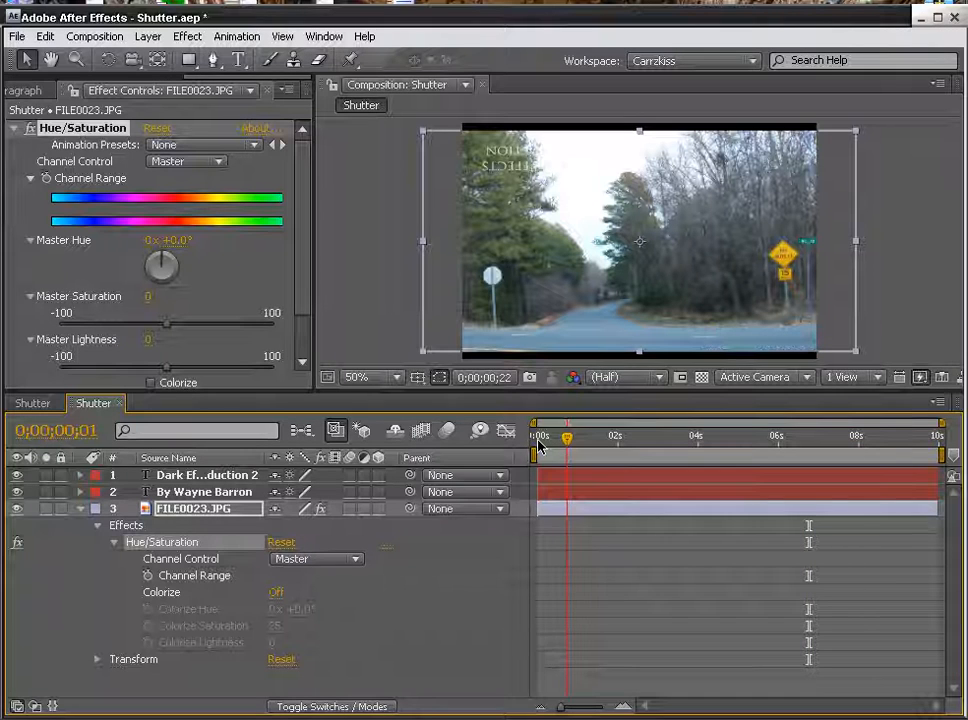
left_click(149, 576)
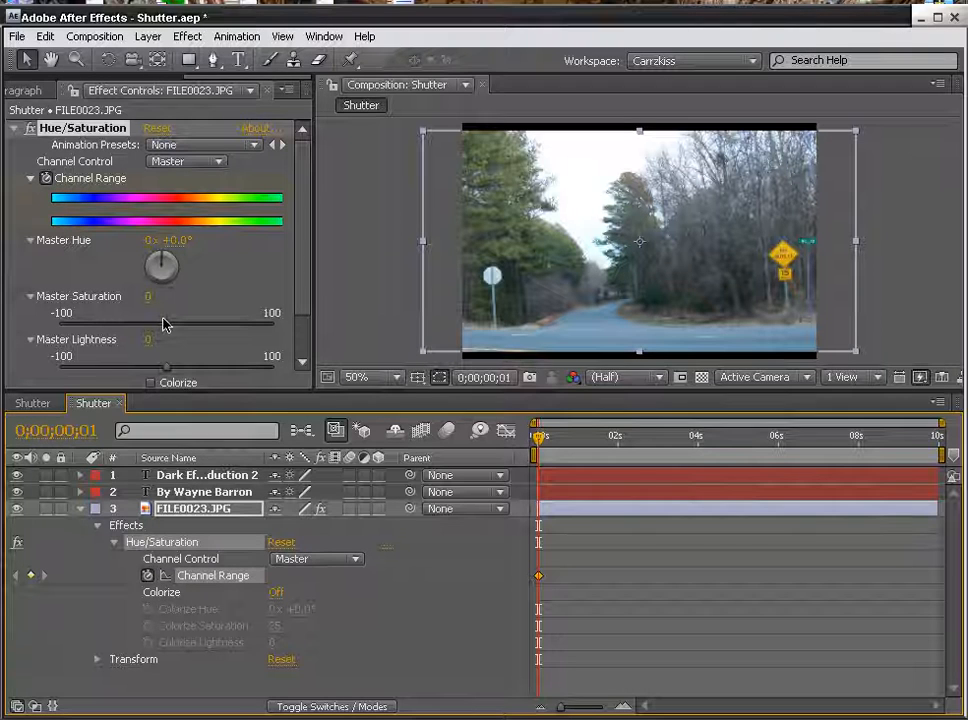
Step: Set the photo's Master Saturation to -97 at 0;00;00;01 and keep a Channel Range keyframe there
left_click_drag(167, 326, 62, 330)
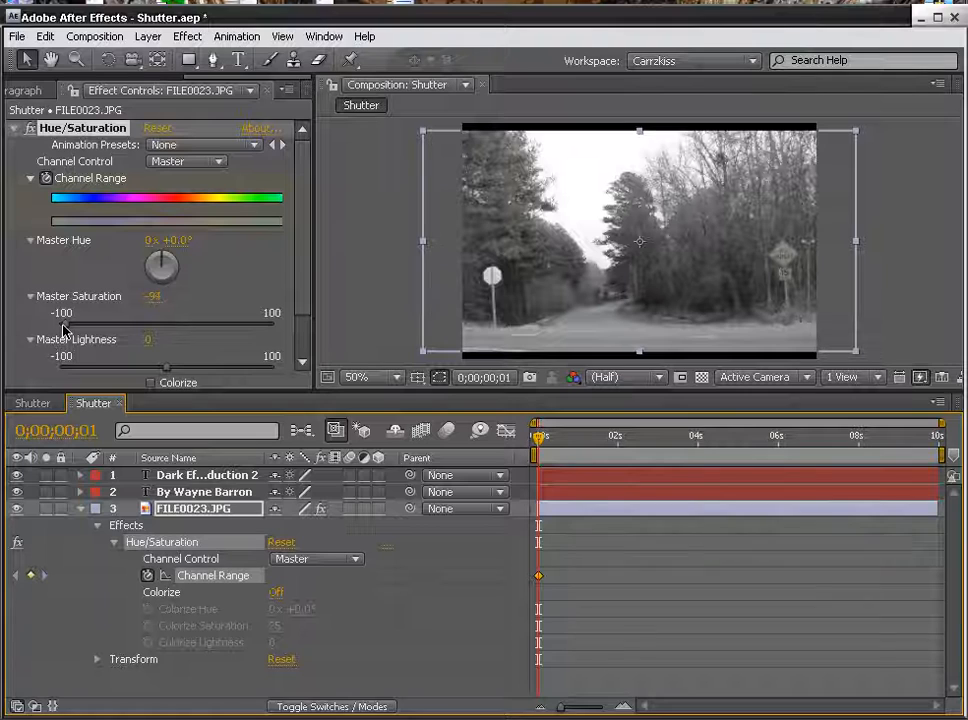
left_click(62, 330)
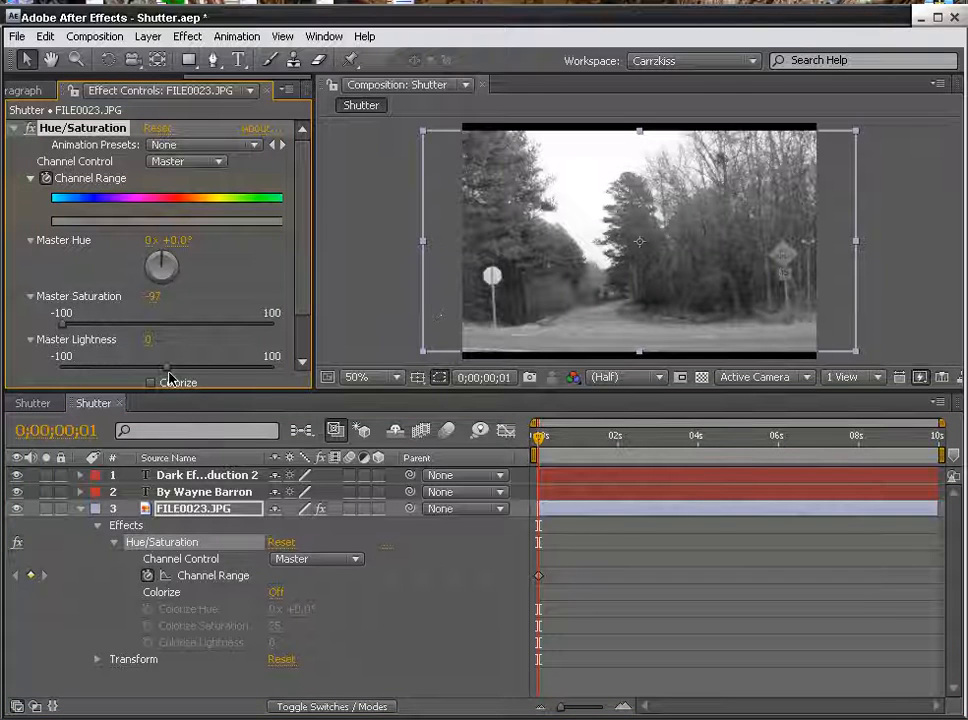
left_click(539, 587)
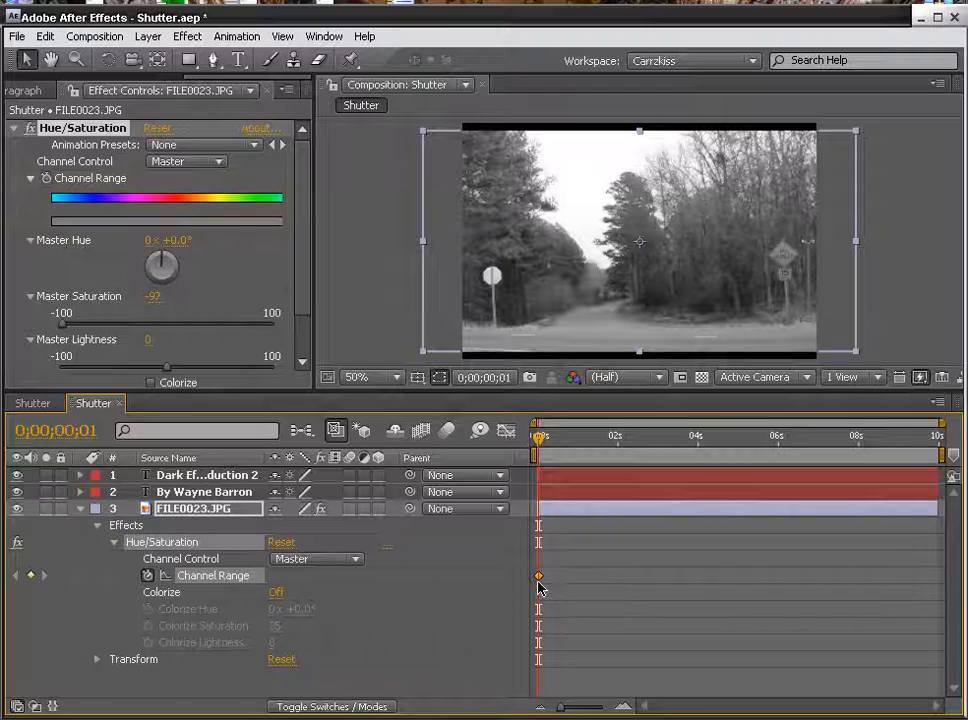
left_click(147, 576)
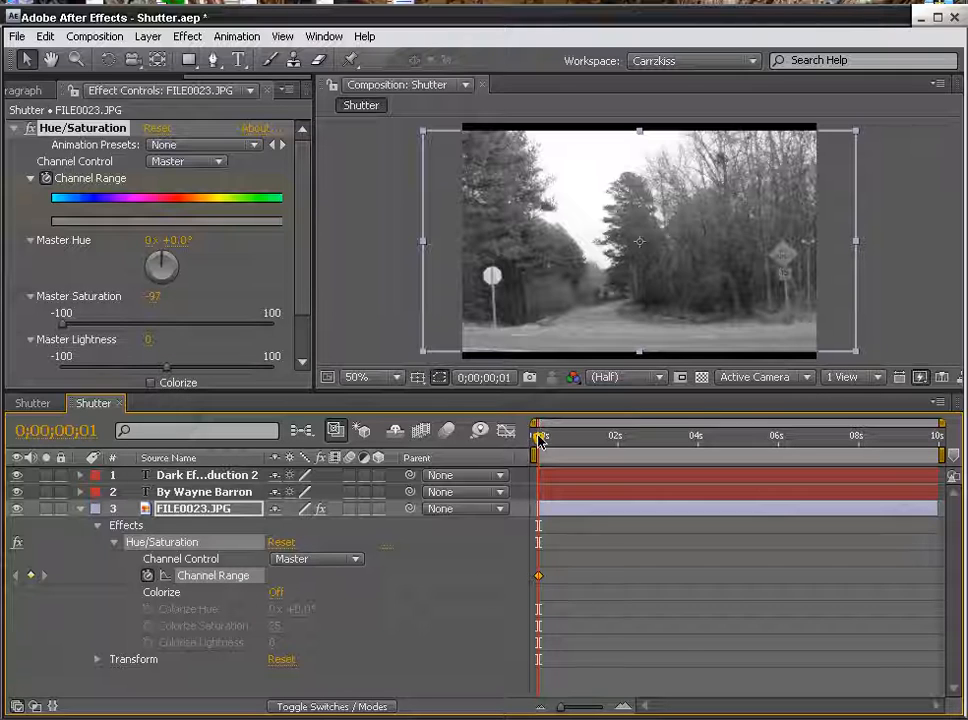
Step: Keyframe the photo's Master Lightness at -70 at 0;00;00;20
left_click_drag(538, 440, 564, 441)
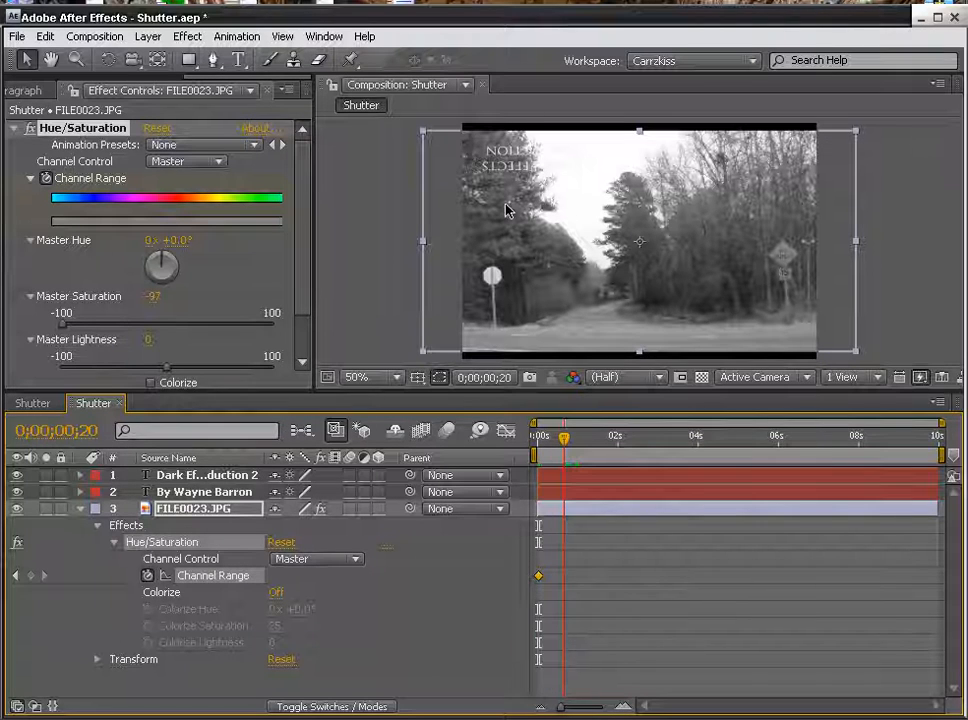
left_click_drag(167, 369, 147, 373)
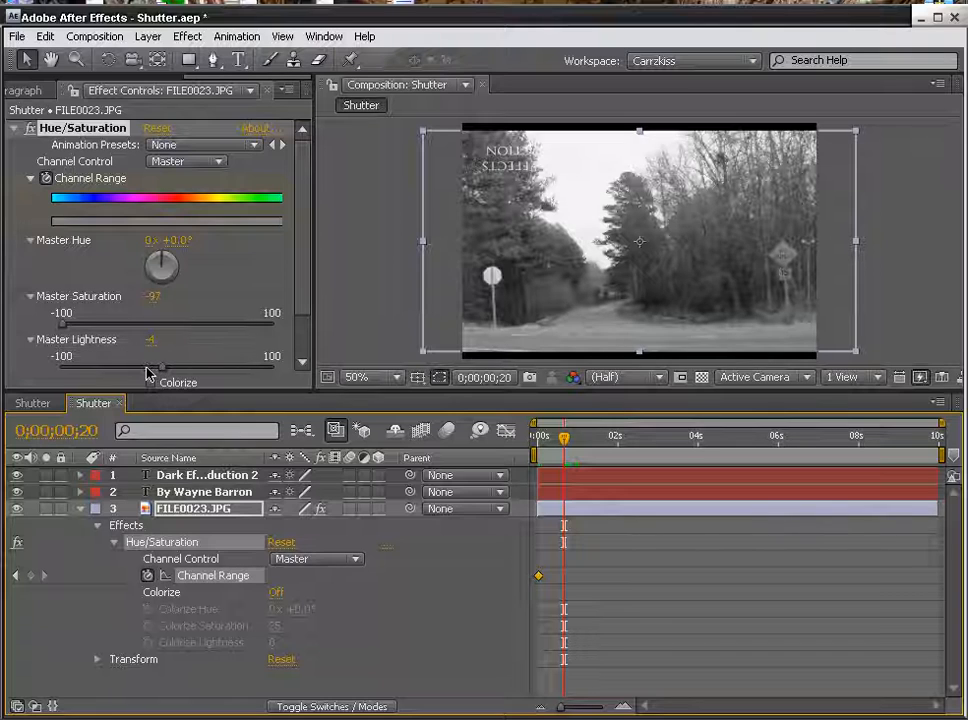
left_click_drag(125, 371, 88, 371)
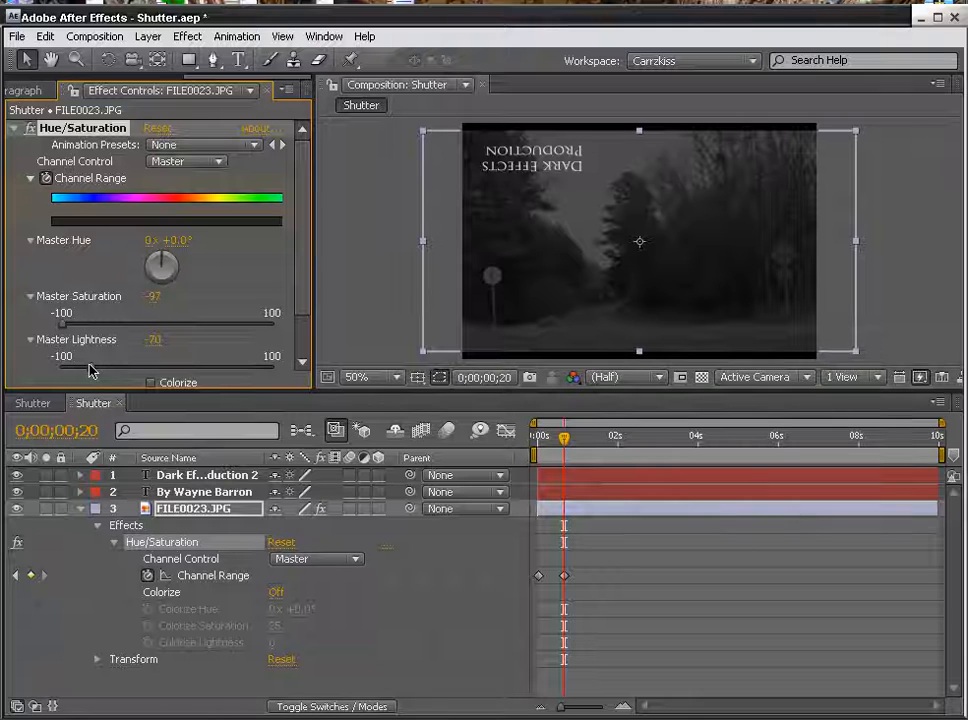
Step: Scrub through the photo's darkening from the start to 0;00;01;24, and collapse and deselect its layer
left_click_drag(566, 444, 538, 445)
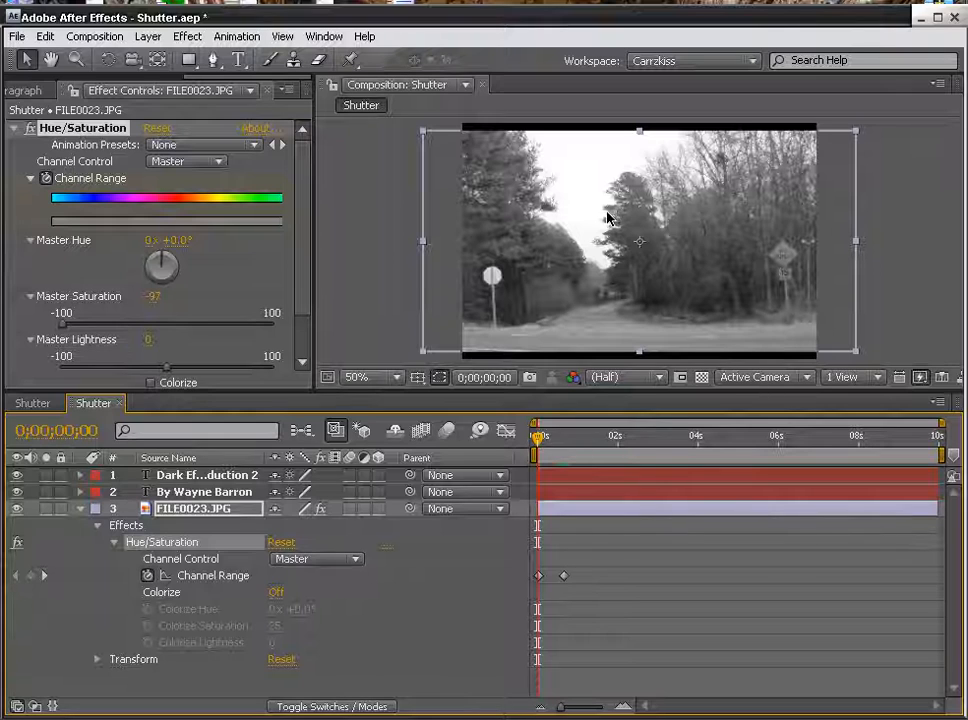
left_click(541, 441)
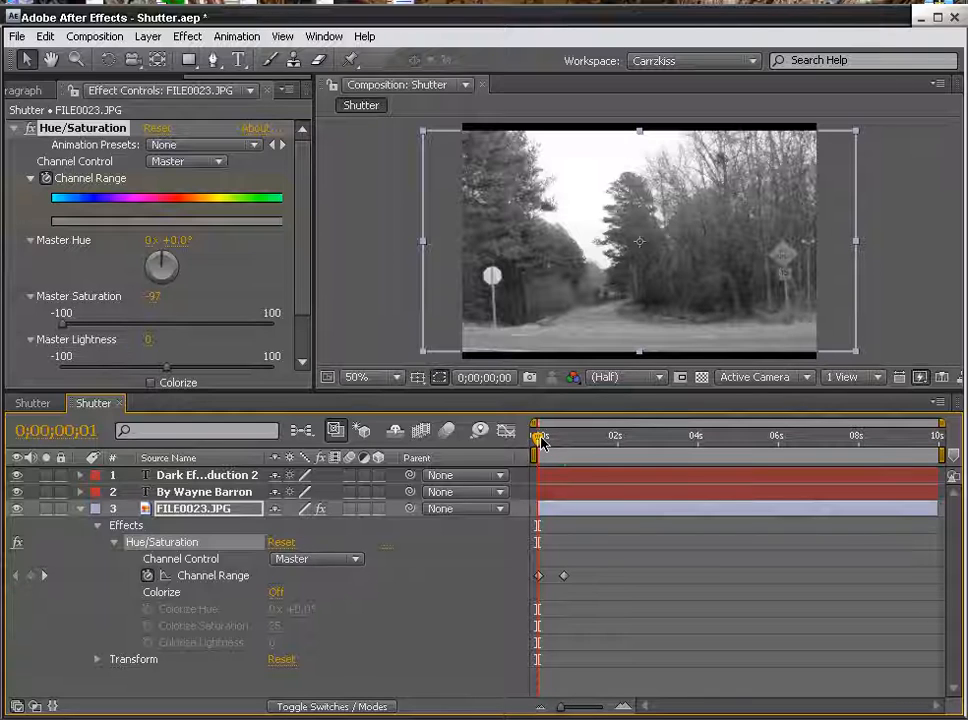
left_click_drag(541, 438, 577, 440)
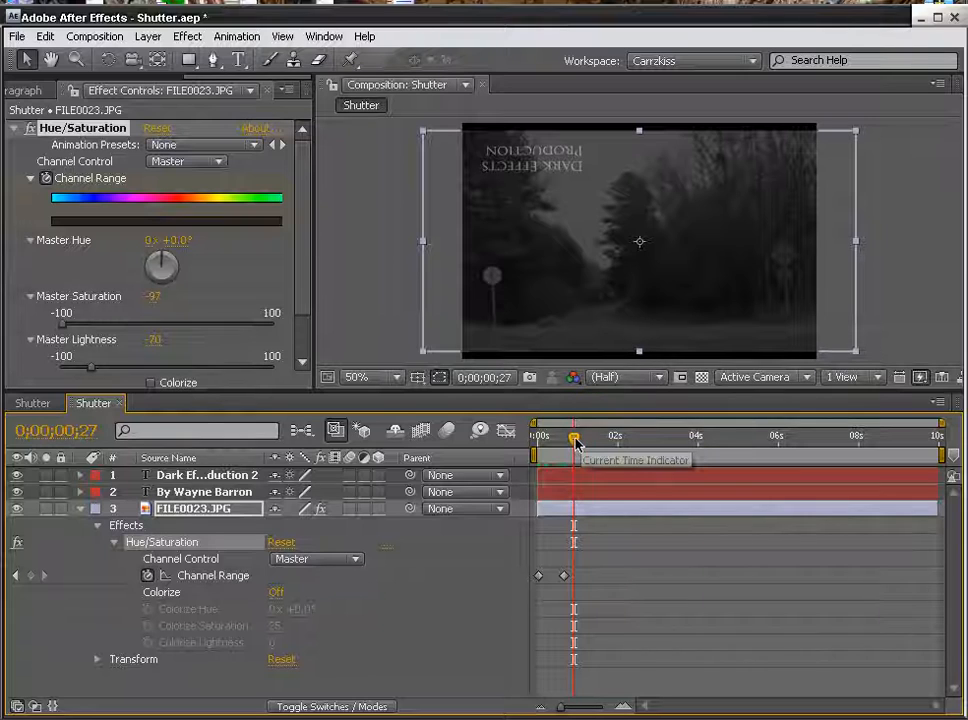
left_click_drag(575, 440, 610, 440)
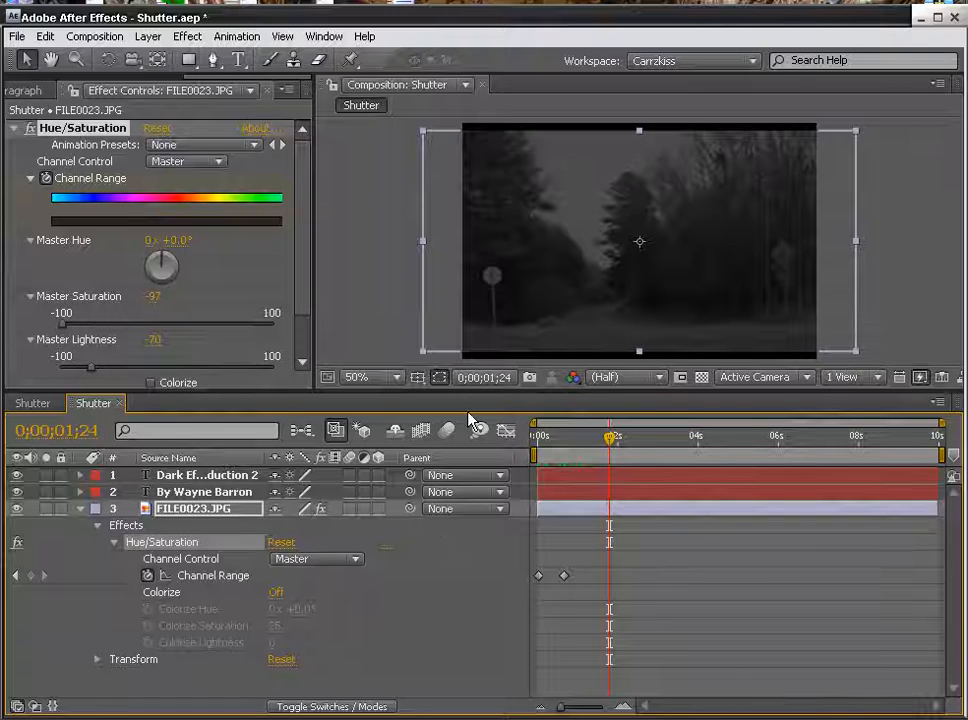
left_click(81, 509)
left_click(158, 568)
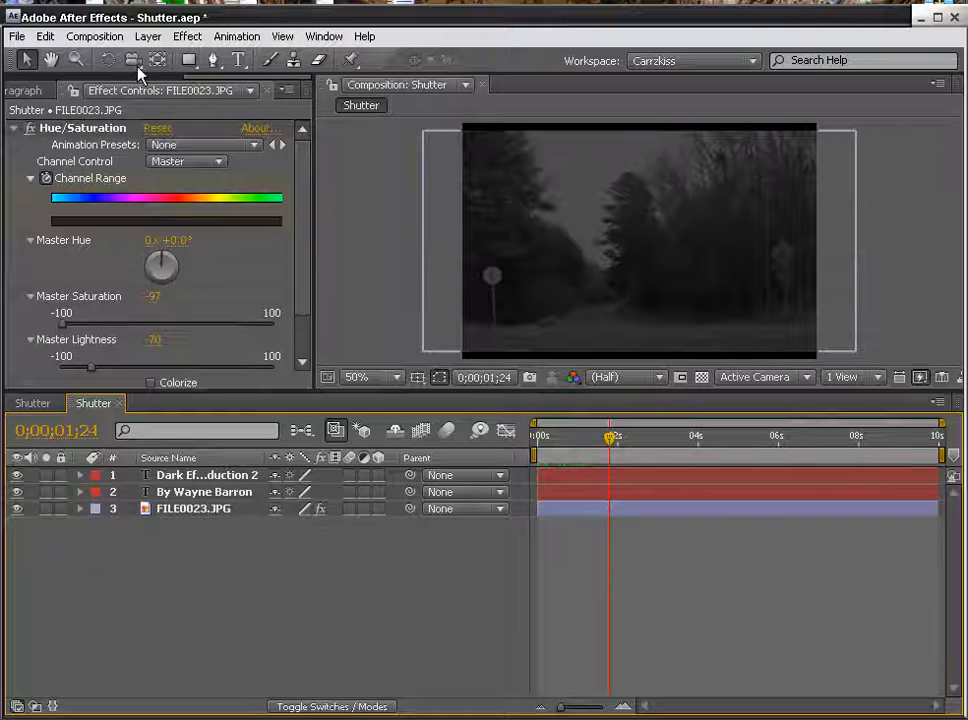
Step: Add the Camera Shutter Click MP3 to the Shutter composition and place its layer directly above FILE0023.JPG
left_click_drag(213, 77, 5, 76)
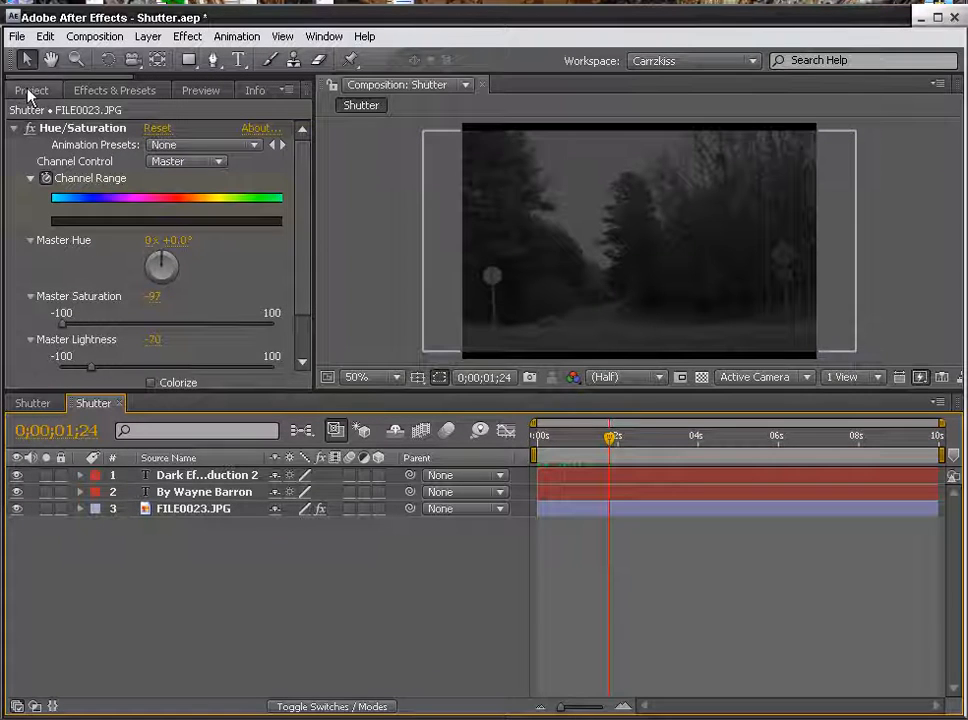
left_click(31, 92)
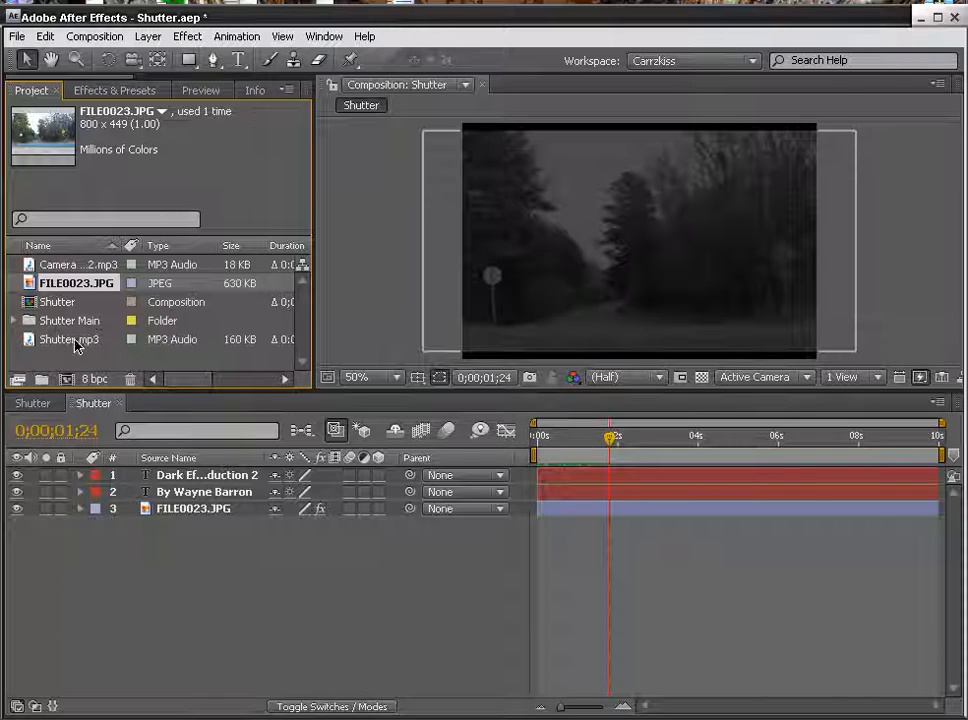
left_click(66, 264)
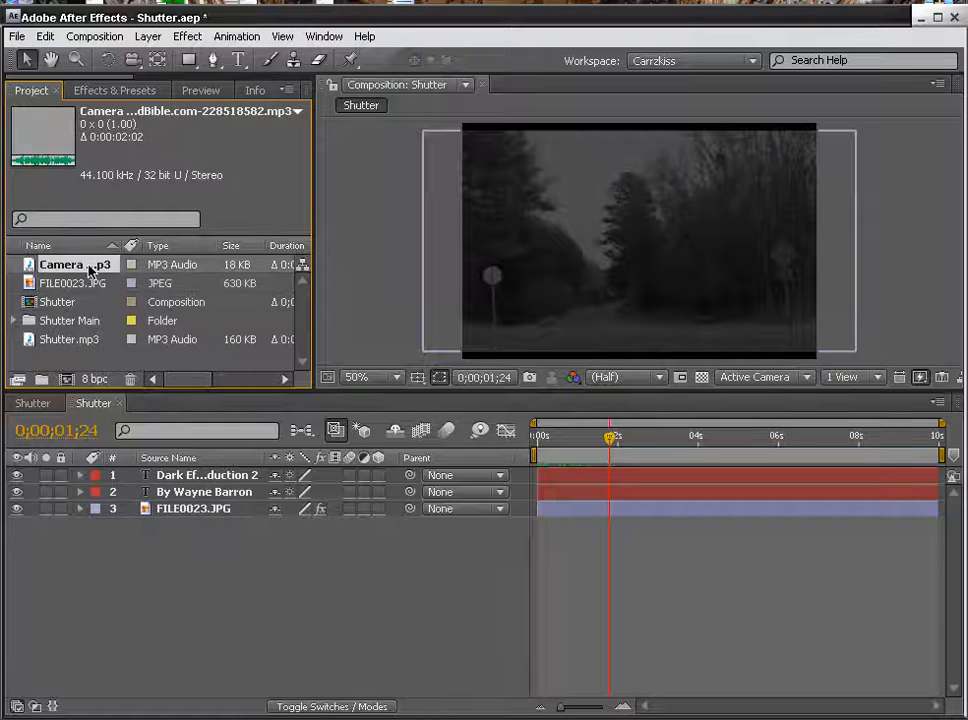
left_click_drag(90, 270, 225, 605)
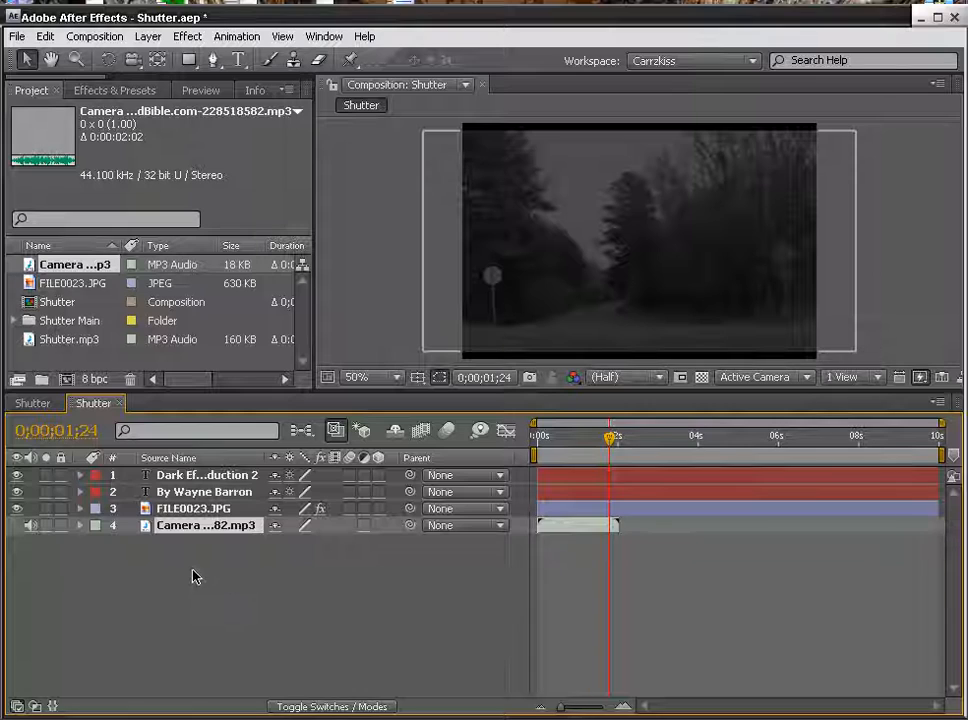
left_click(188, 510)
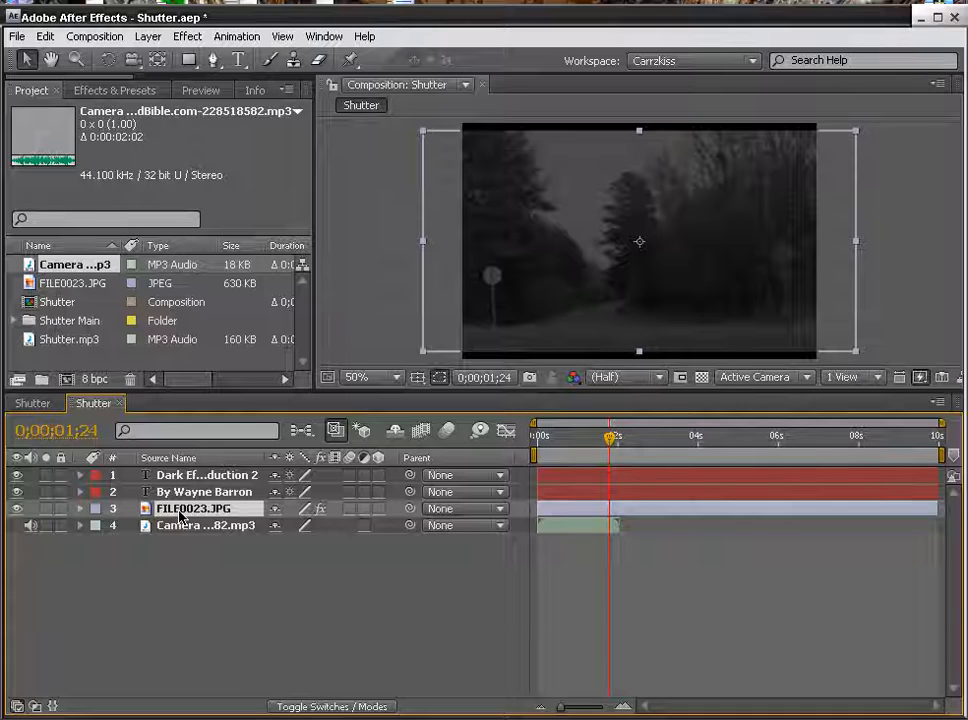
left_click_drag(180, 513, 185, 529)
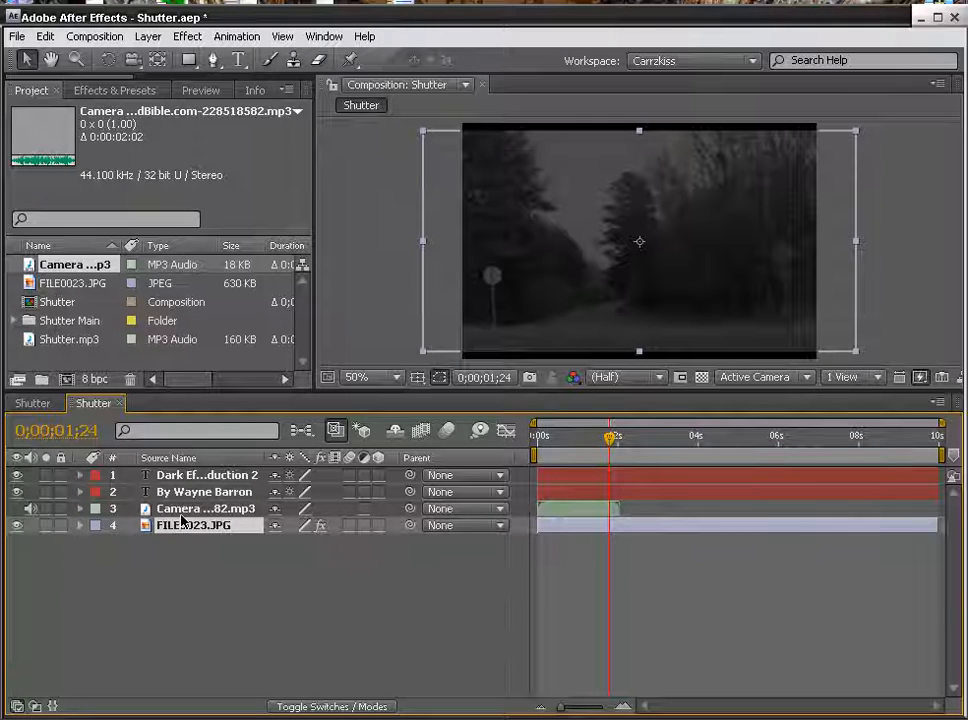
Step: Start the camera click audio at 0;00;00;04, duplicate it, and shift the lower copy to start at about 4 seconds
left_click(80, 475)
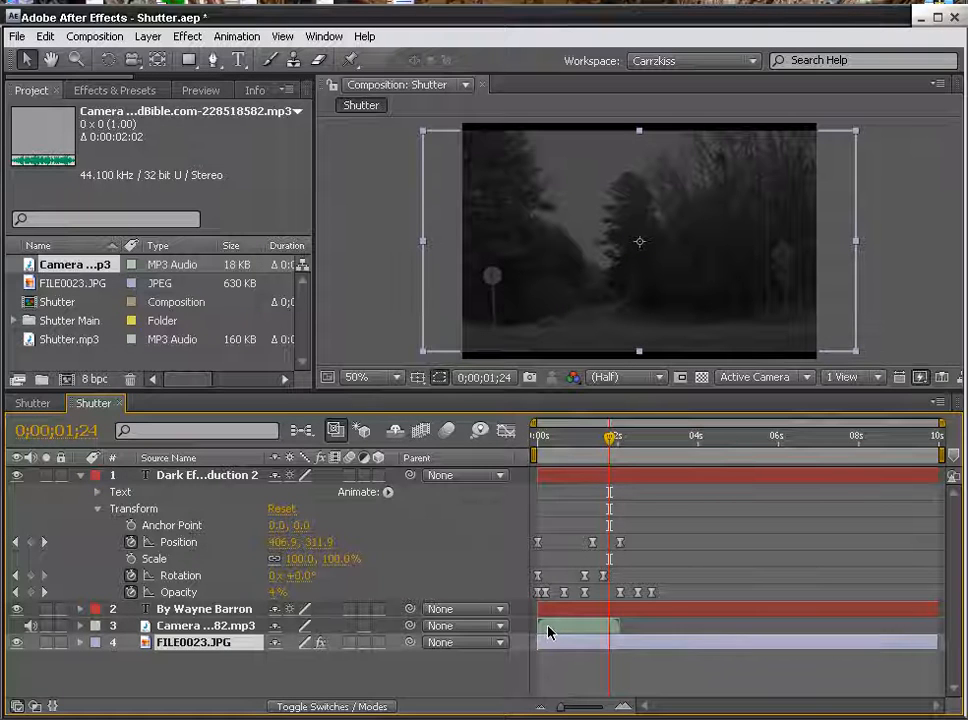
left_click_drag(612, 440, 547, 443)
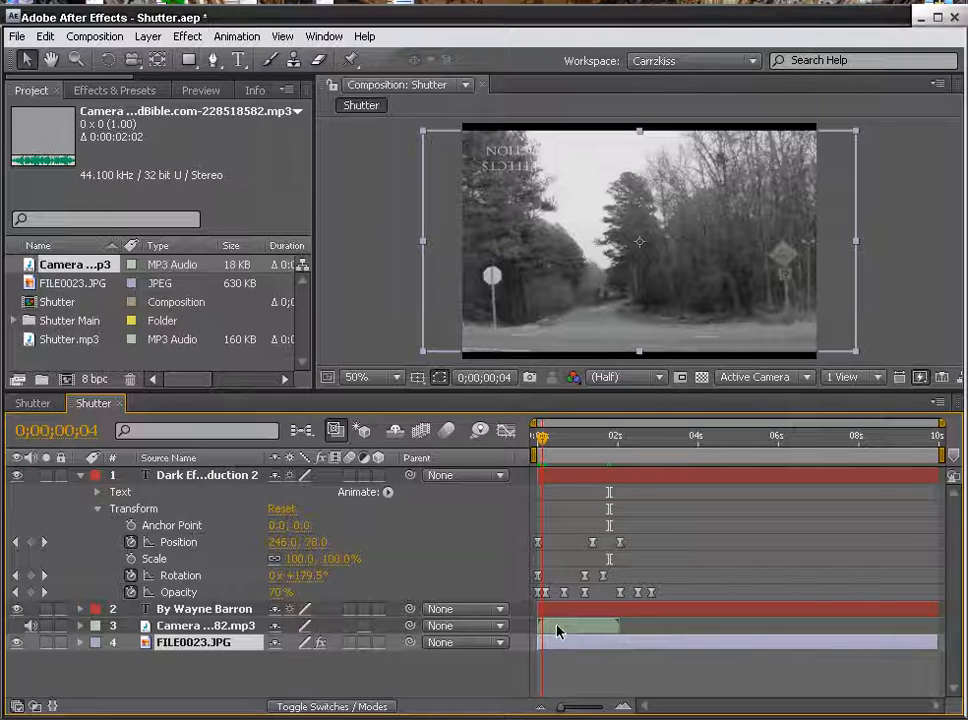
left_click_drag(560, 631, 563, 630)
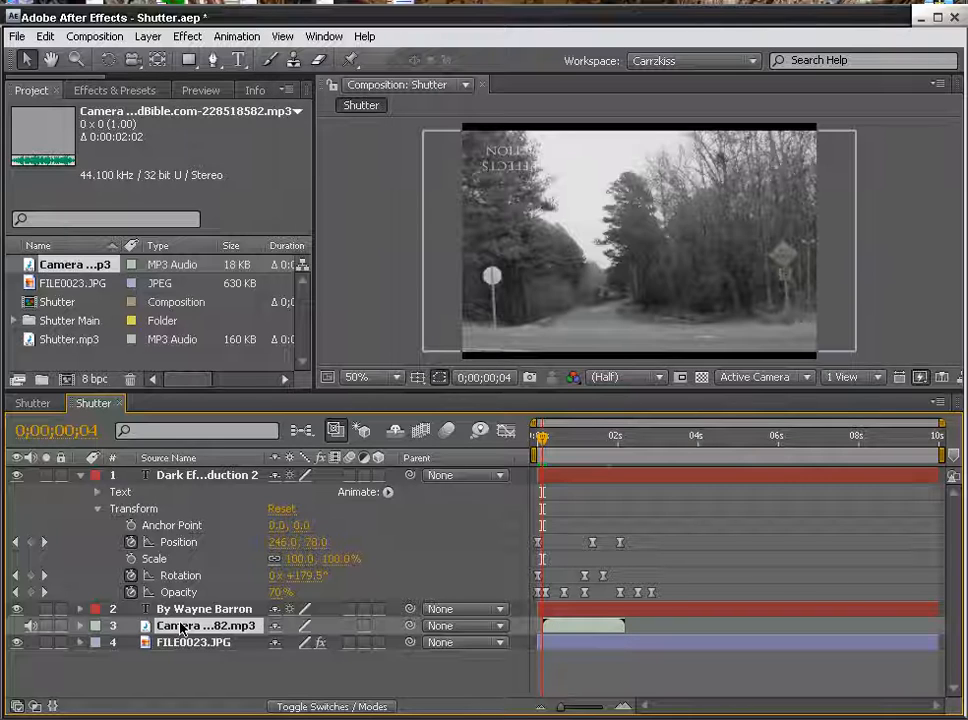
key("ctrl+d")
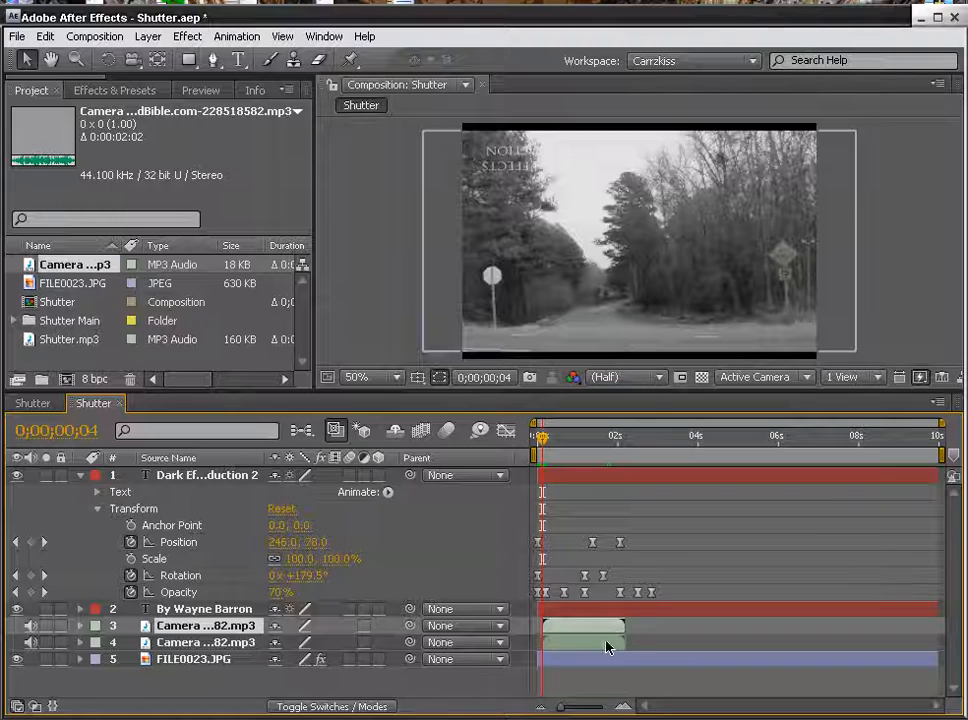
left_click_drag(586, 644, 752, 648)
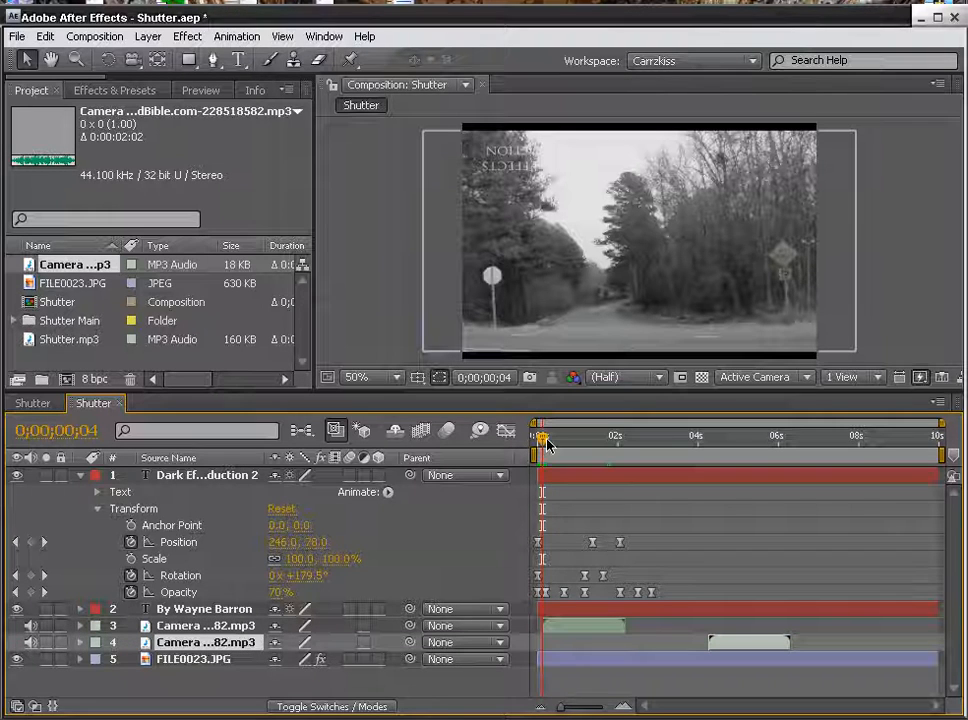
Step: Shift all the title layer's Position, Rotation and Opacity keyframes so that they start at 0;00;00;08
left_click_drag(546, 444, 549, 442)
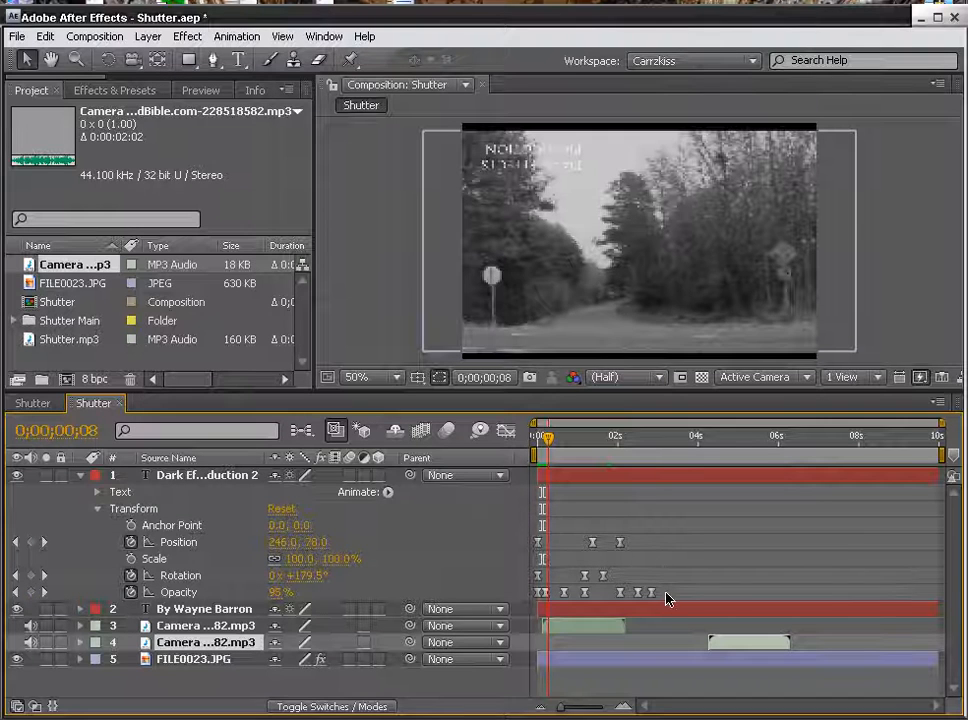
left_click_drag(666, 595, 549, 597)
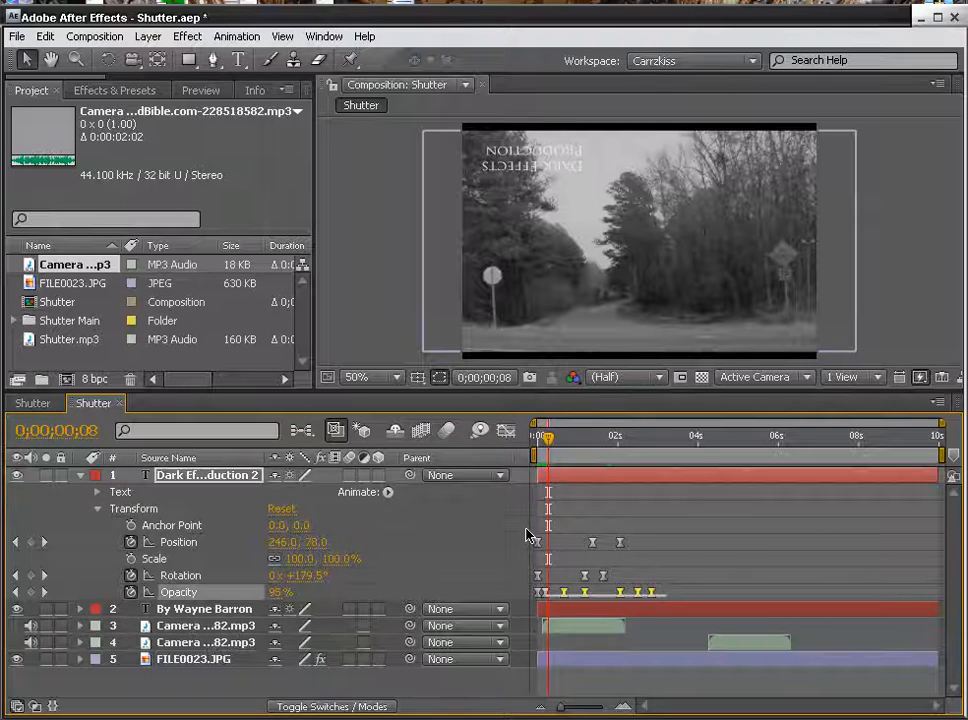
left_click_drag(527, 535, 631, 549)
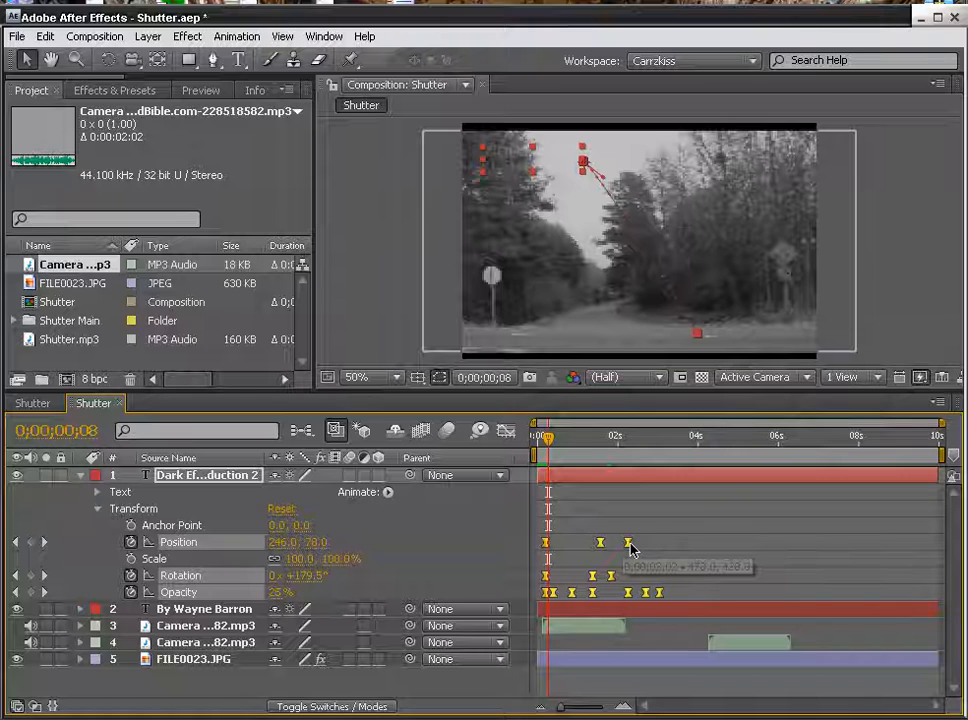
left_click_drag(630, 548, 633, 553)
left_click(553, 627)
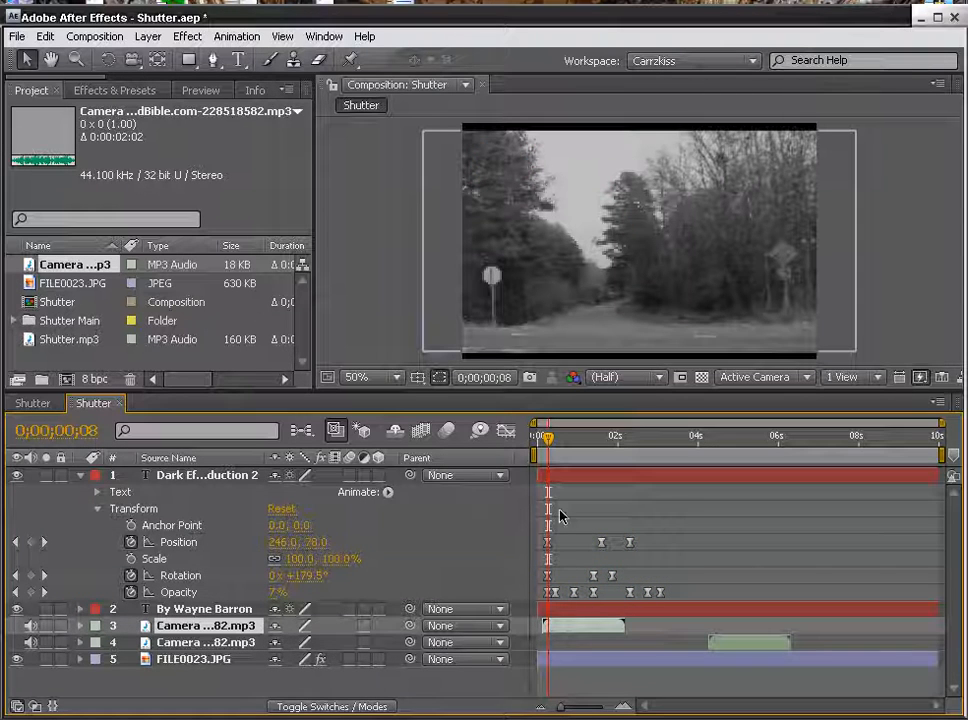
Step: Move the first camera click audio layer to start at 0;00;00;11, near the title's second Opacity keyframe
left_click(551, 440)
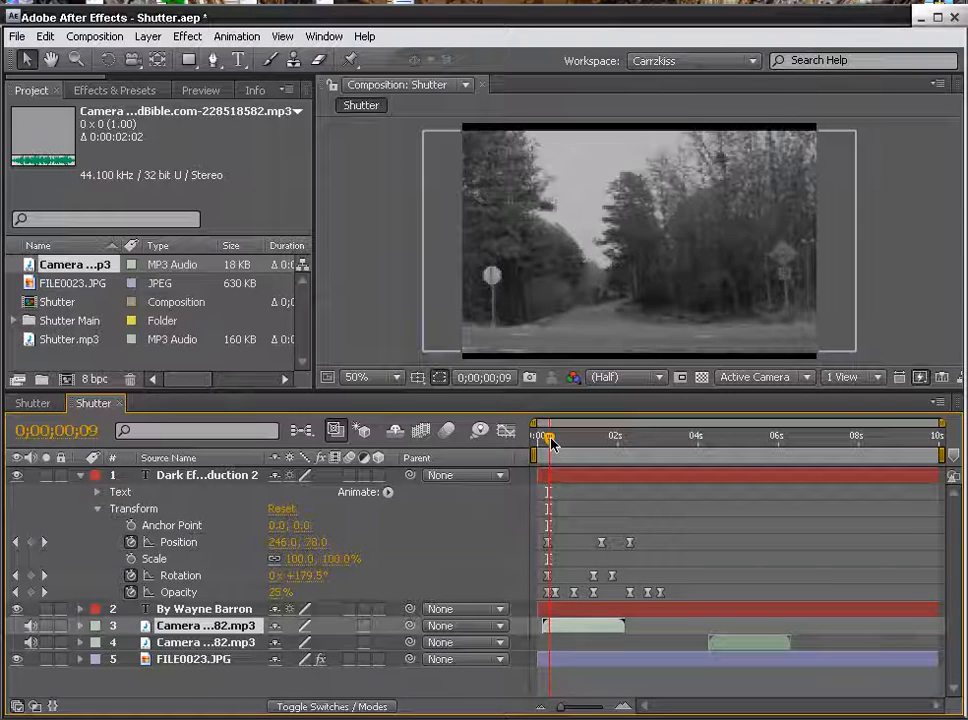
left_click_drag(551, 439, 555, 441)
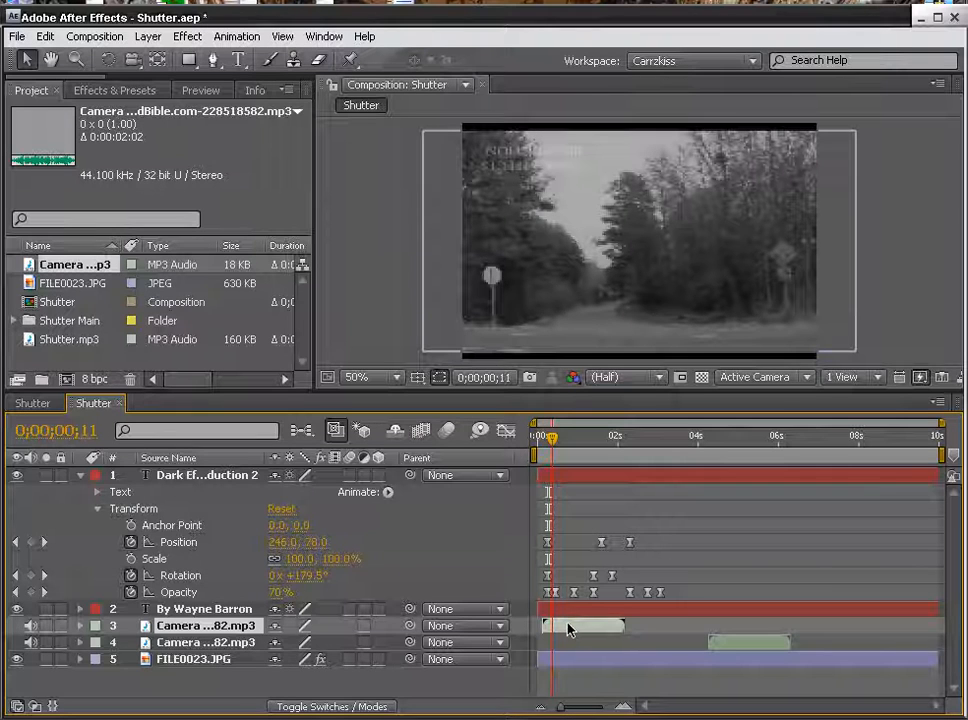
left_click_drag(568, 628, 575, 628)
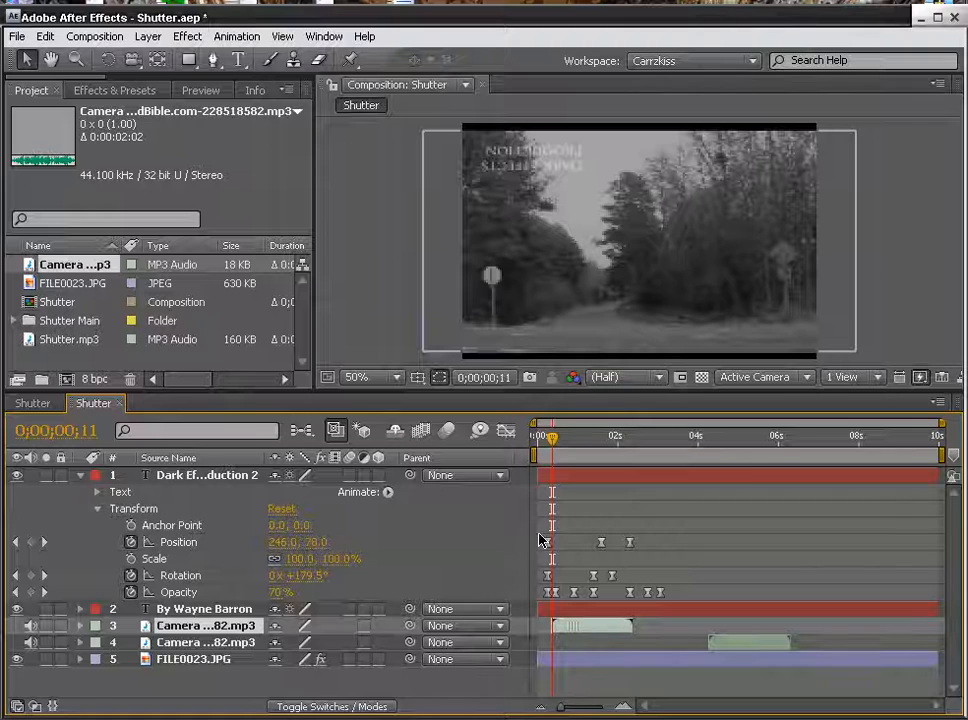
Step: Align the start of the second camera click with the author credit's second Opacity keyframe, and expand both text layers to compare their keyframes
left_click(80, 476)
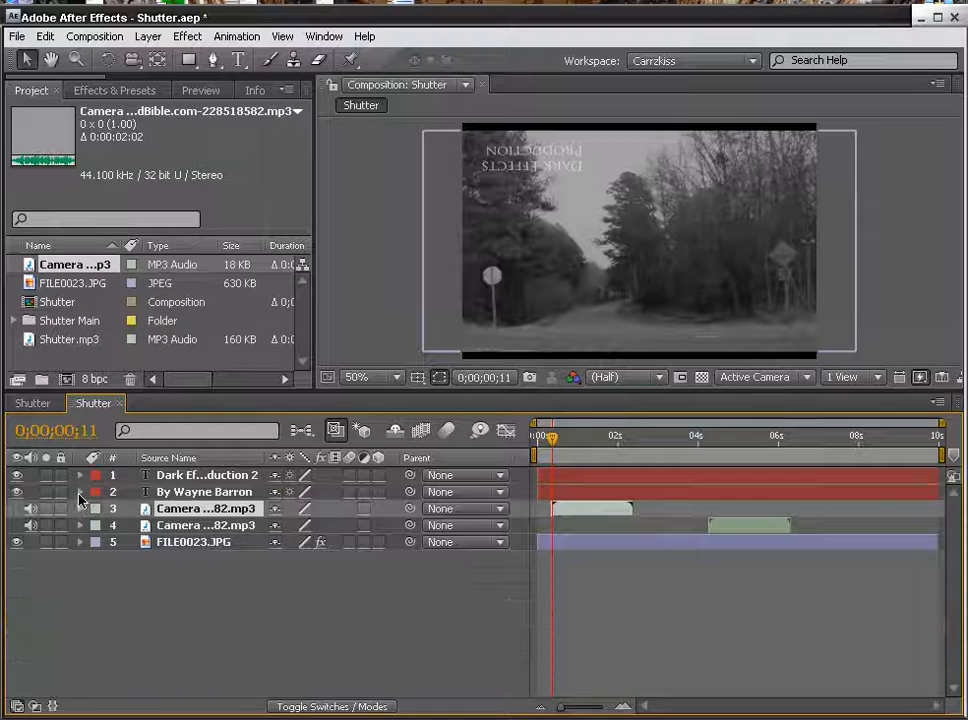
left_click(80, 492)
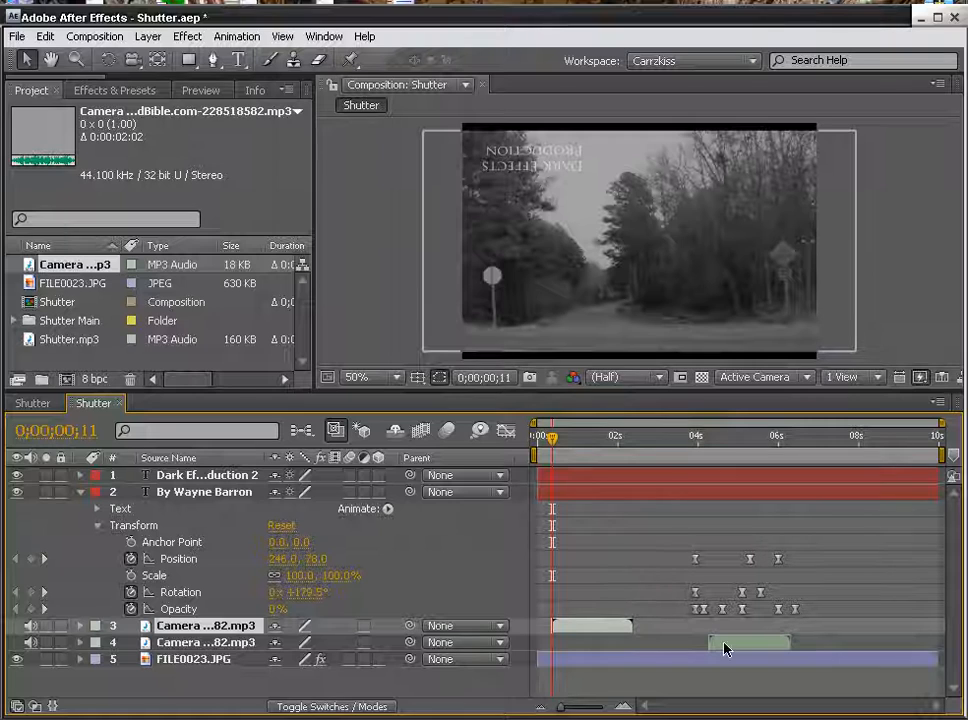
left_click_drag(724, 648, 714, 643)
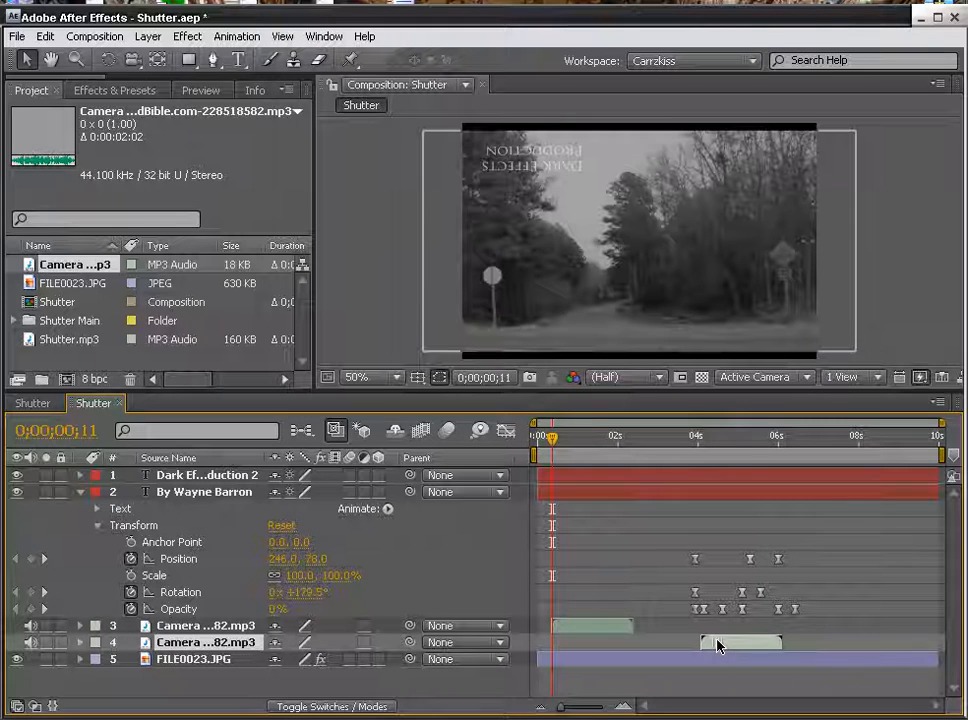
left_click_drag(716, 645, 719, 645)
left_click(80, 475)
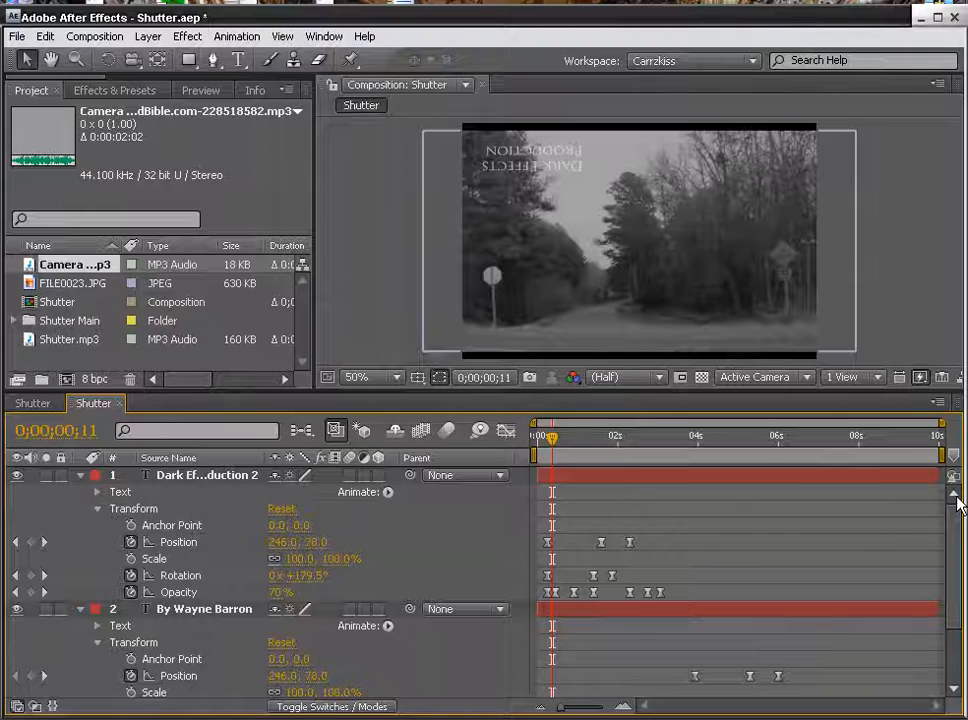
scroll(951, 575, "down", 3)
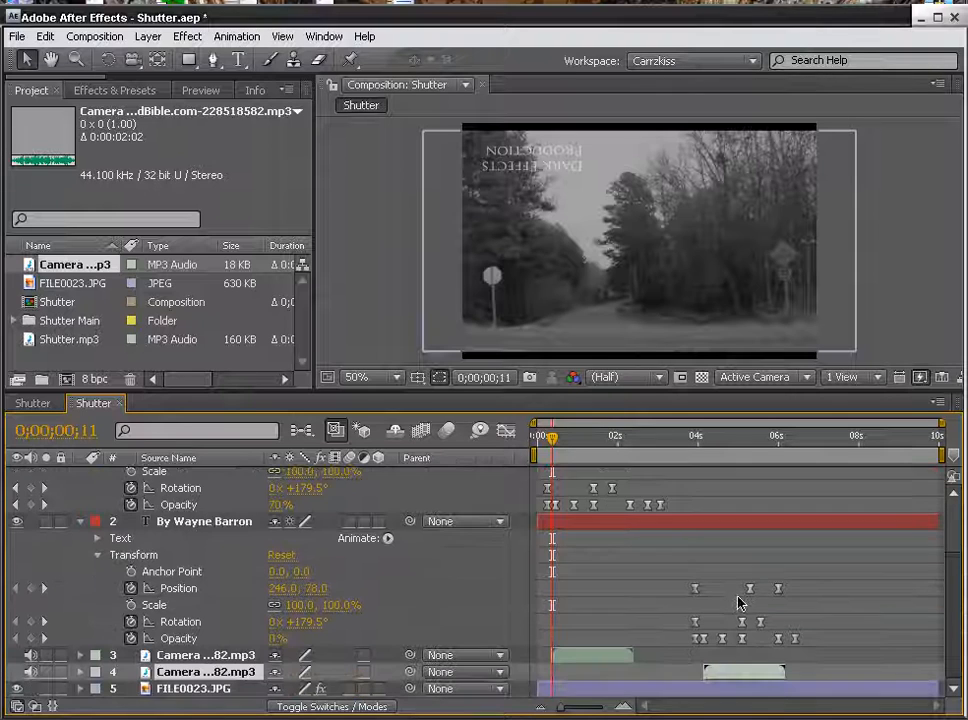
Step: Shift all the author credit's keyframes a few frames later and move the second camera click layer to start at about 0;00;04;10
left_click_drag(676, 569, 805, 658)
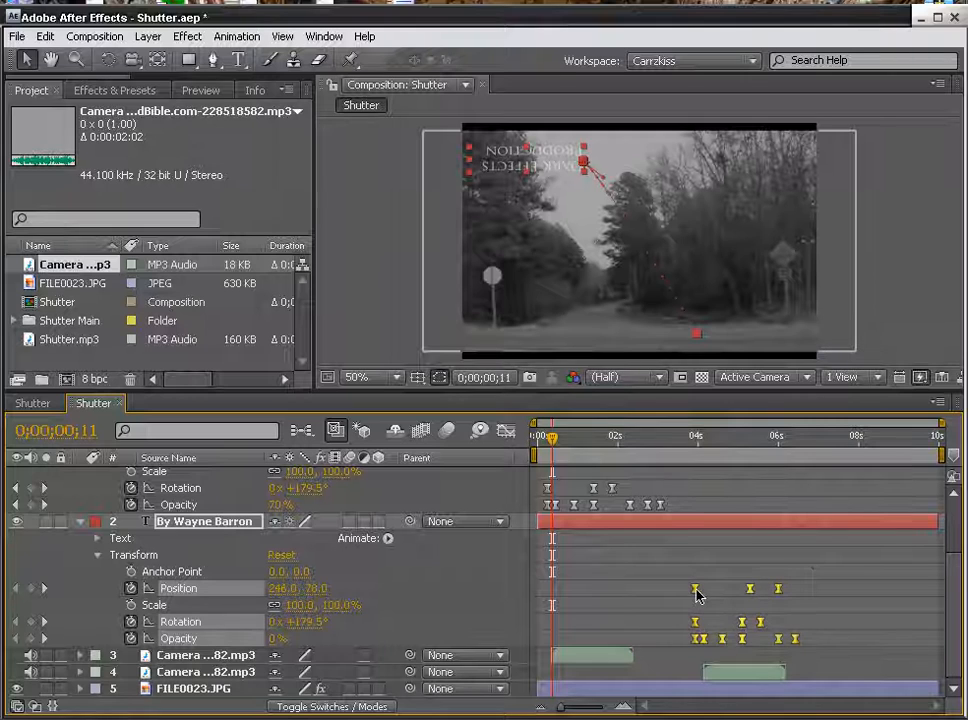
left_click_drag(697, 591, 704, 594)
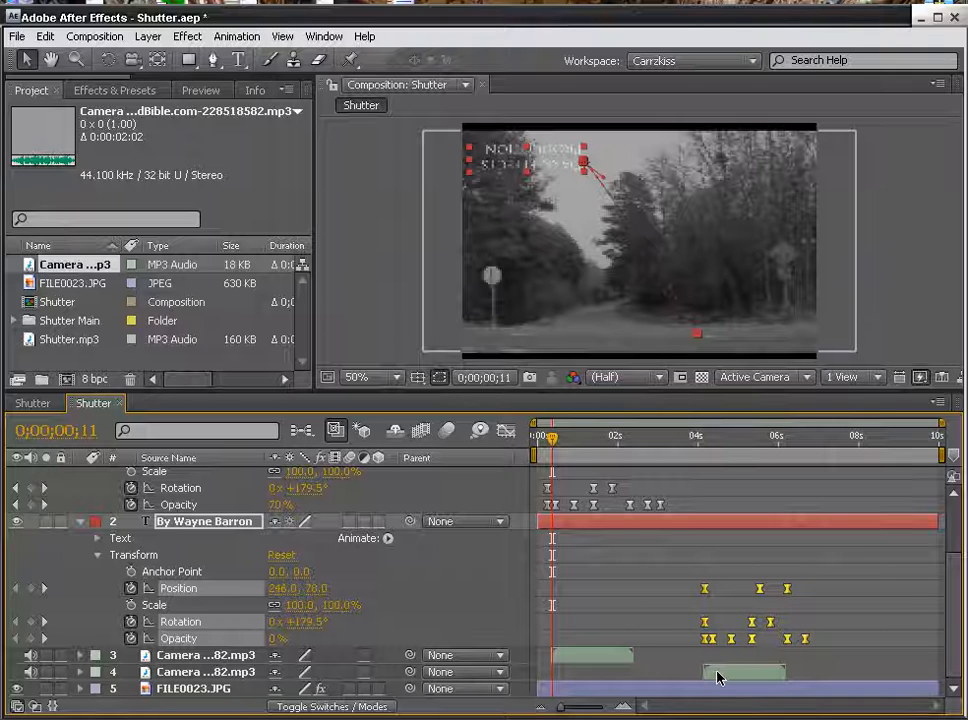
left_click_drag(720, 678, 724, 677)
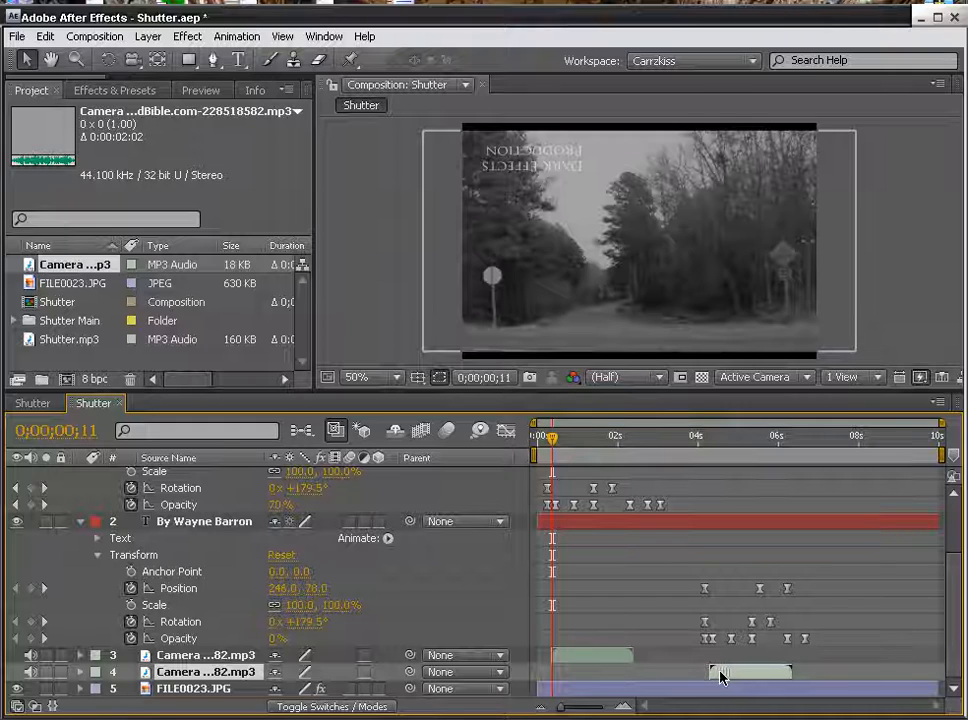
left_click(696, 438)
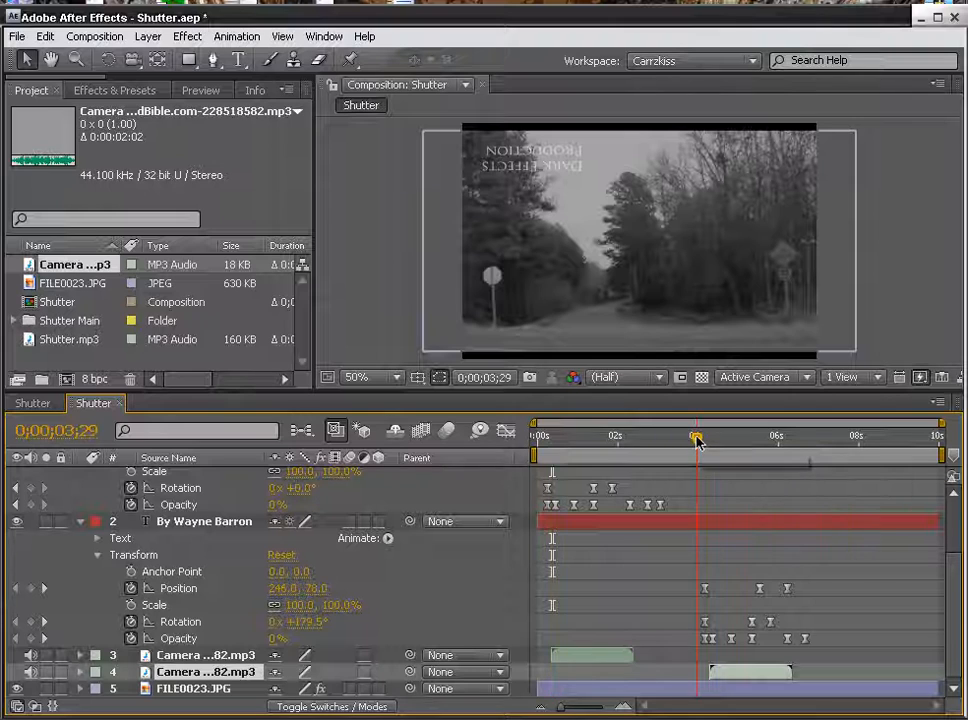
left_click_drag(697, 441, 713, 442)
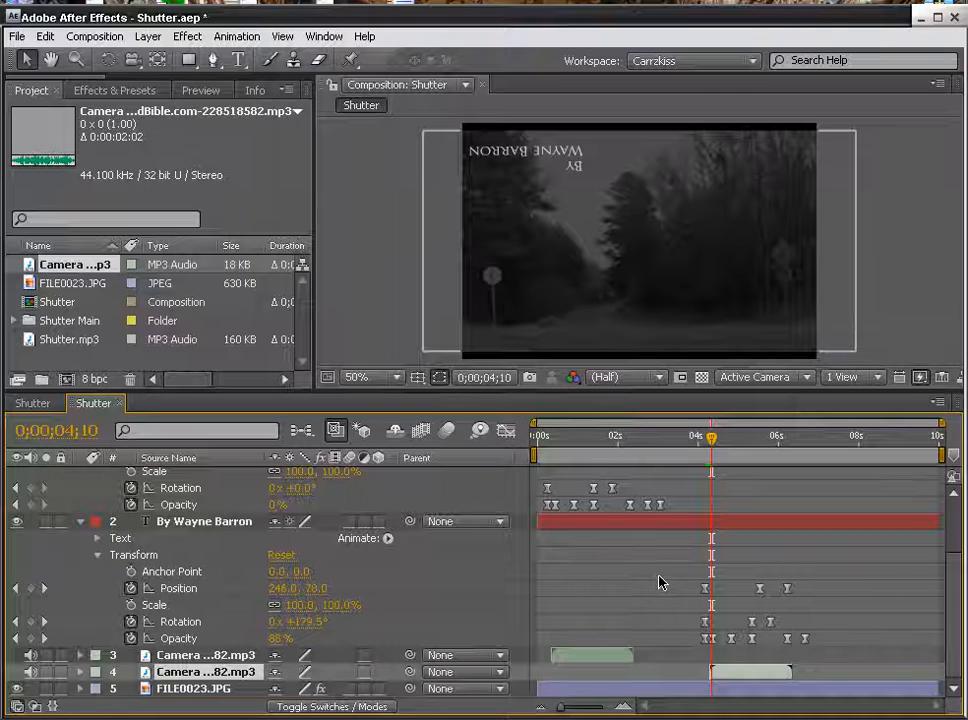
Step: Collapse both text layers and add Shutter.mp3 to the composition beneath the FILE0023.JPG layer
scroll(659, 582, "up", 1)
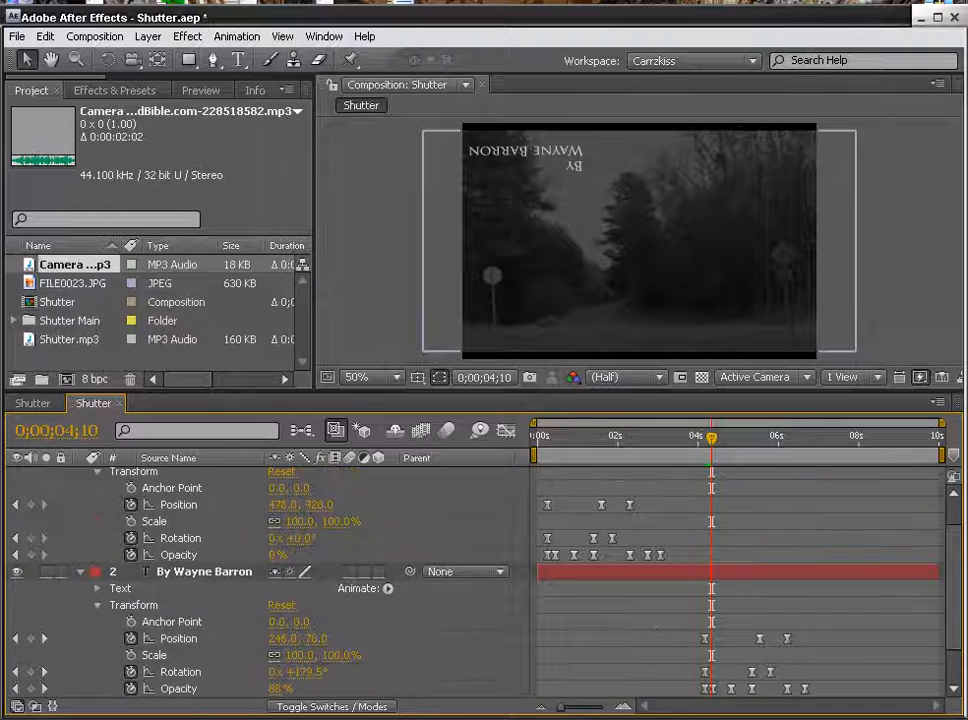
left_click(81, 572)
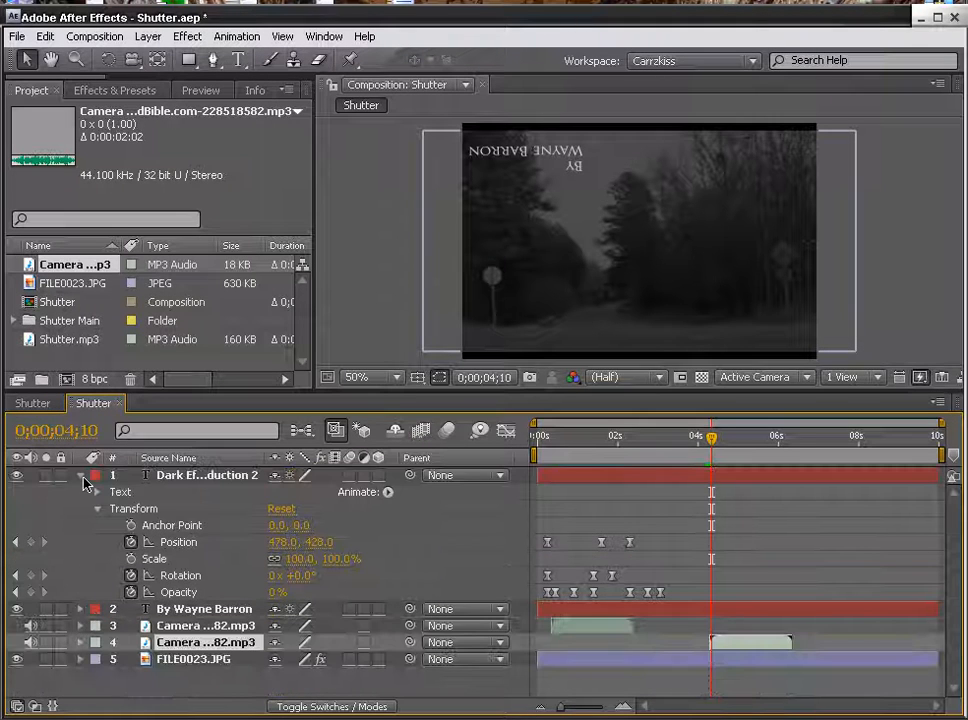
left_click(81, 476)
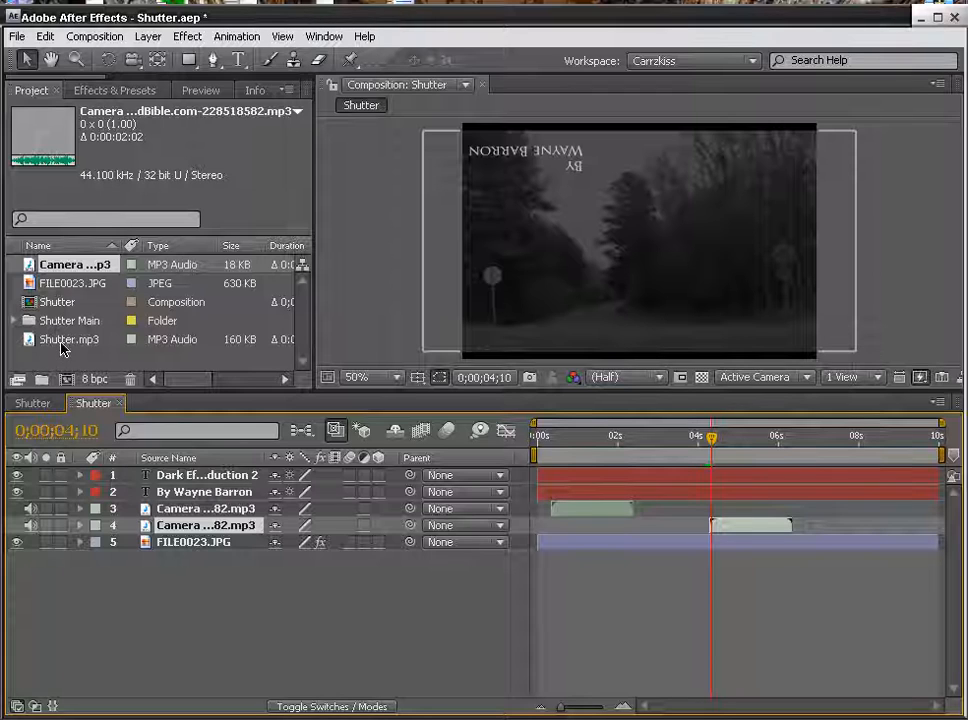
left_click(98, 342)
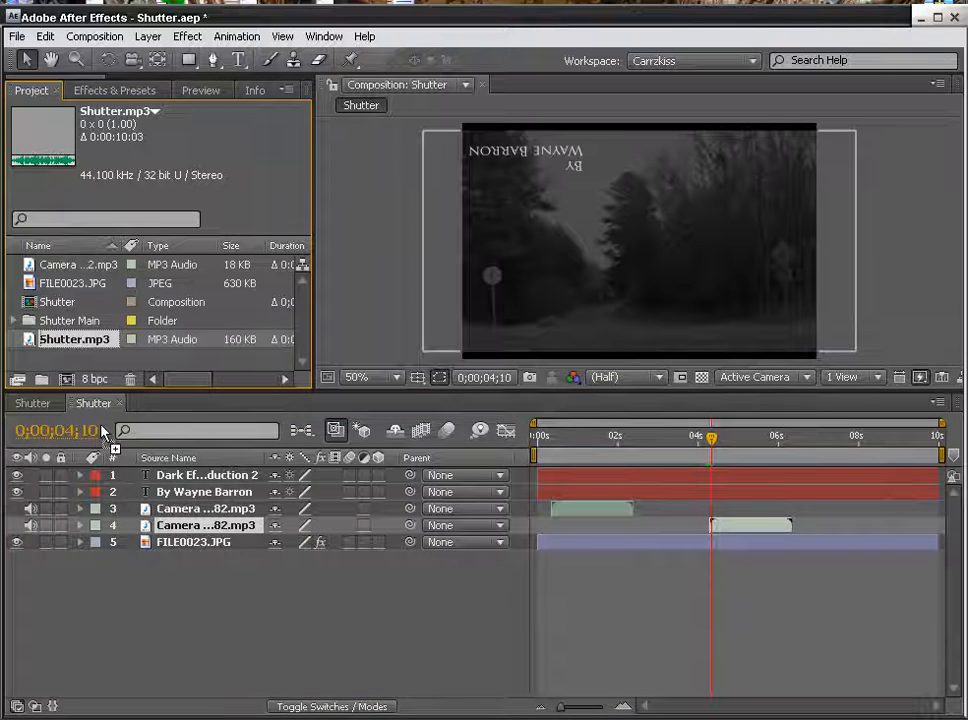
key("ctrl+slash")
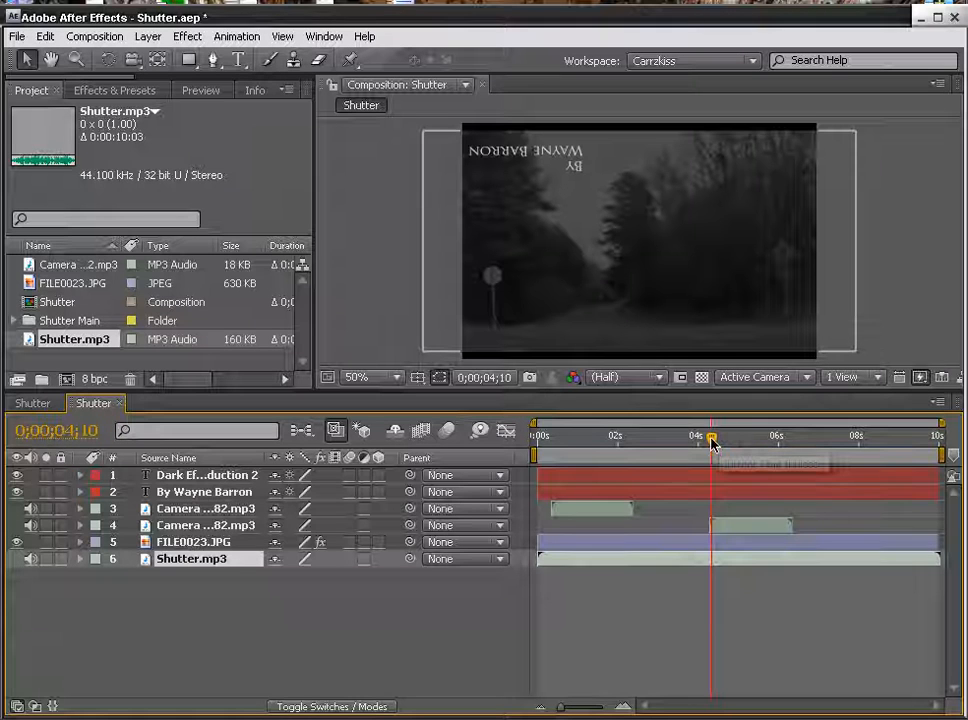
Step: Set the current time to 0;00;06;00 and create a text layer reading "Shutter" near the middle of the frame
left_click_drag(711, 439, 757, 442)
left_click_drag(764, 441, 804, 440)
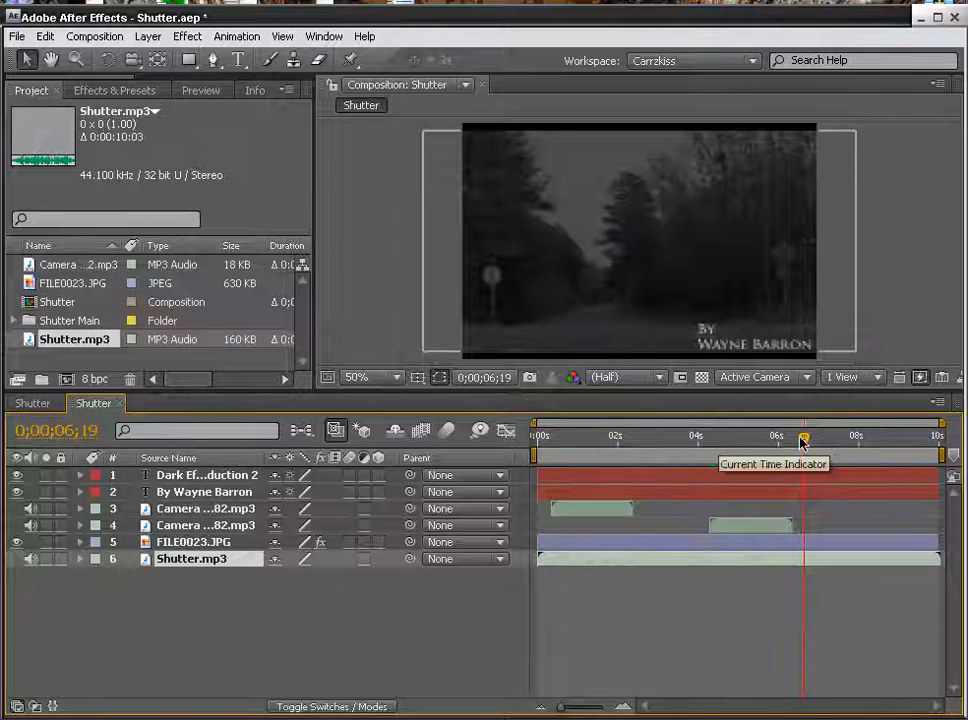
left_click(789, 441)
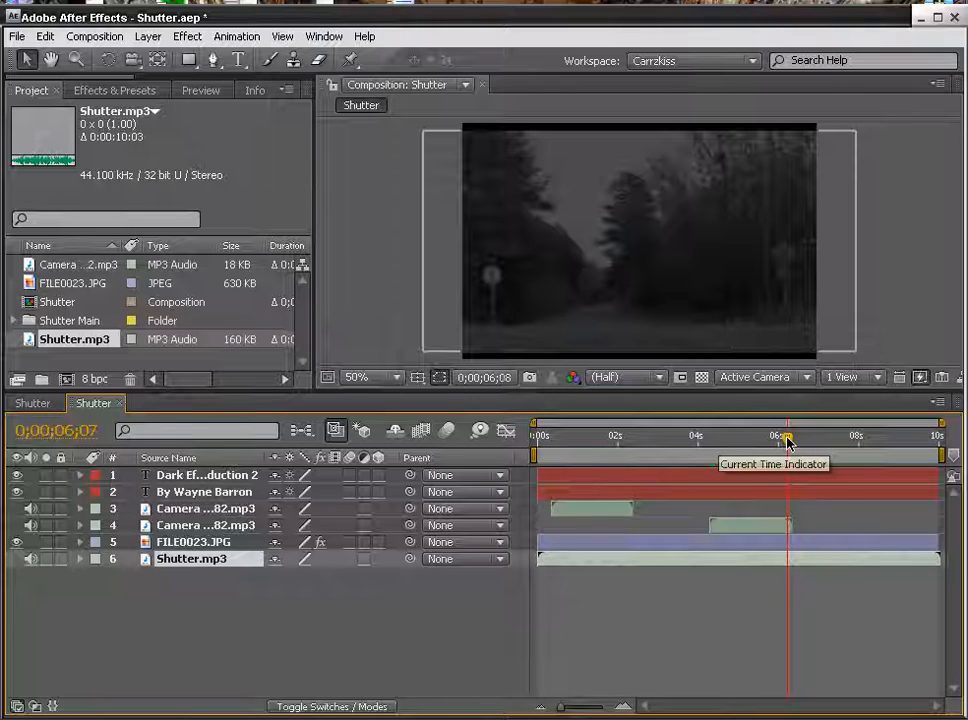
left_click_drag(787, 441, 778, 441)
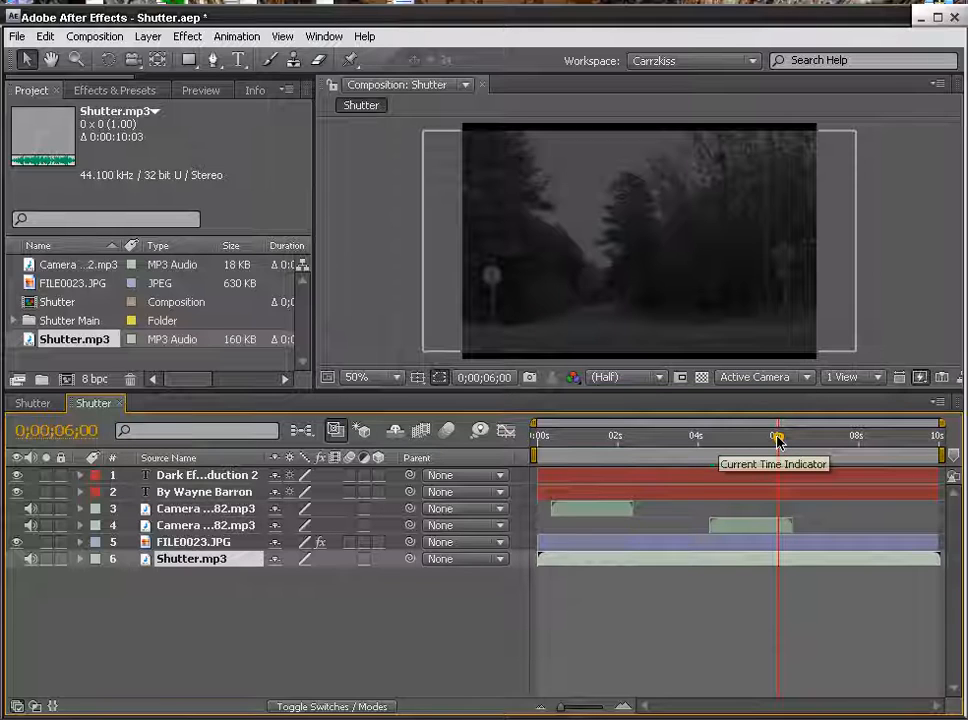
left_click(237, 61)
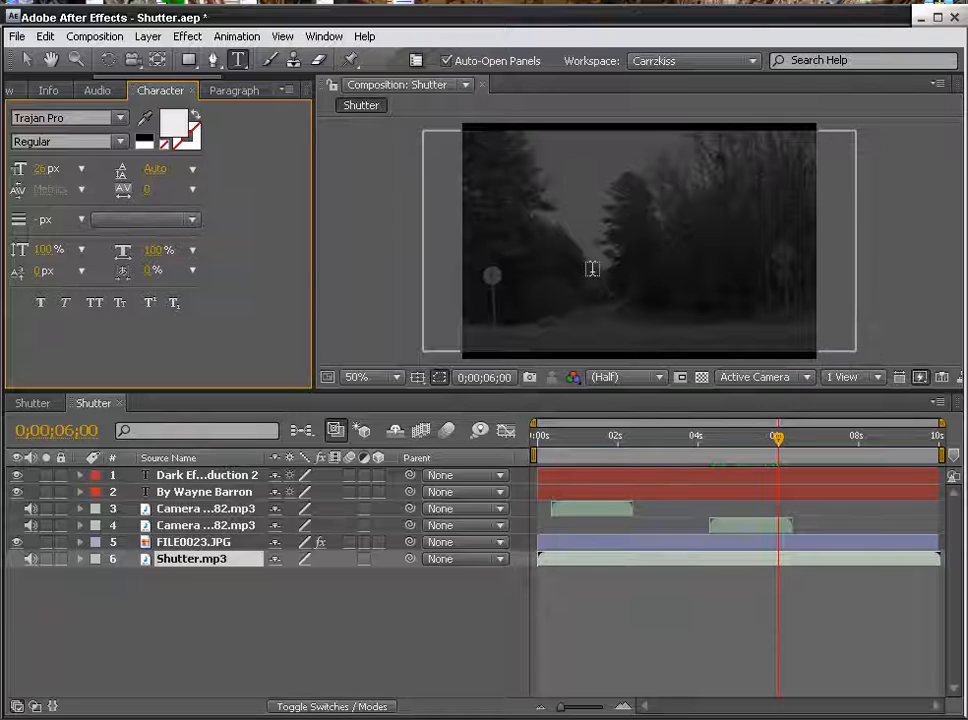
left_click(575, 254)
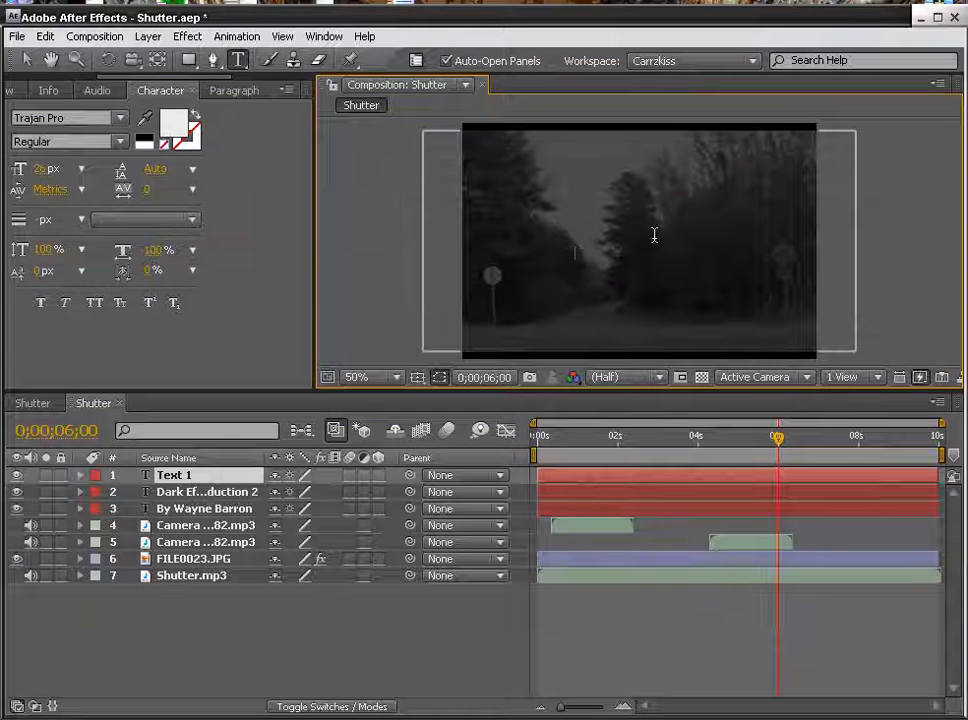
type("Shutter")
left_click_drag(641, 252, 574, 252)
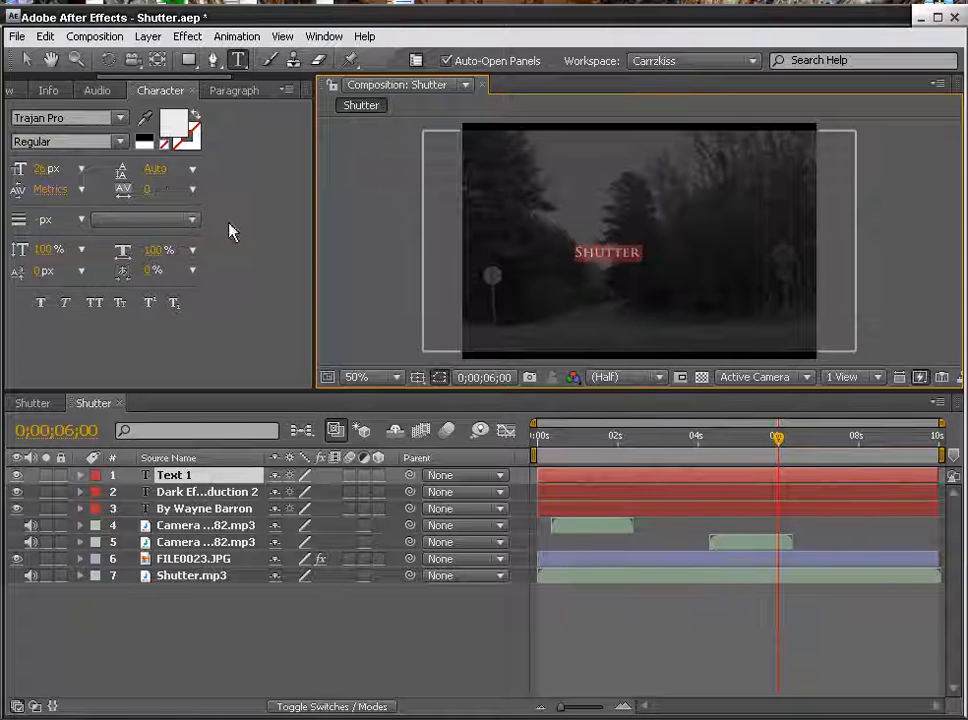
left_click(118, 118)
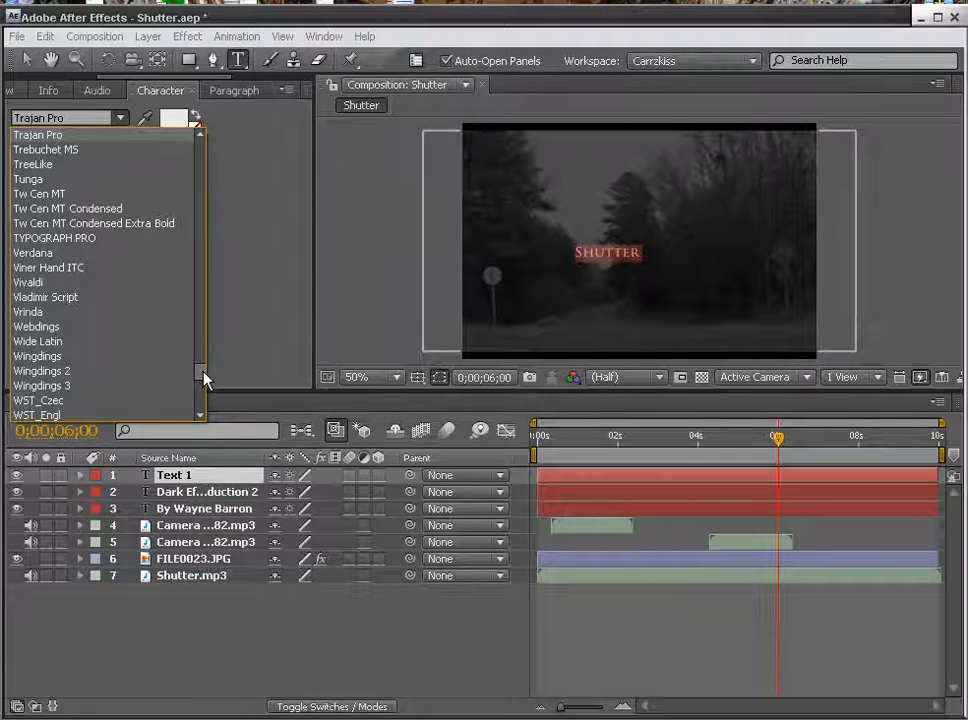
left_click_drag(204, 378, 204, 305)
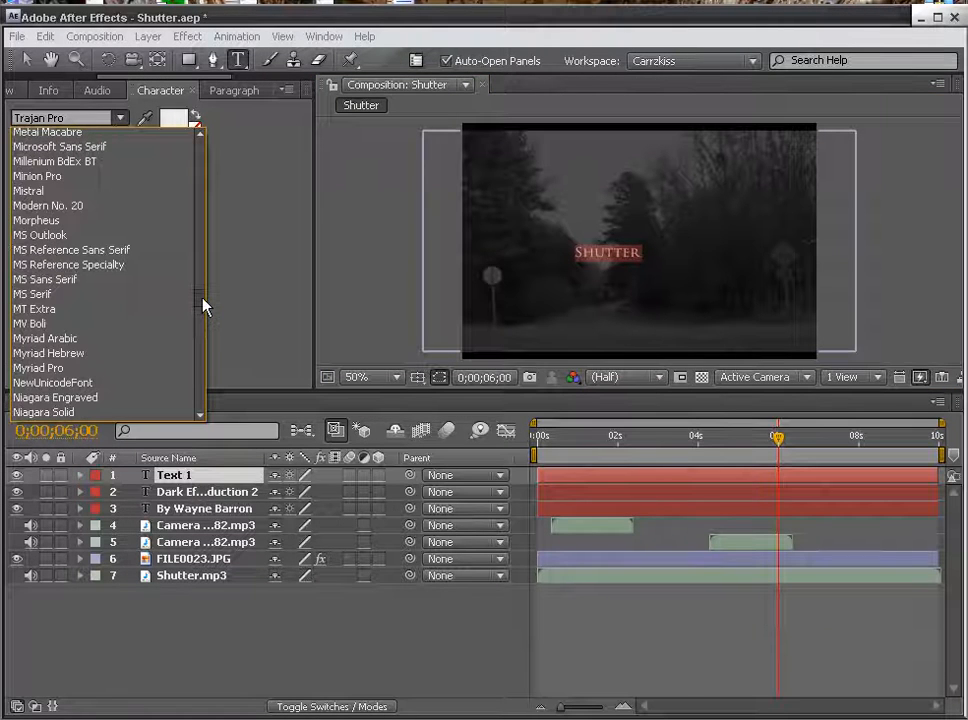
scroll(203, 307, "down", 3)
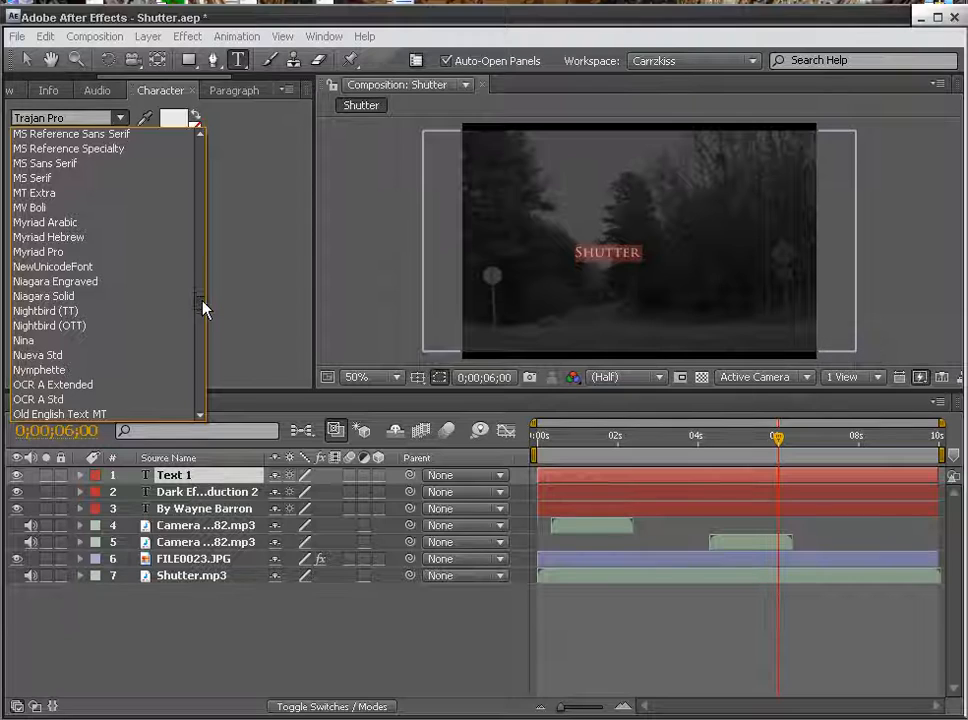
left_click_drag(203, 309, 201, 215)
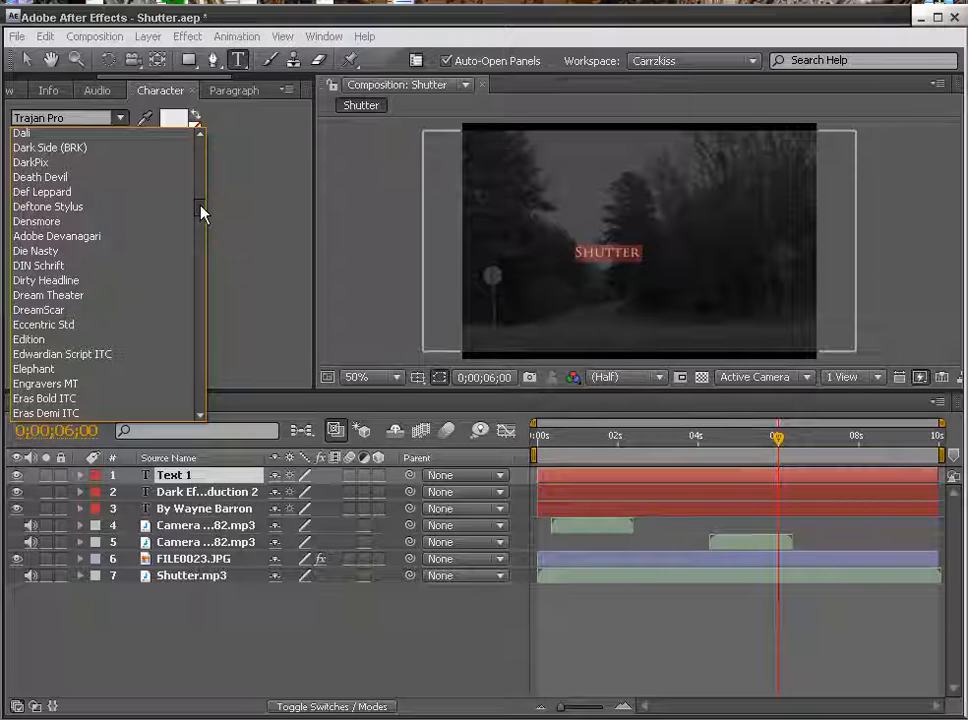
scroll(201, 213, "up", 1)
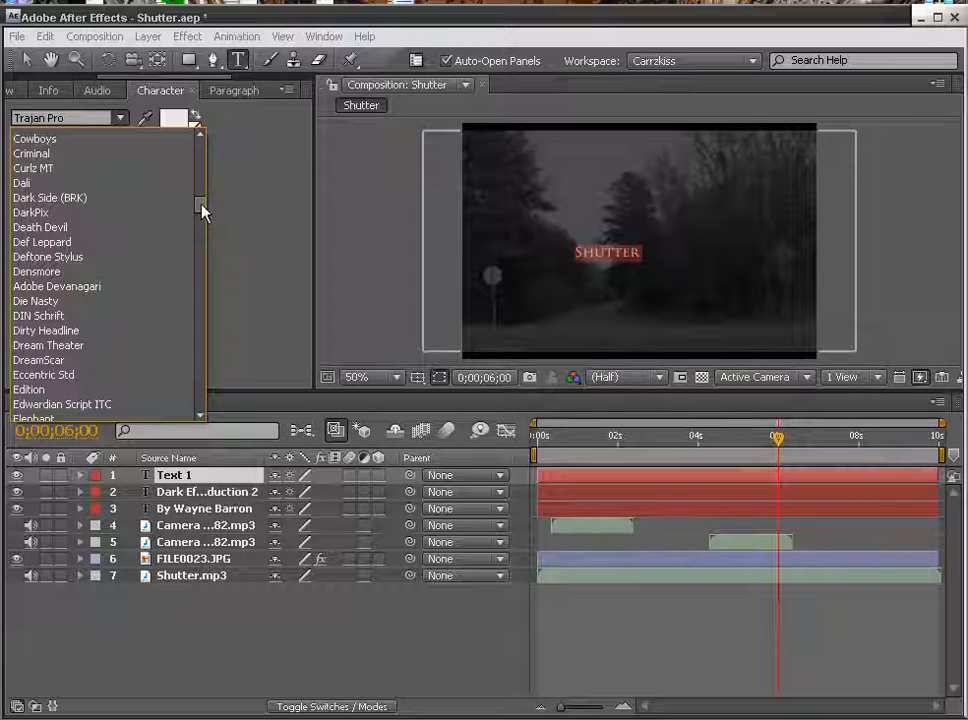
left_click(259, 210)
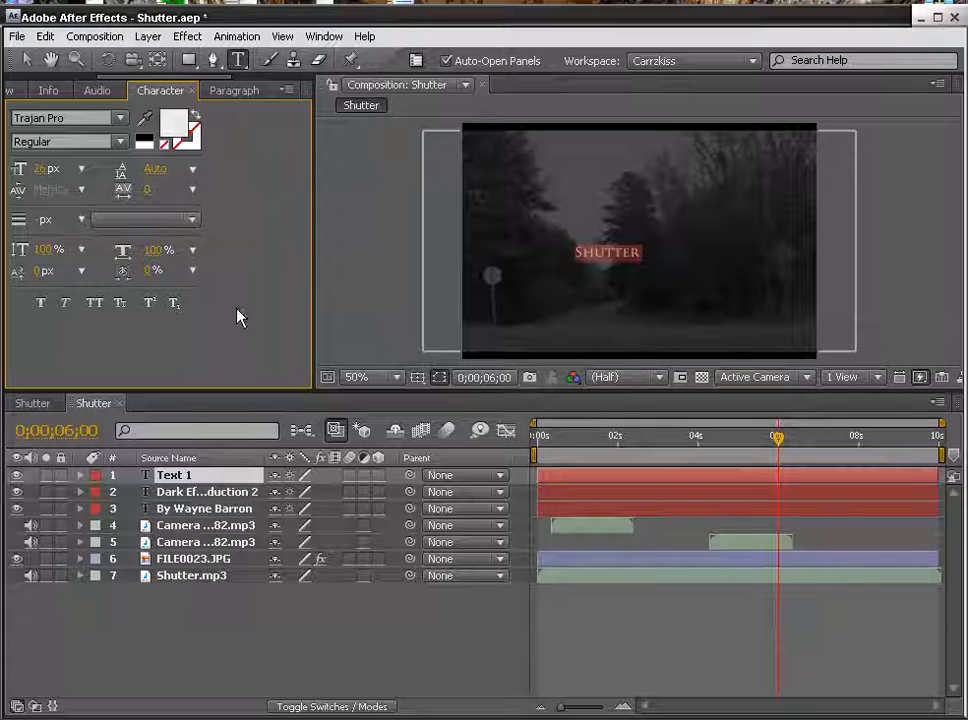
Step: Check the title's font in the original Shutter composition and set the new Shutter text's font to Dark Side (BRK)
left_click(38, 402)
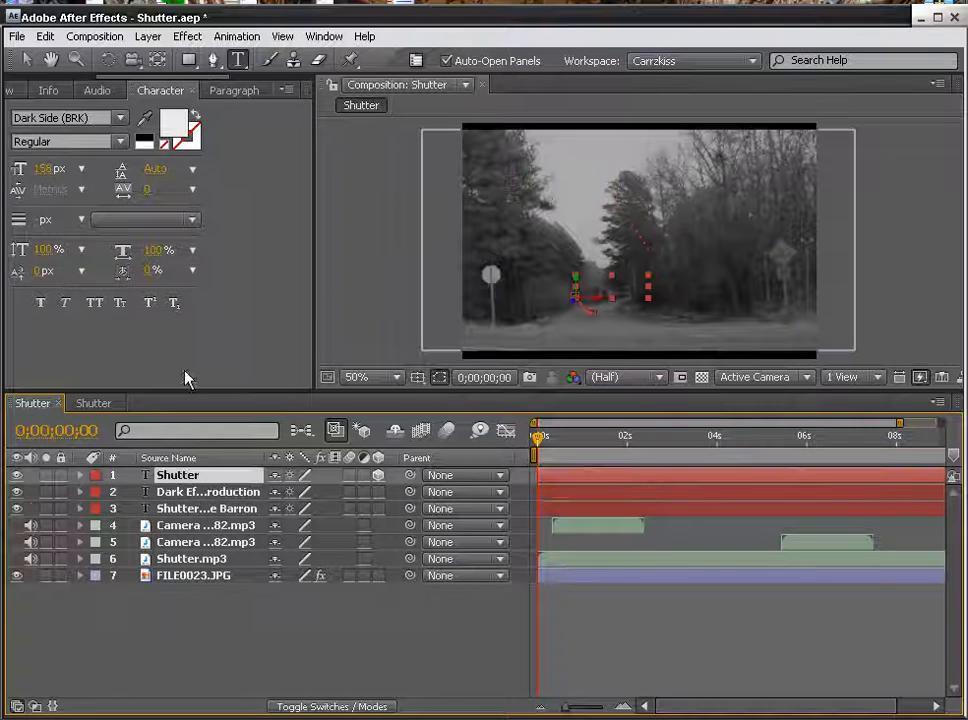
left_click(91, 405)
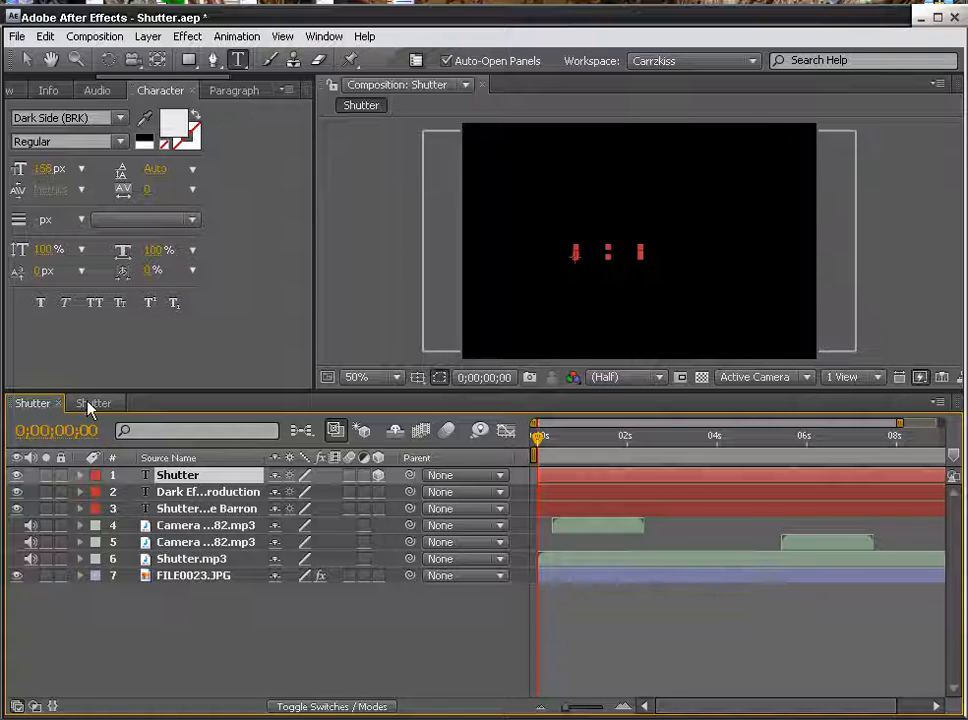
left_click(121, 118)
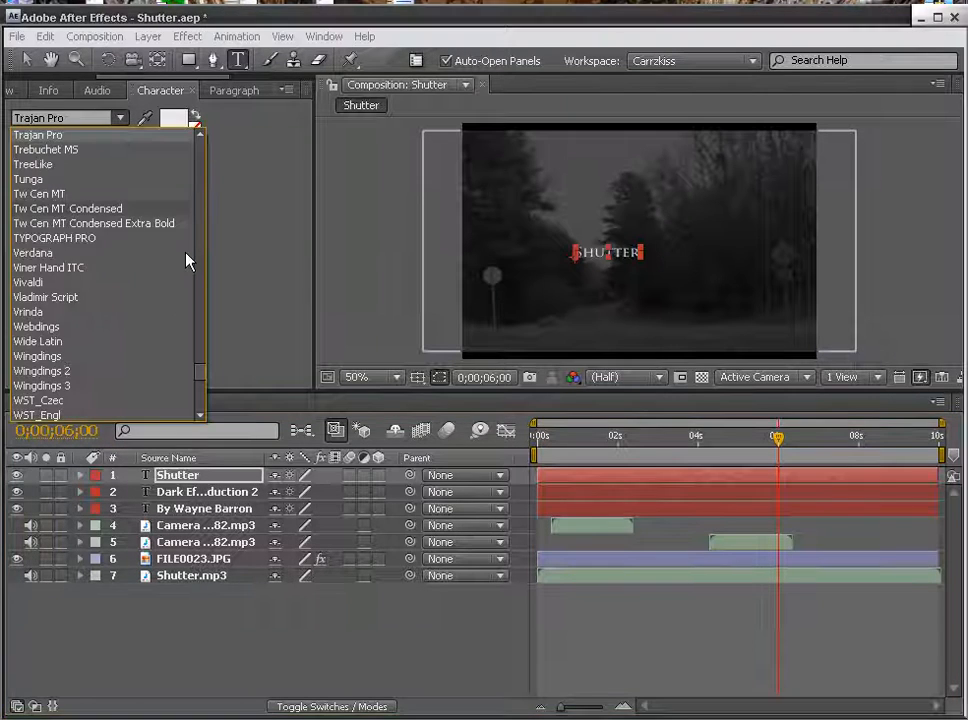
left_click_drag(204, 382, 201, 215)
left_click(72, 204)
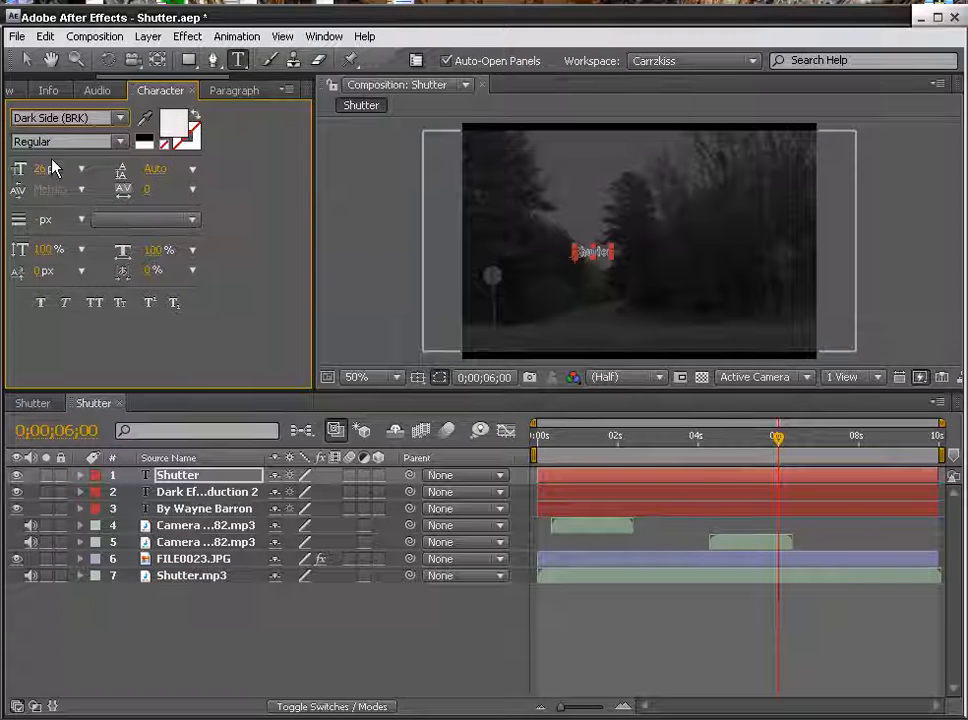
Step: Set the Shutter text's font size to 158 px to match the original composition and move the text to the centre of the frame
left_click(32, 404)
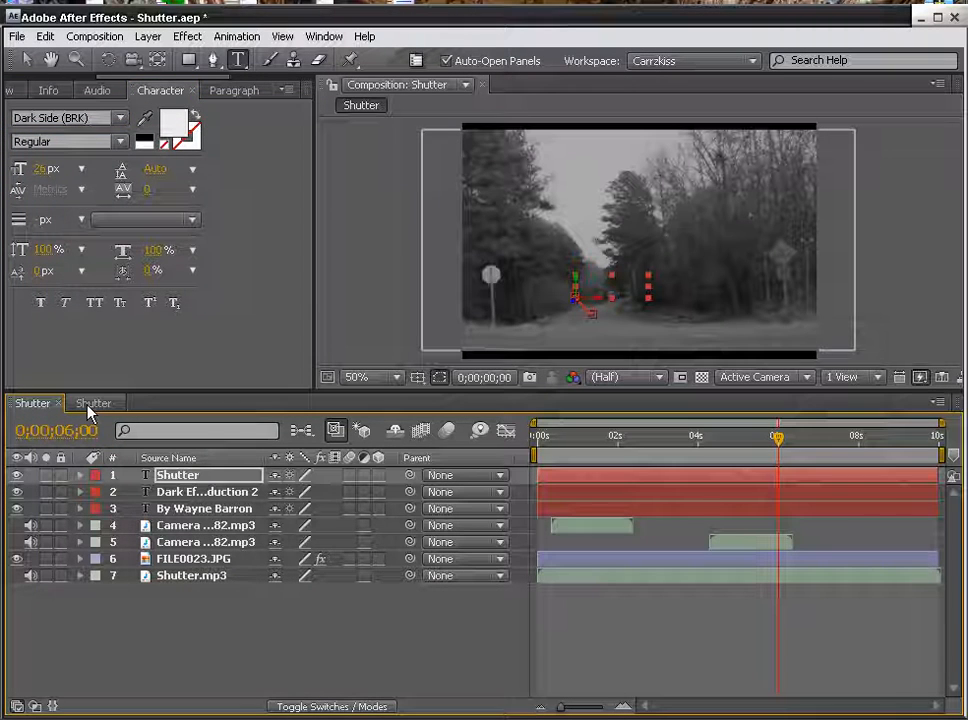
left_click(91, 405)
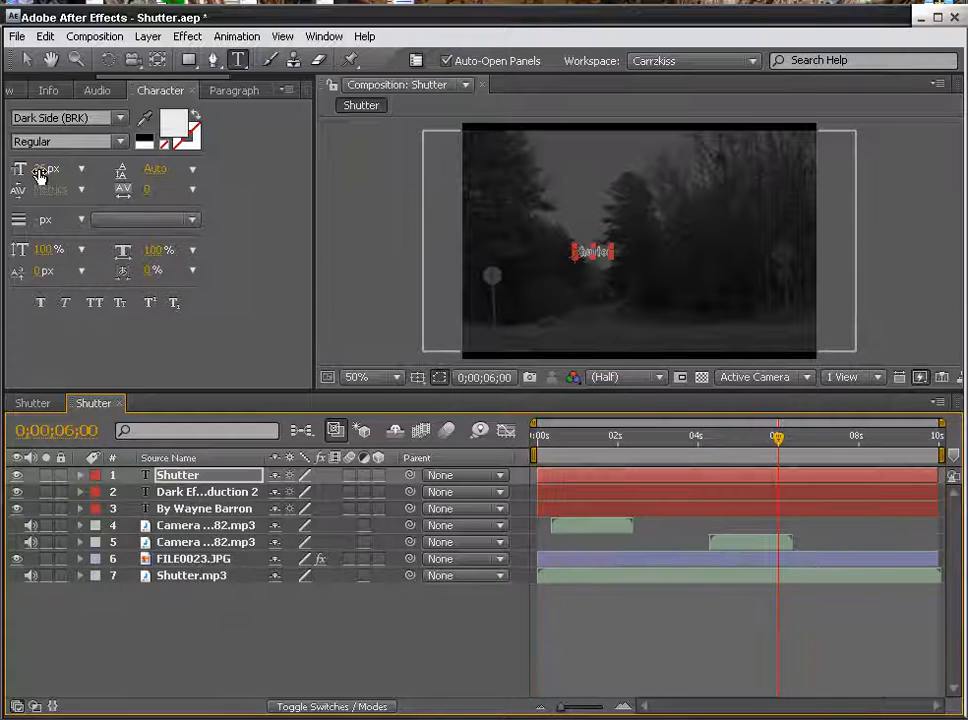
left_click(42, 170)
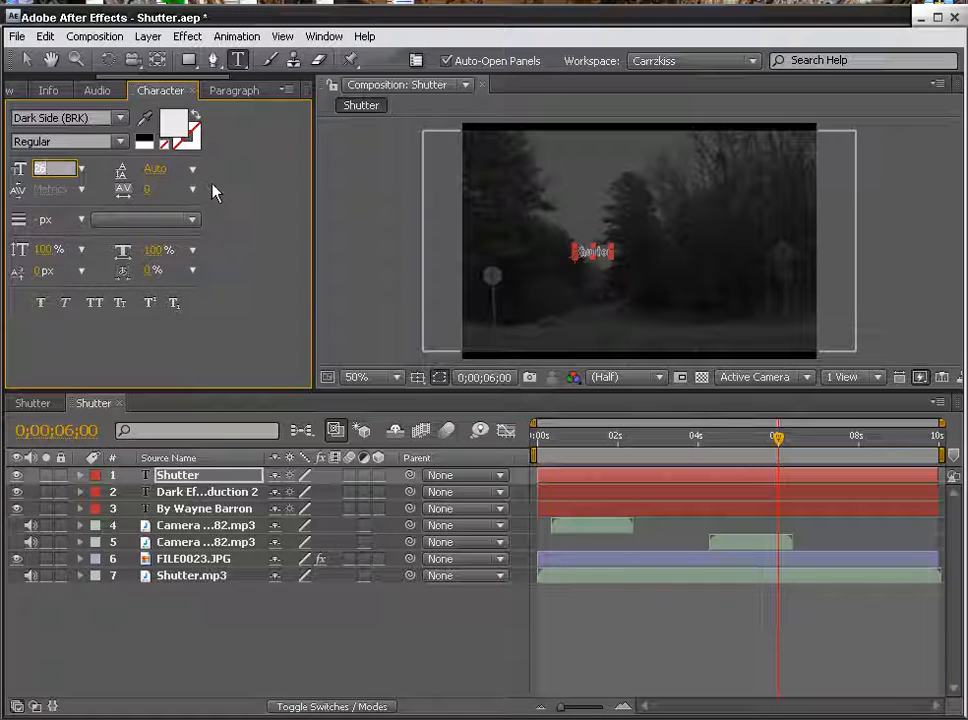
type("15")
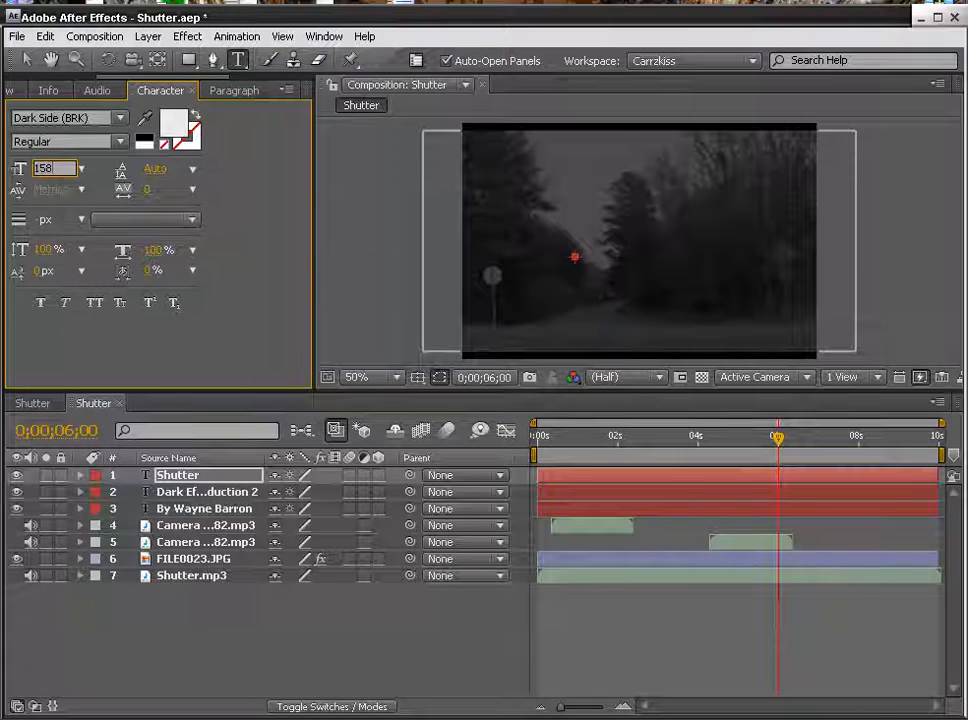
type("8")
key("Return")
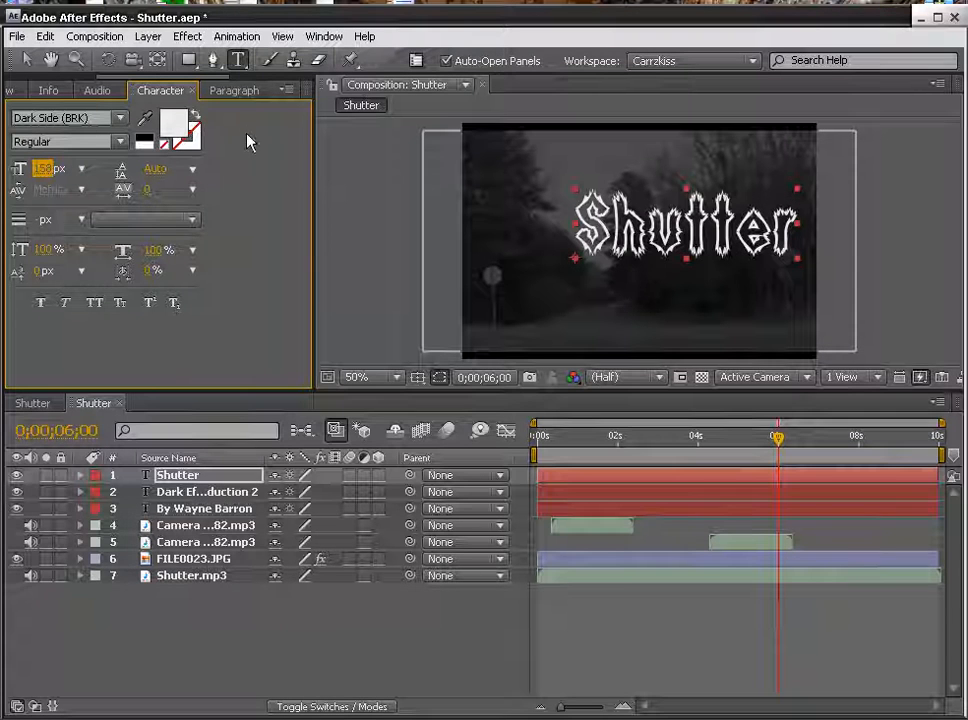
left_click(26, 59)
left_click_drag(703, 243, 671, 253)
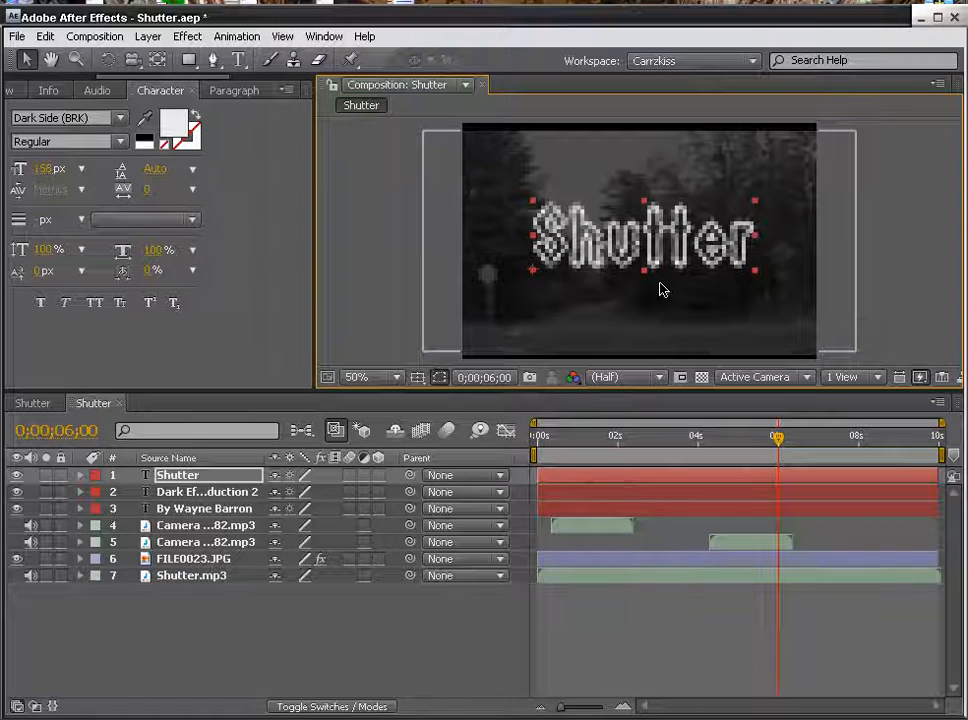
left_click(50, 168)
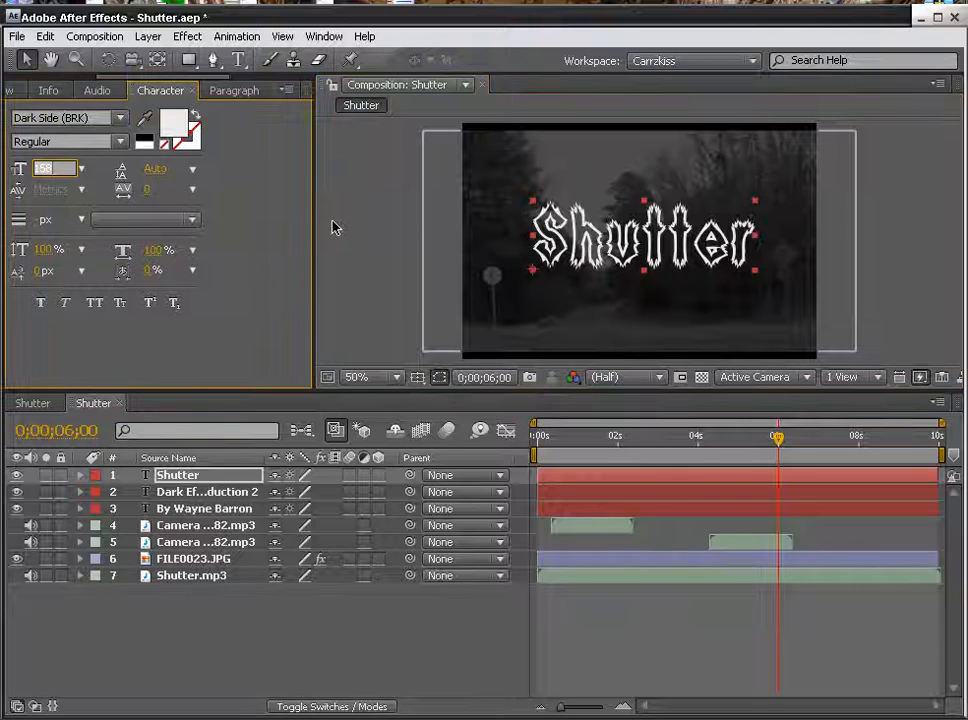
key("Return")
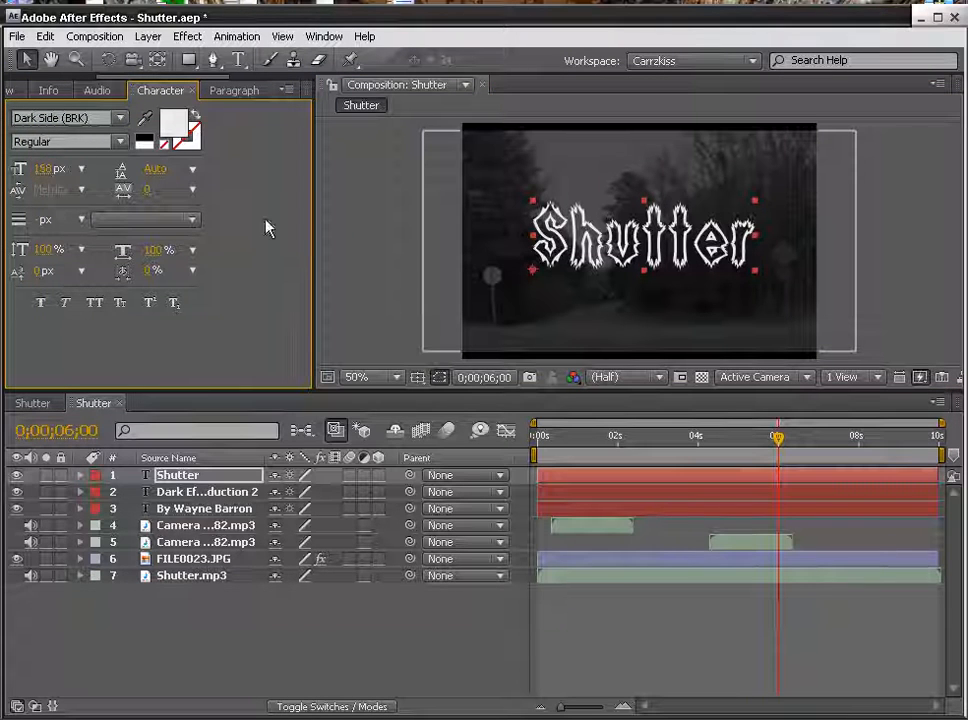
left_click(55, 170)
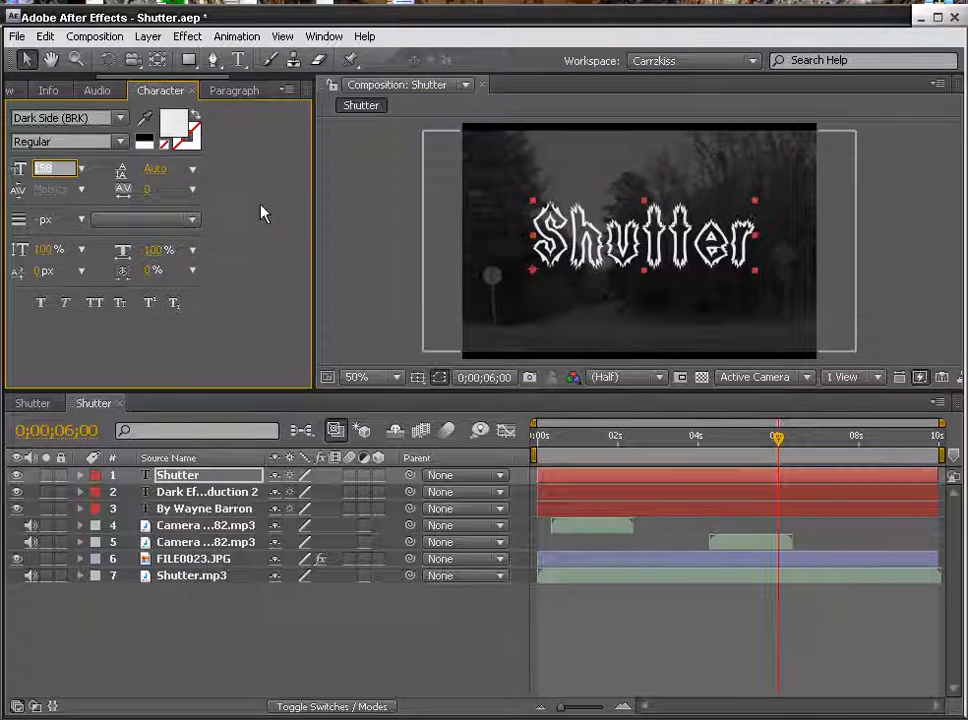
left_click(261, 657)
Step: Make the Shutter text layer a 3D layer and reveal its Transform properties
left_click(378, 475)
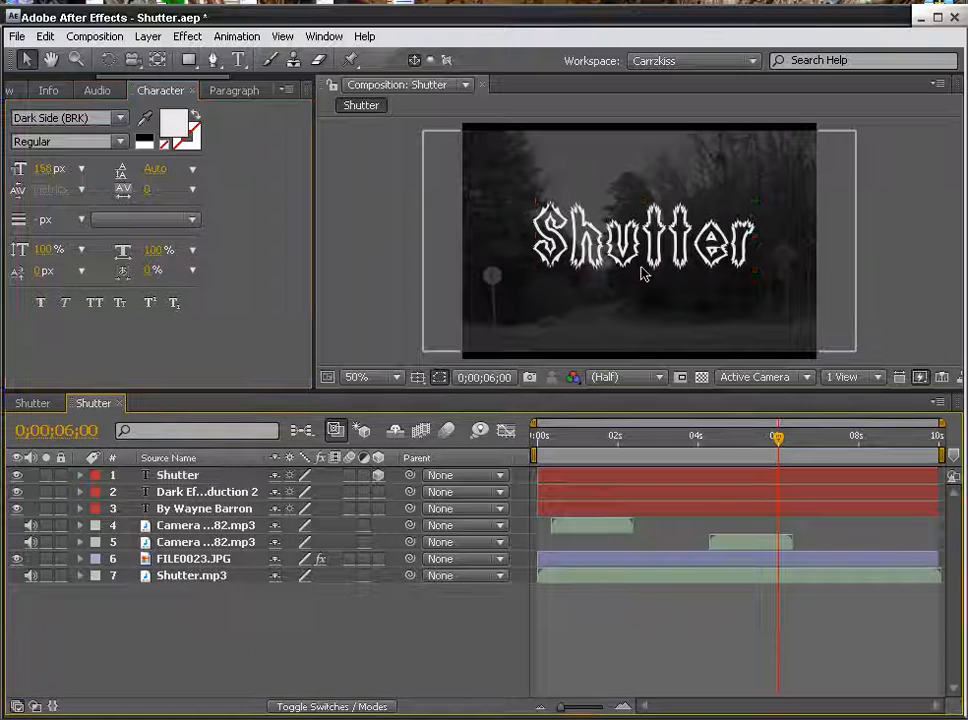
left_click(80, 475)
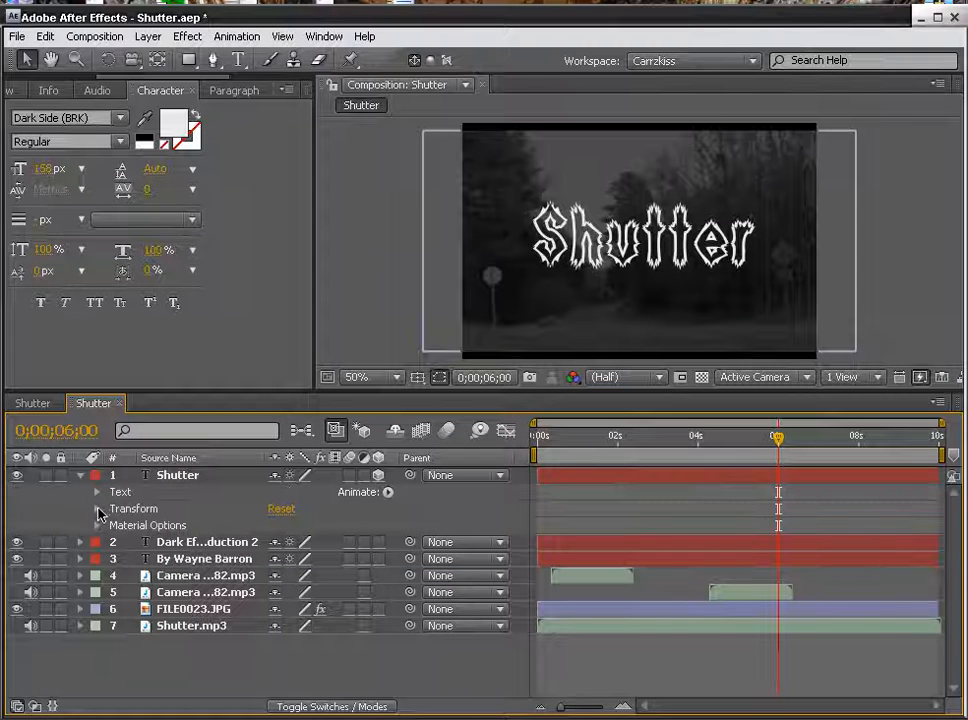
left_click(97, 510)
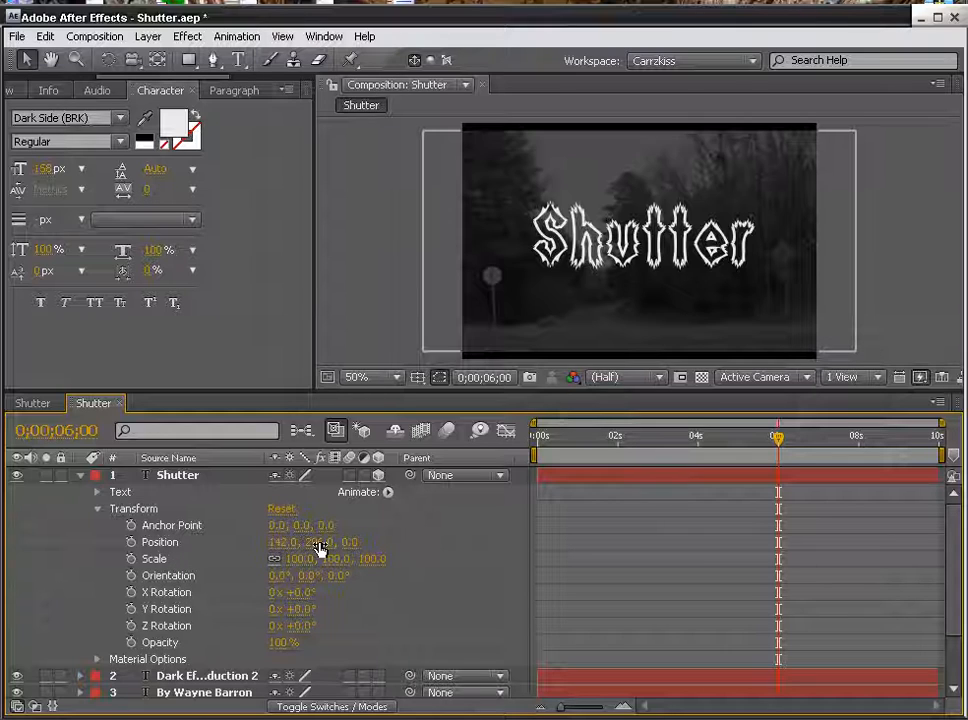
Step: Push the Shutter text back to a Z position of about 3051 and lower it onto the road, at about X -20.9, Y 615.4
left_click_drag(350, 548, 313, 585)
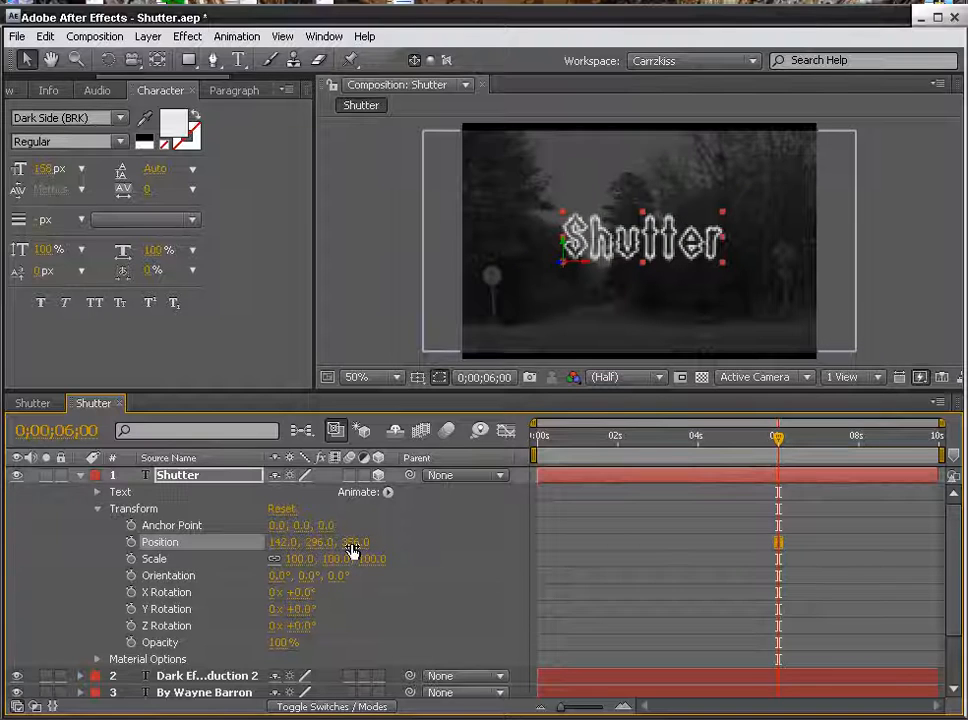
left_click_drag(352, 548, 700, 549)
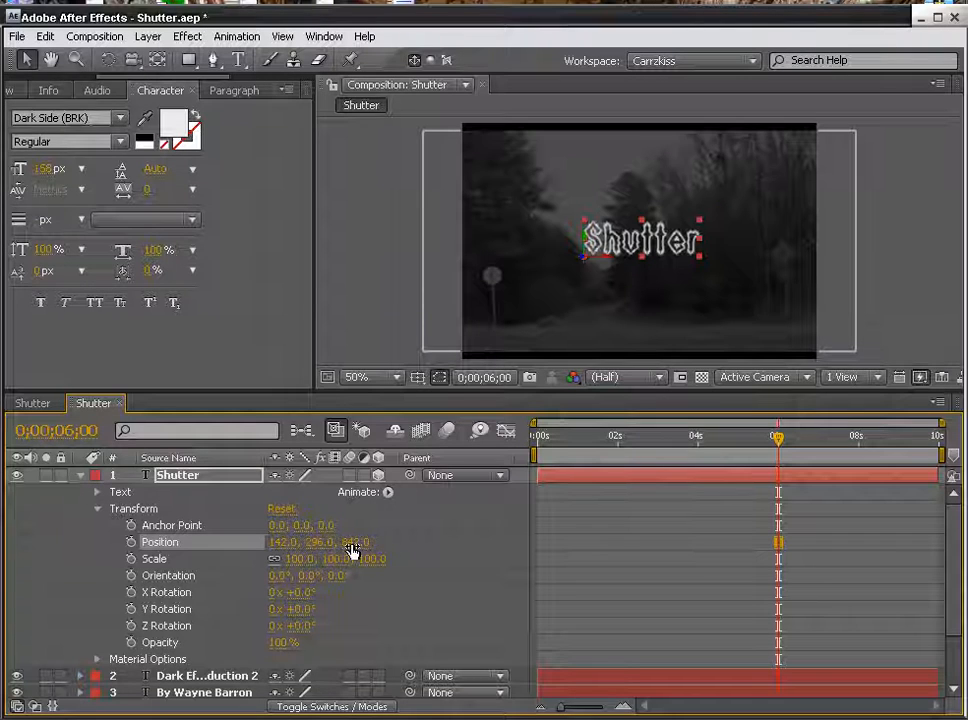
left_click_drag(352, 555, 935, 545)
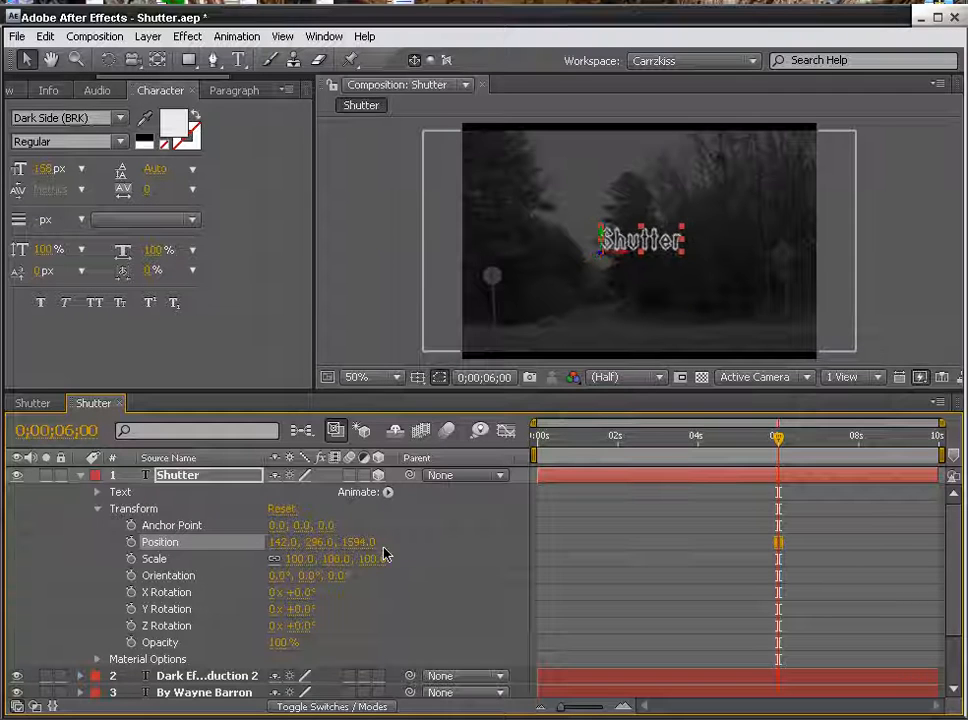
left_click_drag(352, 545, 752, 545)
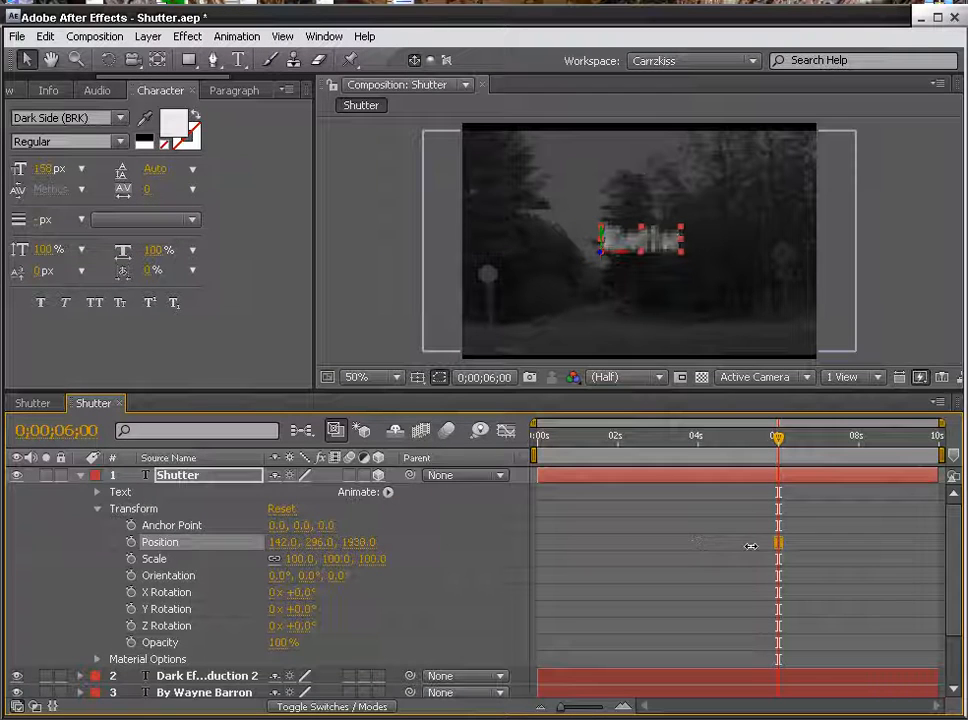
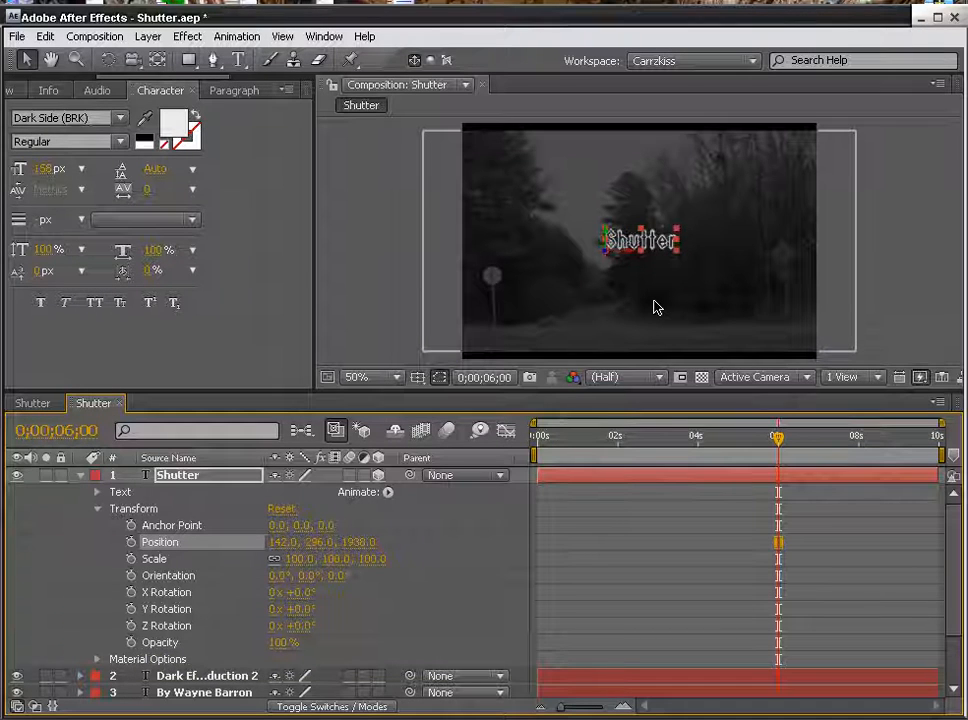
left_click_drag(642, 246, 609, 296)
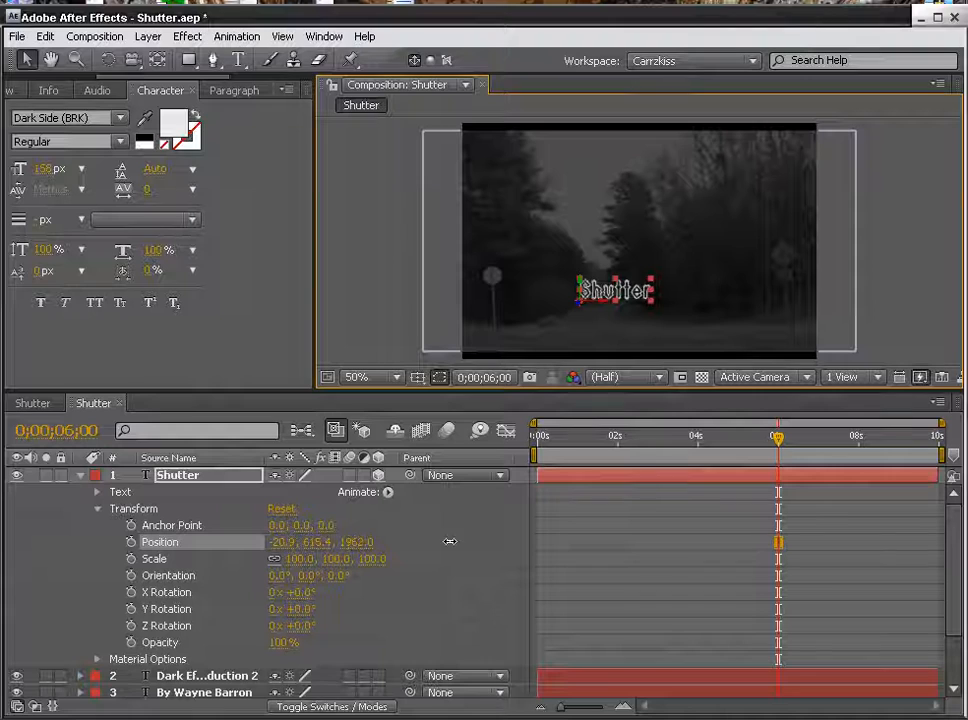
left_click_drag(362, 548, 755, 550)
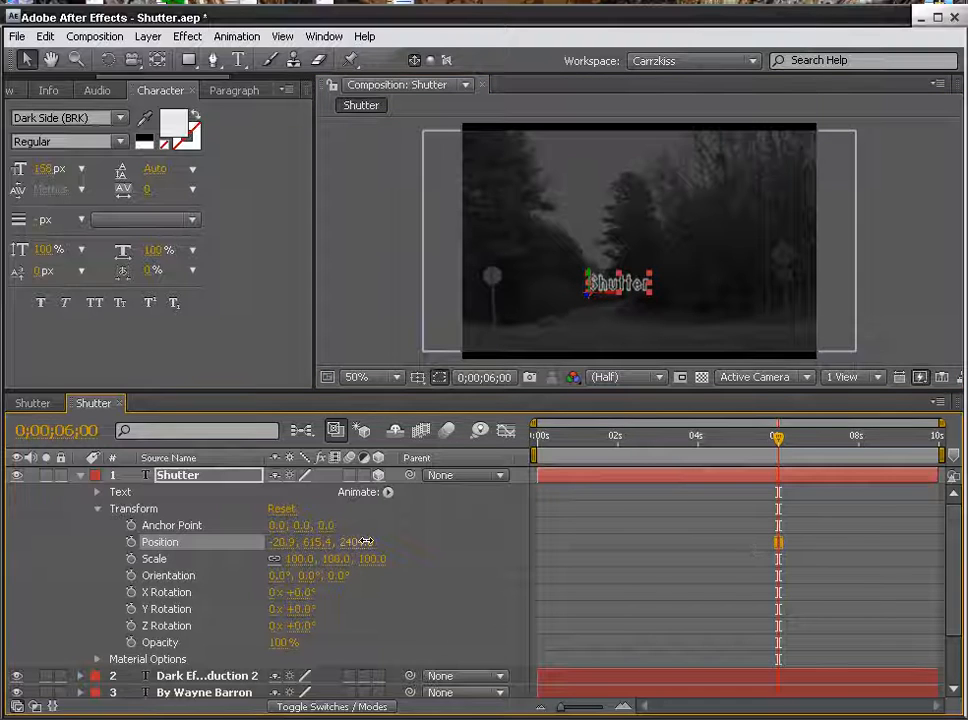
left_click_drag(362, 542, 960, 542)
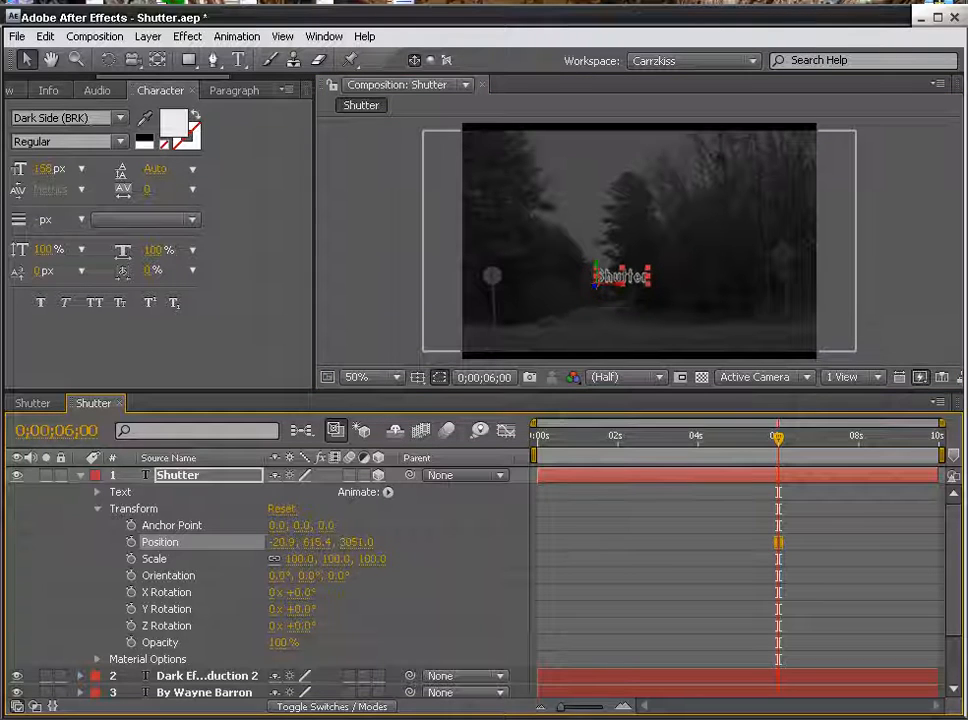
Step: Add an Opacity keyframe to the Shutter text at 0;00;06;00 with a value of 0%
left_click(130, 642)
left_click(284, 642)
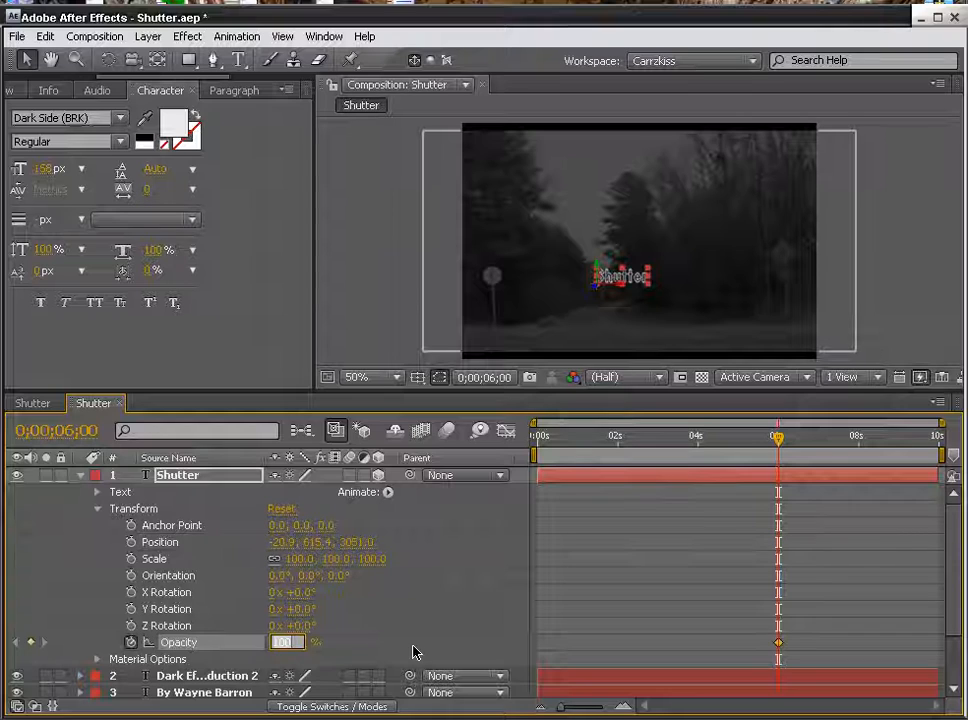
key("Return")
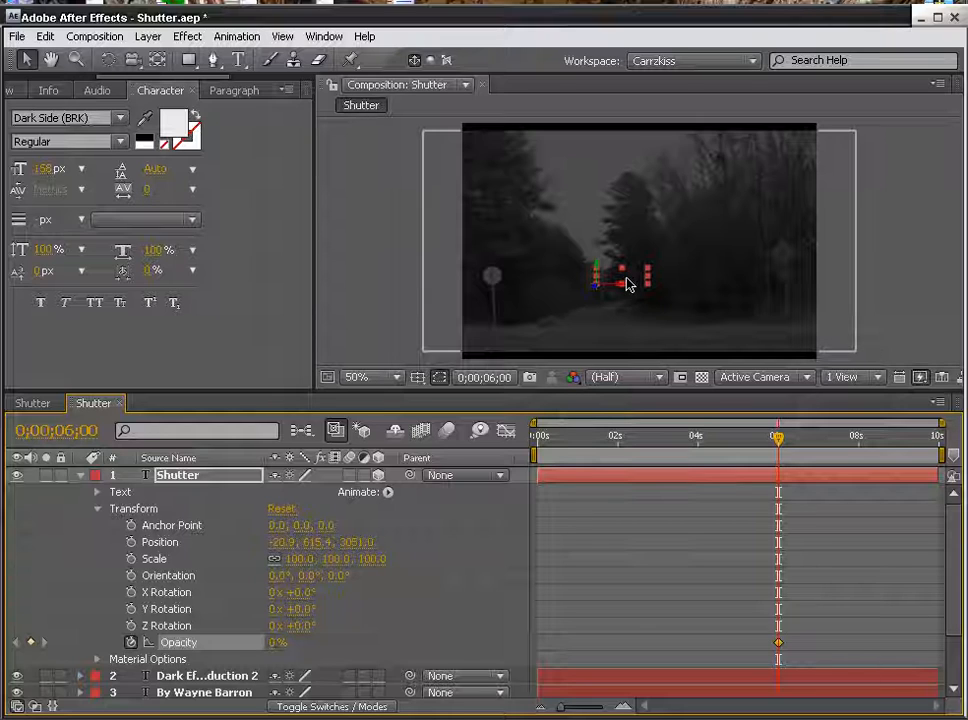
Step: Keyframe the Shutter text's Position at 0;00;06;00 and move it farther down the road to about X -203.8, Y 824.5
left_click_drag(626, 281, 620, 292)
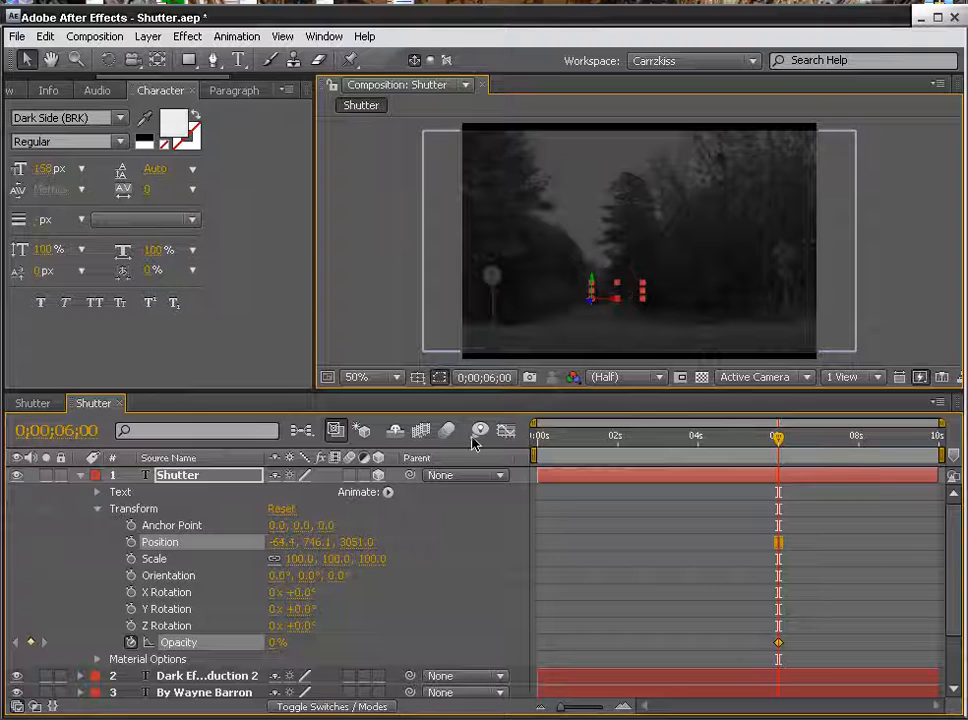
left_click(143, 543)
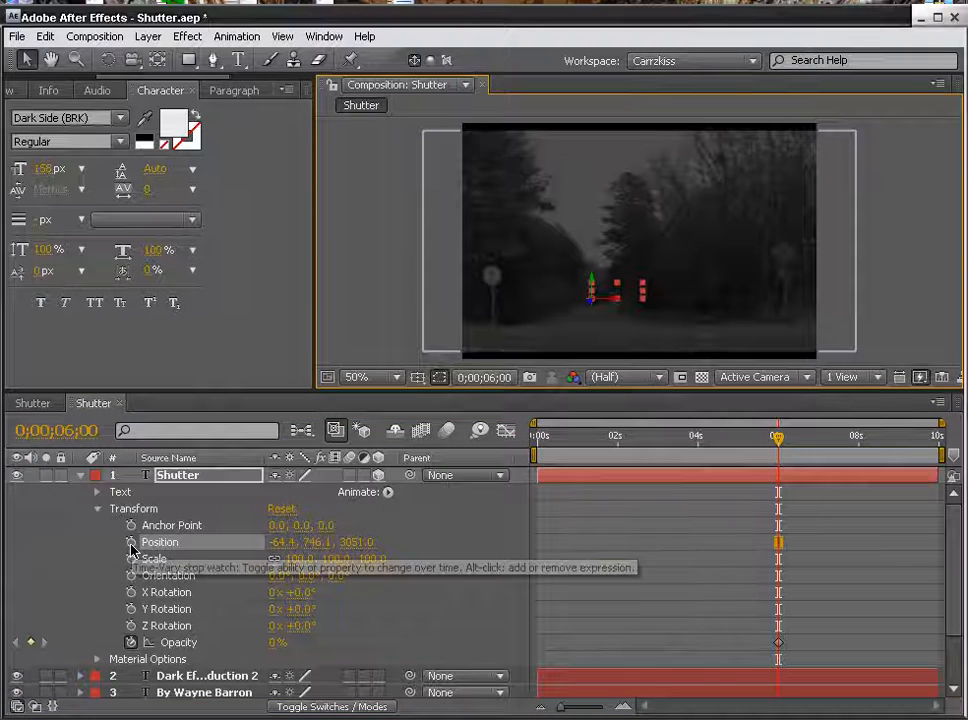
left_click(131, 543)
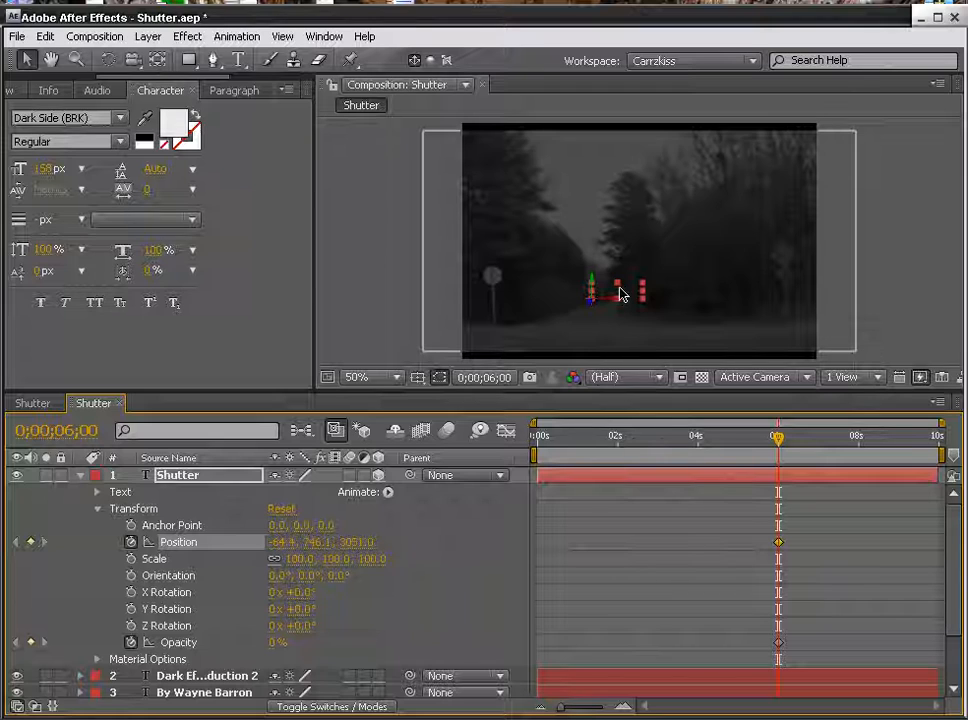
left_click_drag(619, 295, 602, 306)
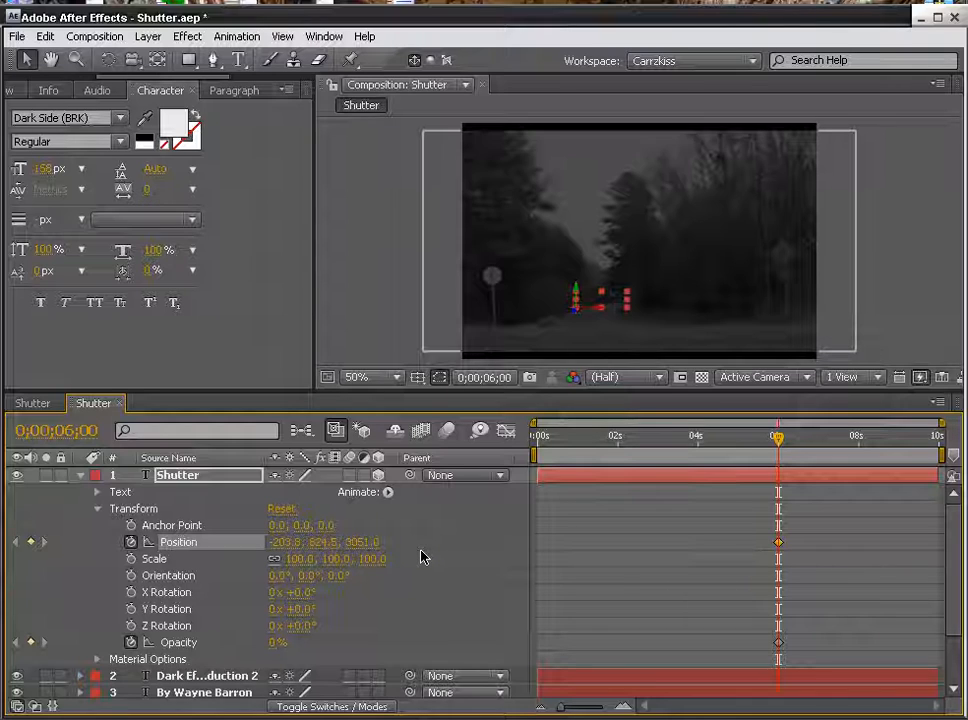
Step: Set the Shutter text's Z position to 2000 at the 0;00;06;00 keyframe
left_click(362, 542)
type("2000")
key("Return")
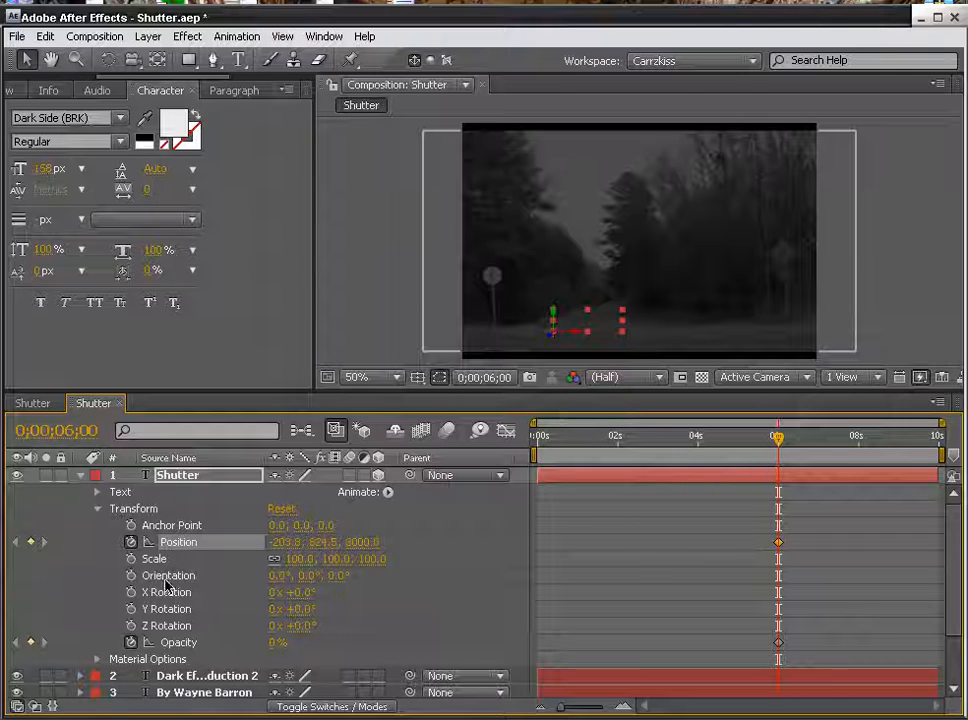
Step: Move the Shutter text back near the frame's centre, at about X 148.2, Y 344.5, and set its Z position to 0
left_click_drag(603, 331, 661, 255)
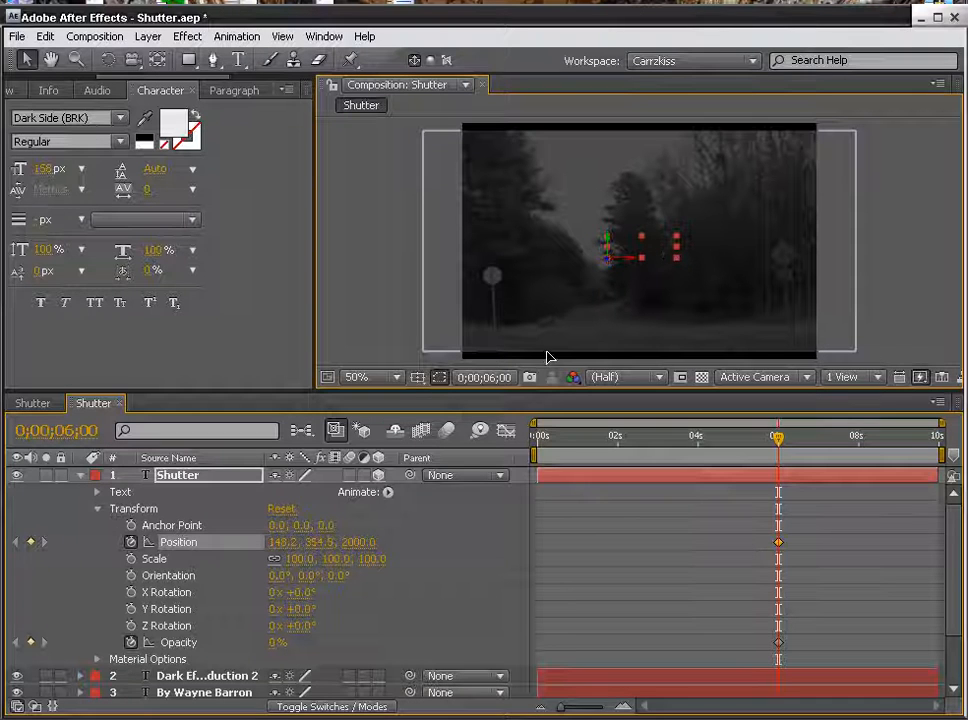
left_click(360, 542)
type("0")
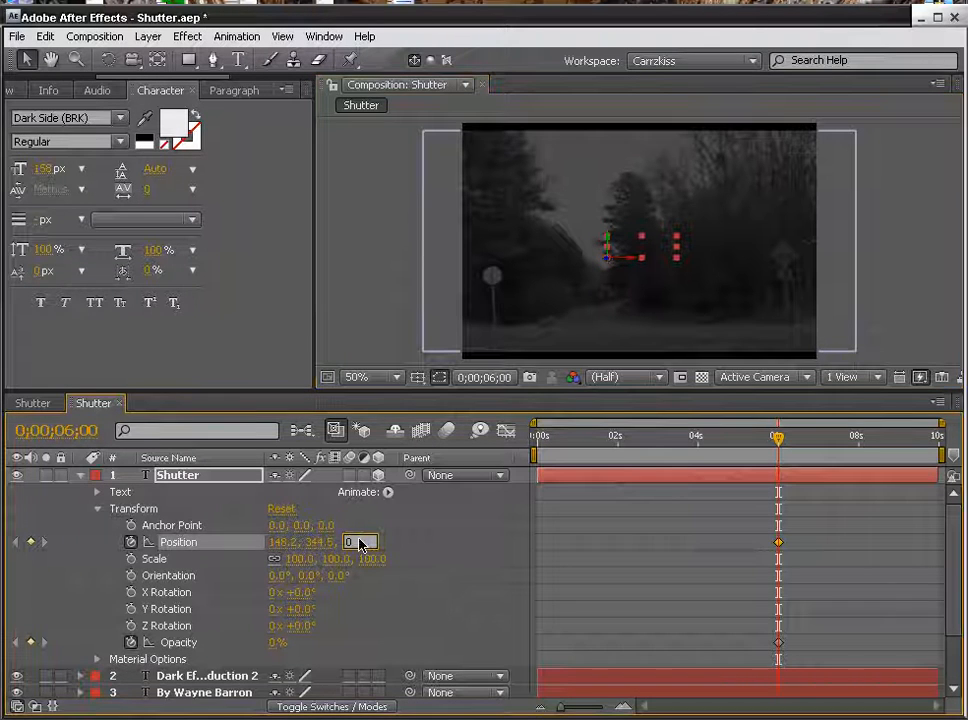
key("Return")
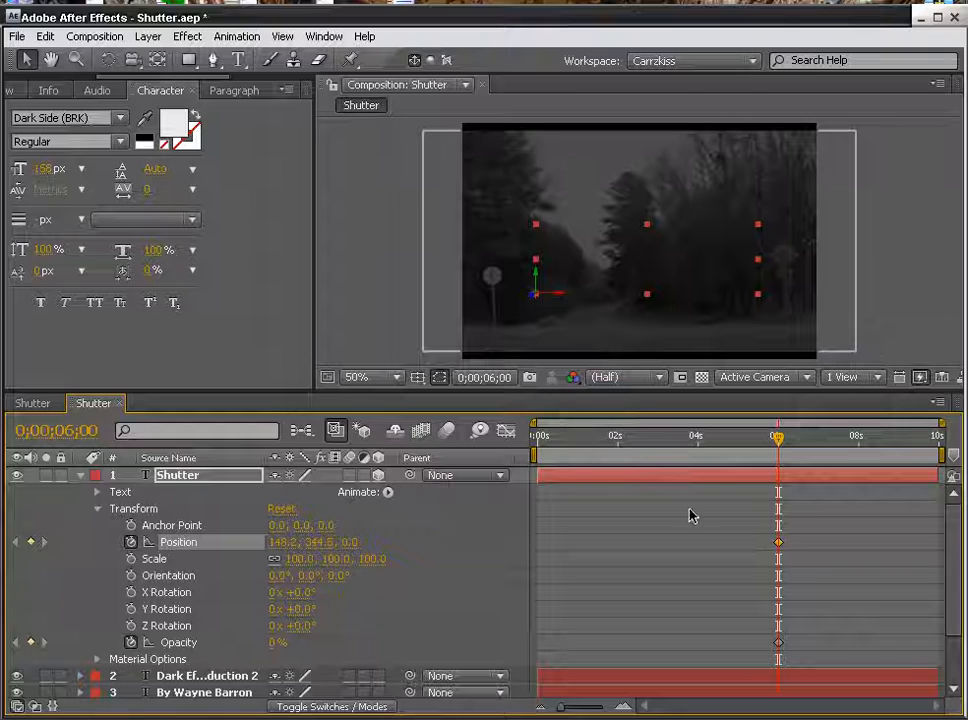
Step: Shift the Shutter text's Position keyframe toward 0;00;06;12, and then remove the Position keyframing
left_click(810, 445)
left_click_drag(810, 445, 793, 445)
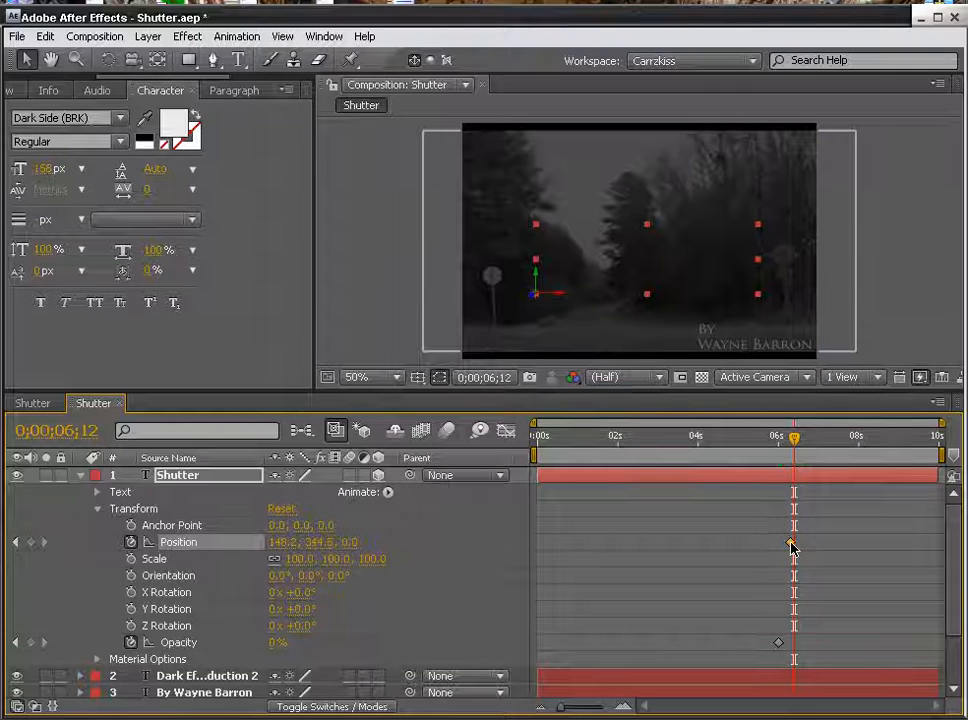
left_click_drag(798, 441, 796, 439)
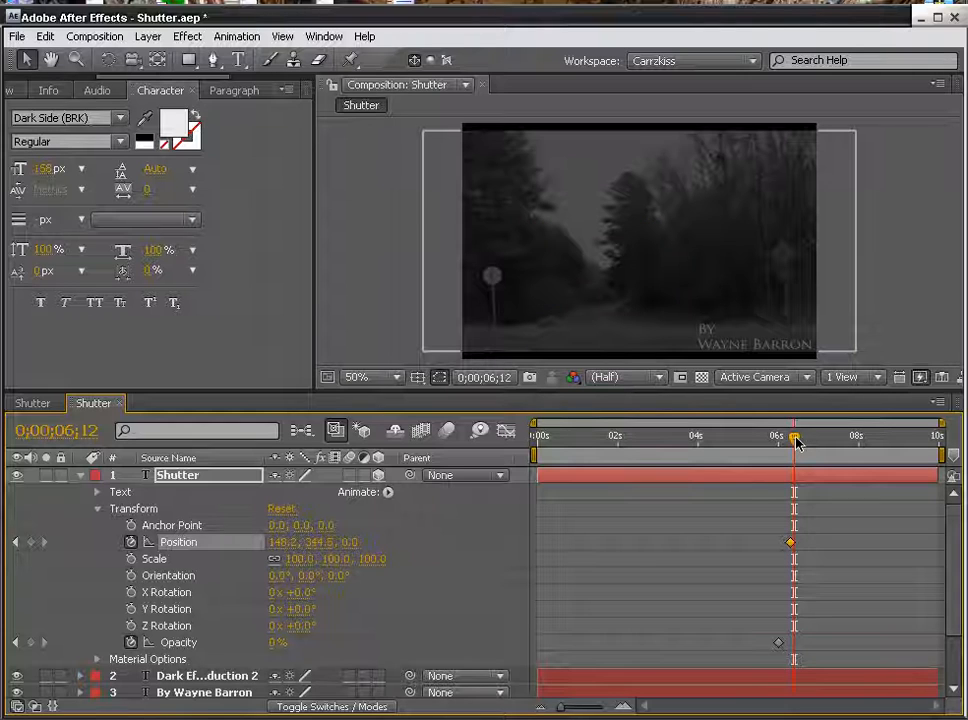
left_click(787, 546)
left_click(790, 546)
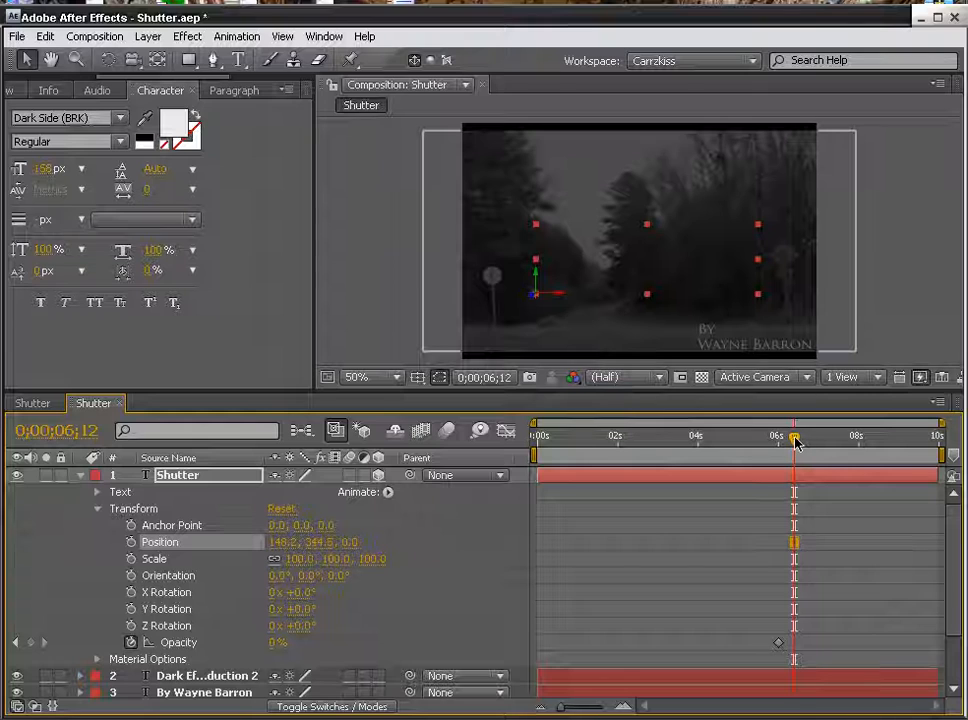
Step: At 0;00;06;00, set the Shutter text's Z position to 3000 and lower it onto the road at about X -127, Y 783
left_click_drag(796, 441, 778, 439)
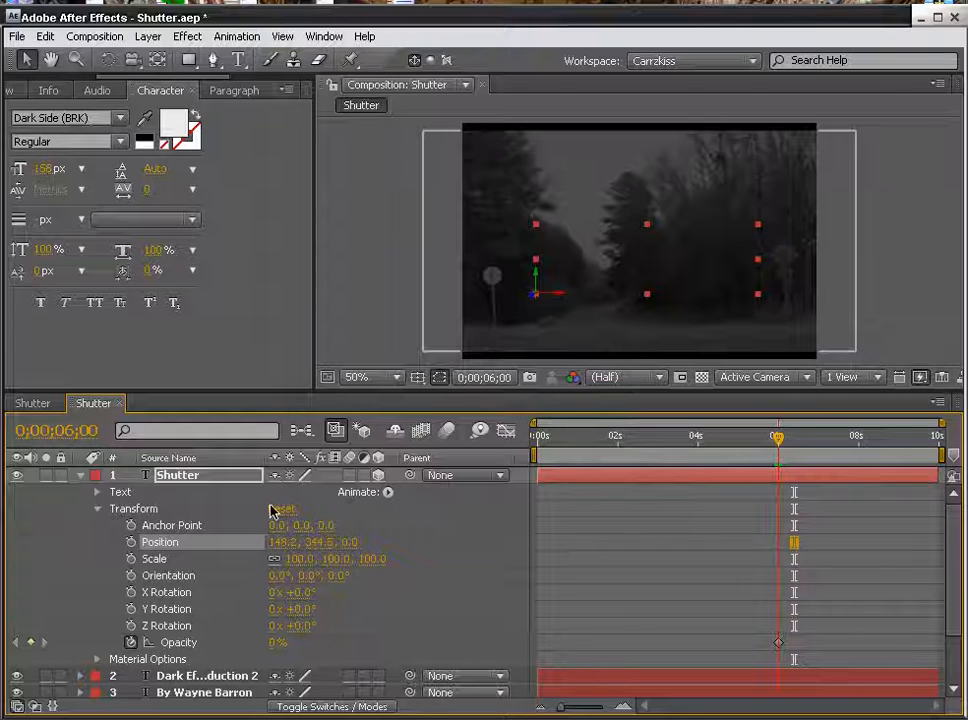
left_click(347, 543)
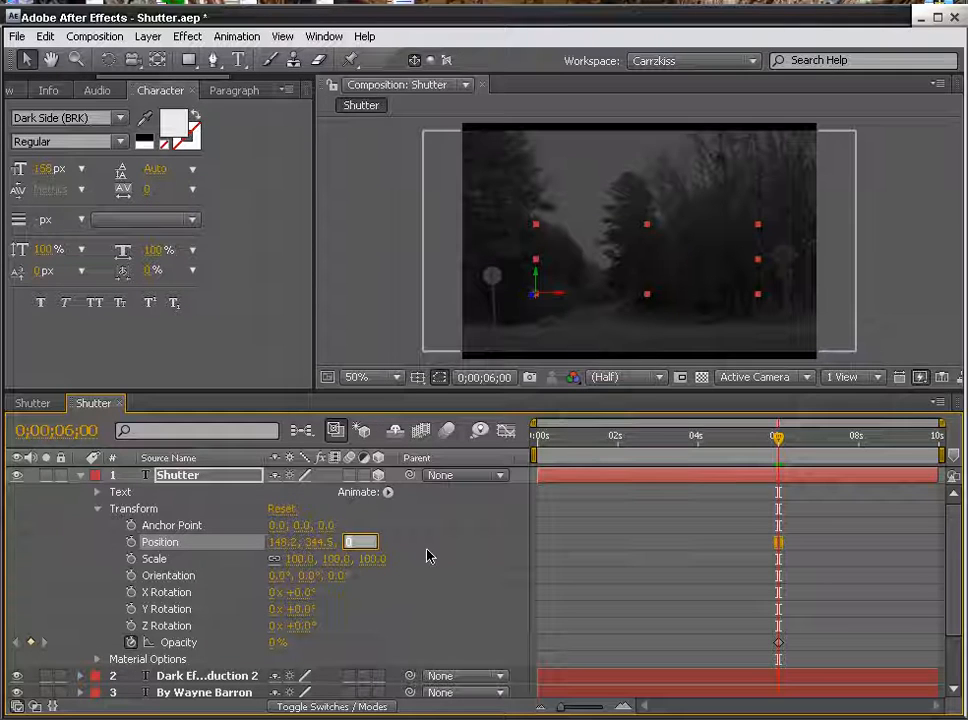
type("3000")
key("Return")
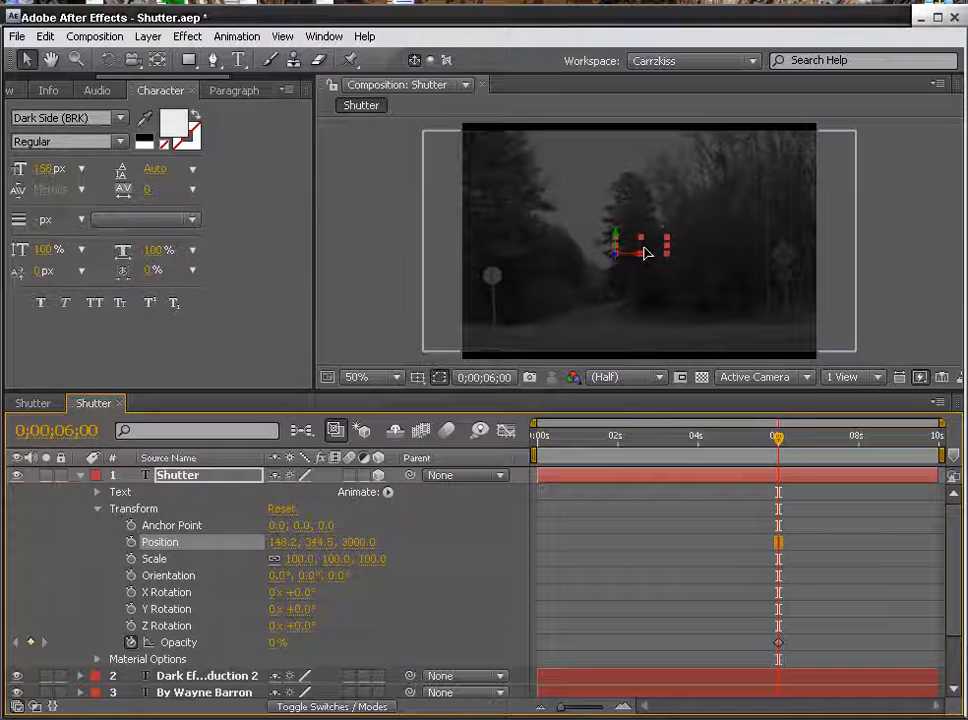
left_click_drag(645, 253, 616, 303)
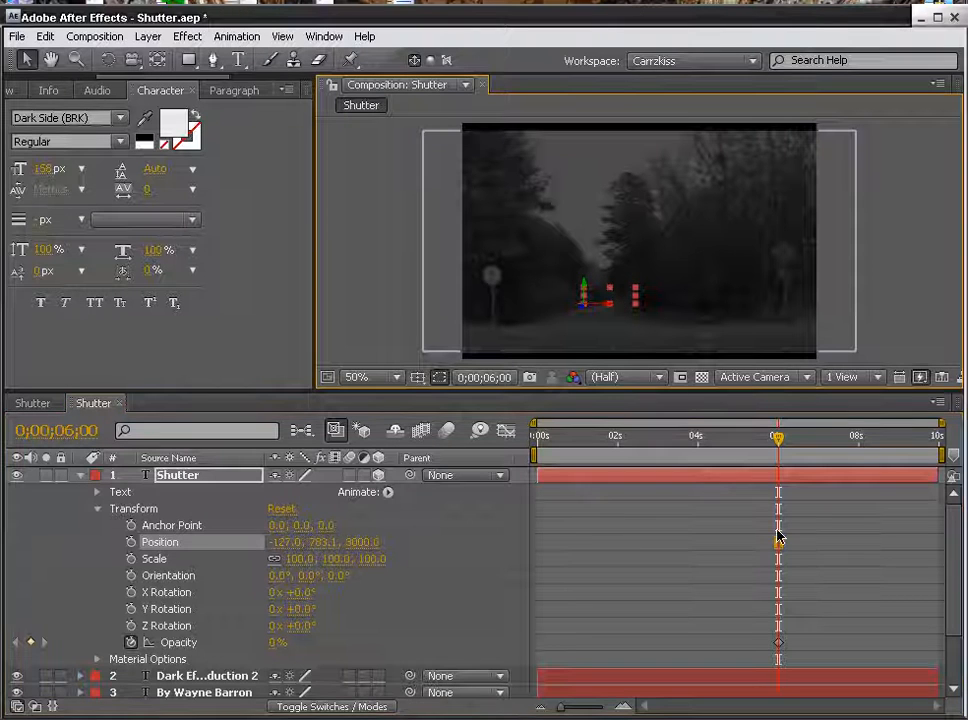
Step: Move the Shutter text's Opacity keyframe to 0;00;05;18 and add a Position keyframe at the same time
left_click_drag(780, 650, 769, 650)
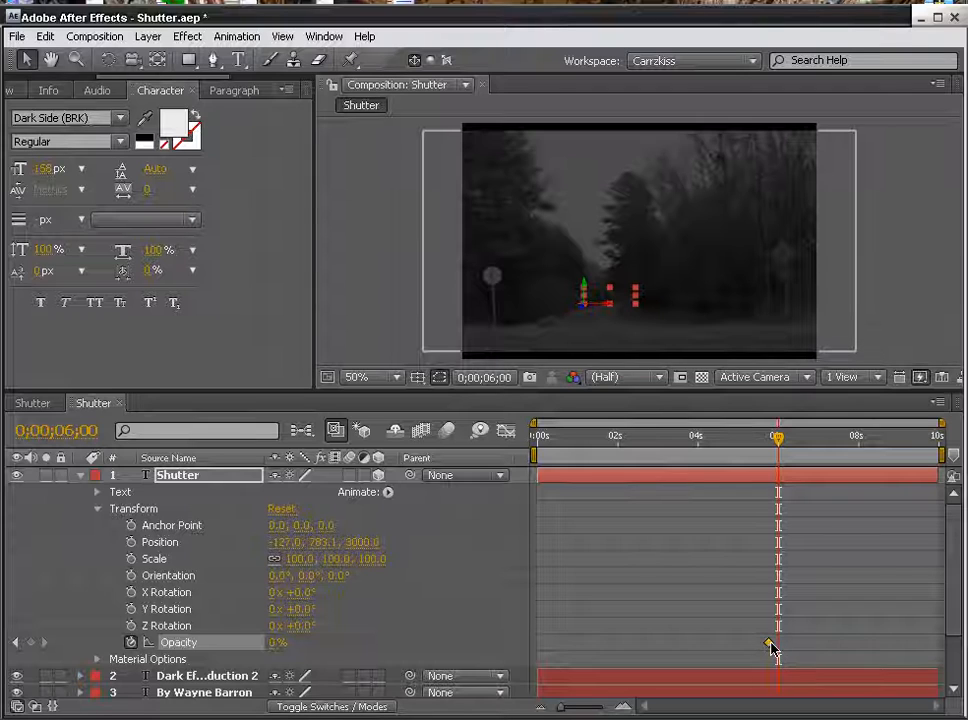
left_click_drag(778, 436, 762, 440)
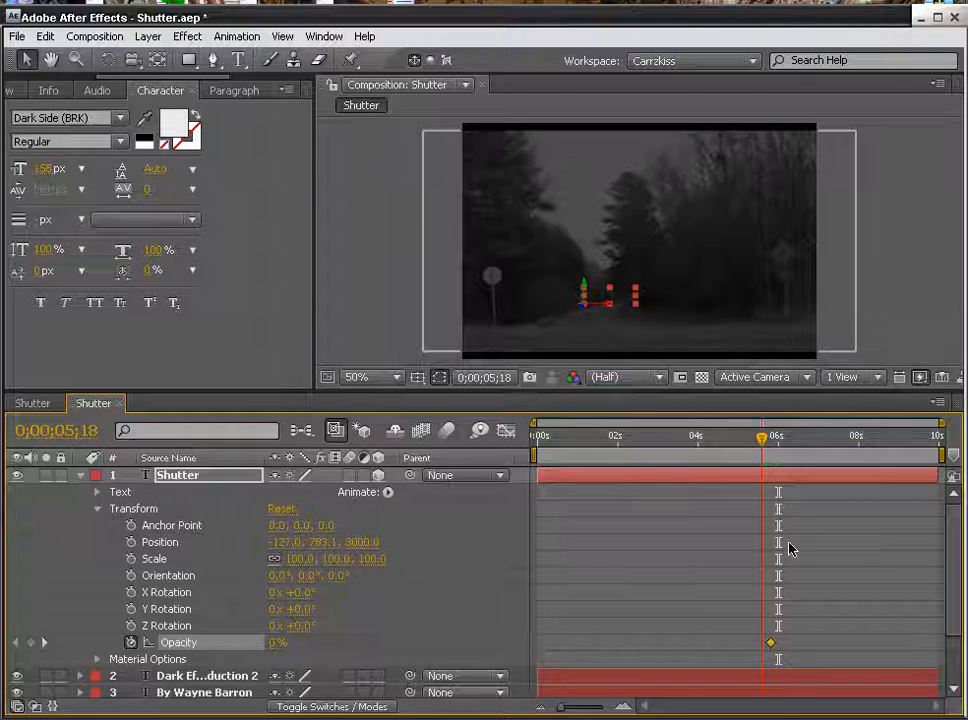
left_click_drag(762, 646, 762, 647)
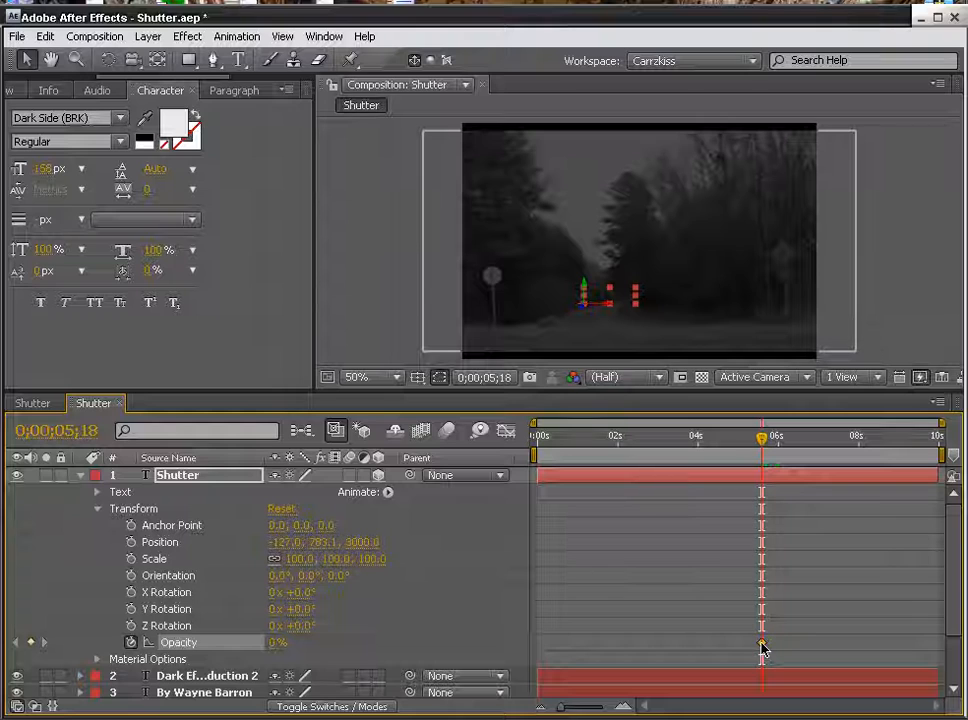
left_click(130, 542)
left_click(337, 546)
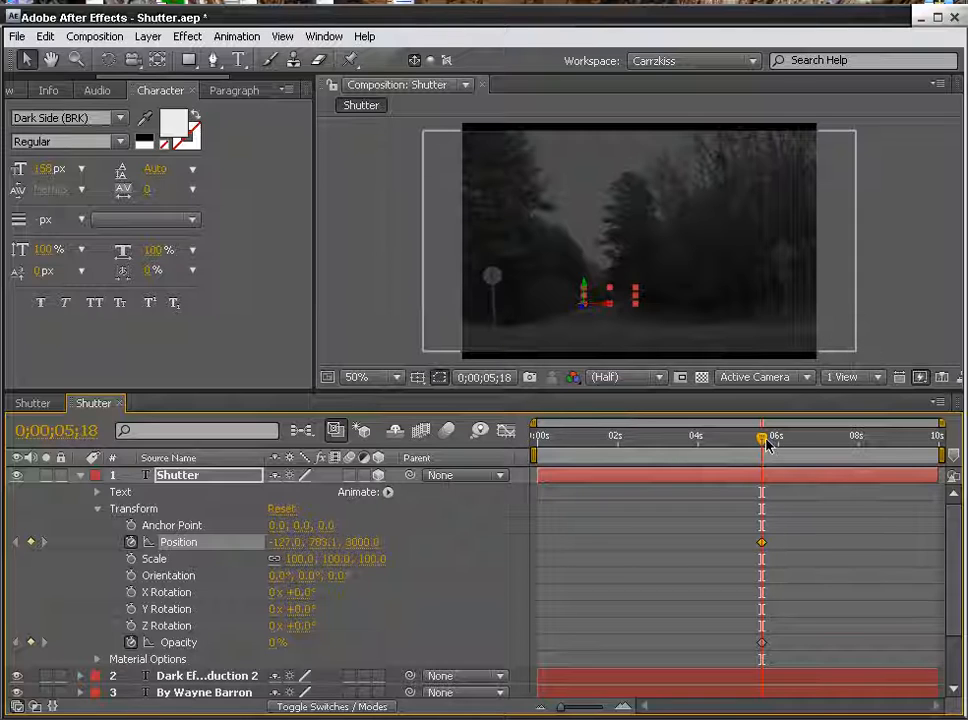
Step: At 0;00;05;24, move the Shutter text down the road to about X -213, Y 912 and set its Z position to 2000
left_click_drag(767, 445, 773, 444)
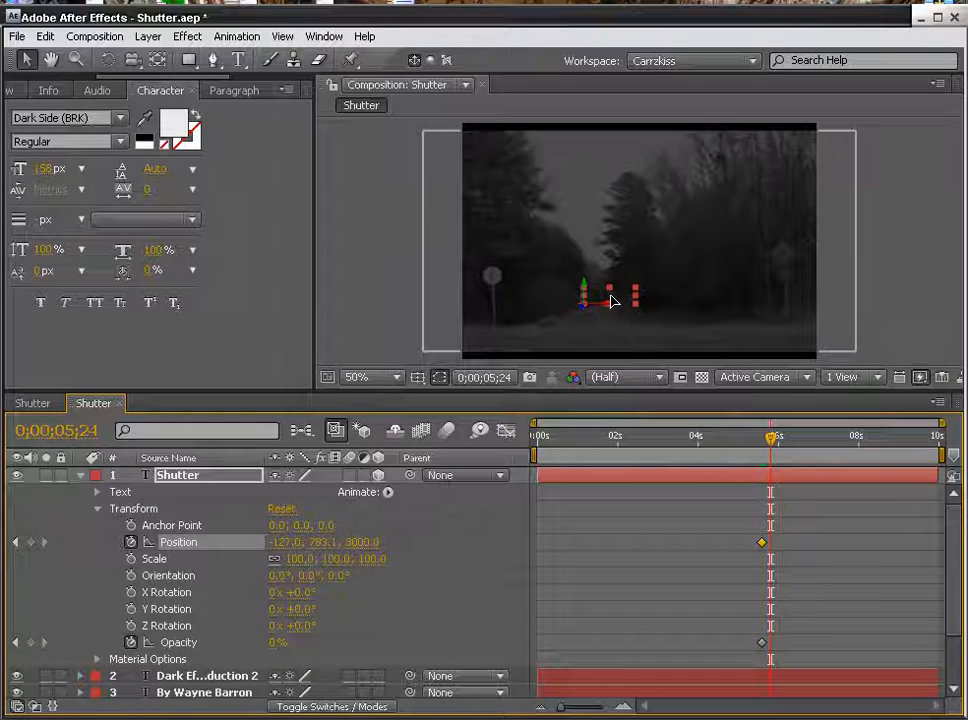
left_click_drag(612, 302, 602, 316)
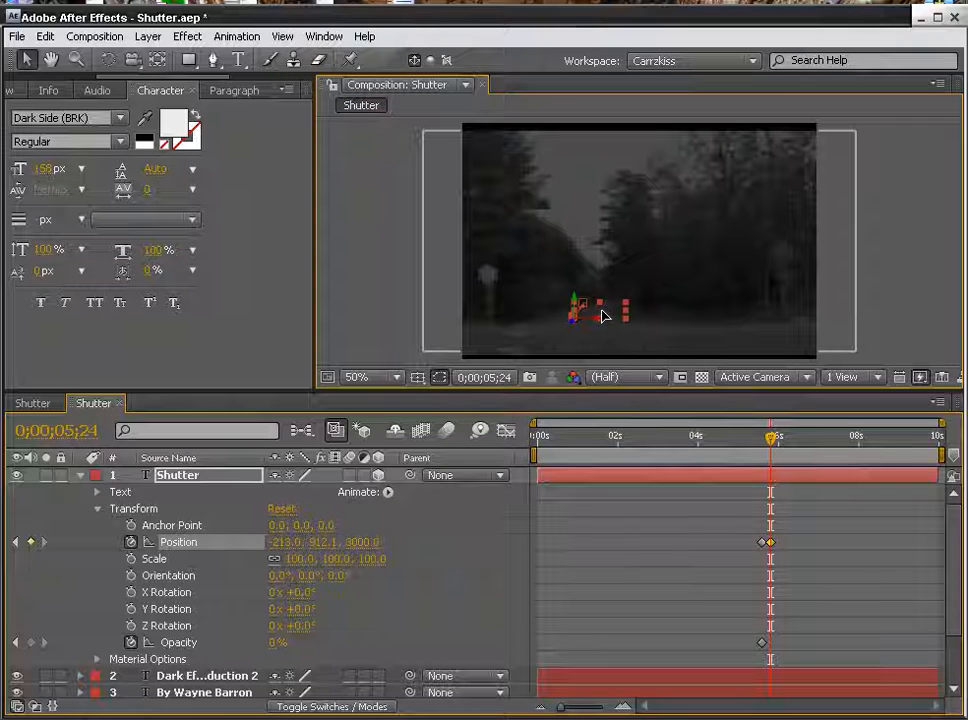
left_click(364, 542)
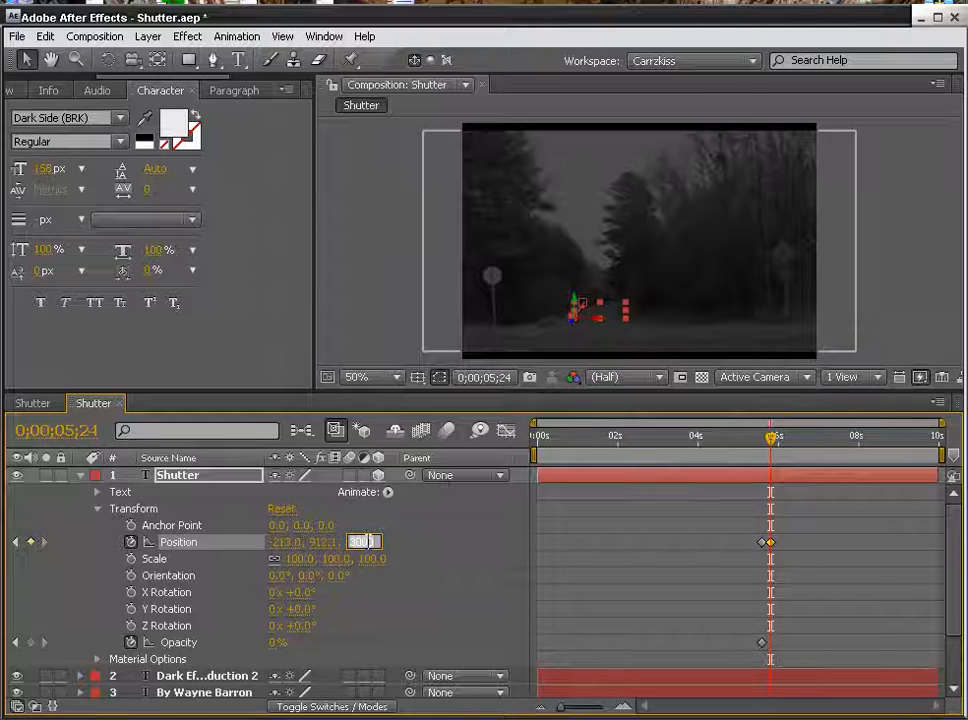
type("2")
key("Return")
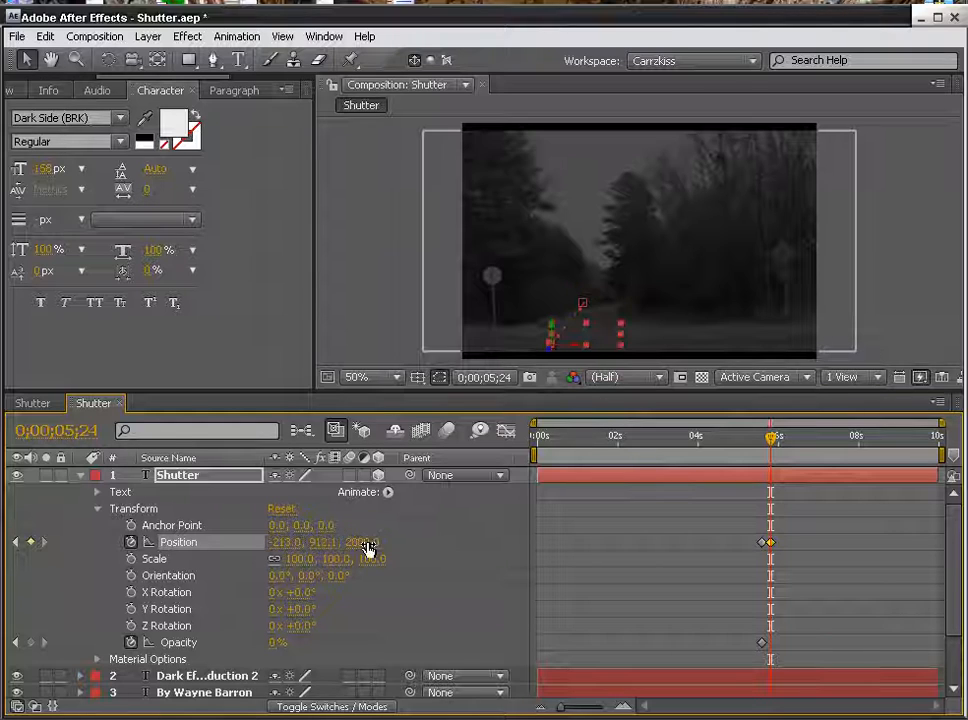
key("ctrl+z")
Step: Set the Shutter text's Opacity to 25% at 0;00;05;24
left_click(274, 643)
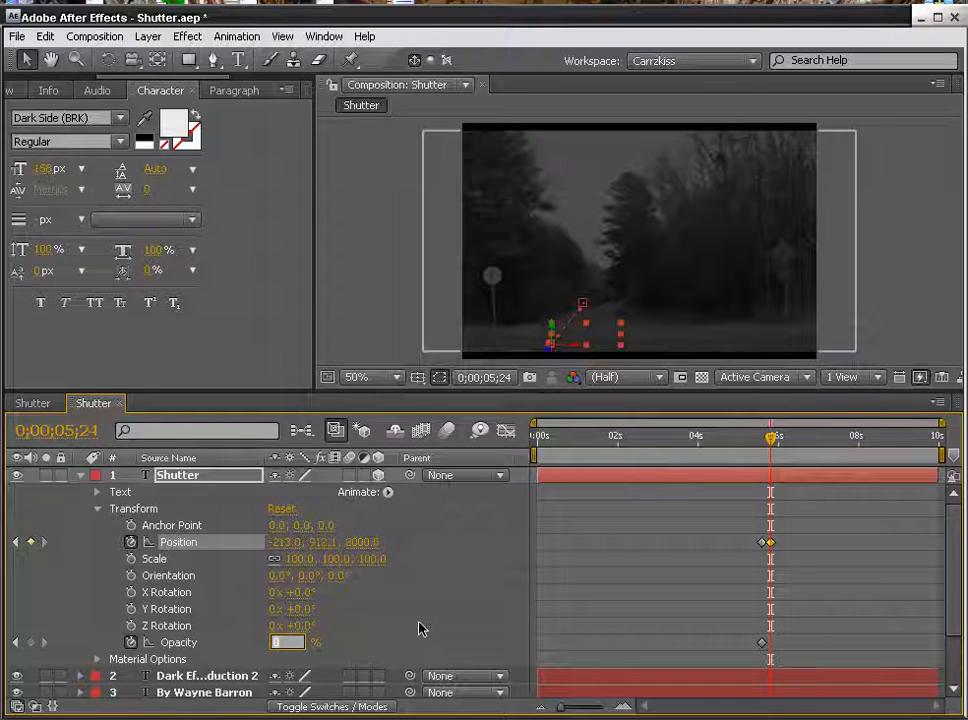
type("25")
key("Return")
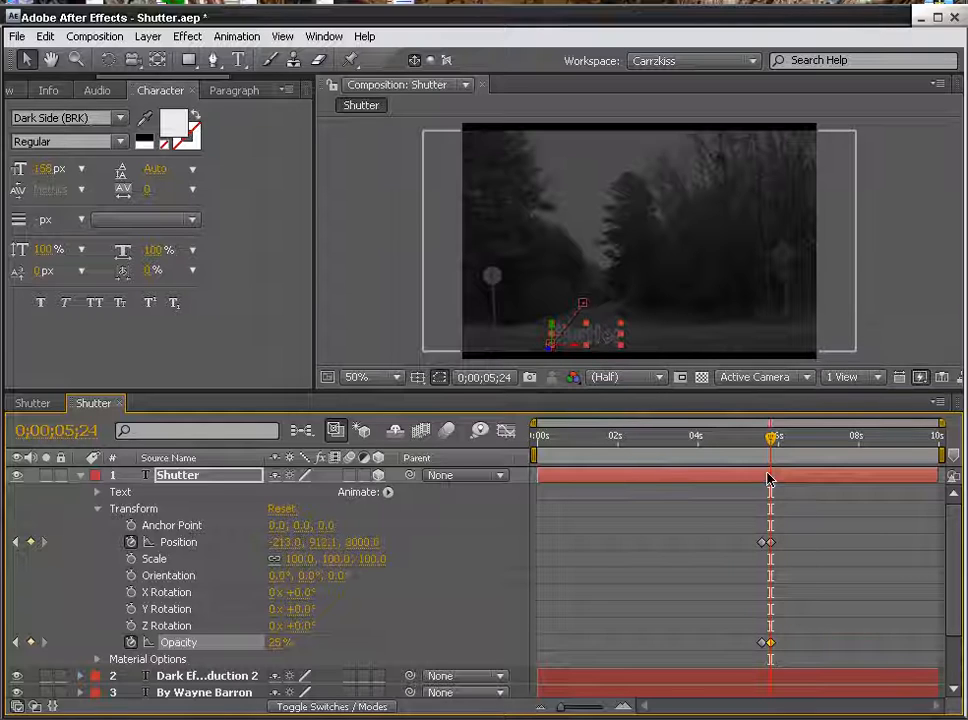
Step: At 0;00;06;05, move the Shutter text up to about X 190, Y 310 and set its Z position to 0
left_click(778, 441)
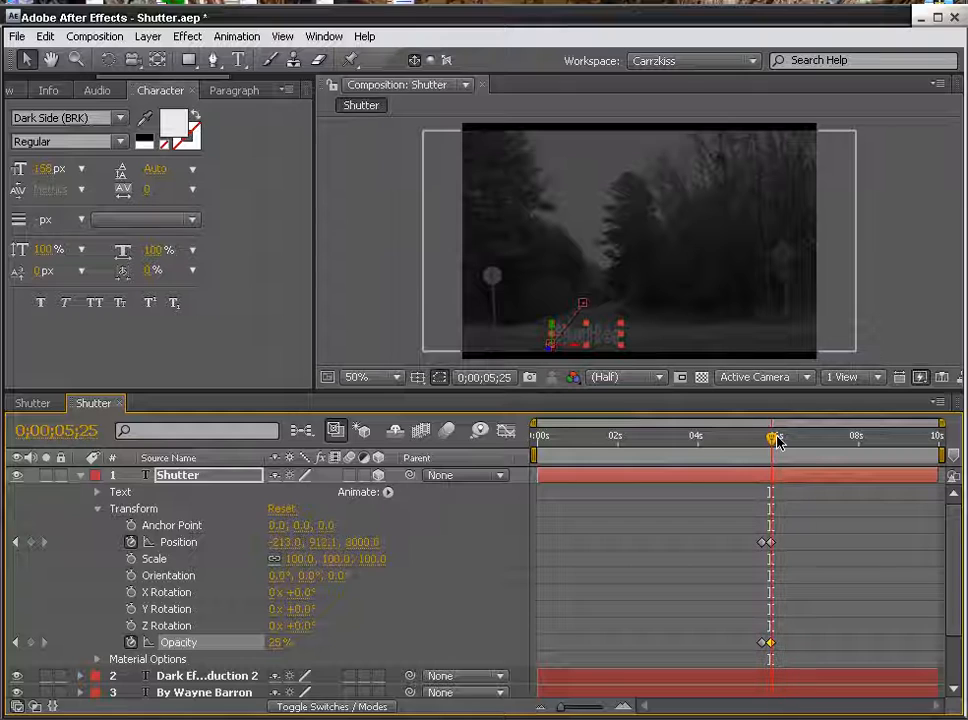
left_click(778, 441)
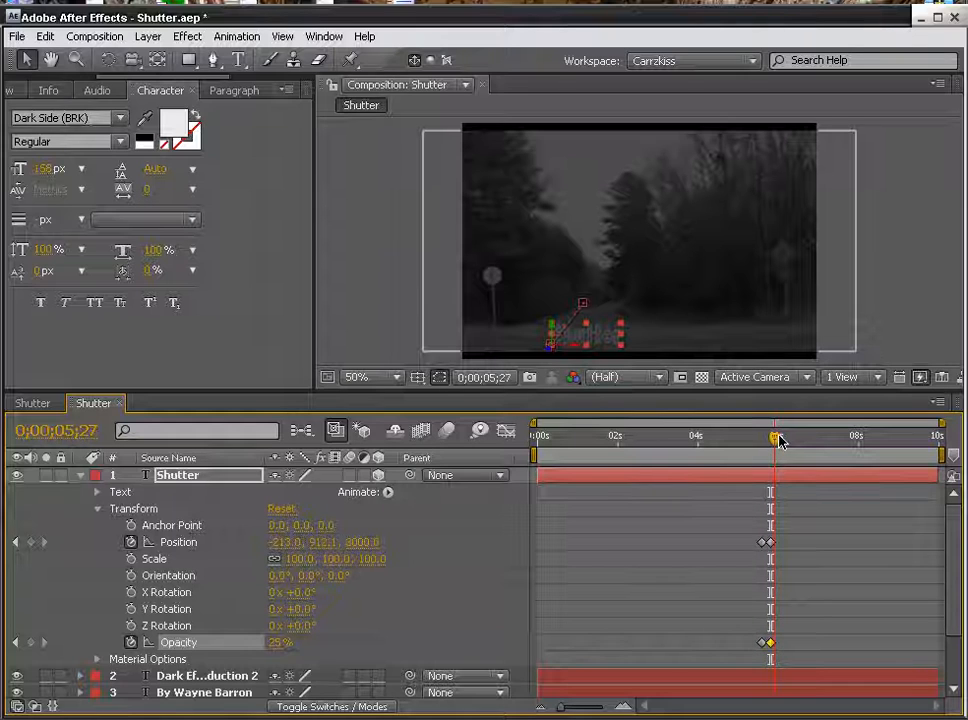
left_click_drag(776, 439, 786, 441)
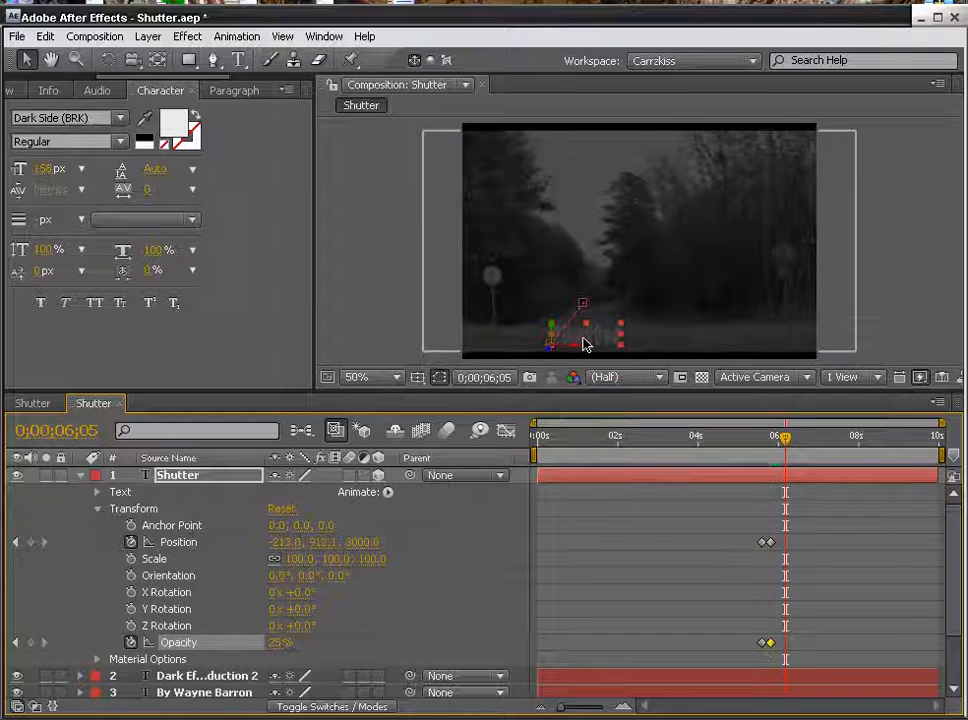
left_click_drag(586, 342, 645, 248)
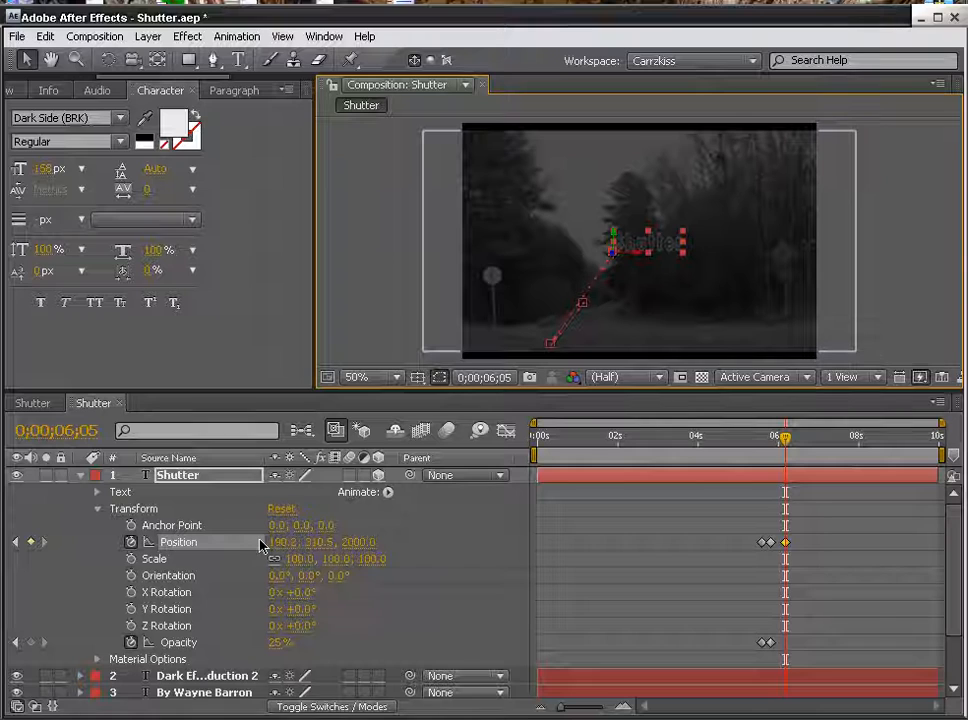
left_click(363, 551)
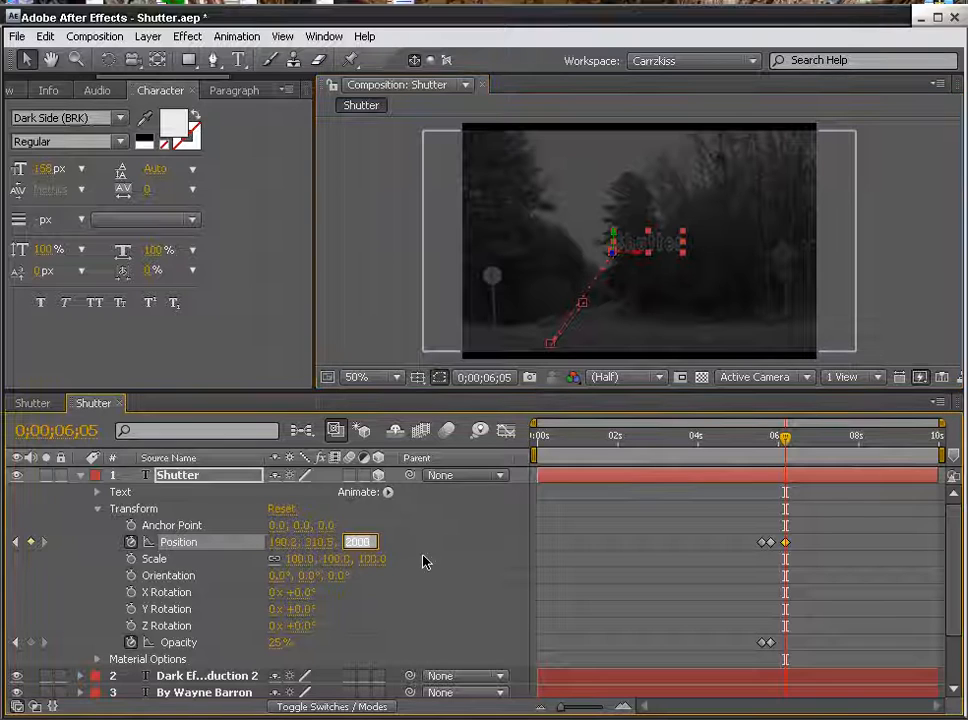
type("0")
key("Return")
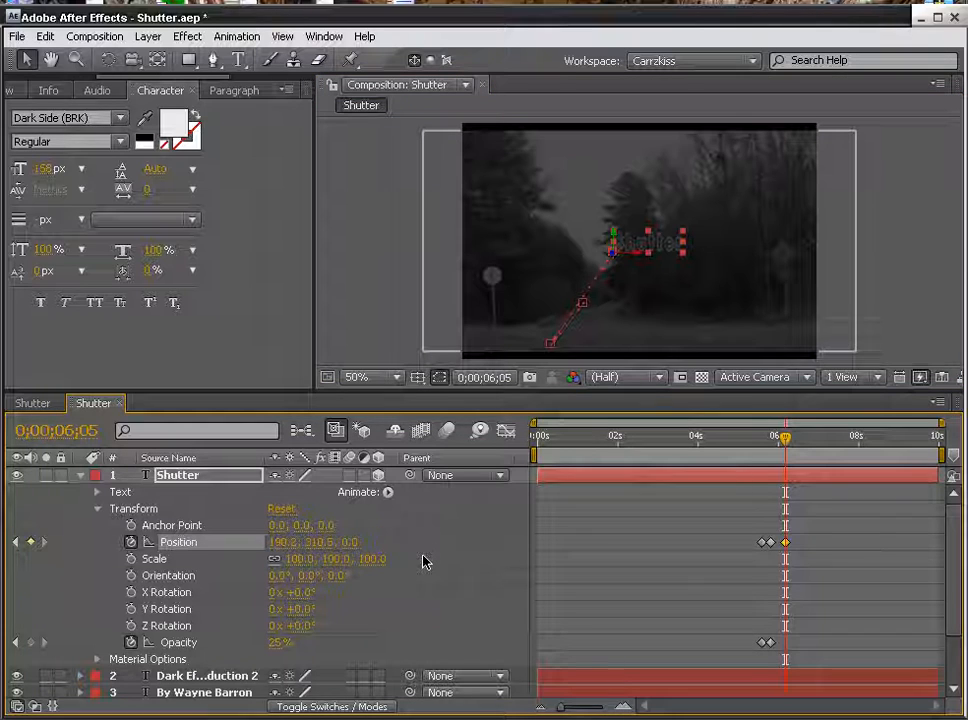
Step: Set the Shutter text's Opacity to 75% at 0;00;06;05 and recentre the text at about X 126, Y 294
left_click(274, 645)
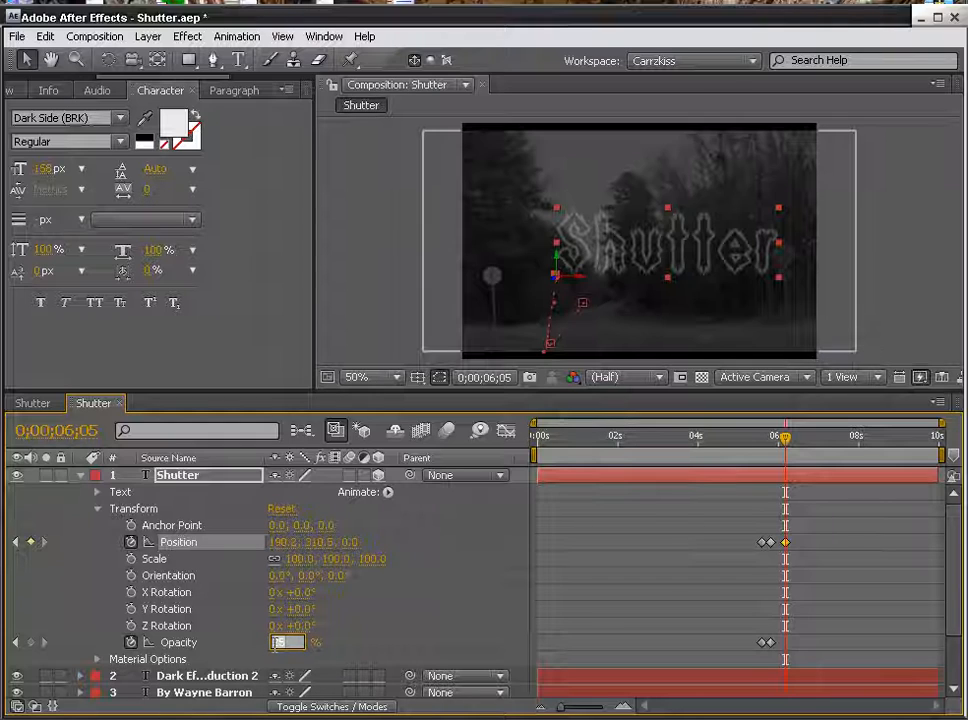
type("75")
key("Return")
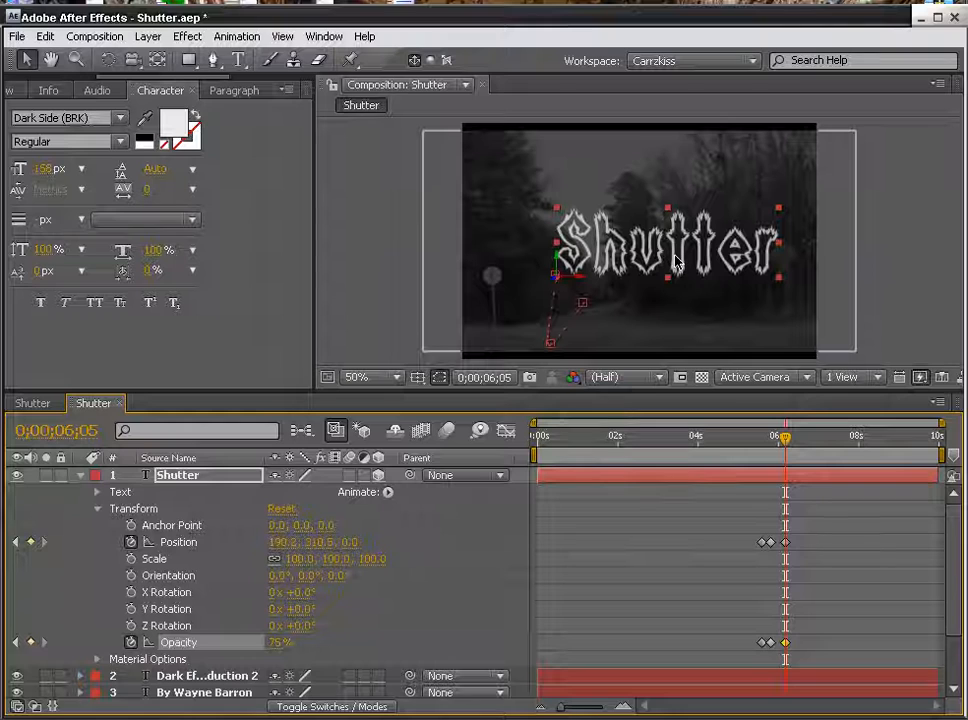
left_click_drag(676, 258, 644, 251)
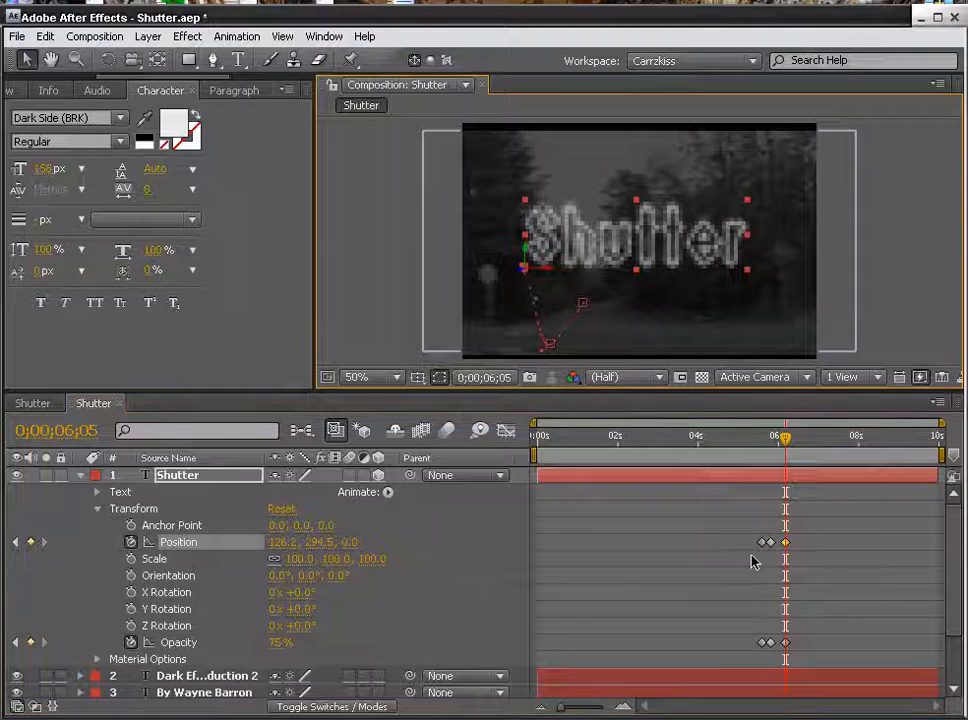
Step: Apply Easy Ease to all of the Shutter text's Position and Opacity keyframes
mouse_move(785, 438)
left_mouse_down()
mouse_move(758, 439)
mouse_move(794, 443)
left_mouse_up()
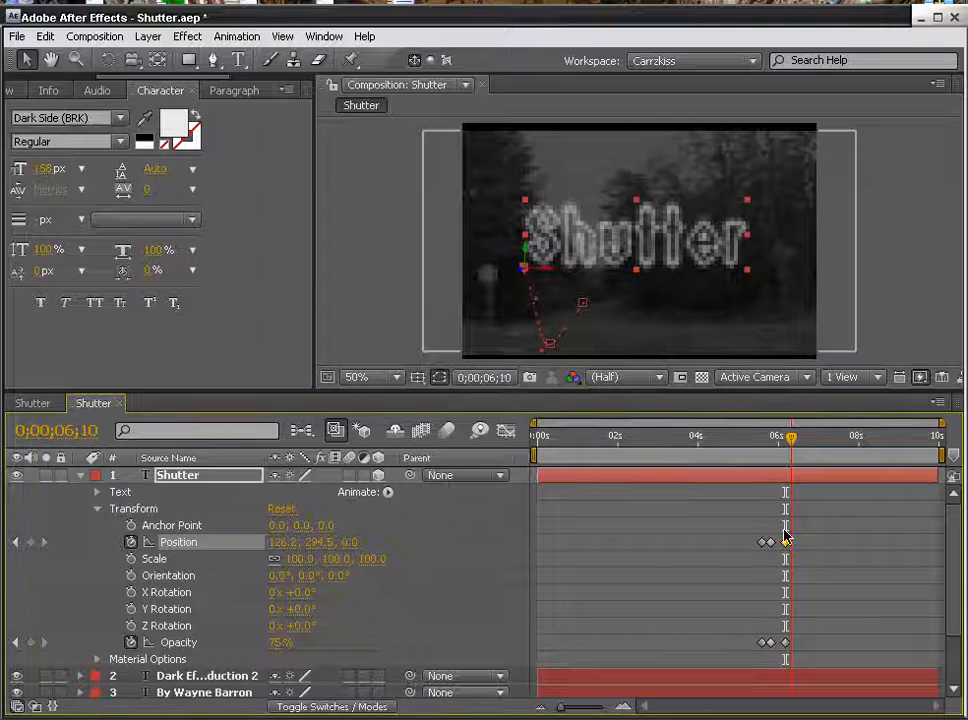
left_click_drag(748, 528, 788, 649)
right_click(785, 645)
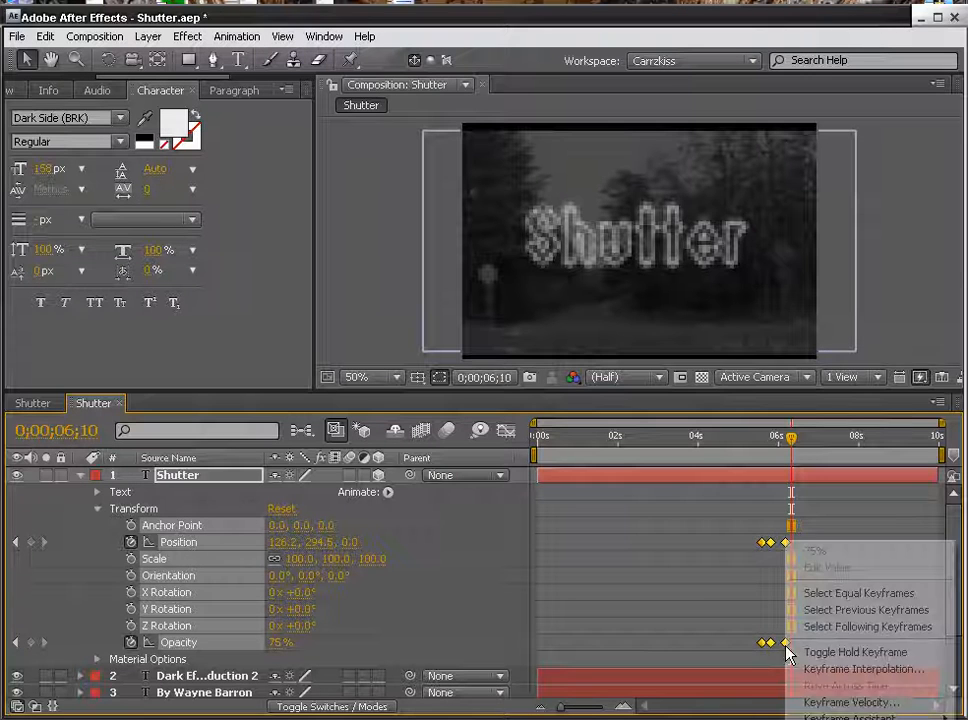
mouse_move(850, 716)
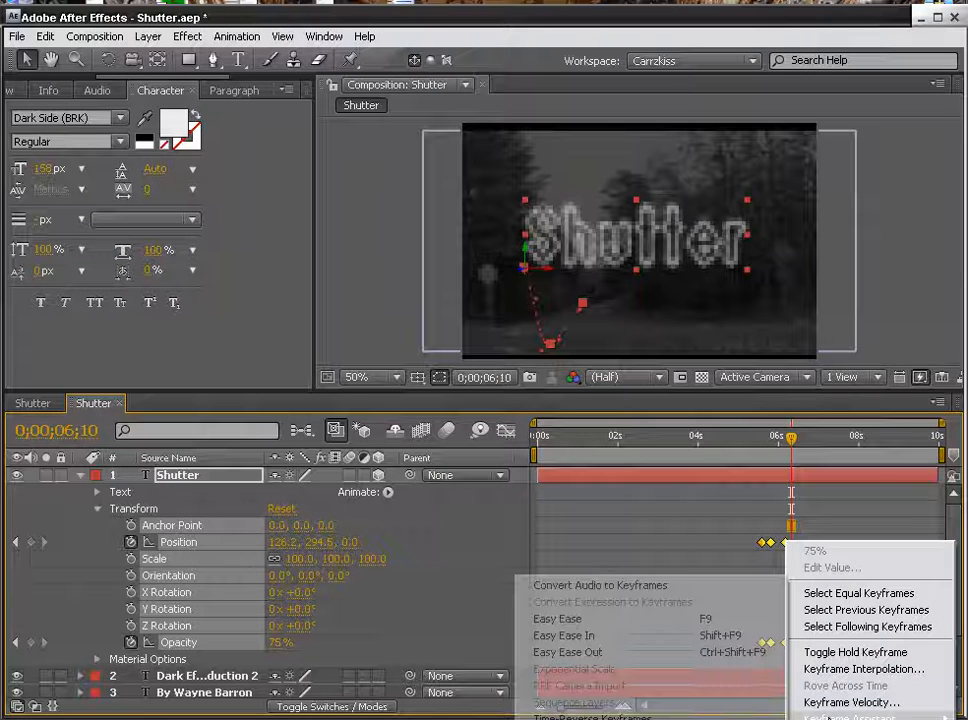
left_click(614, 620)
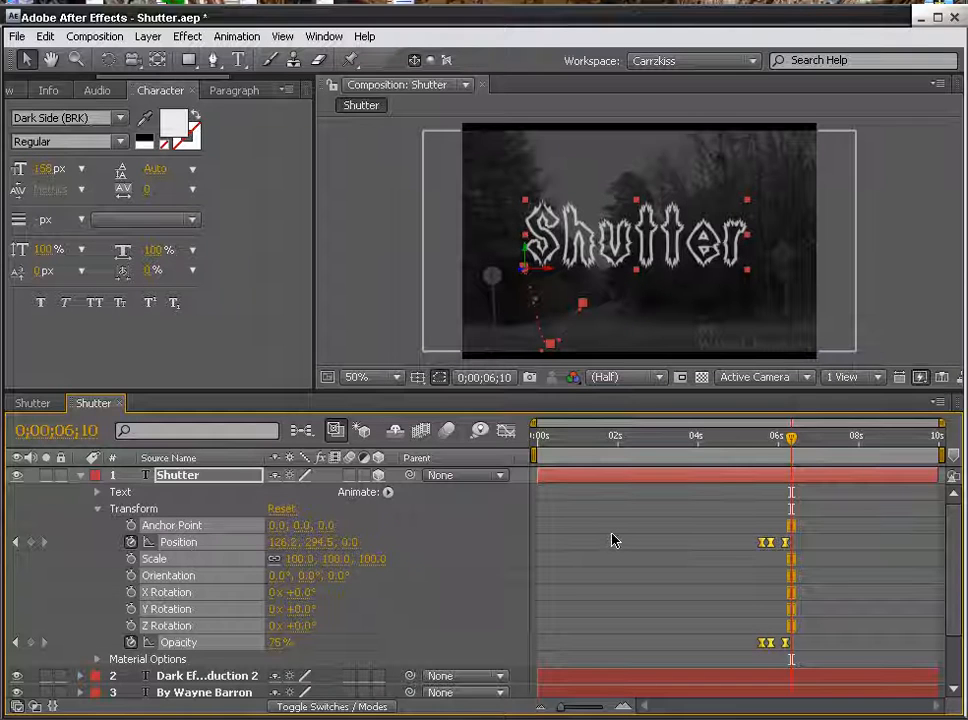
left_click(450, 589)
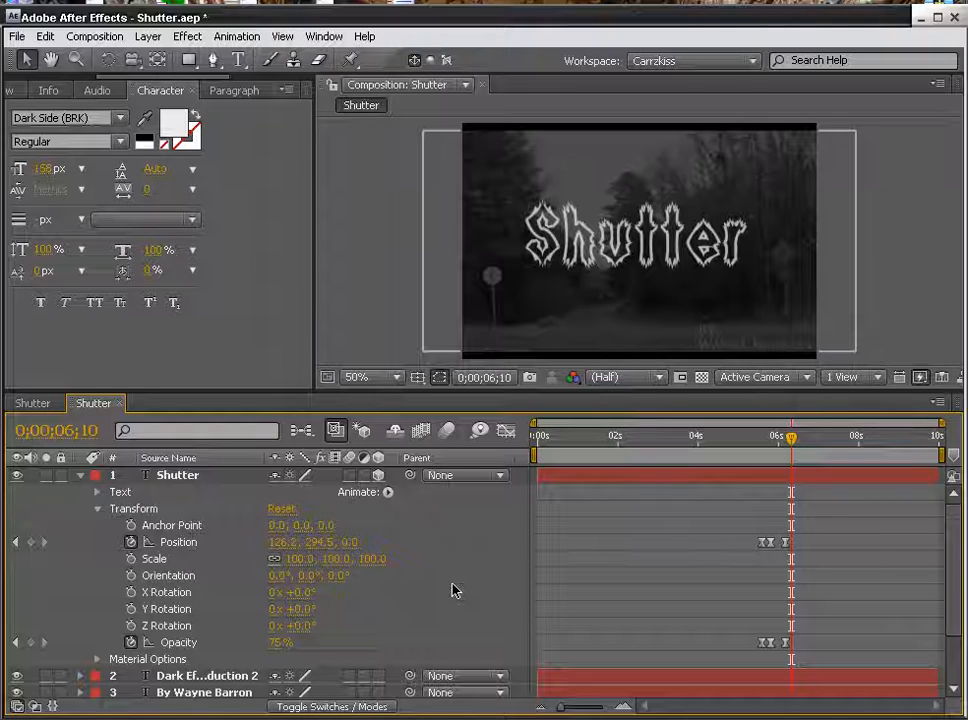
Step: Add the expression wiggle(2,5); to the Shutter text's Position property
left_click(174, 543)
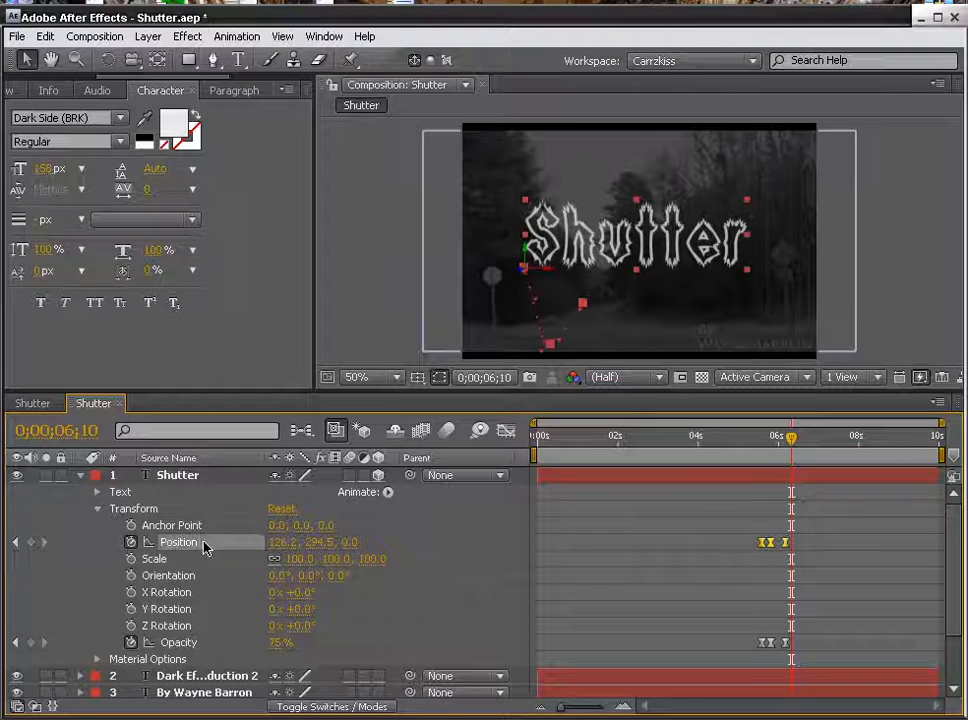
left_click(792, 440)
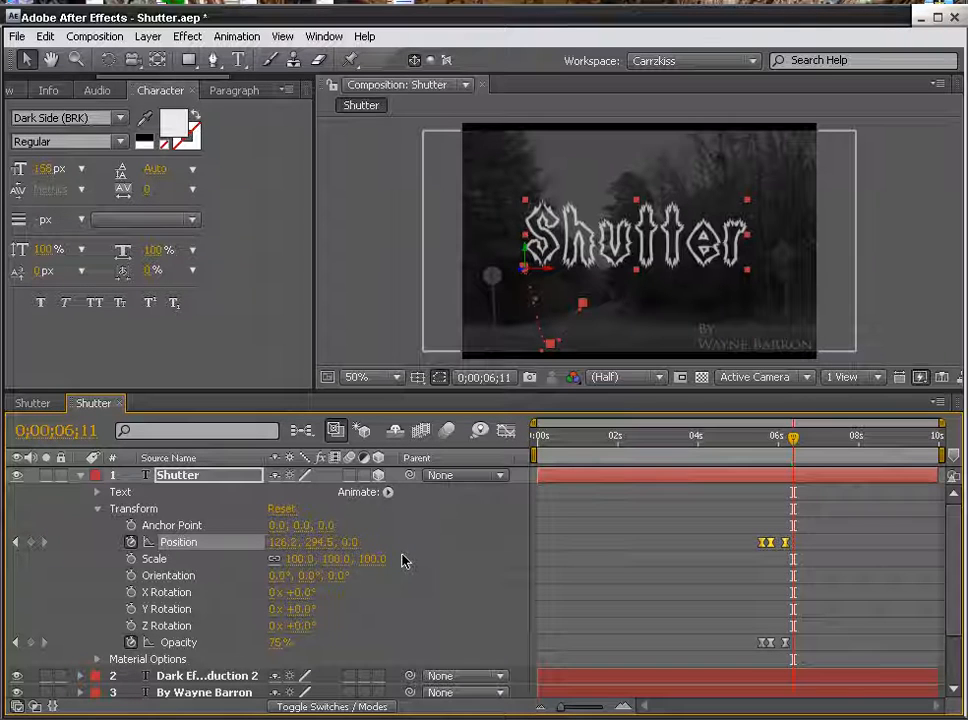
left_click(131, 544, "alt")
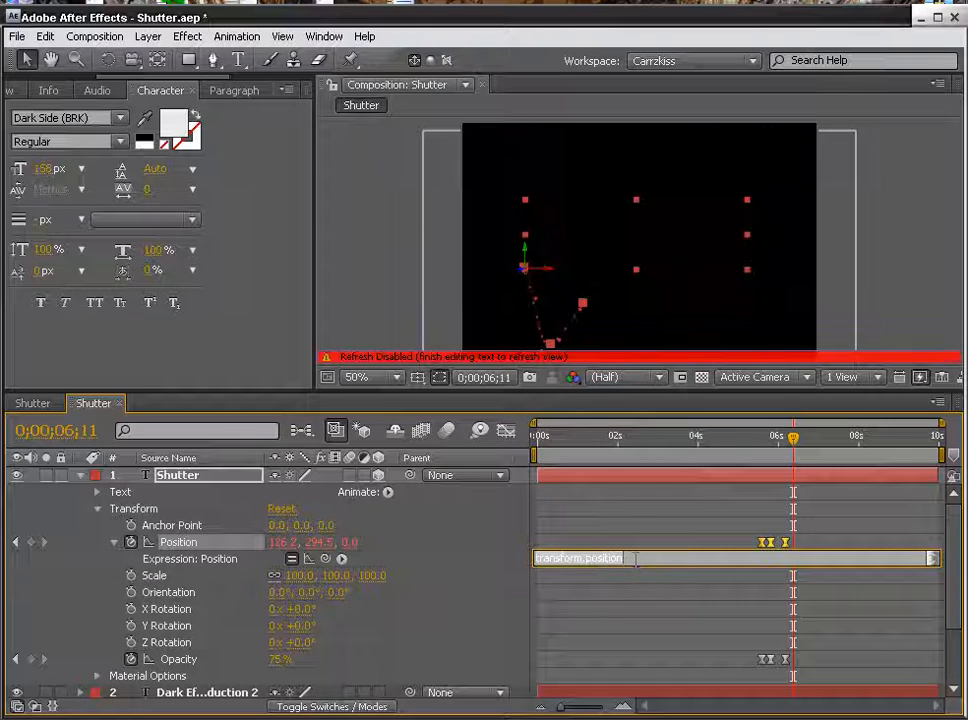
type("wiggle(")
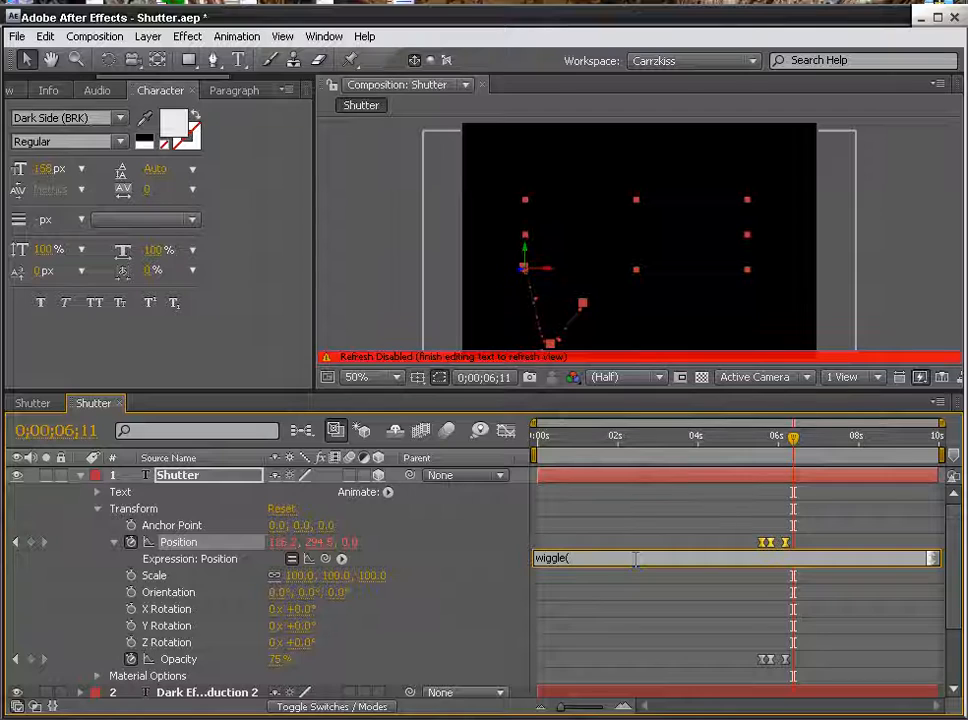
type("2,5);")
left_click(630, 538)
left_click(599, 558)
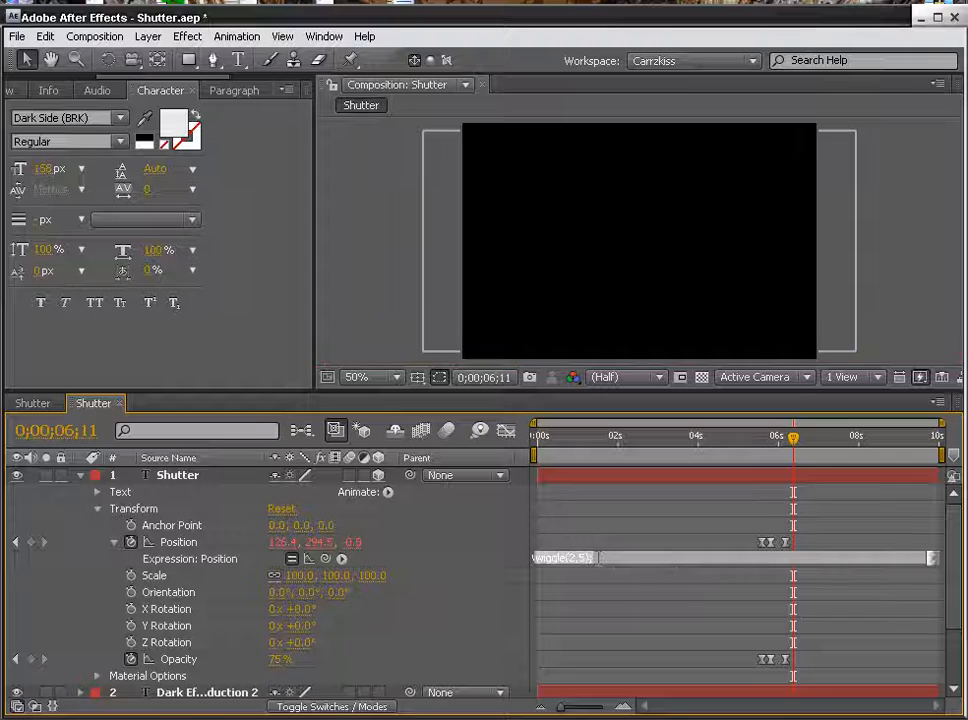
type(";")
left_click(594, 544)
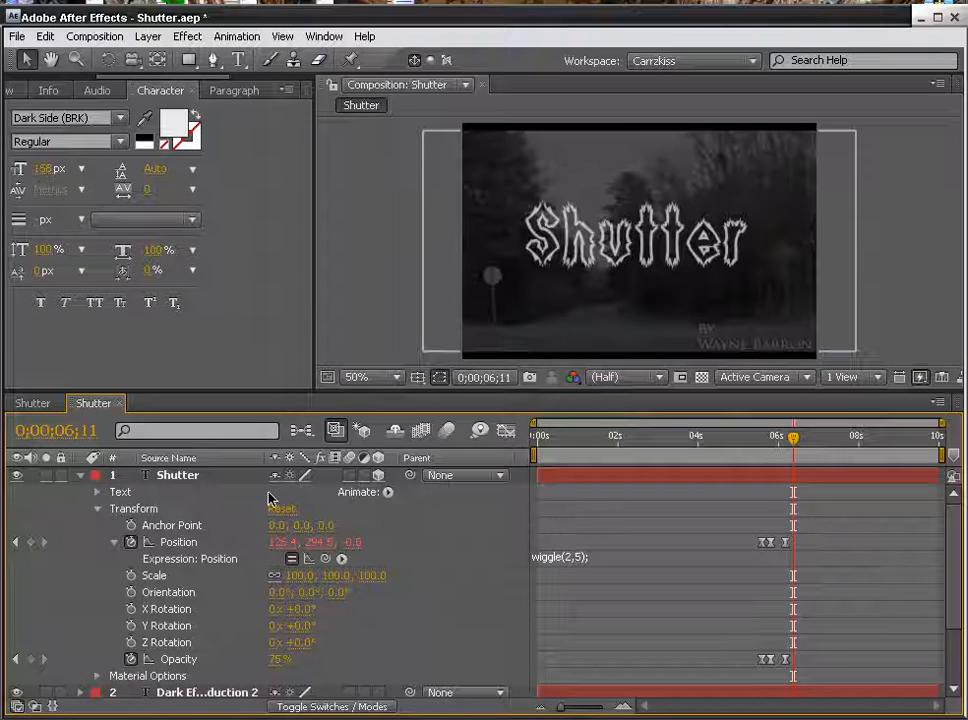
Step: Add the expression wiggle(2,5); to the Position property of the FILE0023.JPG background layer
left_click(82, 475)
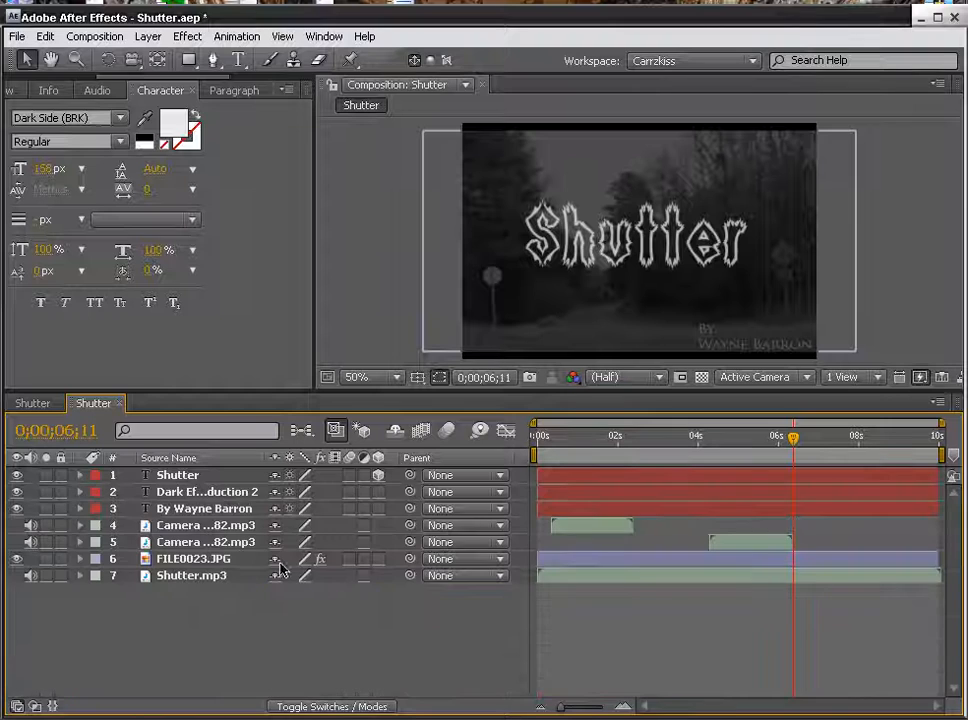
left_click(203, 563)
left_click(80, 559)
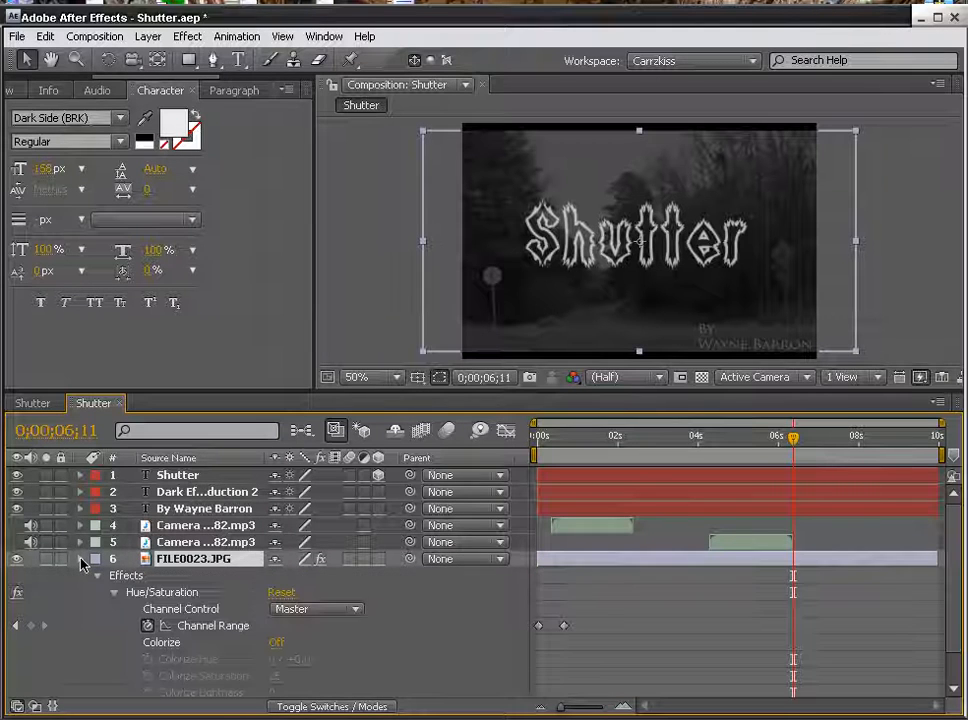
scroll(110, 590, "down", 1)
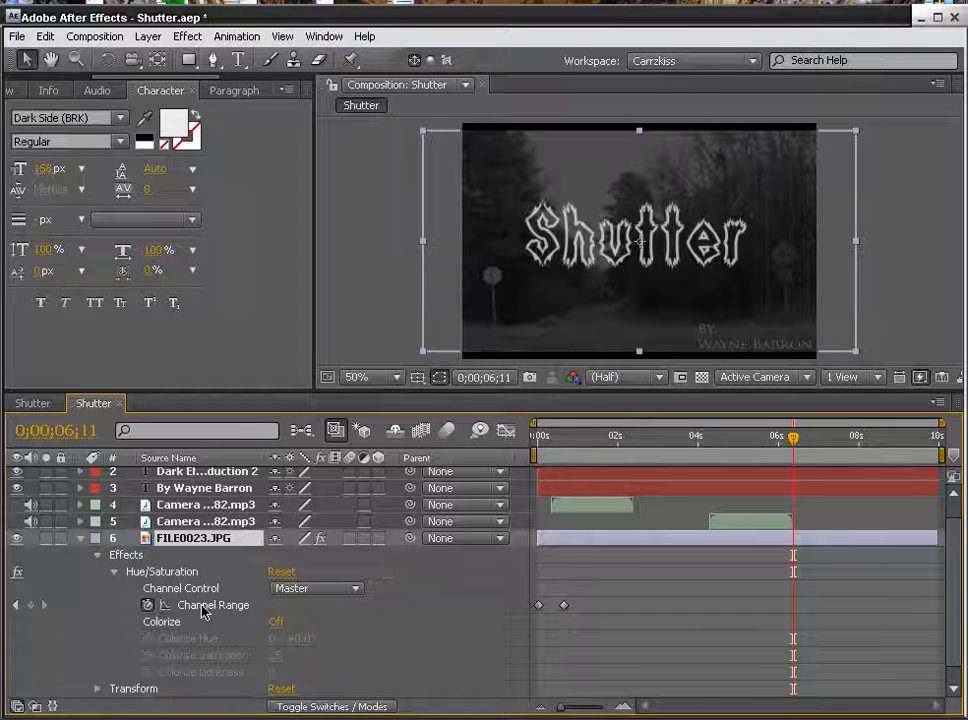
left_click(99, 557)
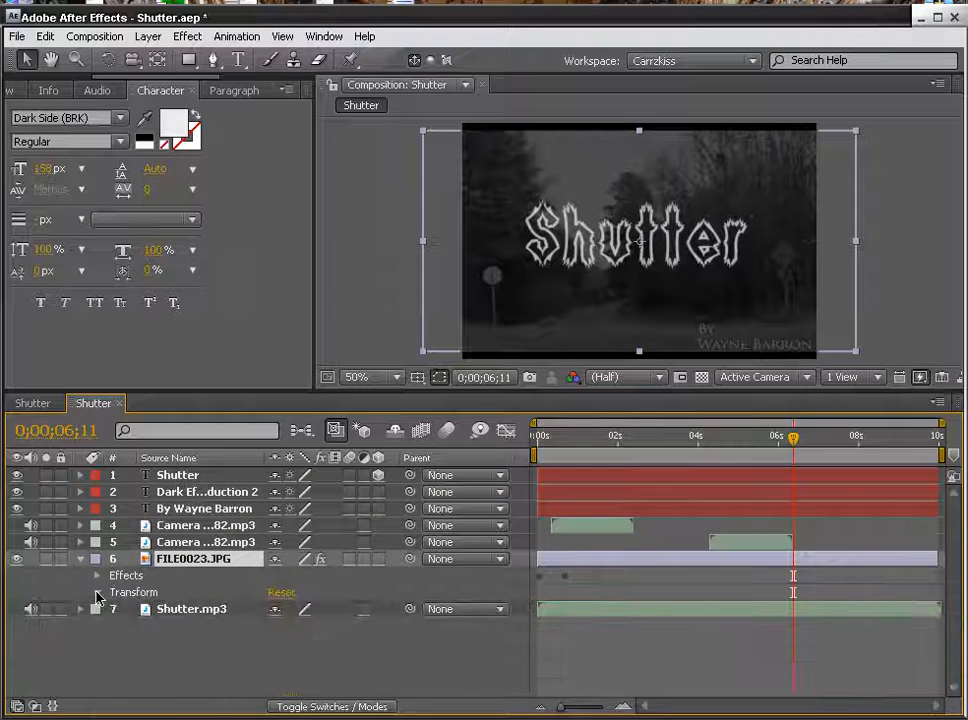
left_click(97, 592)
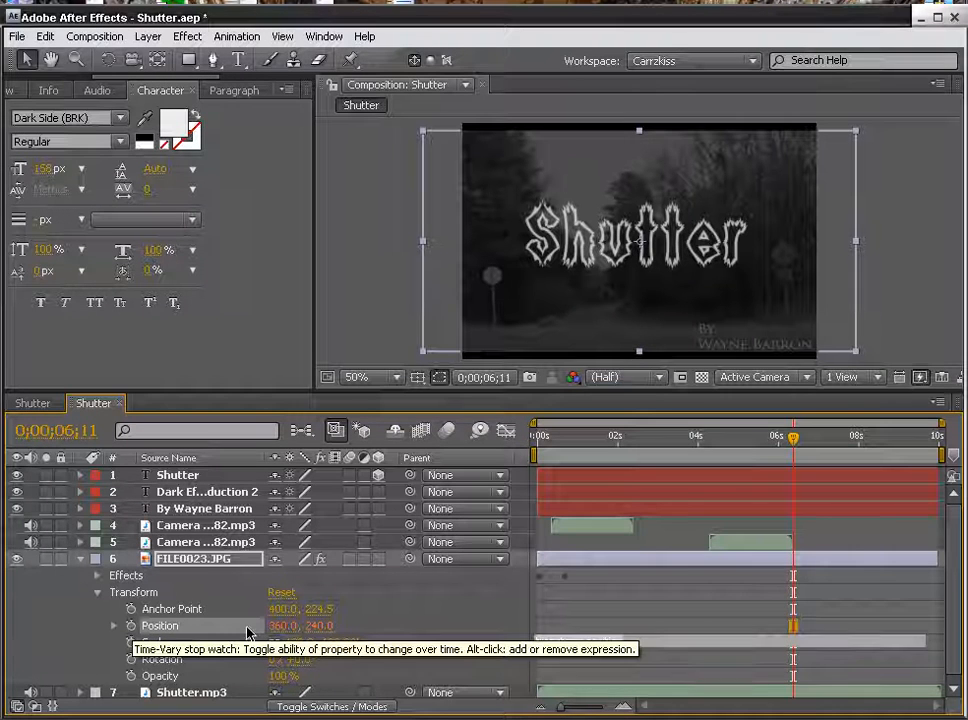
left_click(131, 625, "alt")
type("wiggle(1,50)")
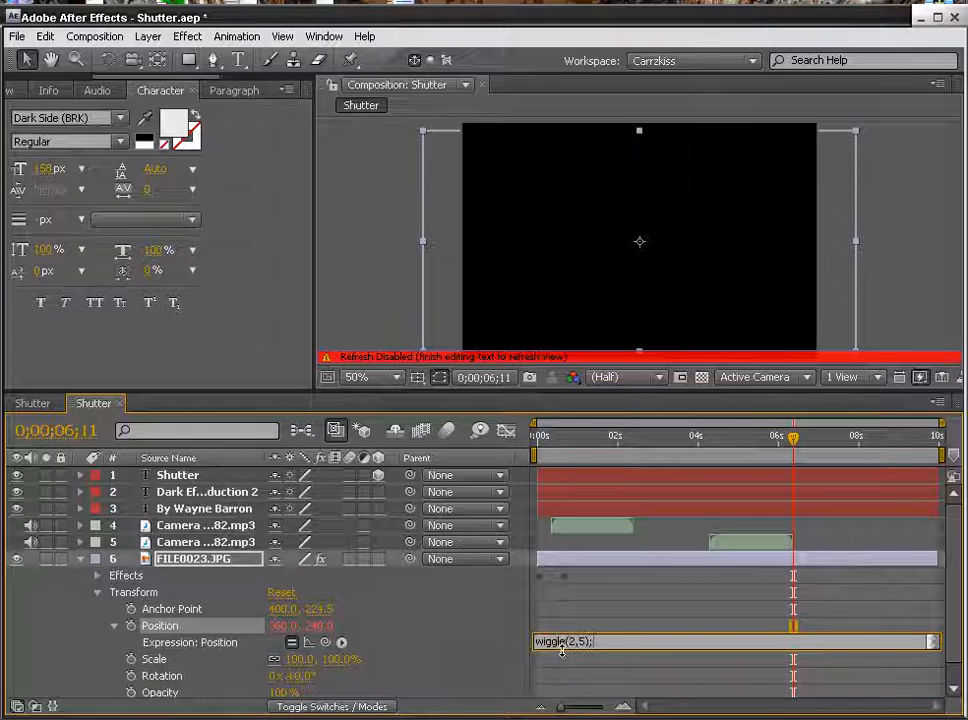
key("Return")
left_click_drag(562, 650, 562, 660)
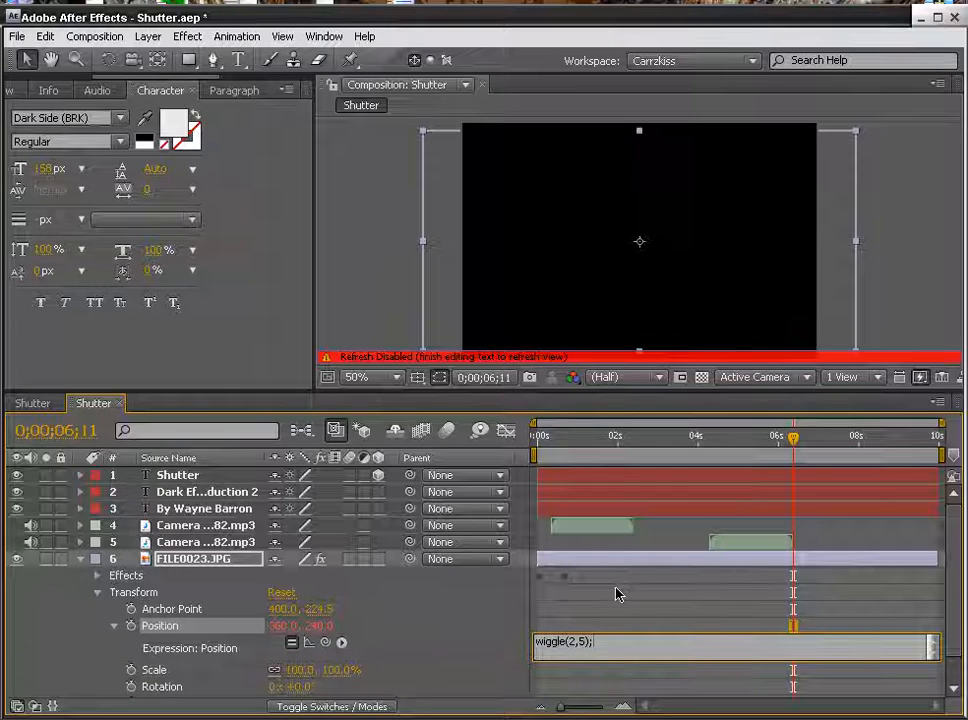
left_click(696, 551)
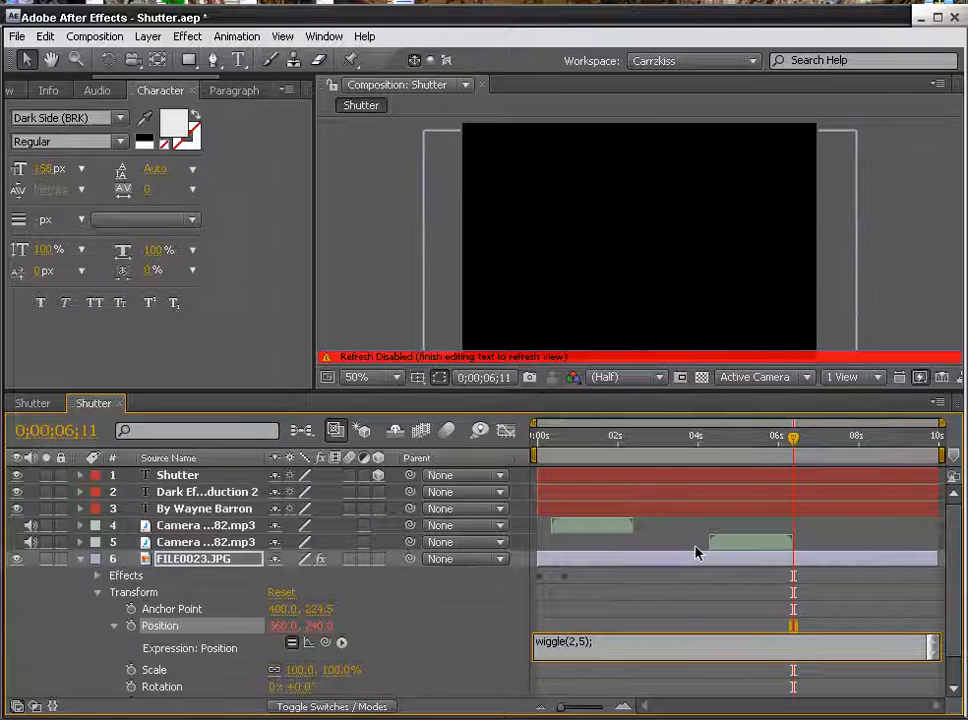
left_click(791, 449)
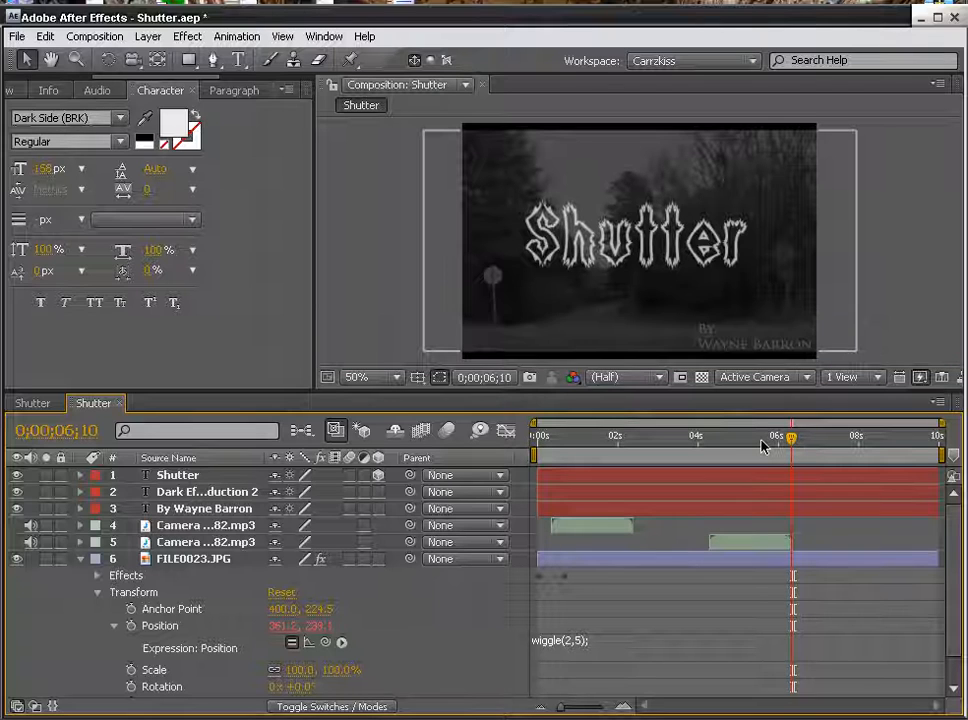
Step: Check the title sequence at several points in time, return to 0;00;00;00 and play a RAM preview of the whole Shutter composition
left_click(760, 446)
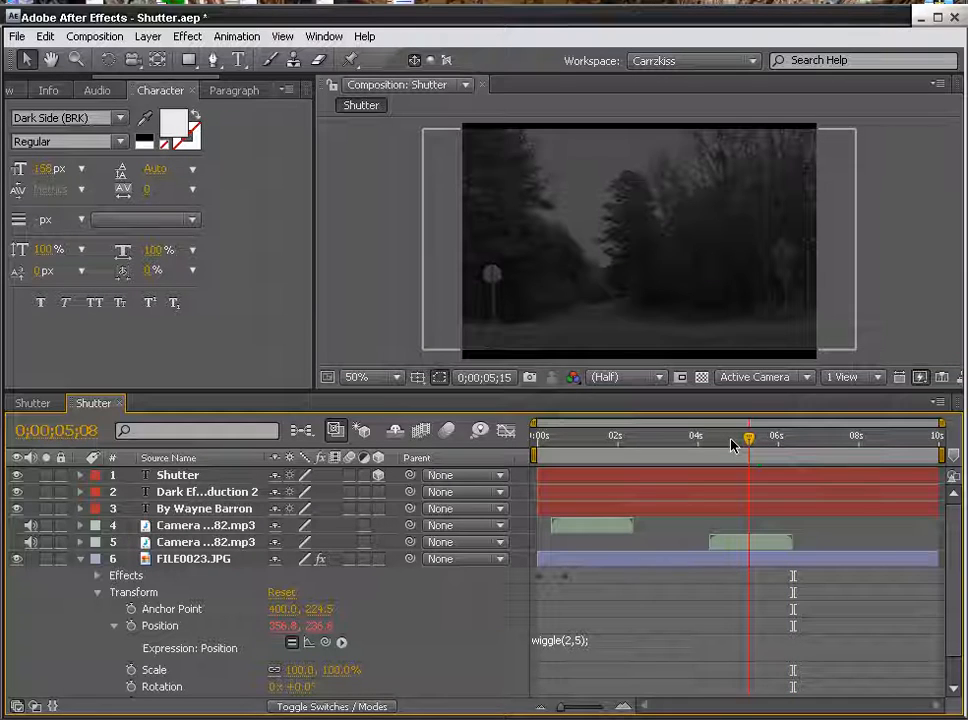
left_click(730, 446)
left_click(703, 446)
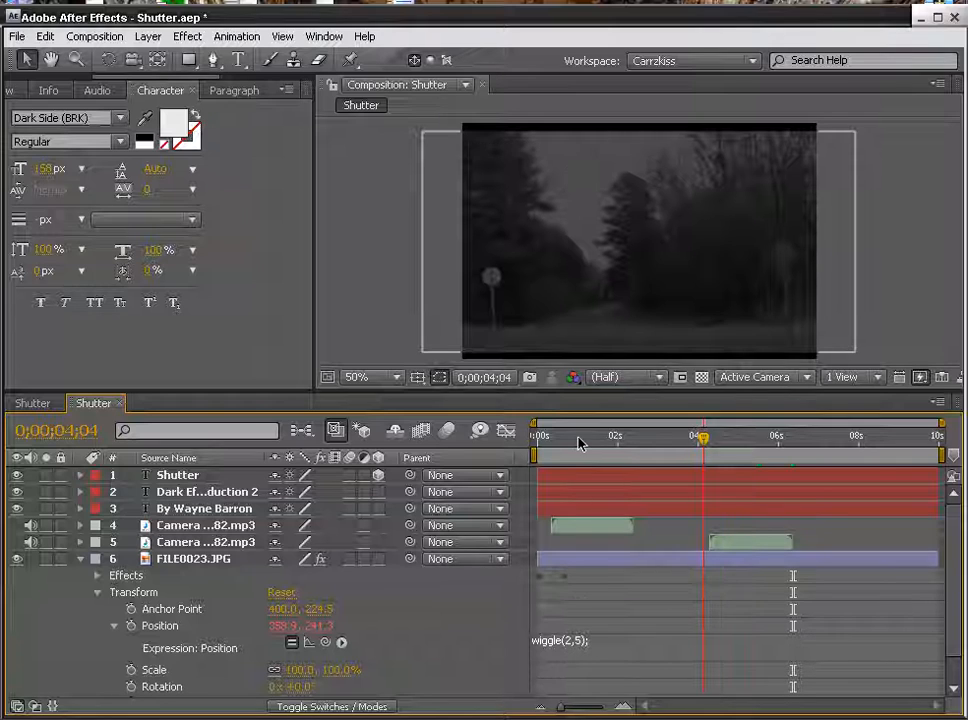
left_click(541, 443)
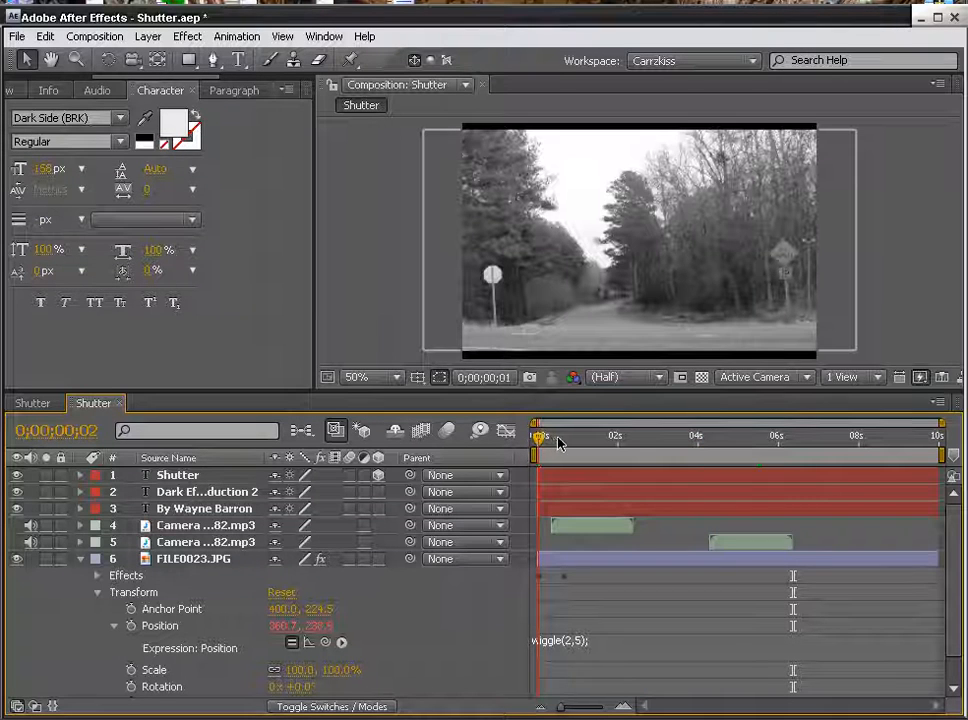
left_click(566, 442)
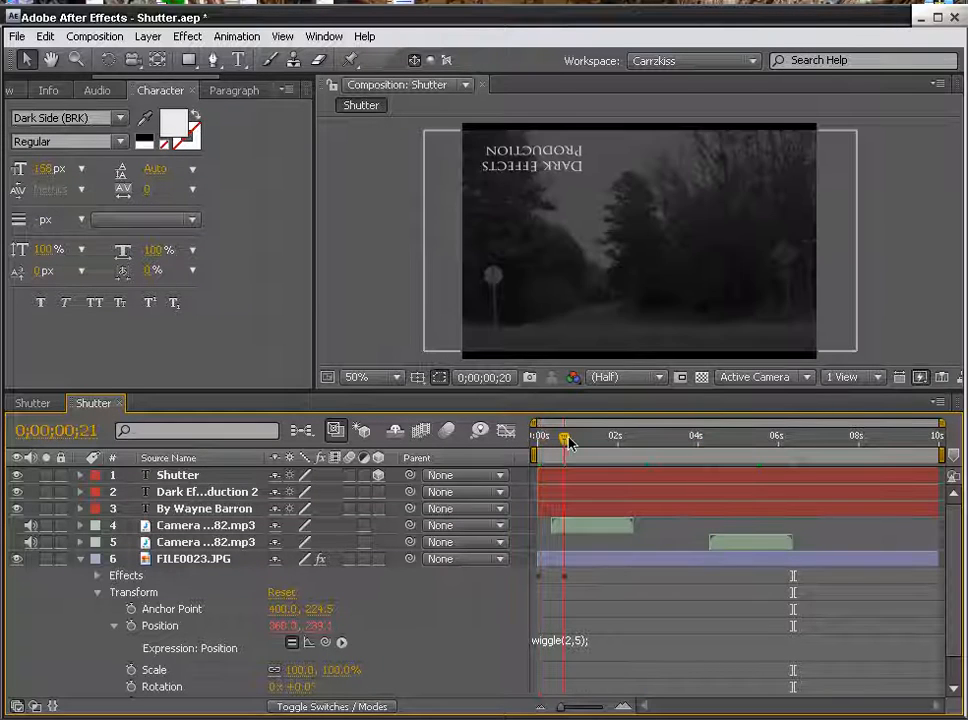
left_click_drag(568, 438, 526, 436)
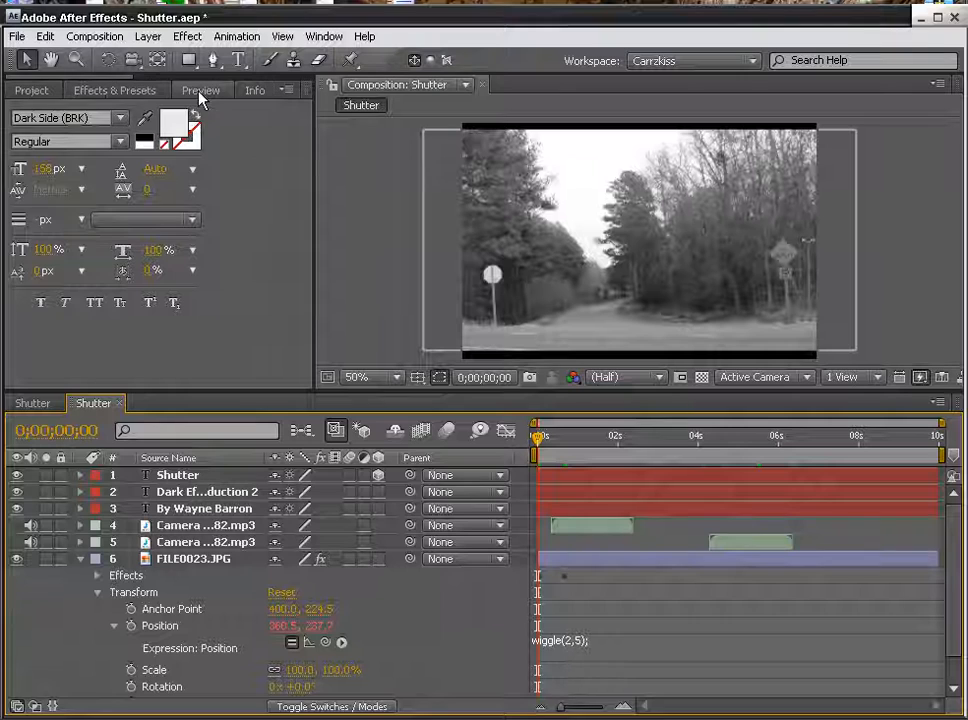
left_click(200, 91)
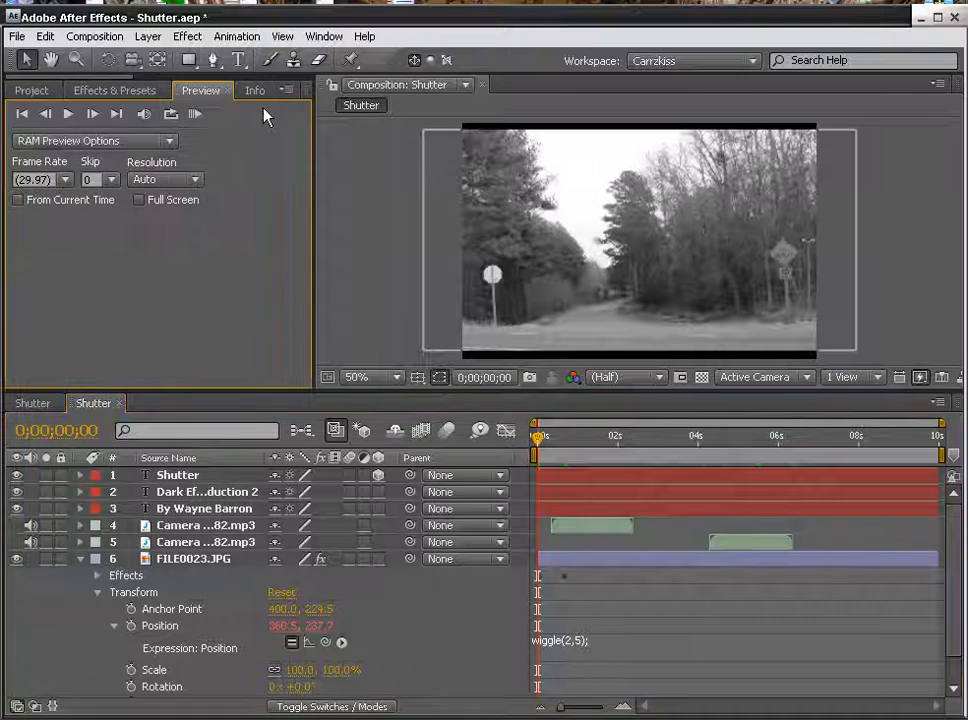
left_click(196, 114)
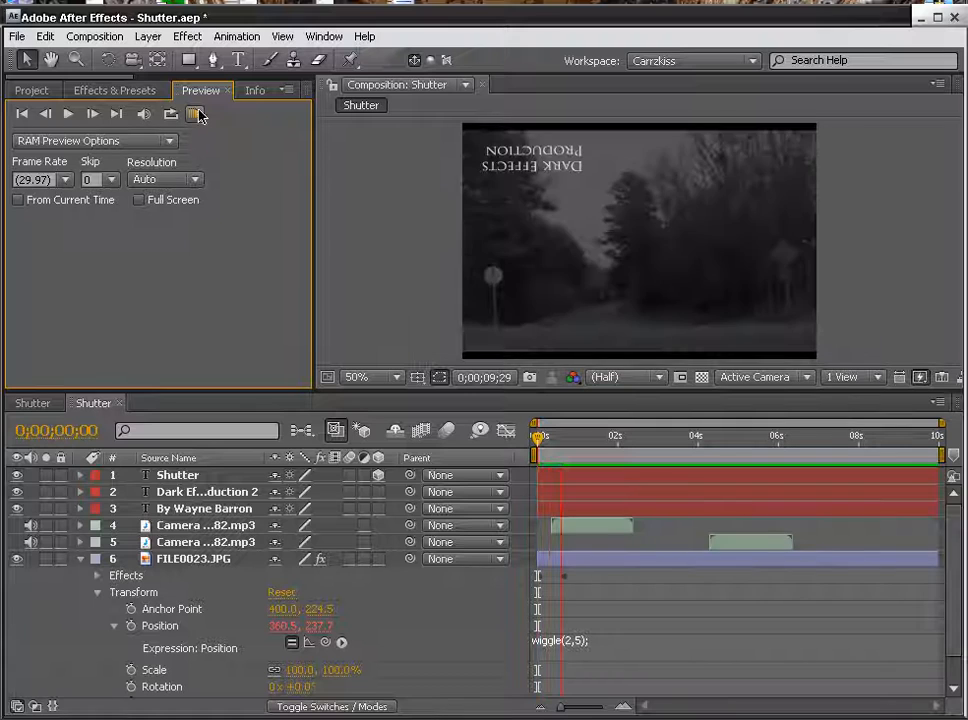